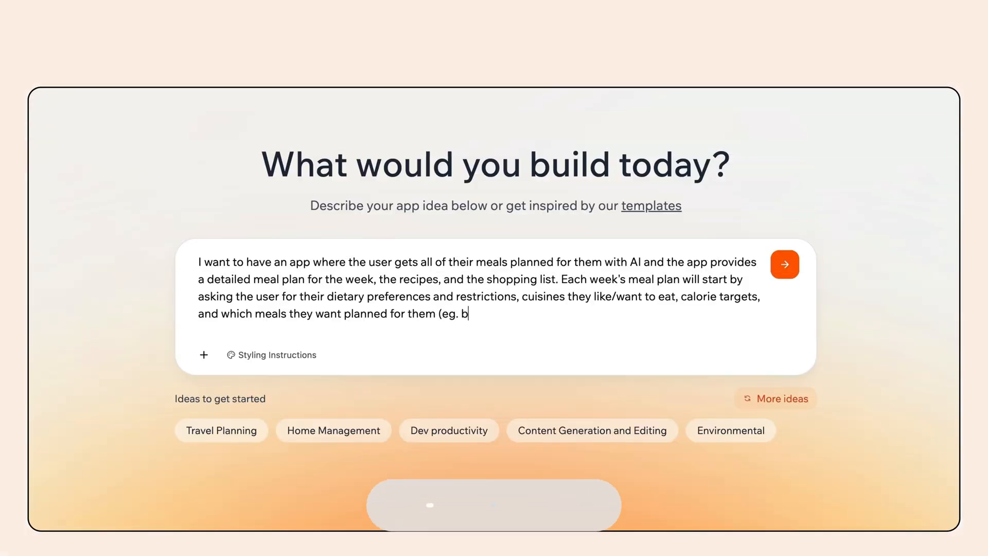
{"action": "type", "text": "reakfast, lunch, din"}
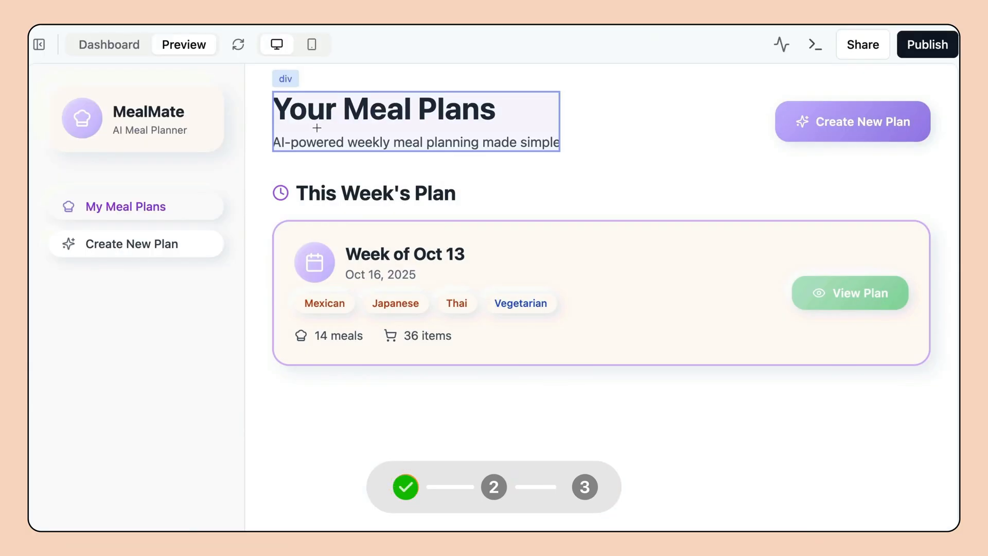
Replace the word "Your" with "My" in the "Your Meal Plans" page heading.
{"action": "left_click", "coordinate": [314, 110]}
{"action": "double_click", "coordinate": [312, 109]}
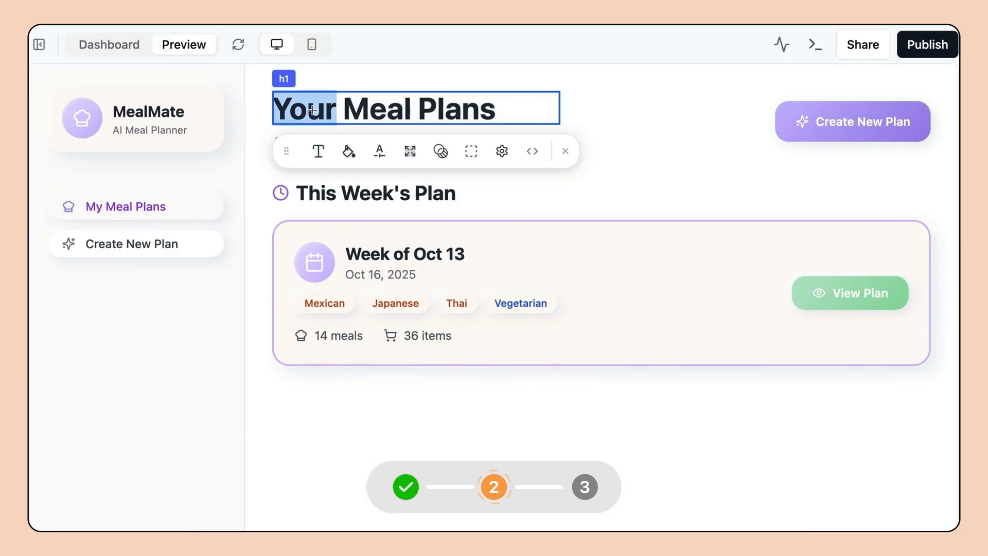
{"action": "left_click", "coordinate": [319, 151]}
{"action": "left_click", "coordinate": [326, 221]}
{"action": "double_click", "coordinate": [333, 221]}
{"action": "type", "text": "My"}
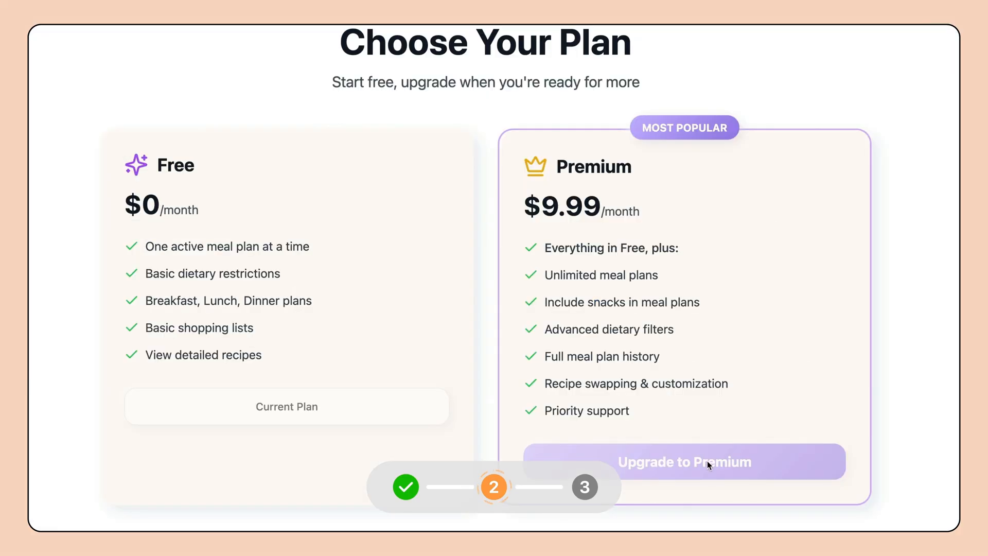
Upgrade to the Premium plan, finish entering the billing postal code at checkout and submit the subscription.
{"action": "left_click", "coordinate": [708, 461]}
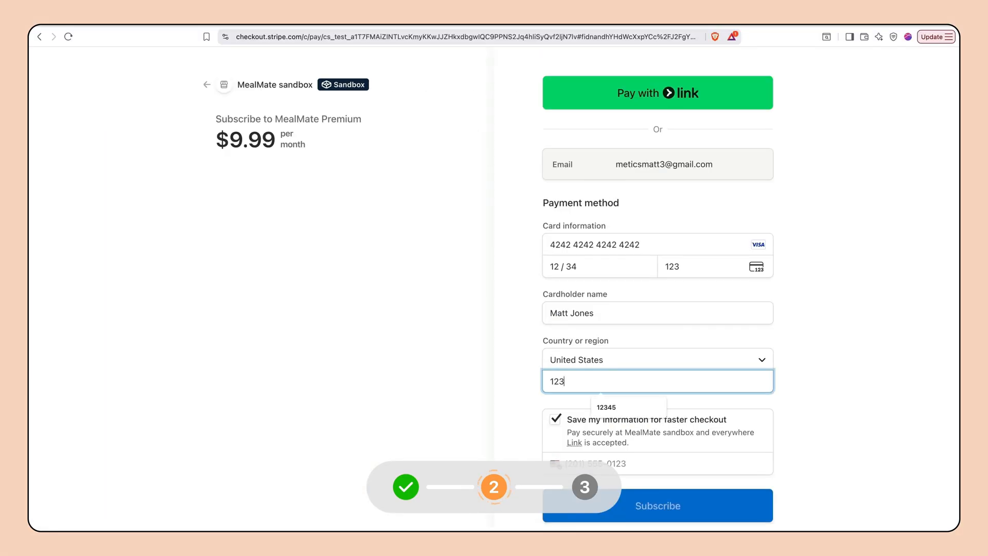
{"action": "type", "text": "345"}
{"action": "left_click", "coordinate": [650, 485]}
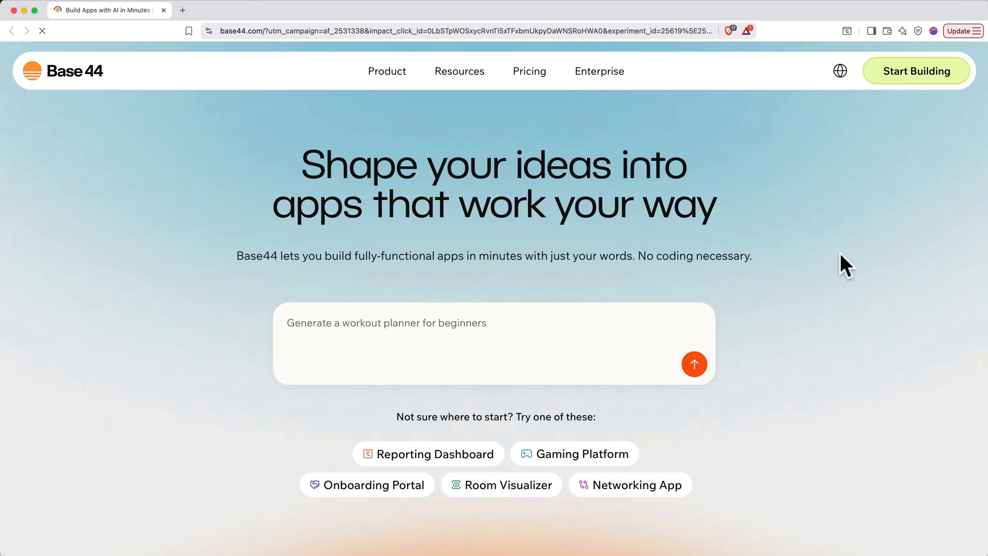
Open the Base44 registration form and sign up with the suggested e-mail address and an account password.
{"action": "left_click", "coordinate": [917, 88]}
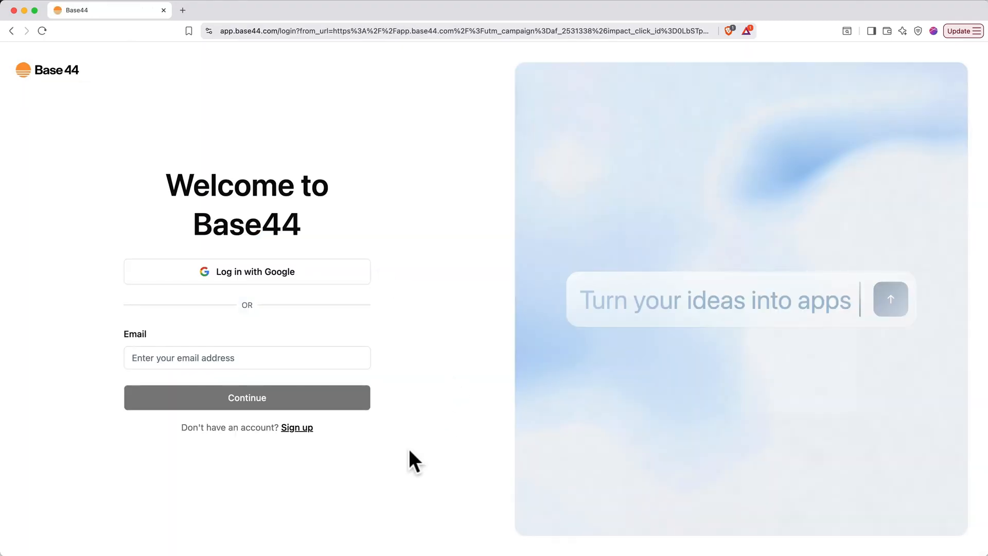
{"action": "left_click", "coordinate": [297, 428]}
{"action": "left_click", "coordinate": [262, 323]}
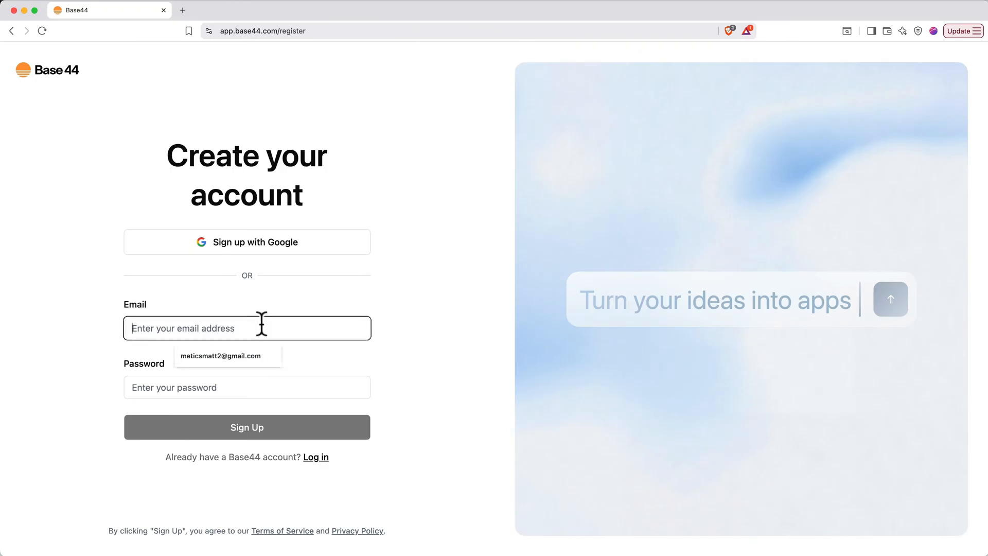
{"action": "left_click", "coordinate": [221, 355]}
{"action": "left_click", "coordinate": [232, 387]}
{"action": "type", "text": "•••••••••••••••••"}
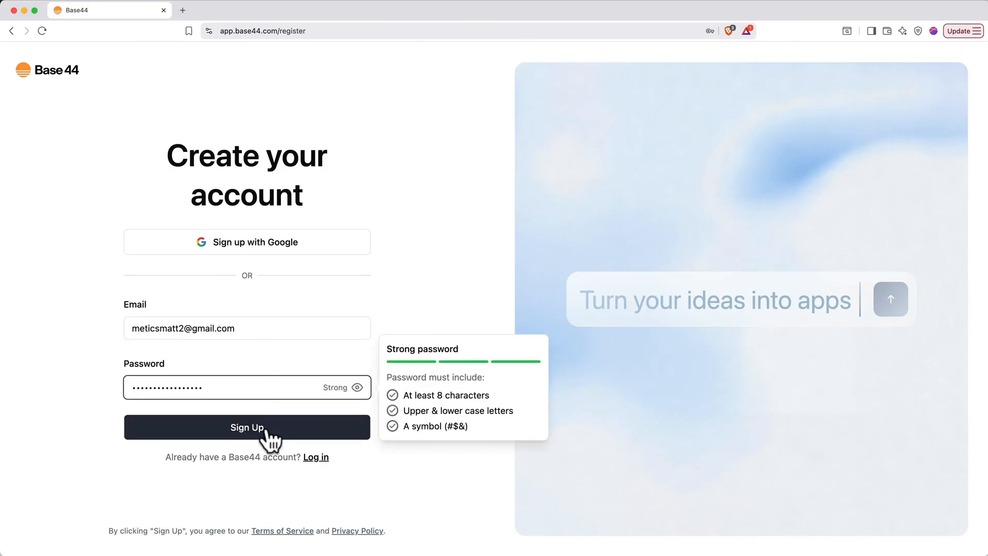
{"action": "left_click", "coordinate": [269, 432]}
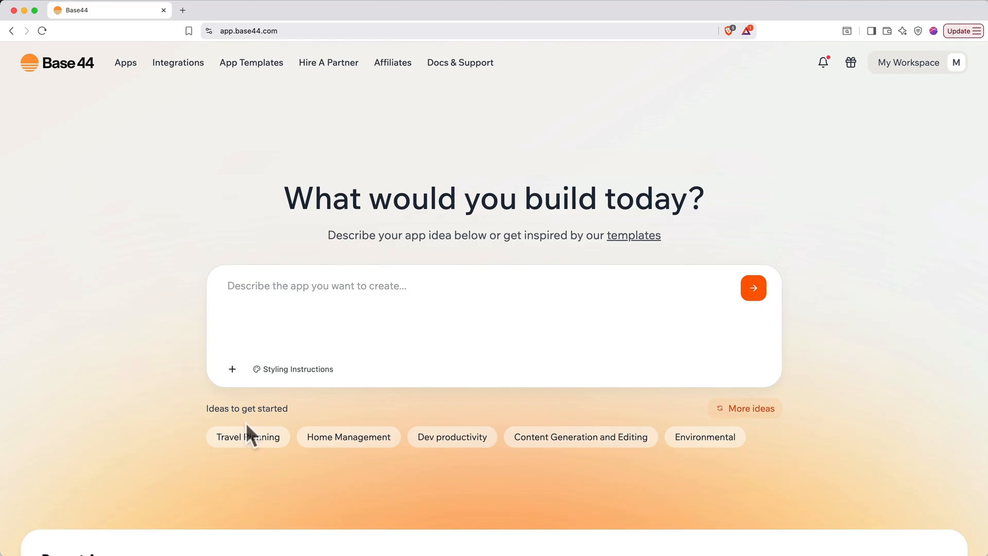
Write the app prompt asking for AI-planned meals with a detailed weekly meal plan, the recipes and the shopping list.
{"action": "left_click", "coordinate": [286, 301]}
{"action": "type", "text": "I want to have an app where the us"}
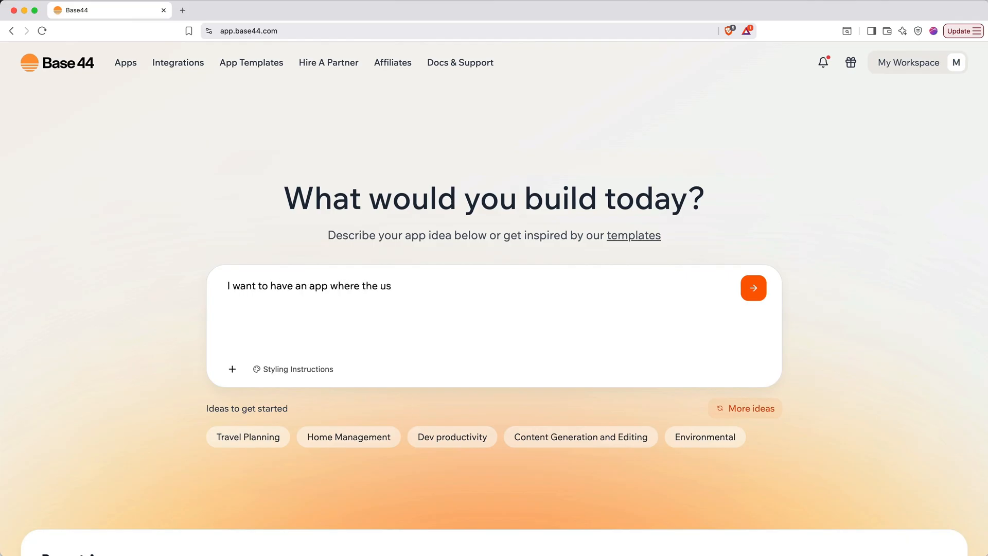
{"action": "type", "text": "er gets all of their meals planned fo"}
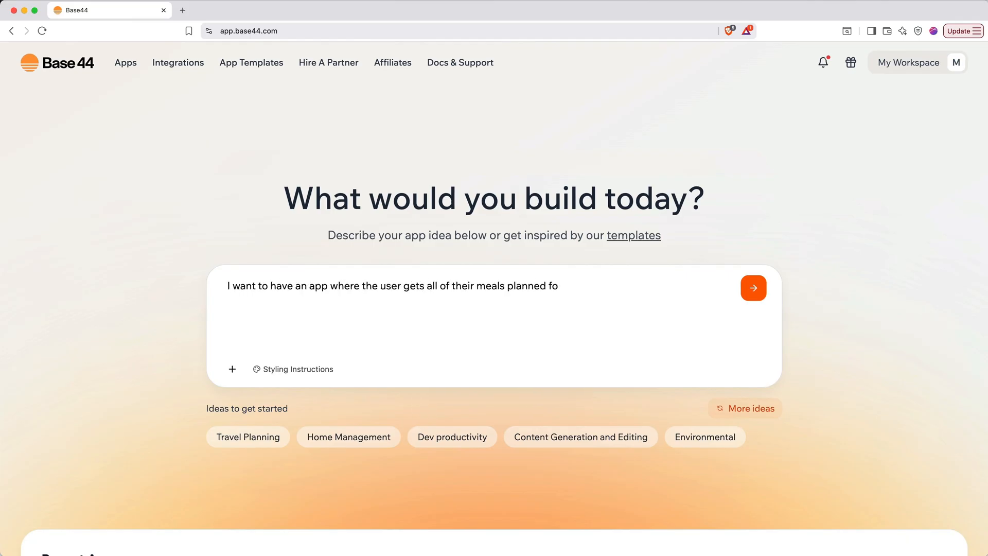
{"action": "type", "text": "r them with AI and the app provides a"}
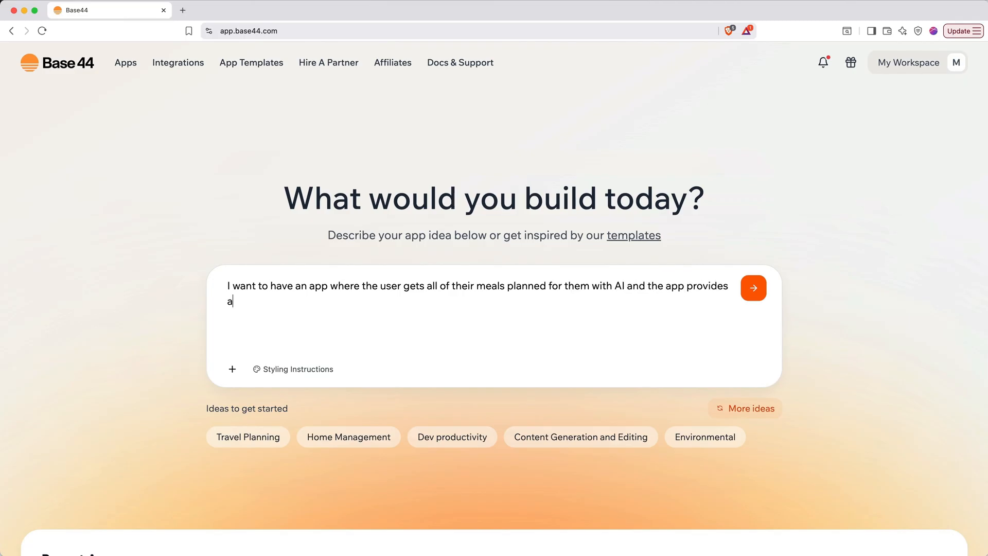
{"action": "type", "text": " detailed meal plan for the week, the"}
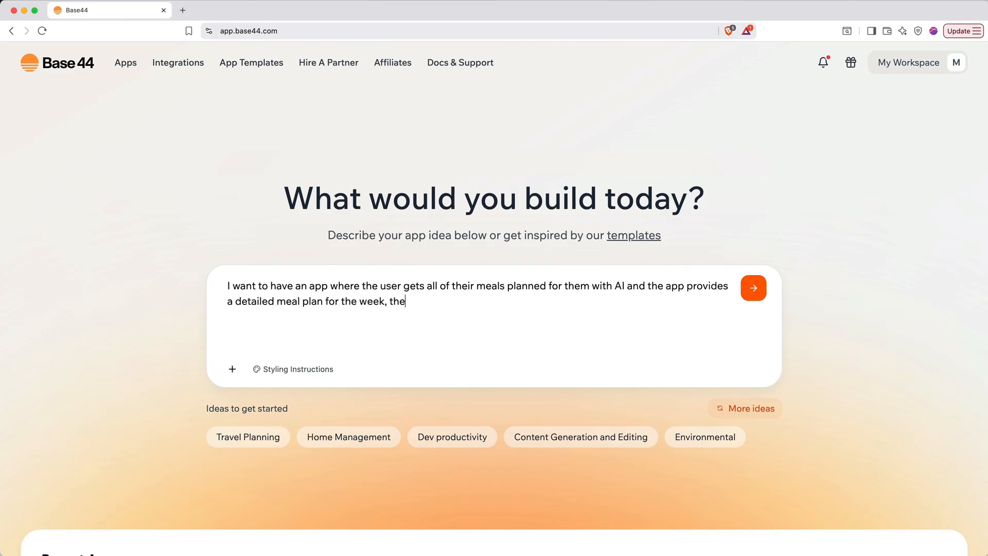
{"action": "type", "text": " recipes, and the shopping list. Each "}
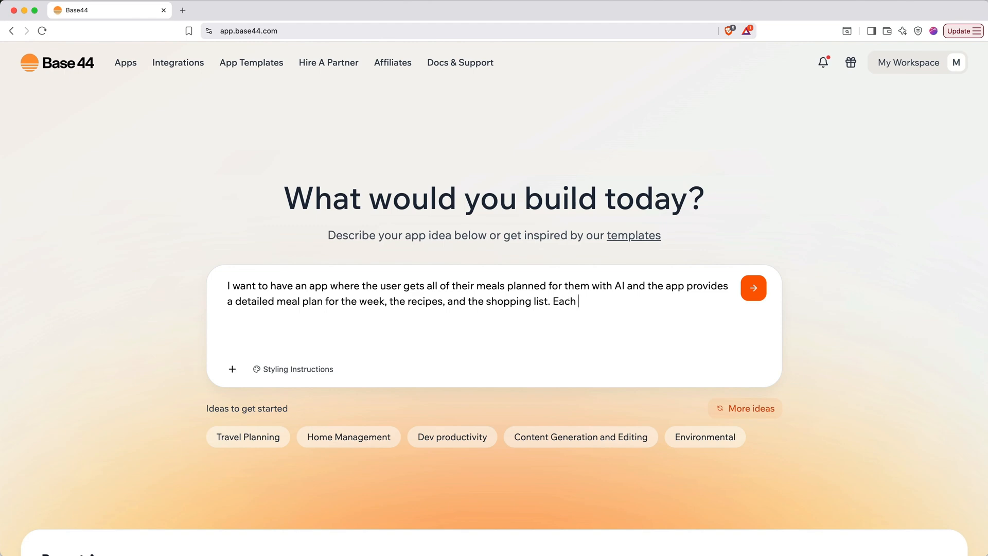
{"action": "type", "text": "week's meal plan will start by asking"}
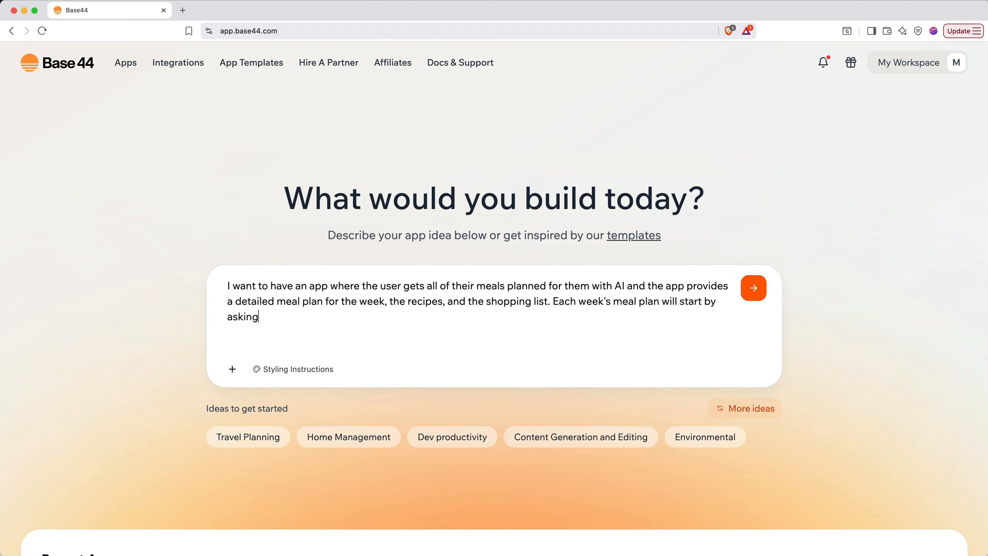
{"action": "type", "text": " the user for their dietary preferen"}
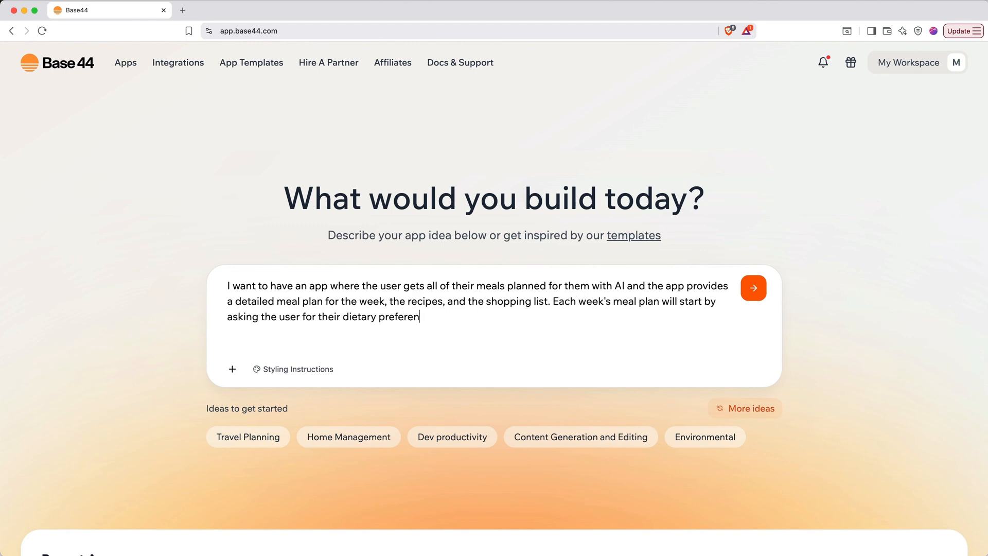
{"action": "type", "text": "ces and restrictions, cuisines they "}
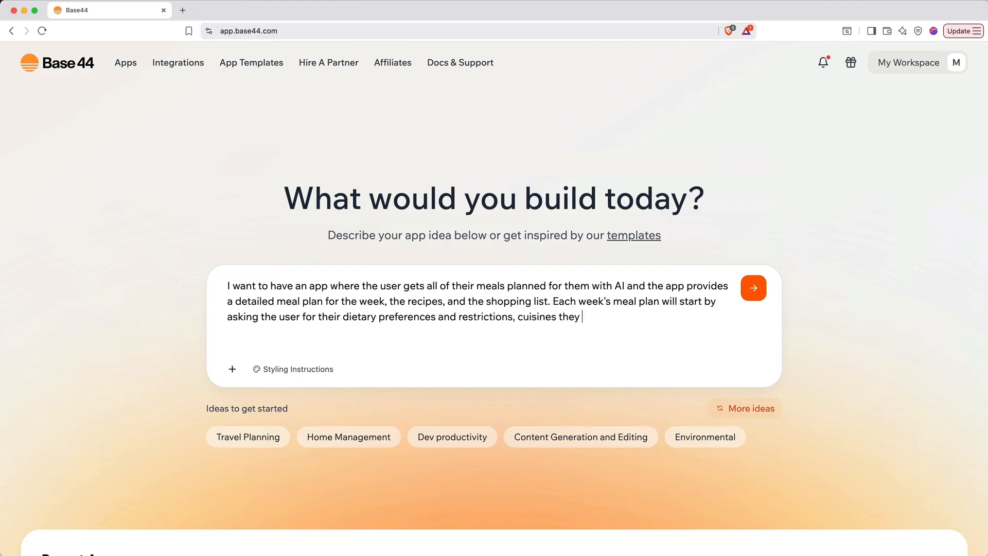
{"action": "type", "text": "like/want to eat, calorie targets, an"}
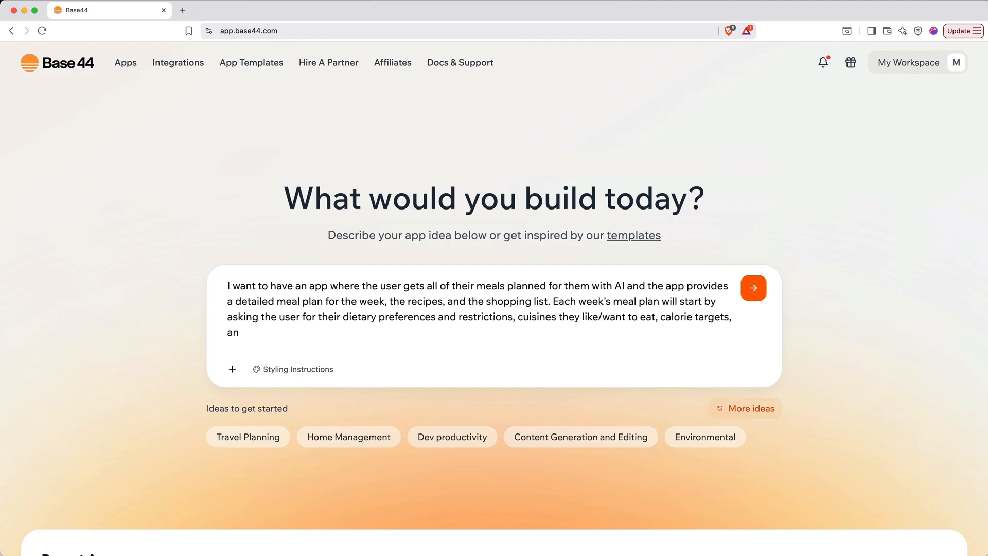
{"action": "type", "text": "d which meals they want planned for"}
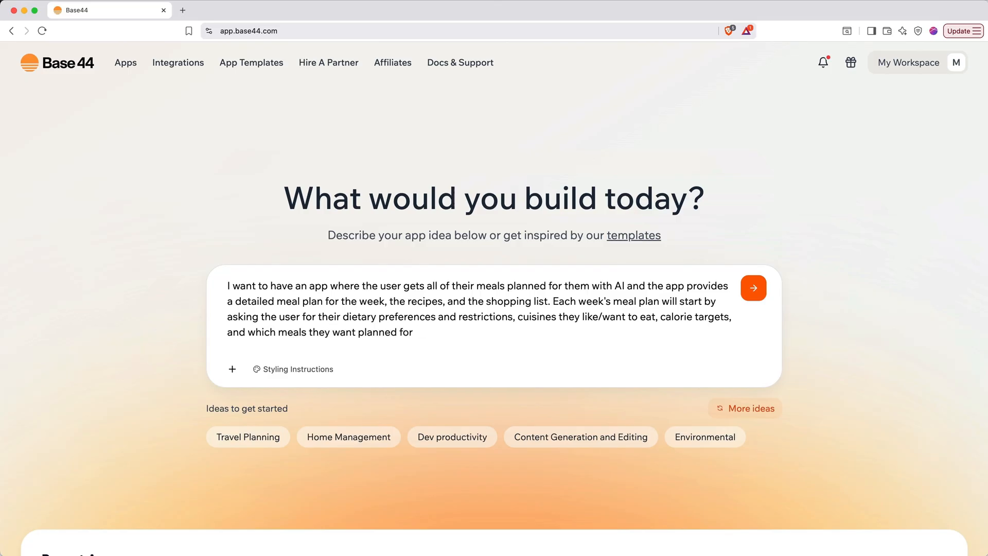
{"action": "type", "text": " them (eg. breakfast, lunch, dinner, snack"}
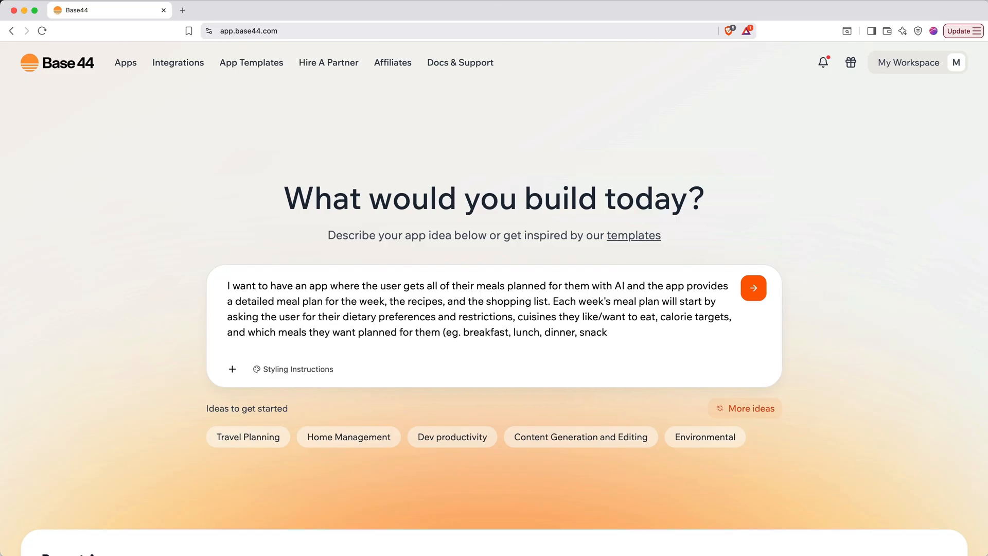
{"action": "type", "text": "s)."}
Add the Claymorphism style instructions to the app prompt and submit it to create the app.
{"action": "left_click", "coordinate": [277, 370]}
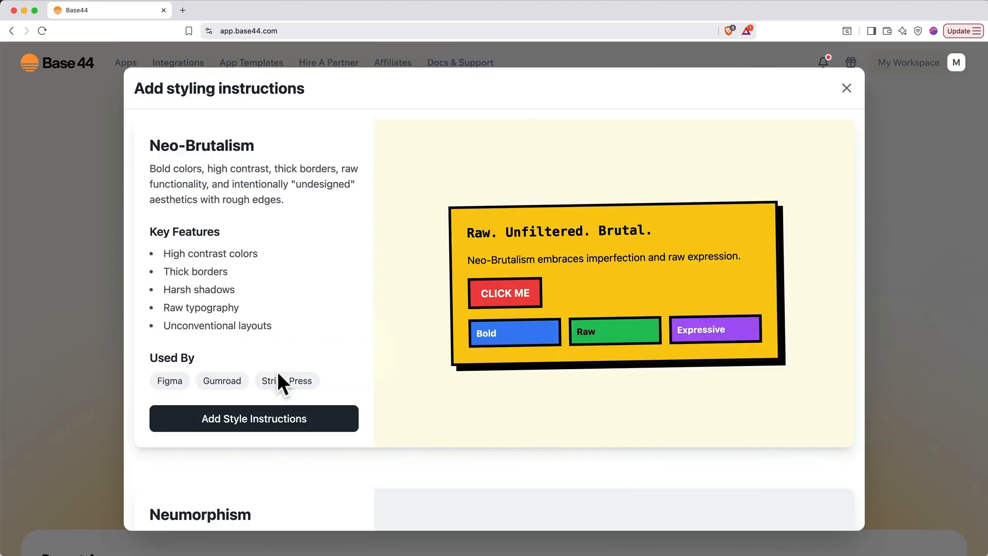
{"action": "scroll", "coordinate": [373, 378], "scroll_direction": "down", "scroll_amount": 20}
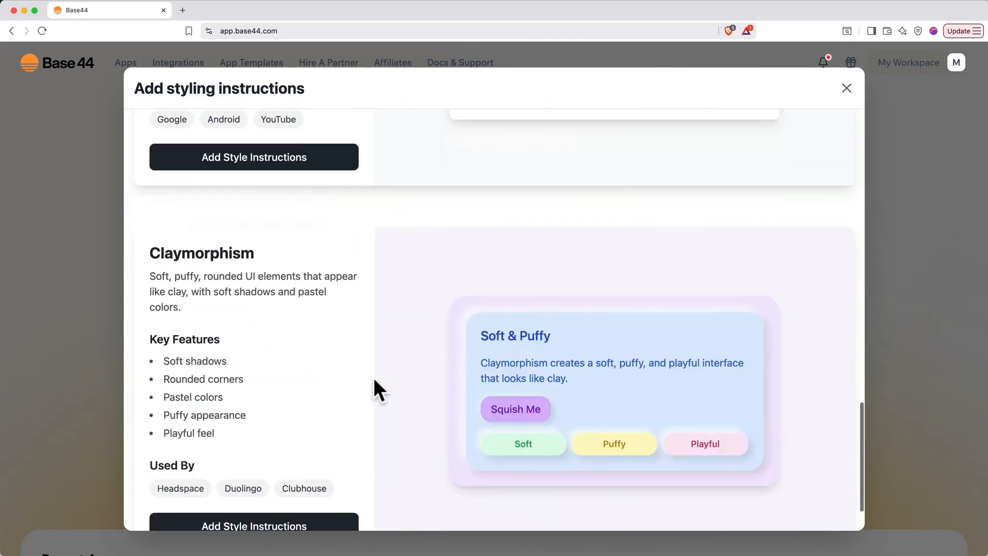
{"action": "scroll", "coordinate": [374, 390], "scroll_direction": "down", "scroll_amount": 3}
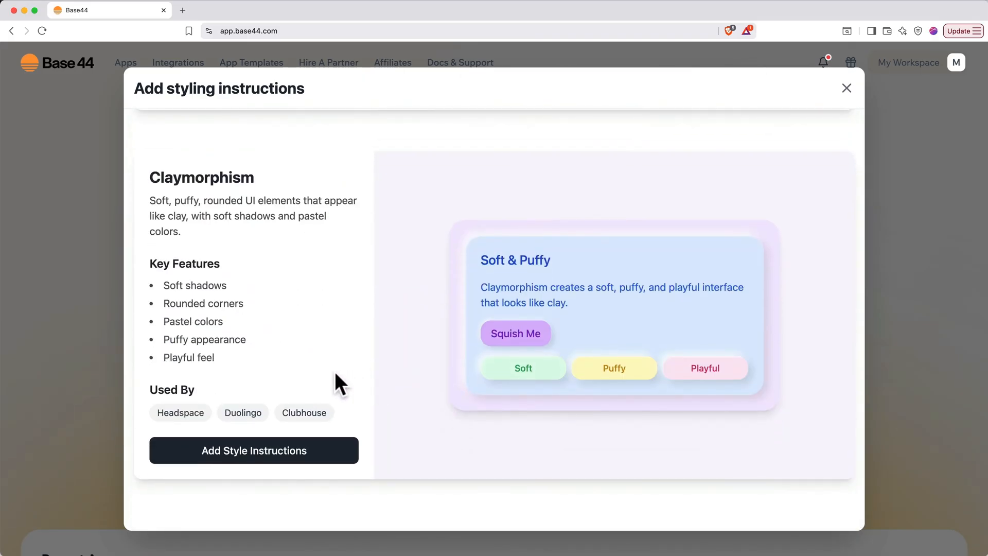
{"action": "left_click", "coordinate": [275, 454]}
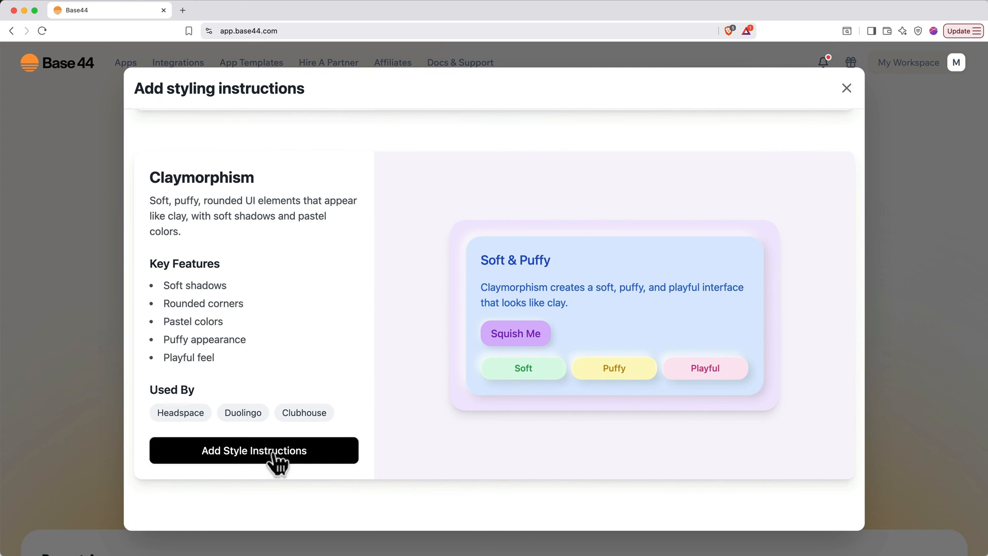
{"action": "scroll", "coordinate": [437, 337], "scroll_direction": "down", "scroll_amount": 5}
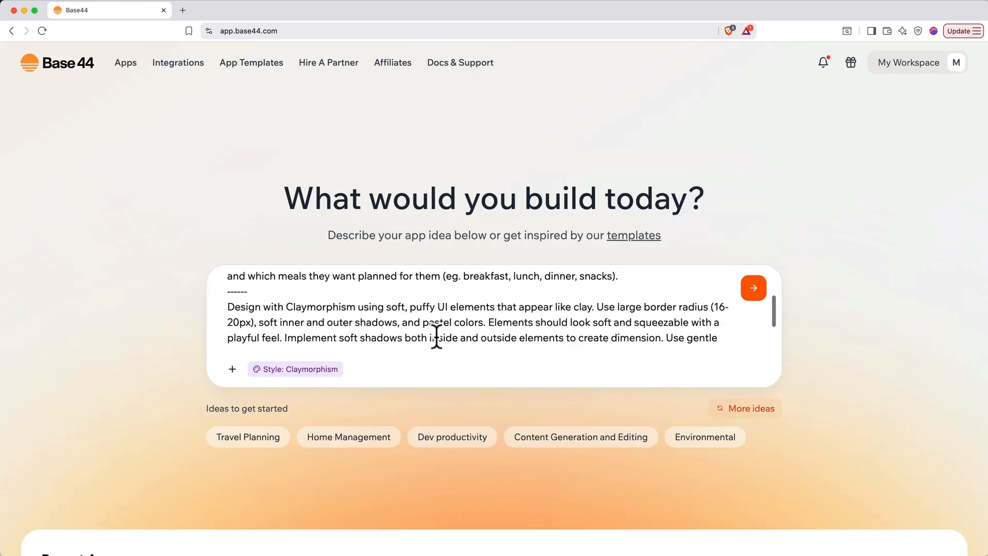
{"action": "scroll", "coordinate": [436, 337], "scroll_direction": "down", "scroll_amount": 2}
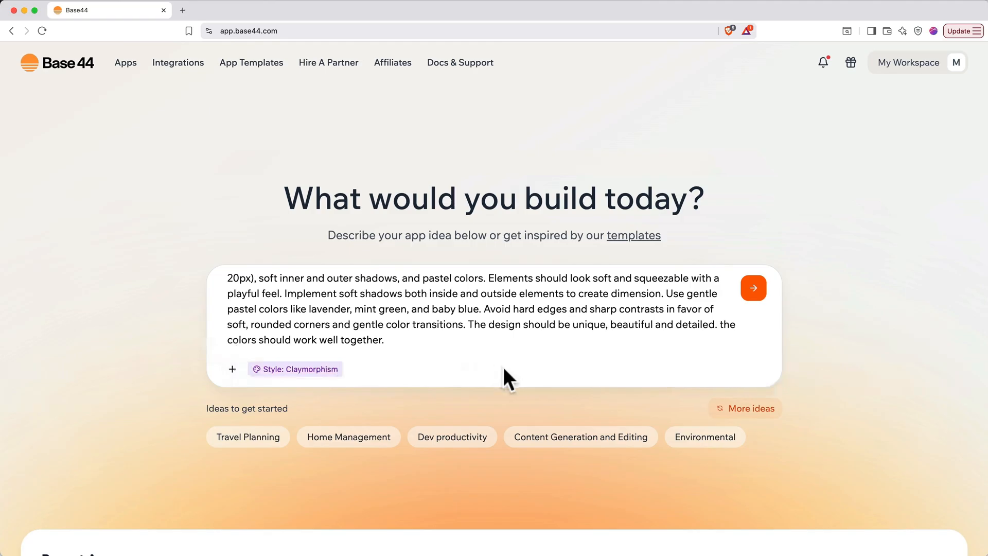
{"action": "left_click", "coordinate": [752, 293]}
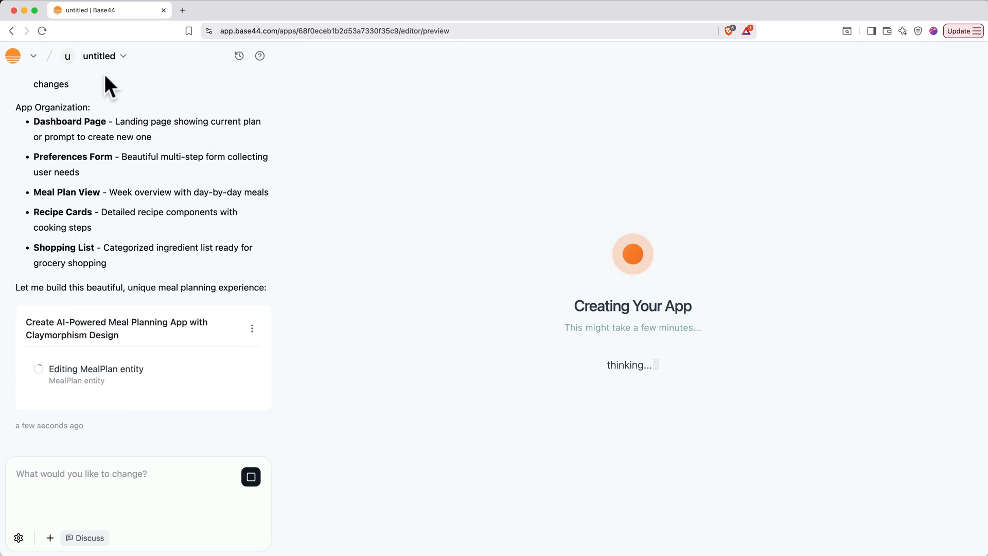
Check the account's monthly and daily credit usage while the app is being created.
{"action": "left_click", "coordinate": [34, 56]}
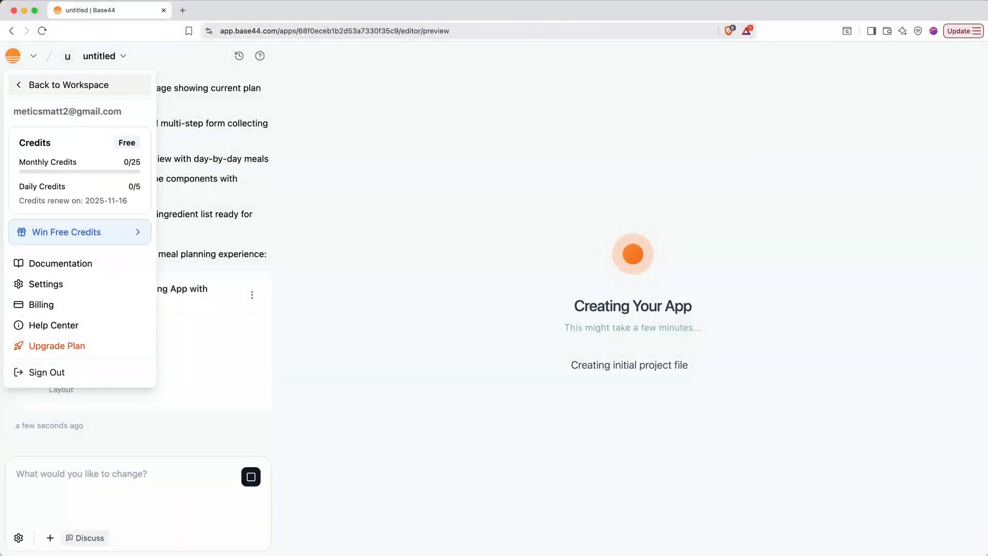
{"action": "left_click", "coordinate": [26, 60]}
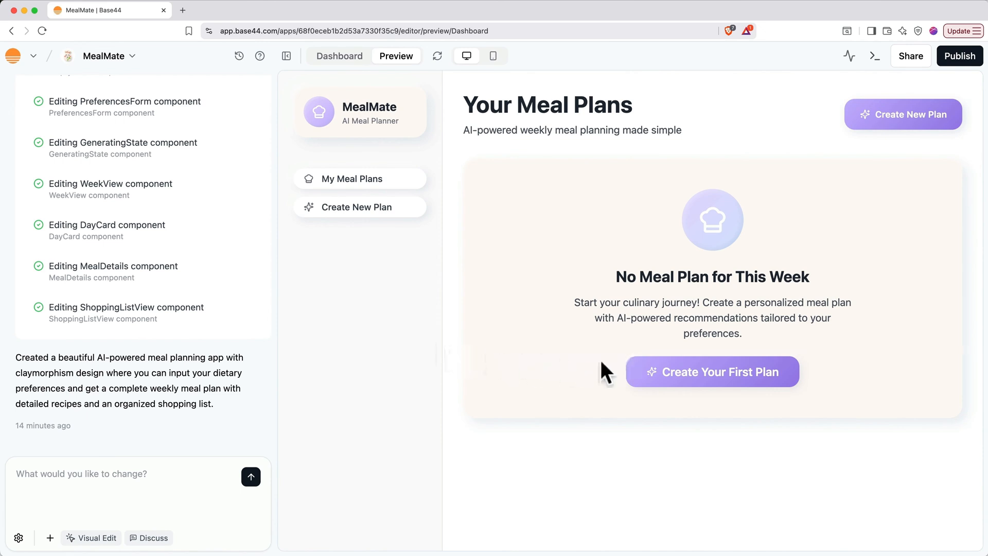
Start creating the first meal plan in the app preview and choose Vegetarian as the dietary restriction.
{"action": "left_click", "coordinate": [675, 379]}
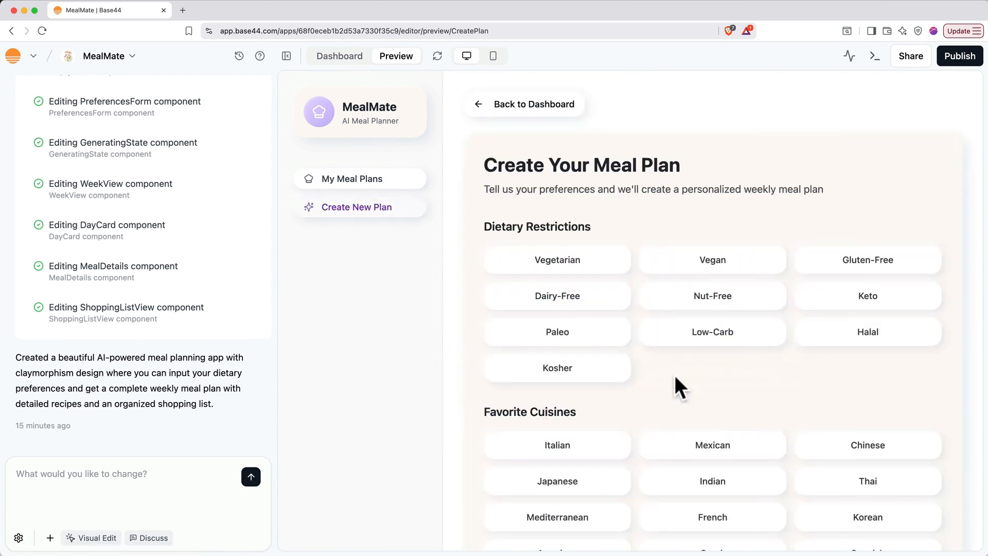
{"action": "scroll", "coordinate": [676, 379], "scroll_direction": "down", "scroll_amount": 1}
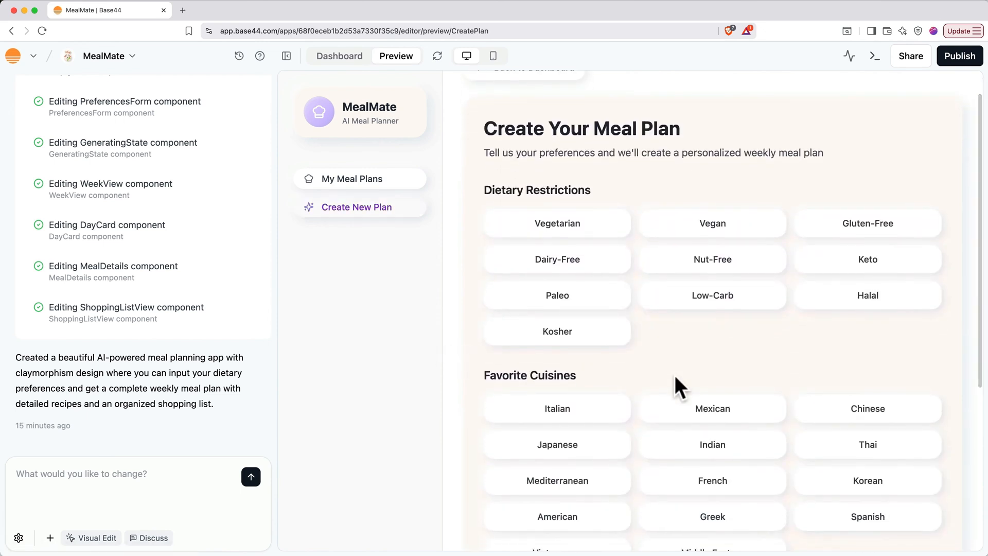
{"action": "left_click", "coordinate": [595, 238]}
Choose Japanese, Mexican, Thai, Greek, Middle Eastern and Spanish as the favorite cuisines.
{"action": "scroll", "coordinate": [597, 242], "scroll_direction": "down", "scroll_amount": 3}
{"action": "left_click", "coordinate": [557, 320]}
{"action": "left_click", "coordinate": [713, 284]}
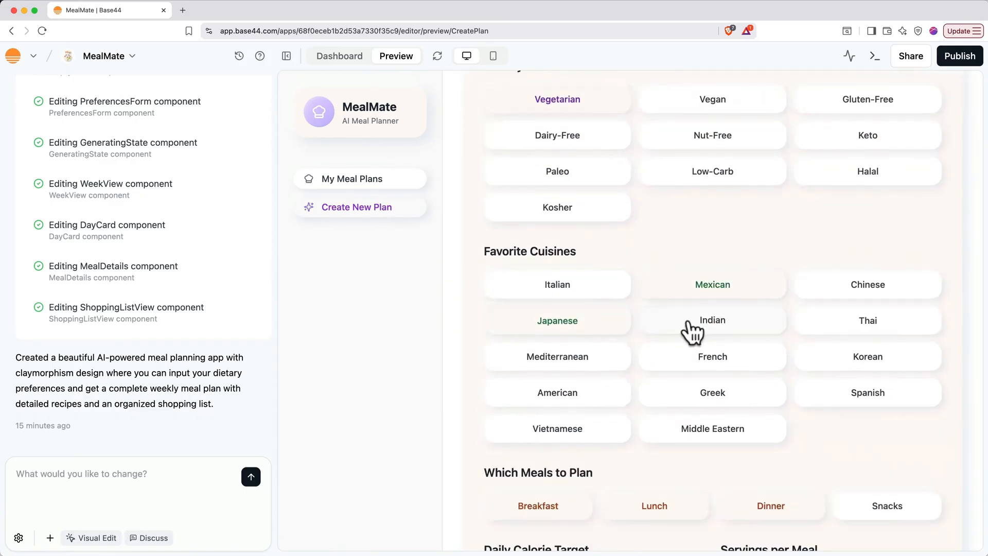
{"action": "left_click", "coordinate": [868, 320]}
{"action": "left_click", "coordinate": [741, 394]}
{"action": "left_click", "coordinate": [741, 429]}
{"action": "left_click", "coordinate": [803, 399]}
Remove Lunch from the meals to plan and generate the meal plan.
{"action": "scroll", "coordinate": [822, 434], "scroll_direction": "down", "scroll_amount": 3}
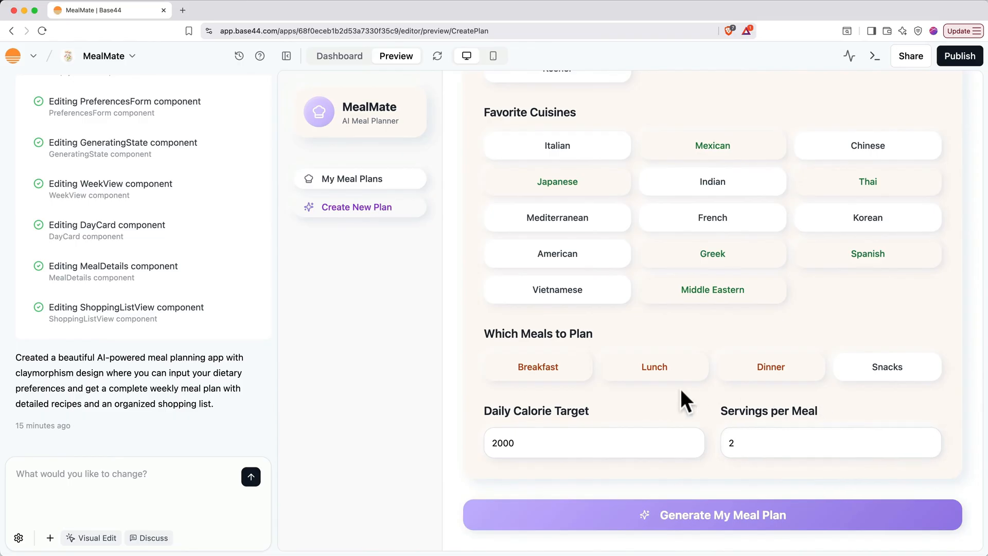
{"action": "left_click", "coordinate": [644, 376]}
{"action": "left_click", "coordinate": [743, 517]}
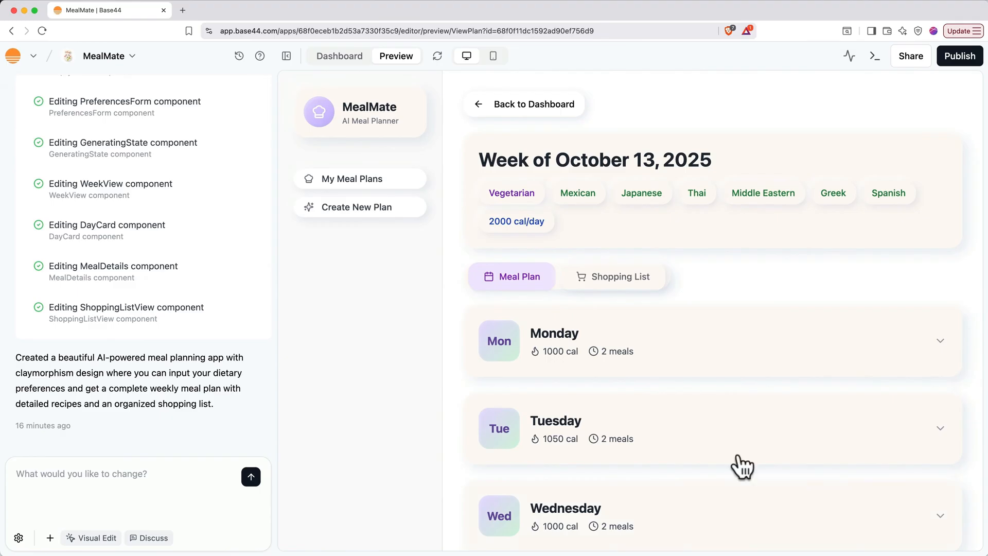
Review Monday's meals in the generated plan and read the full Mexican Vegetable Omelette recipe.
{"action": "left_click", "coordinate": [727, 354]}
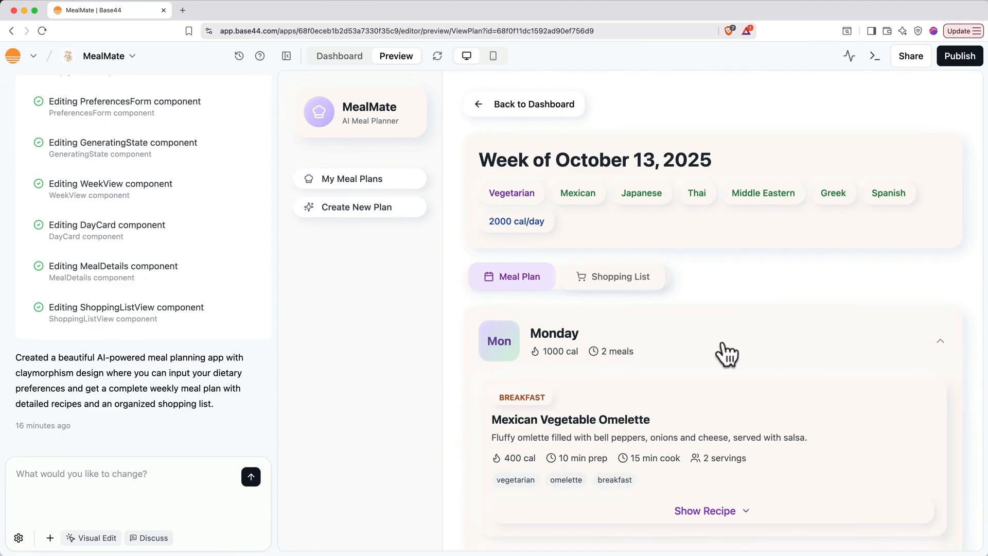
{"action": "scroll", "coordinate": [727, 354], "scroll_direction": "down", "scroll_amount": 5}
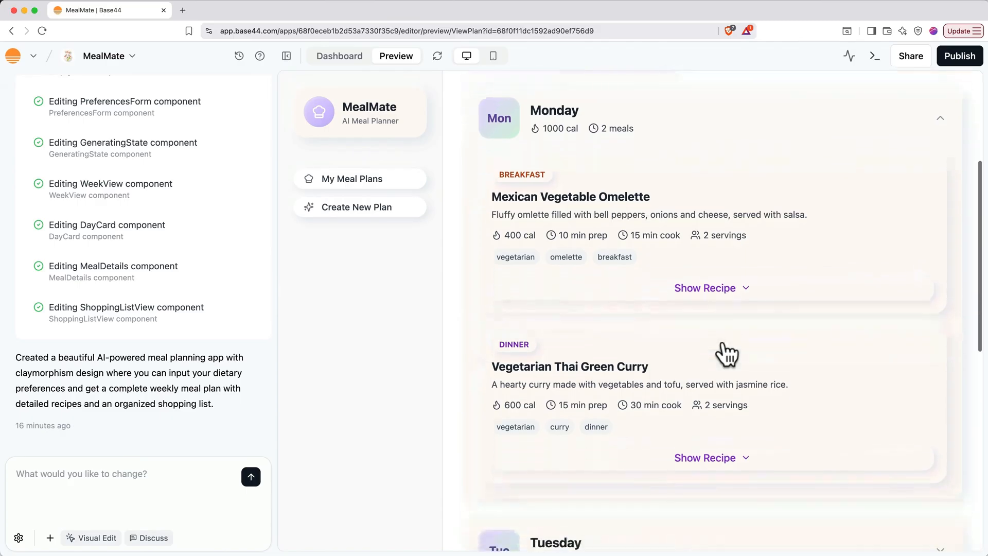
{"action": "scroll", "coordinate": [727, 354], "scroll_direction": "down", "scroll_amount": 1}
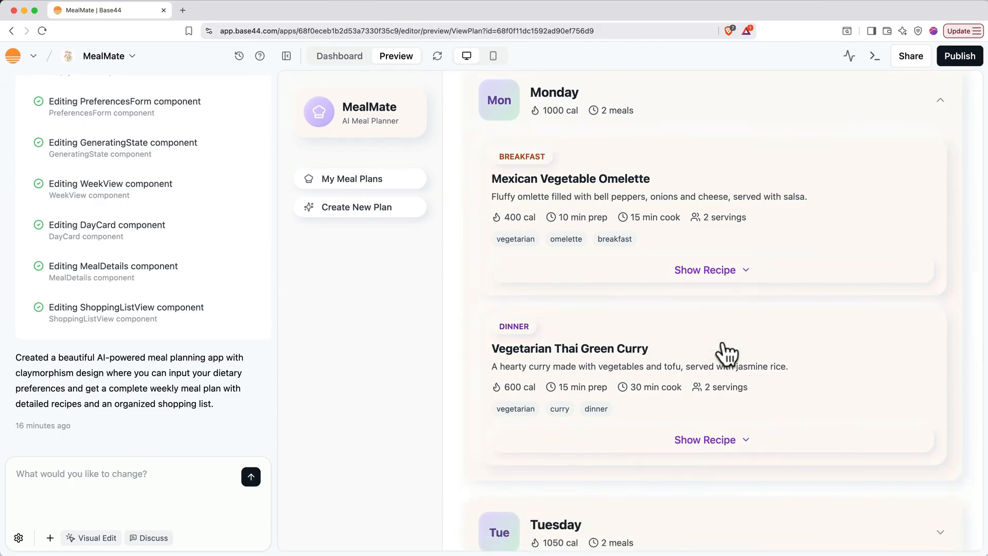
{"action": "left_click", "coordinate": [704, 277]}
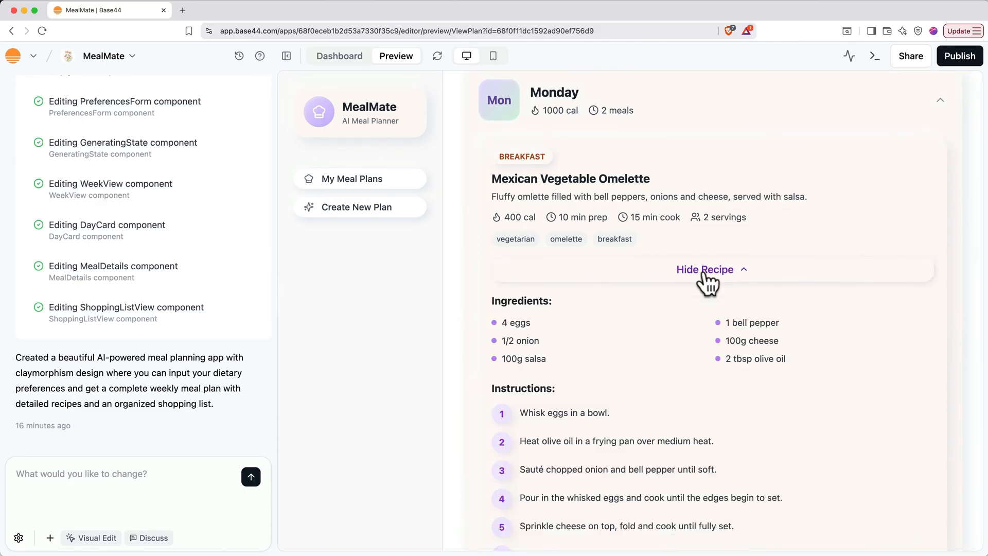
{"action": "scroll", "coordinate": [701, 395], "scroll_direction": "down", "scroll_amount": 3}
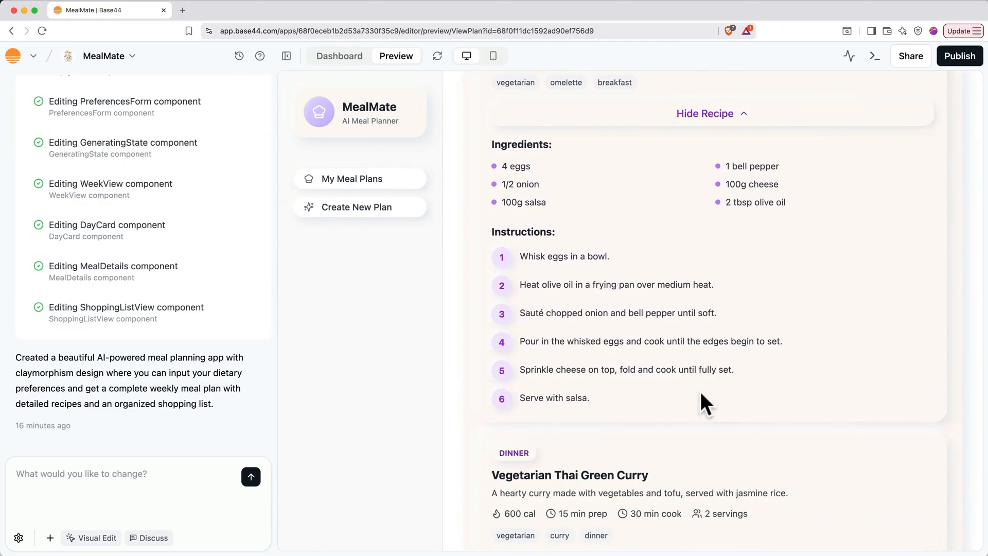
{"action": "scroll", "coordinate": [701, 396], "scroll_direction": "up", "scroll_amount": 8}
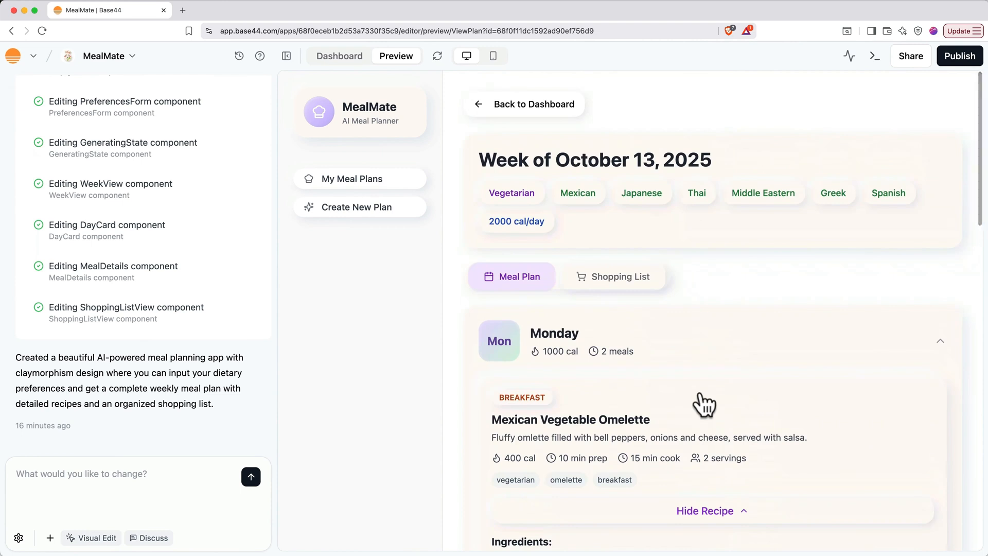
Open the plan's shopping list and mark Bell peppers and Onion as done under Produce.
{"action": "left_click", "coordinate": [609, 278]}
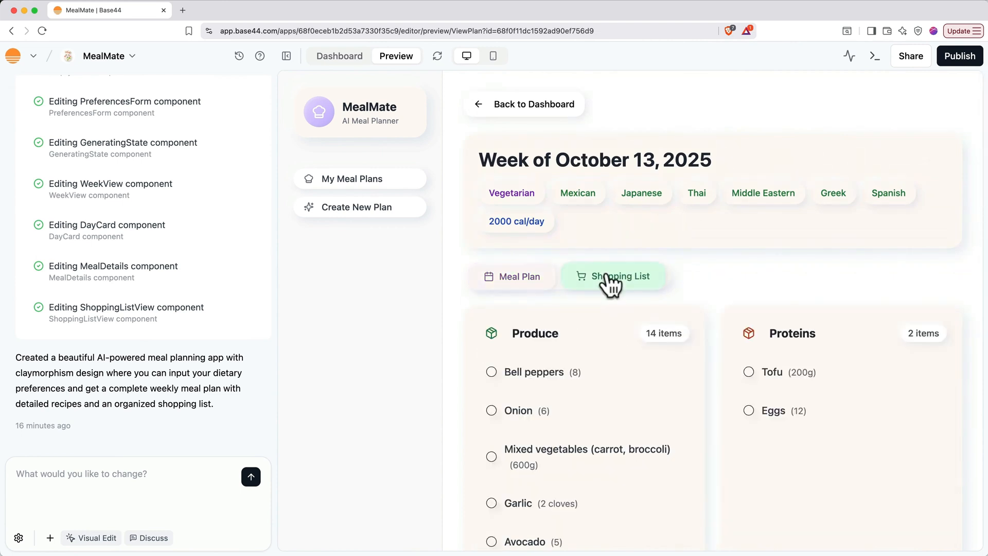
{"action": "scroll", "coordinate": [706, 402], "scroll_direction": "down", "scroll_amount": 3}
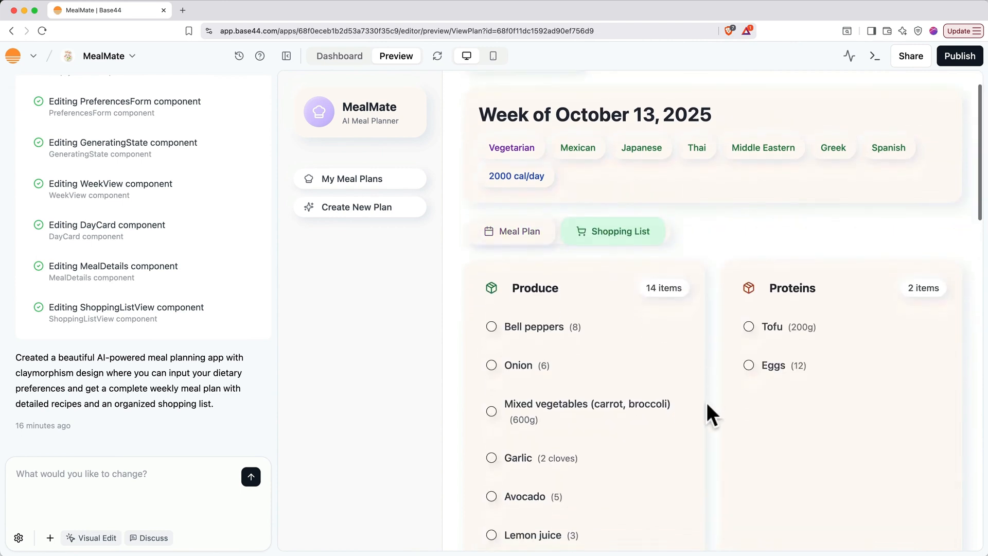
{"action": "scroll", "coordinate": [706, 402], "scroll_direction": "down", "scroll_amount": 1}
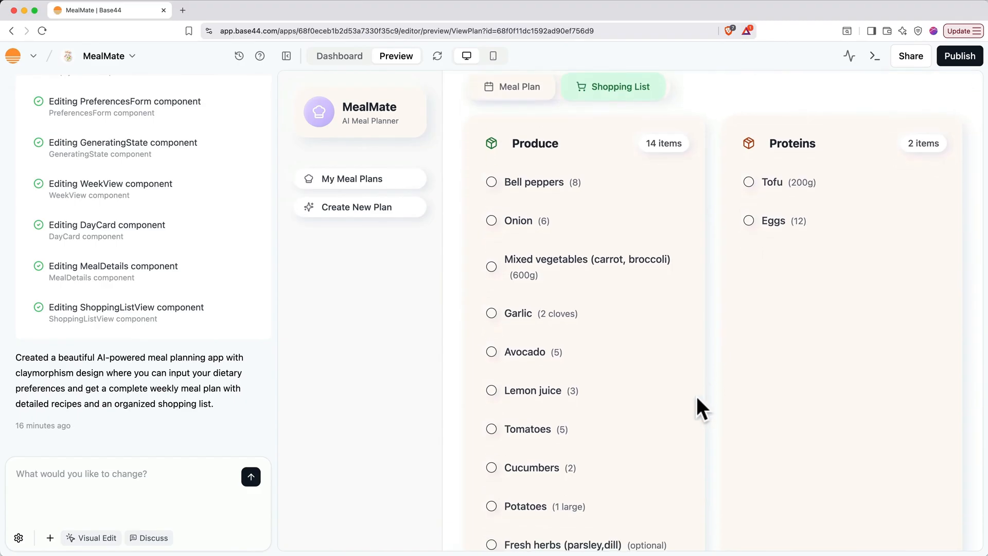
{"action": "left_click", "coordinate": [493, 185]}
{"action": "left_click", "coordinate": [491, 220]}
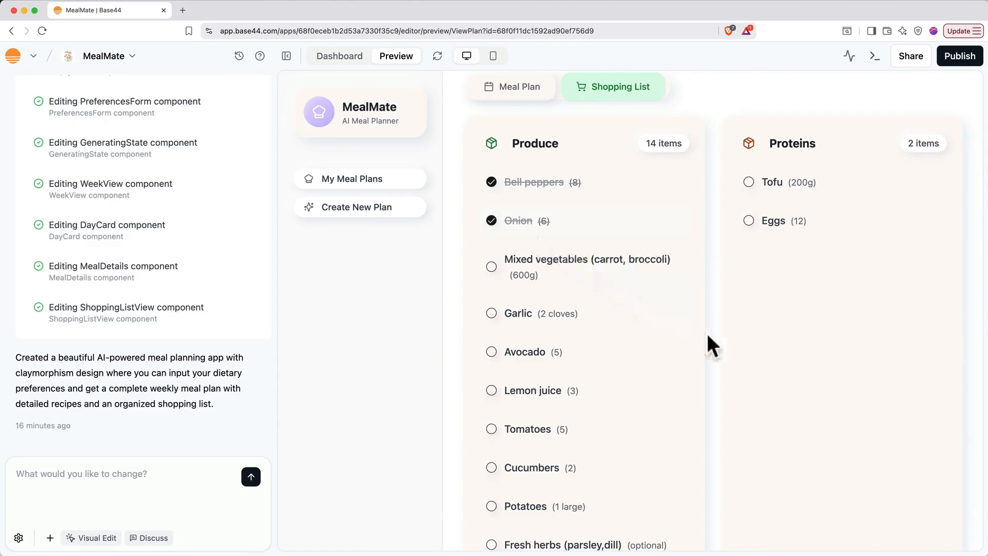
Look through the remaining shopping list categories and return to the meal plans dashboard.
{"action": "scroll", "coordinate": [716, 338], "scroll_direction": "down", "scroll_amount": 12}
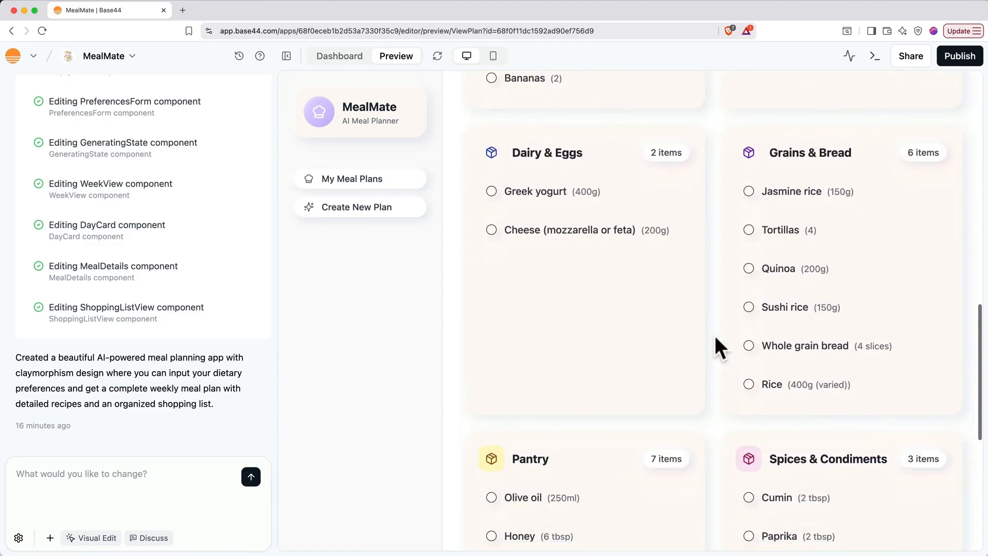
{"action": "scroll", "coordinate": [716, 338], "scroll_direction": "down", "scroll_amount": 6}
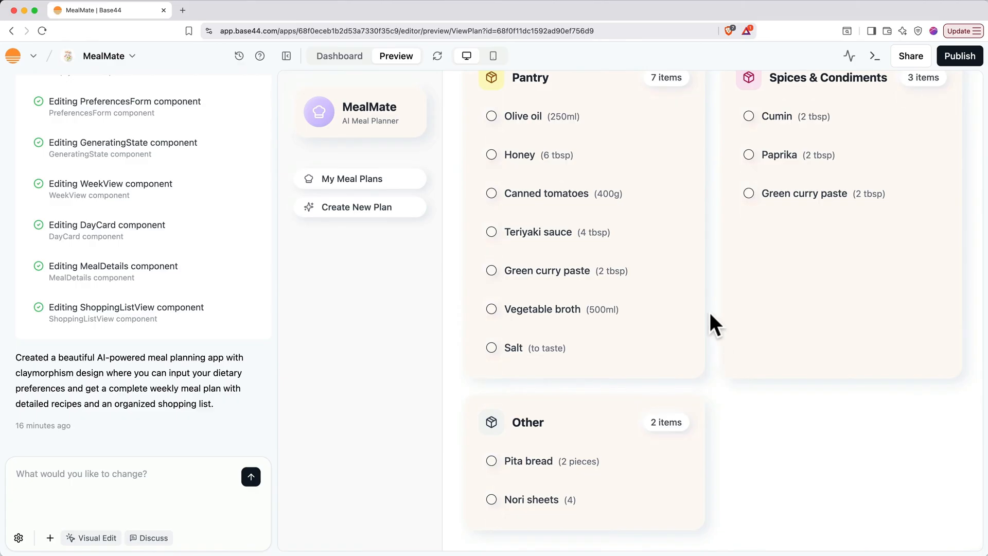
{"action": "scroll", "coordinate": [709, 313], "scroll_direction": "up", "scroll_amount": 18}
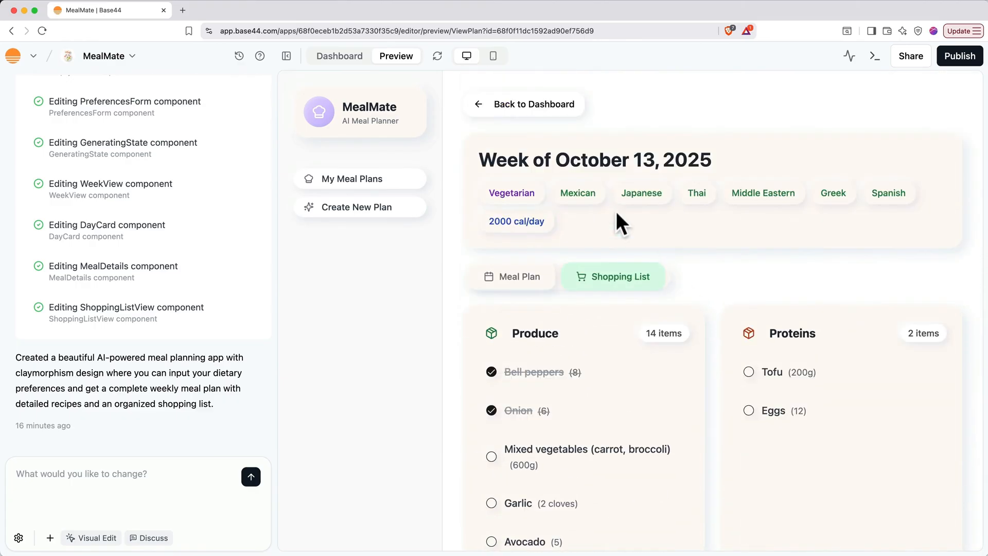
{"action": "left_click", "coordinate": [539, 110]}
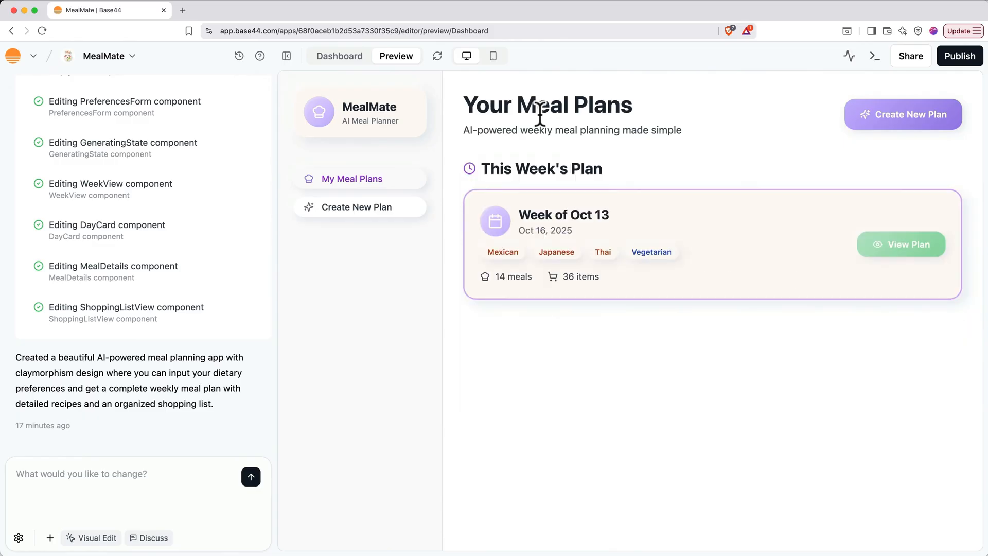
Preview the app at mobile size and look through the Week of Oct 13 plan's days.
{"action": "left_click", "coordinate": [493, 56]}
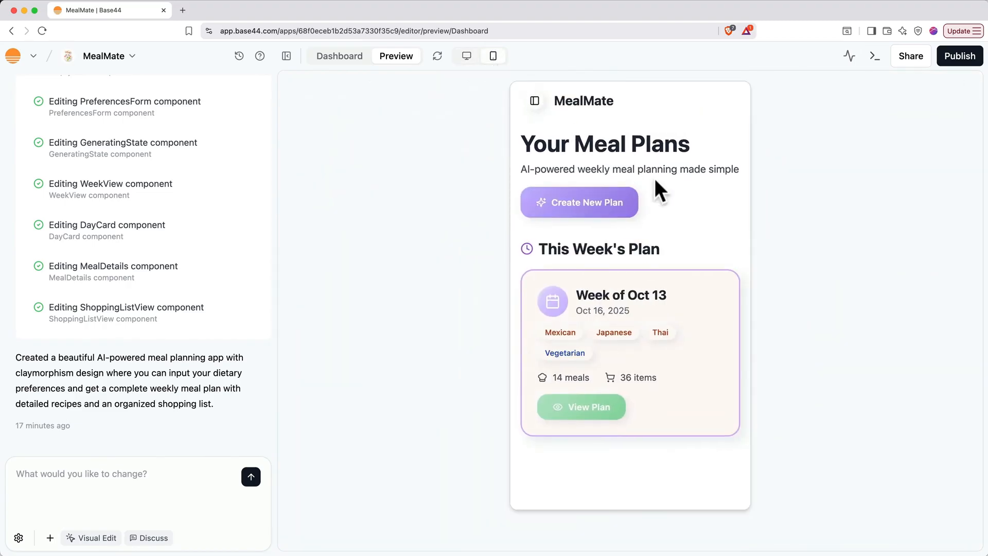
{"action": "scroll", "coordinate": [672, 191], "scroll_direction": "down", "scroll_amount": 1}
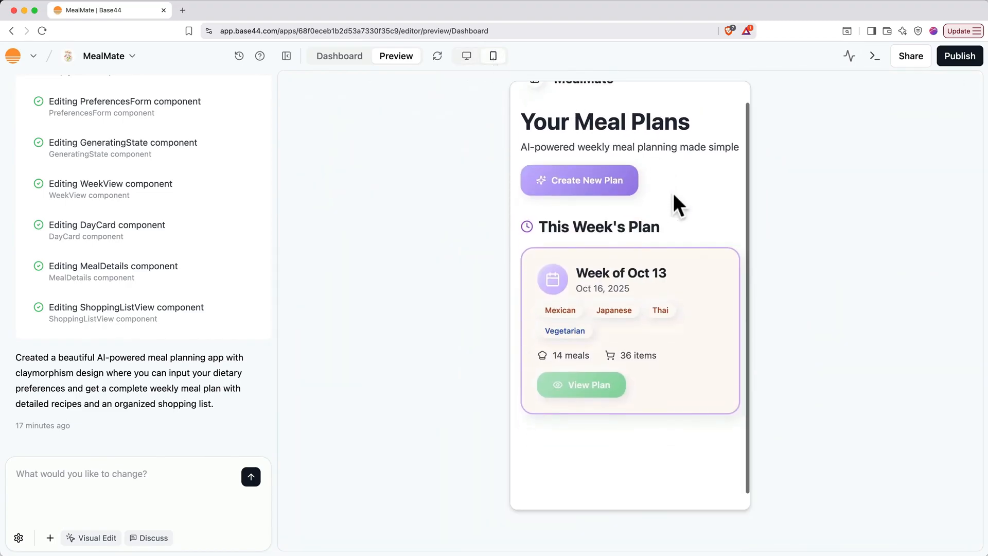
{"action": "left_click", "coordinate": [603, 388]}
{"action": "scroll", "coordinate": [607, 397], "scroll_direction": "down", "scroll_amount": 8}
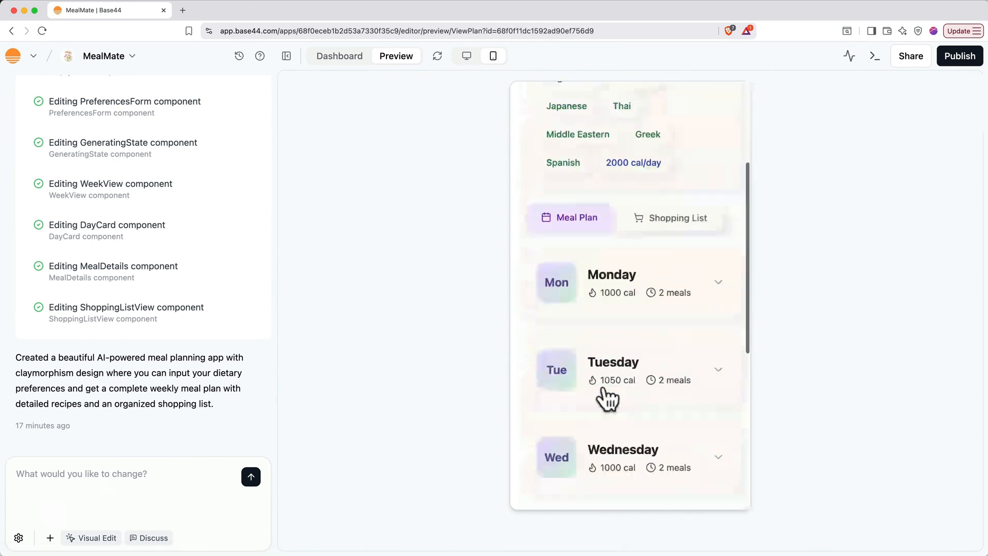
{"action": "scroll", "coordinate": [605, 397], "scroll_direction": "down", "scroll_amount": 2}
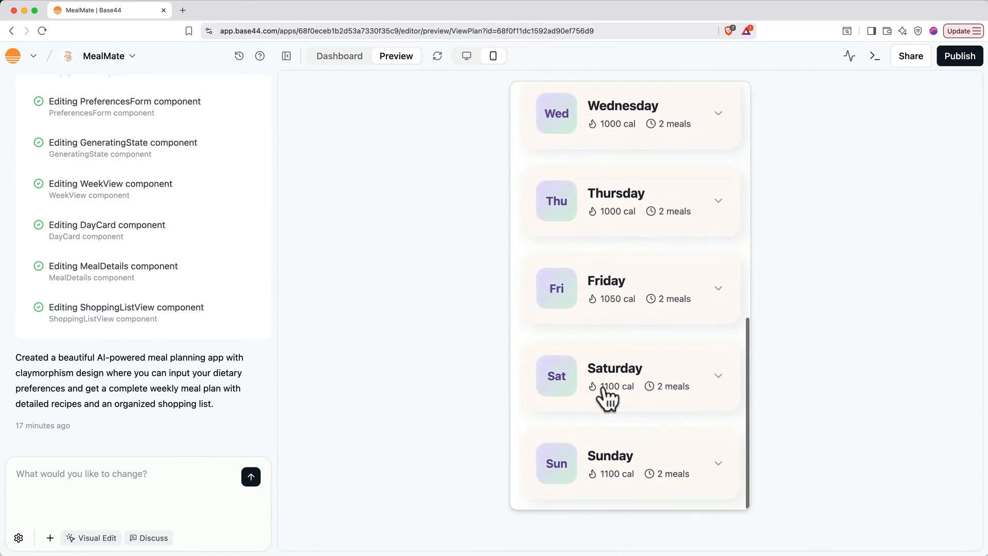
{"action": "scroll", "coordinate": [604, 397], "scroll_direction": "up", "scroll_amount": 10}
Examine the plan's shopping list in the mobile preview.
{"action": "left_click", "coordinate": [628, 399]}
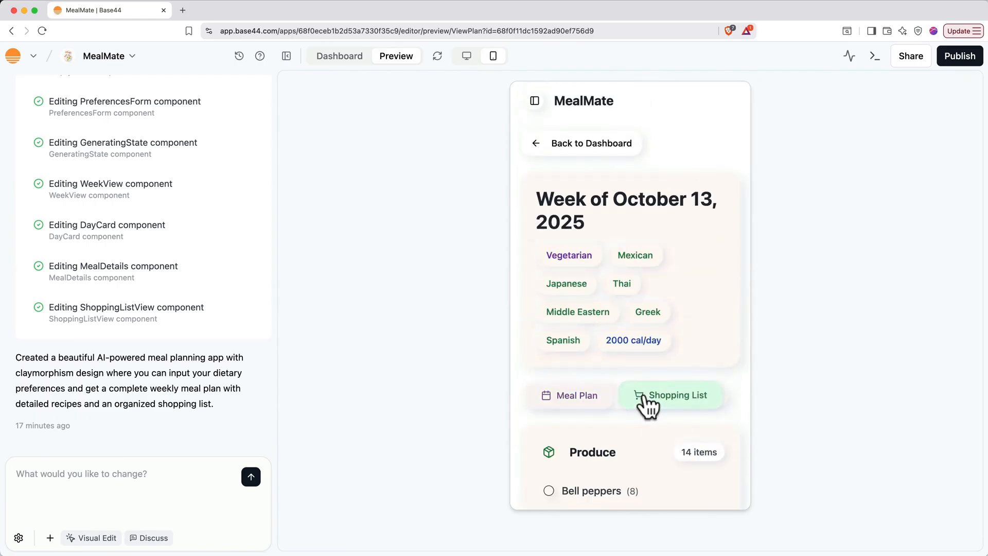
{"action": "scroll", "coordinate": [644, 404], "scroll_direction": "down", "scroll_amount": 10}
{"action": "scroll", "coordinate": [649, 406], "scroll_direction": "down", "scroll_amount": 10}
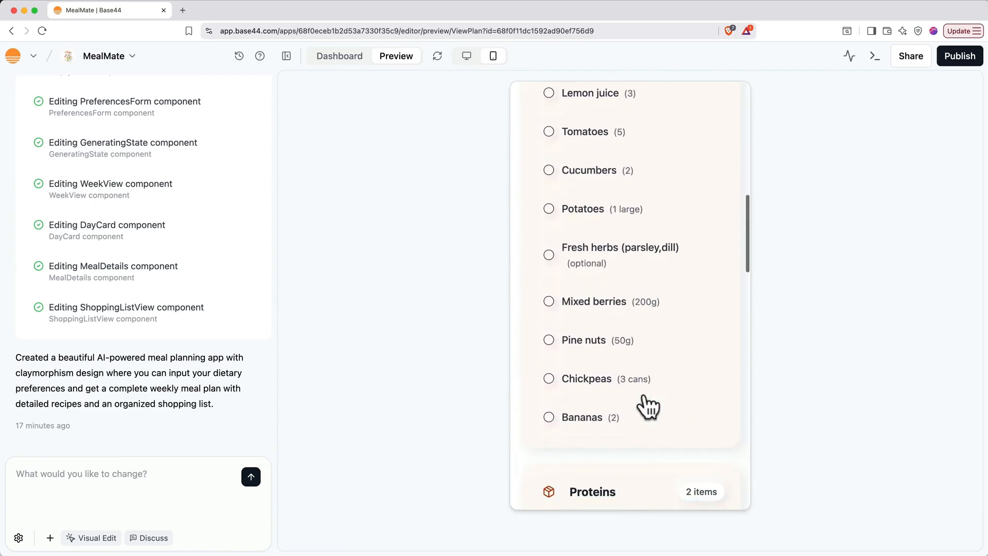
{"action": "scroll", "coordinate": [647, 406], "scroll_direction": "down", "scroll_amount": 10}
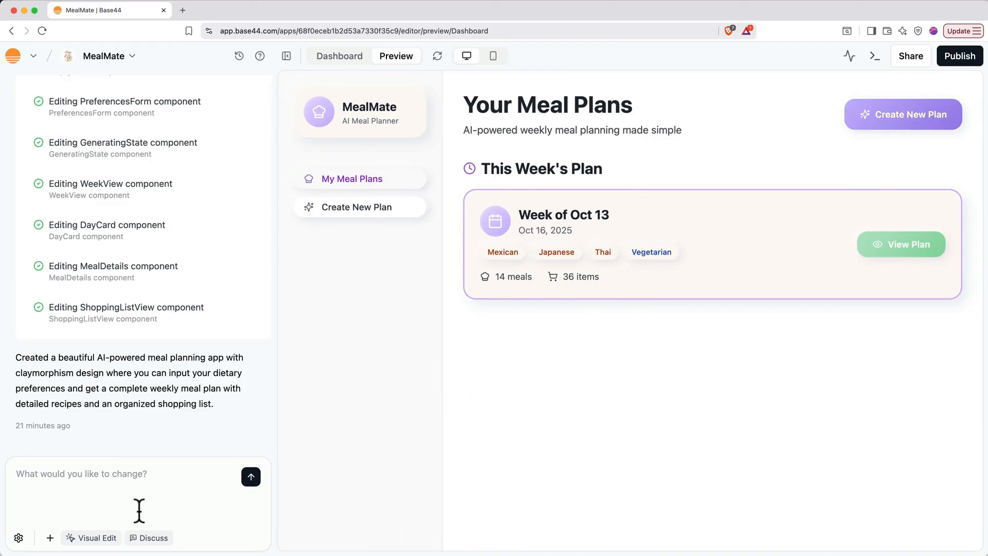
Change the dashboard heading to "My Meal Plans" with Visual Edit and open its text style options.
{"action": "left_click", "coordinate": [114, 540]}
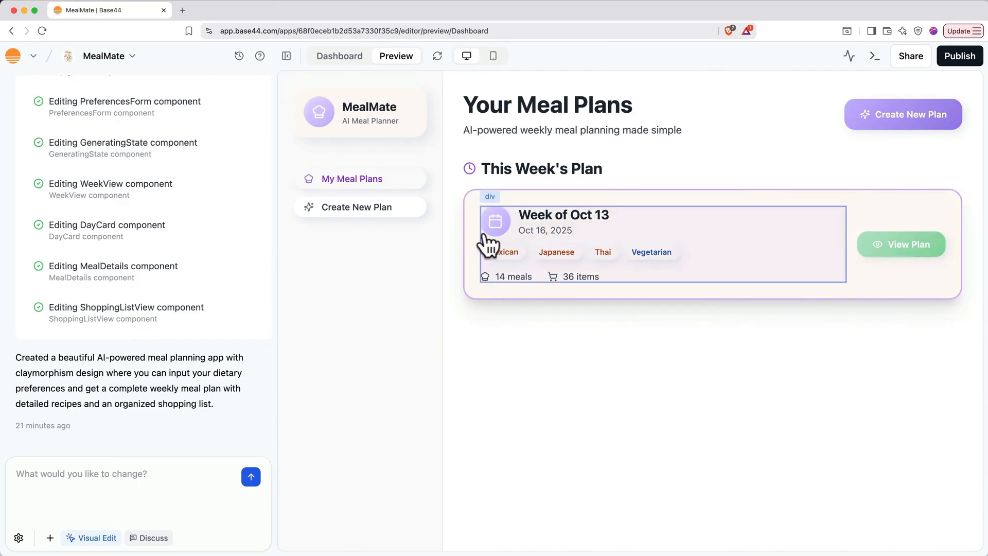
{"action": "left_click", "coordinate": [503, 108]}
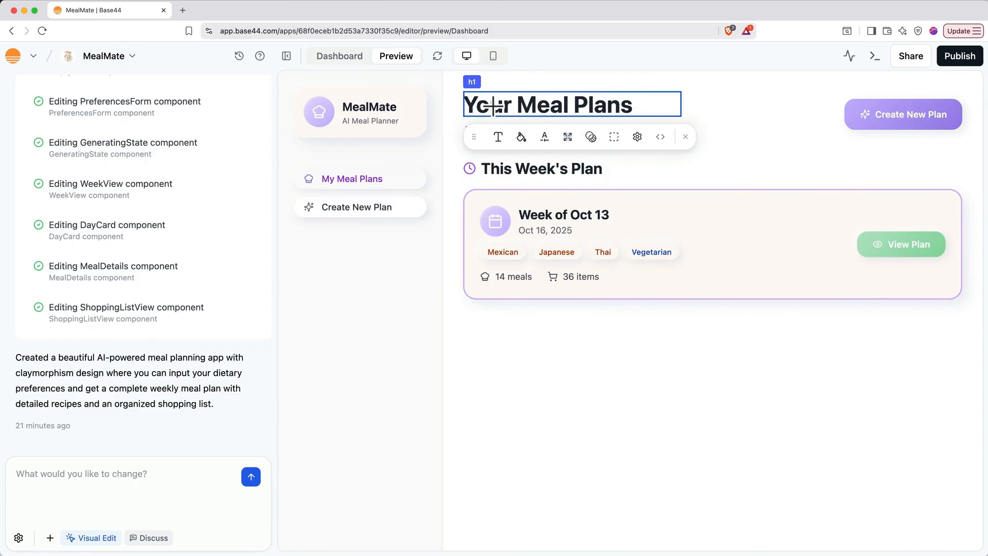
{"action": "double_click", "coordinate": [494, 105]}
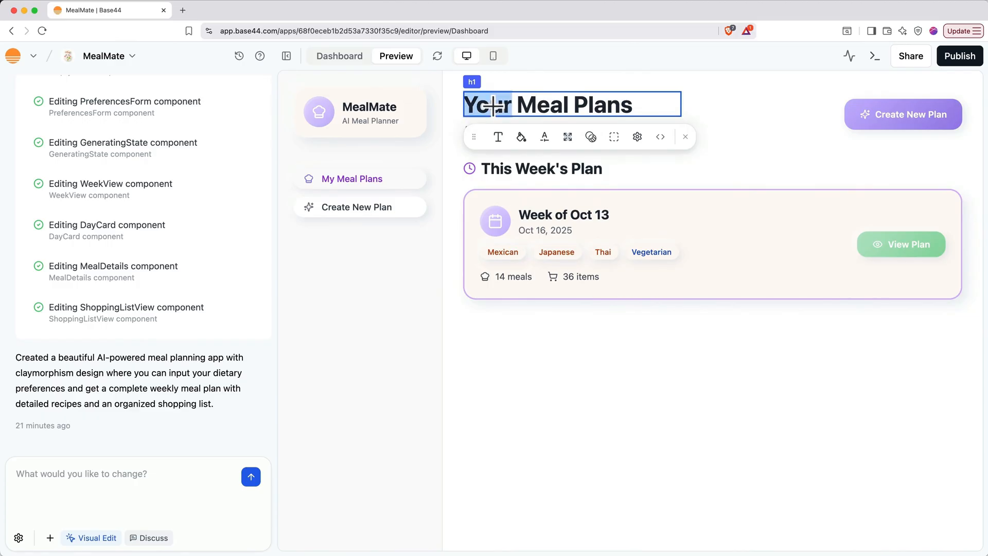
{"action": "left_click", "coordinate": [498, 135]}
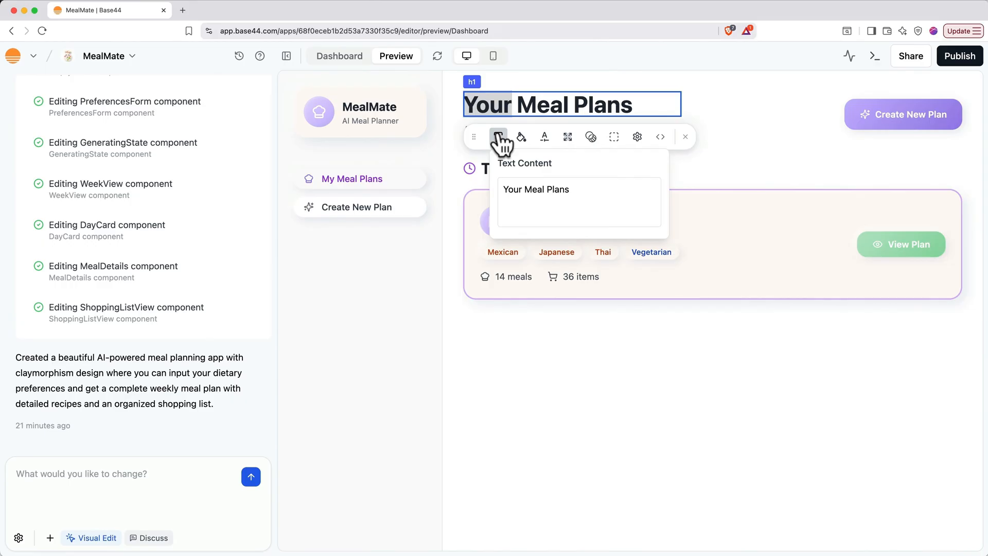
{"action": "double_click", "coordinate": [510, 188]}
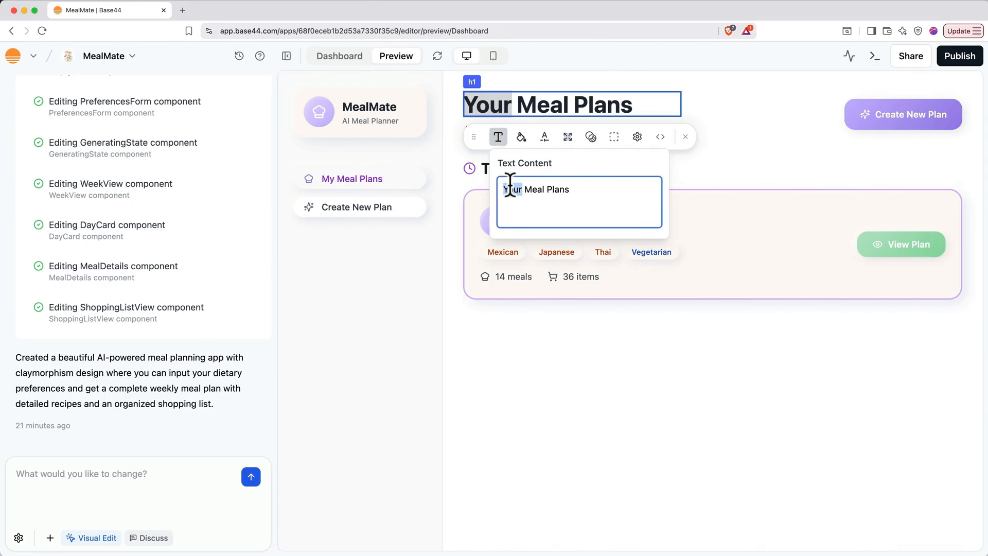
{"action": "type", "text": "My"}
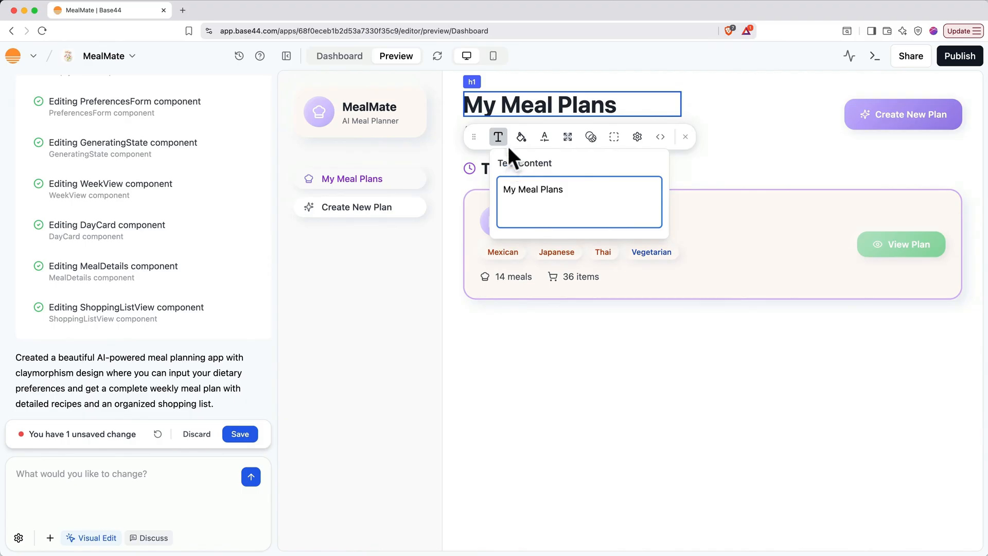
{"action": "left_click", "coordinate": [544, 138]}
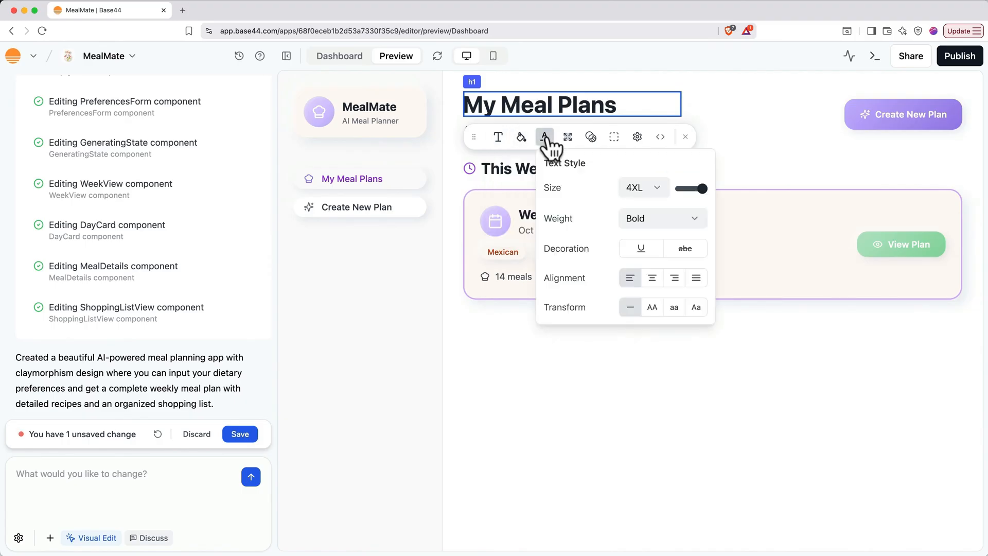
Try the dashboard heading at size 3XL, ending back at 4XL.
{"action": "left_click", "coordinate": [660, 191]}
{"action": "left_click", "coordinate": [647, 318]}
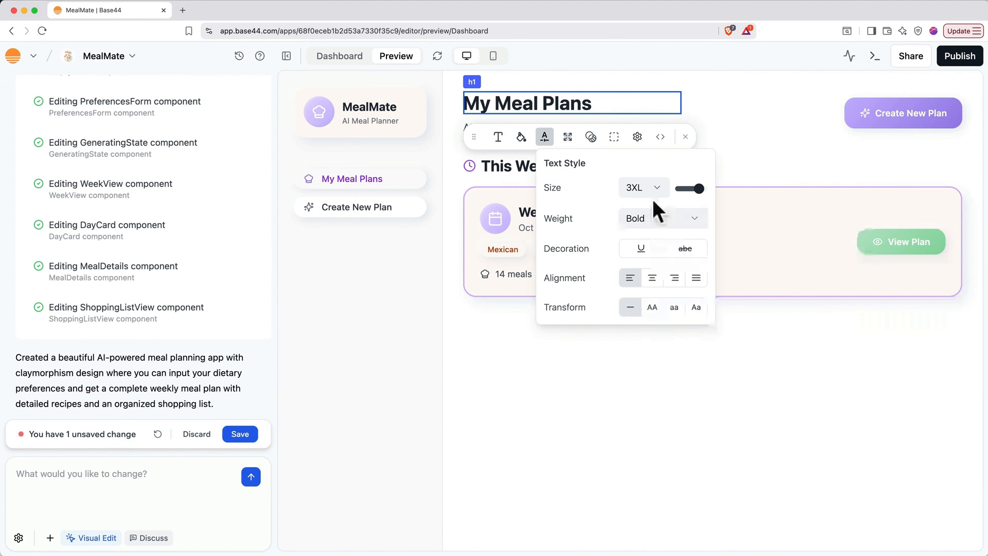
{"action": "left_click", "coordinate": [651, 193]}
{"action": "left_click", "coordinate": [647, 337]}
Set the dashboard heading's weight to Extra Bold and save the visual edits.
{"action": "left_click", "coordinate": [653, 220]}
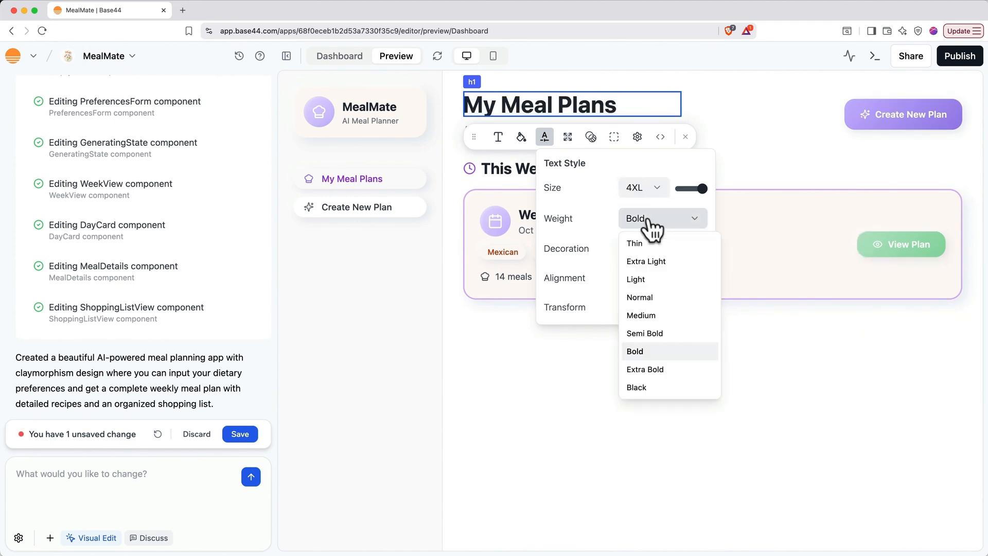
{"action": "left_click", "coordinate": [647, 369]}
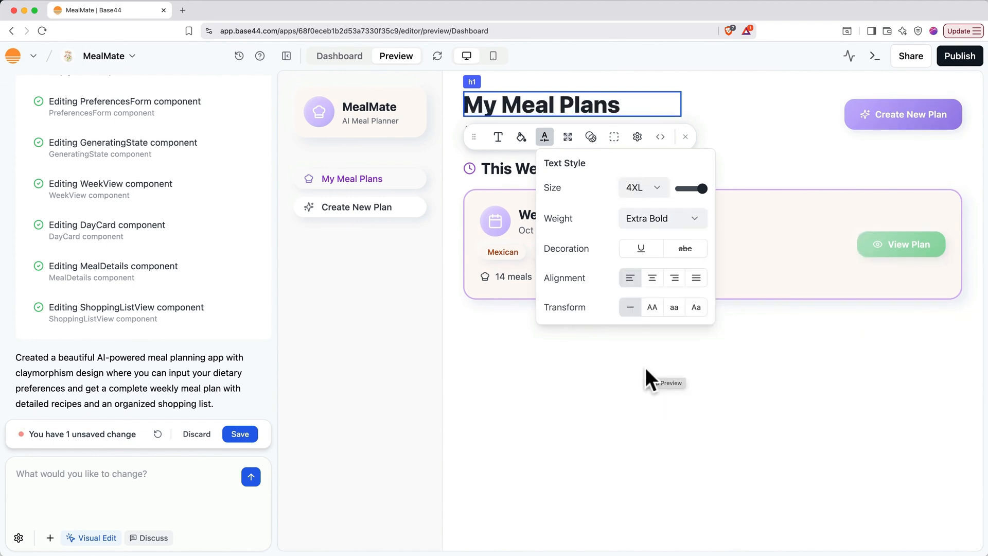
{"action": "left_click", "coordinate": [646, 368]}
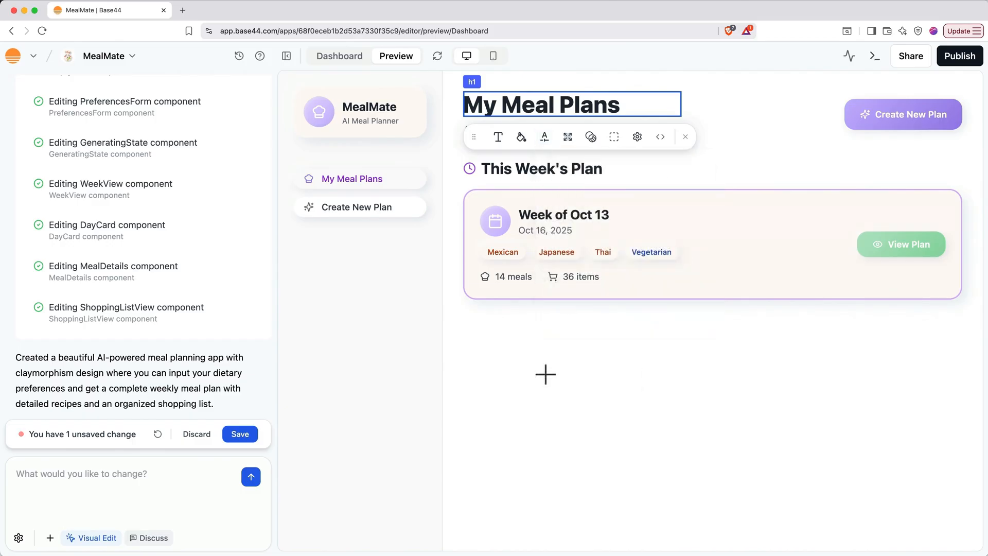
{"action": "left_click", "coordinate": [240, 434]}
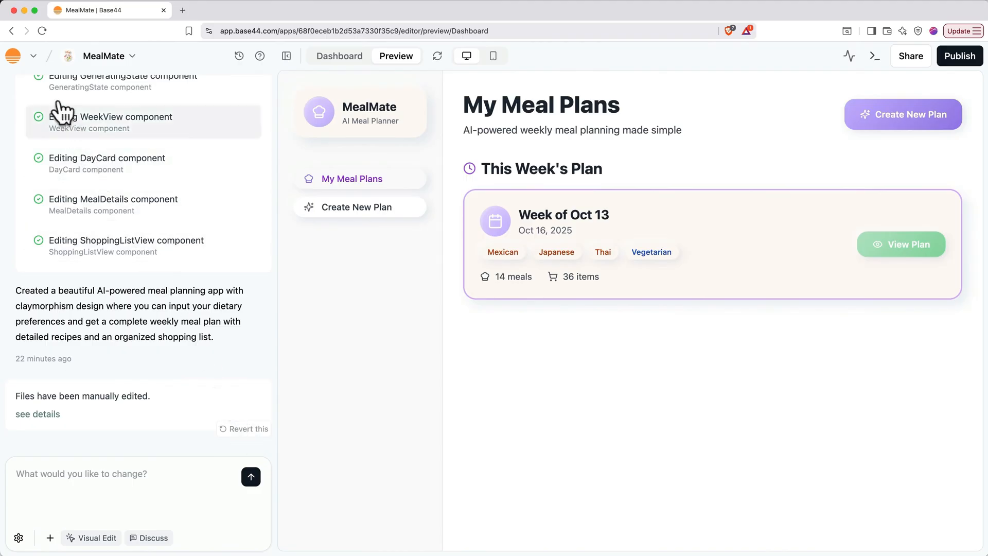
Check the account's remaining monthly and daily credits after the visual edit.
{"action": "left_click", "coordinate": [32, 57]}
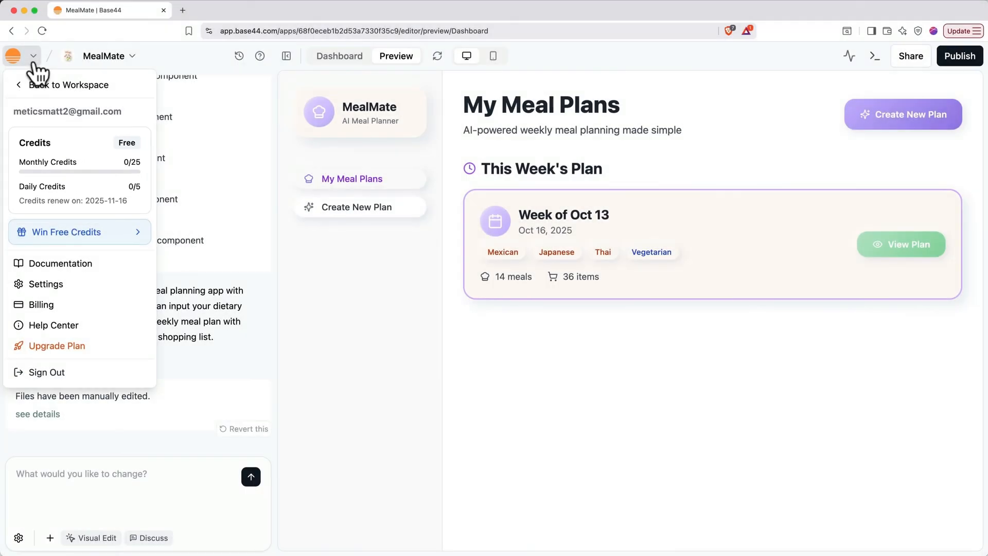
{"action": "left_click", "coordinate": [33, 61]}
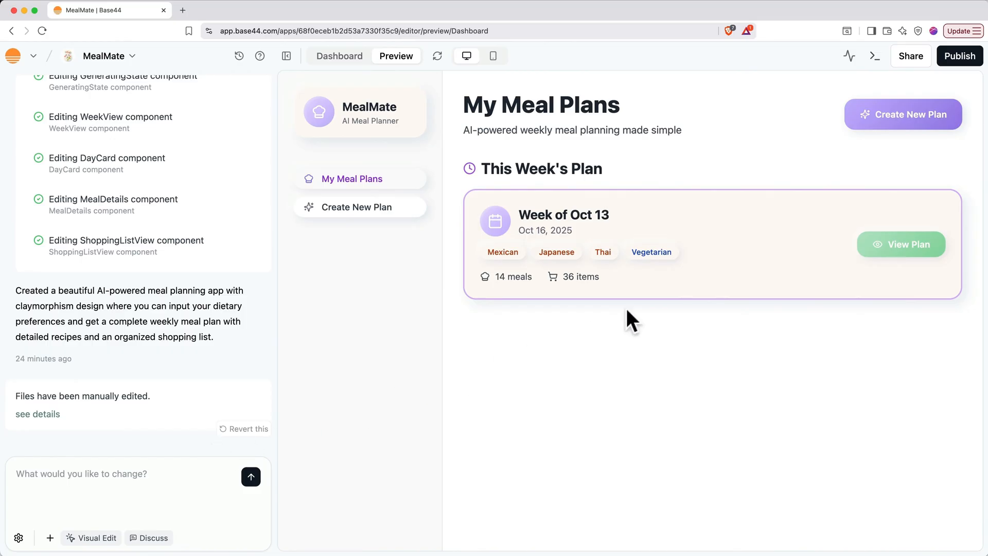
Open the Week of Oct 13 shopping list and send the request "Add the ability for users to export their shopping list as a printable PDF.".
{"action": "left_click", "coordinate": [759, 252]}
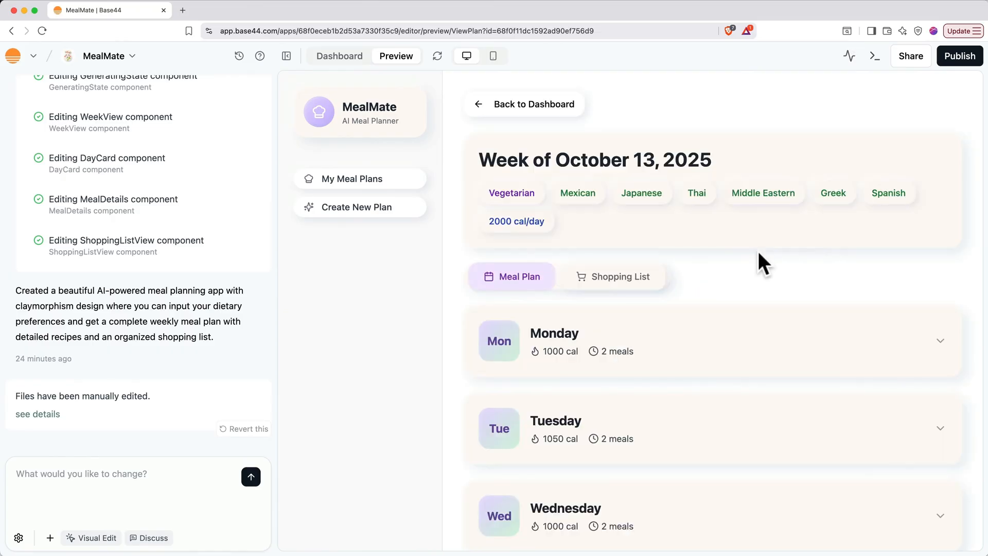
{"action": "left_click", "coordinate": [637, 279]}
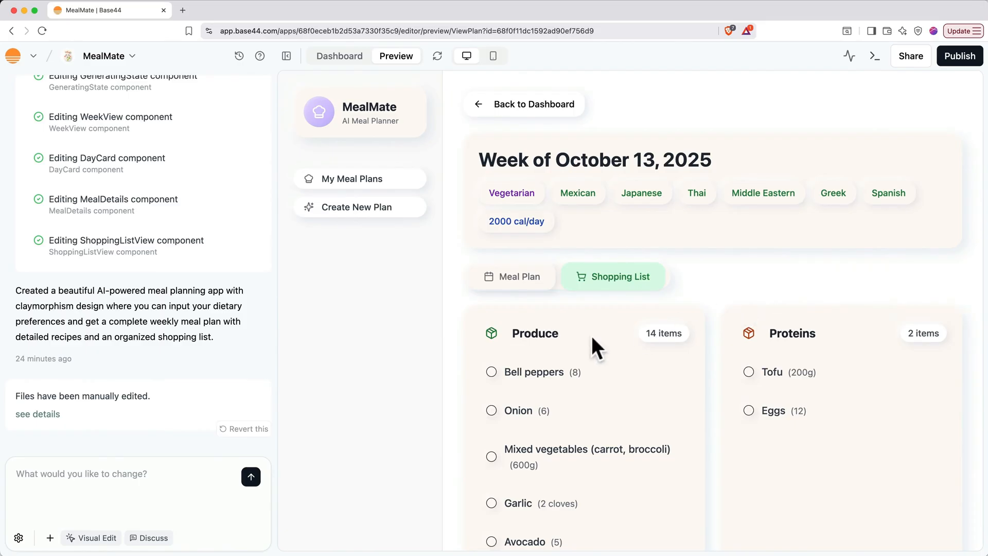
{"action": "left_click", "coordinate": [187, 473]}
{"action": "type", "text": "Add the ability for users to expor"}
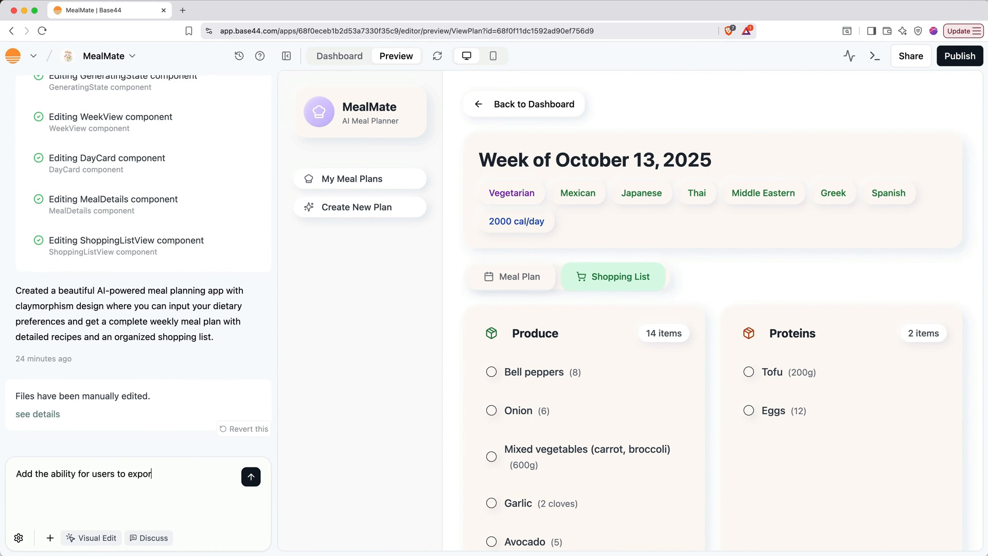
{"action": "type", "text": "t their shopping list as a printab"}
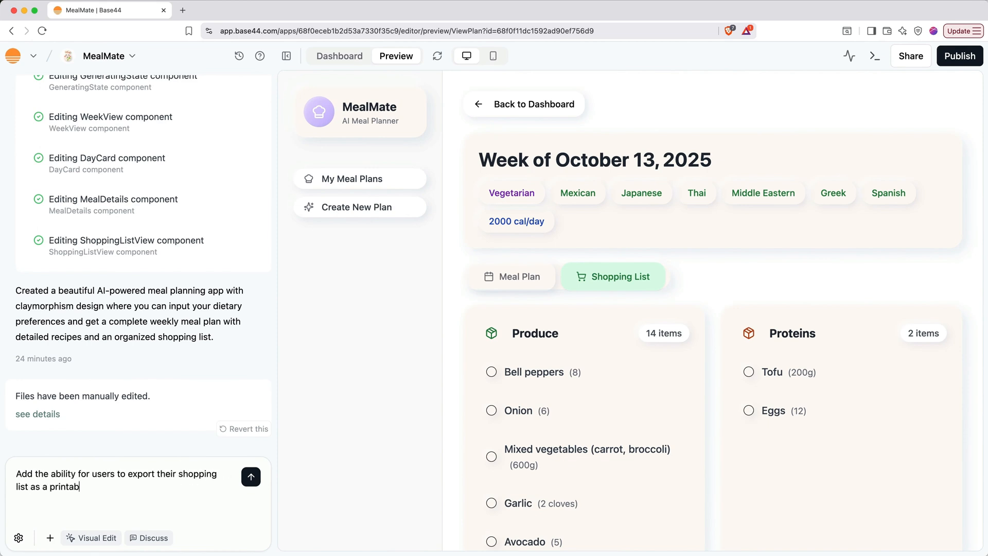
{"action": "type", "text": "le PDF."}
{"action": "left_click", "coordinate": [250, 479]}
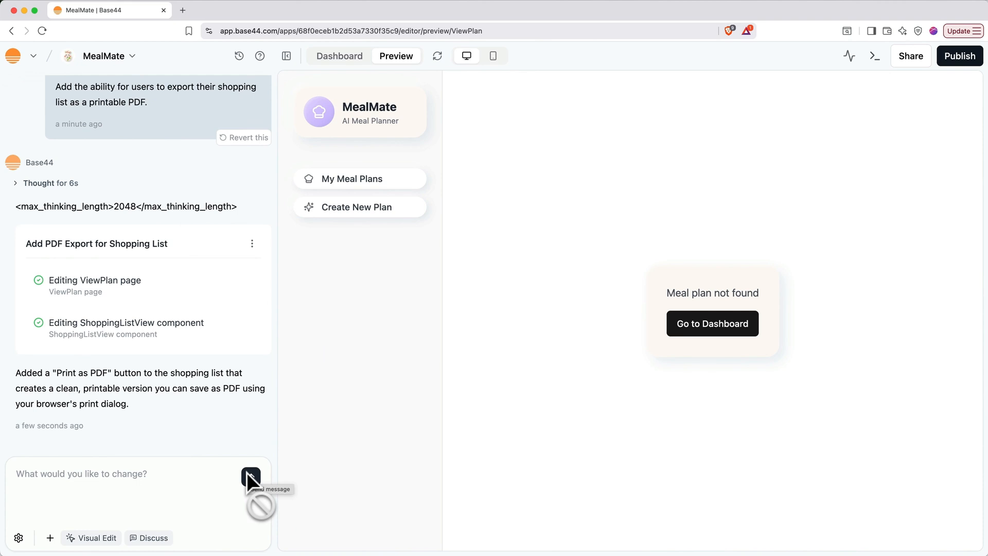
Reopen the Week of Oct 13 plan's shopping list from the dashboard and generate its print-as-PDF preview.
{"action": "left_click", "coordinate": [696, 329]}
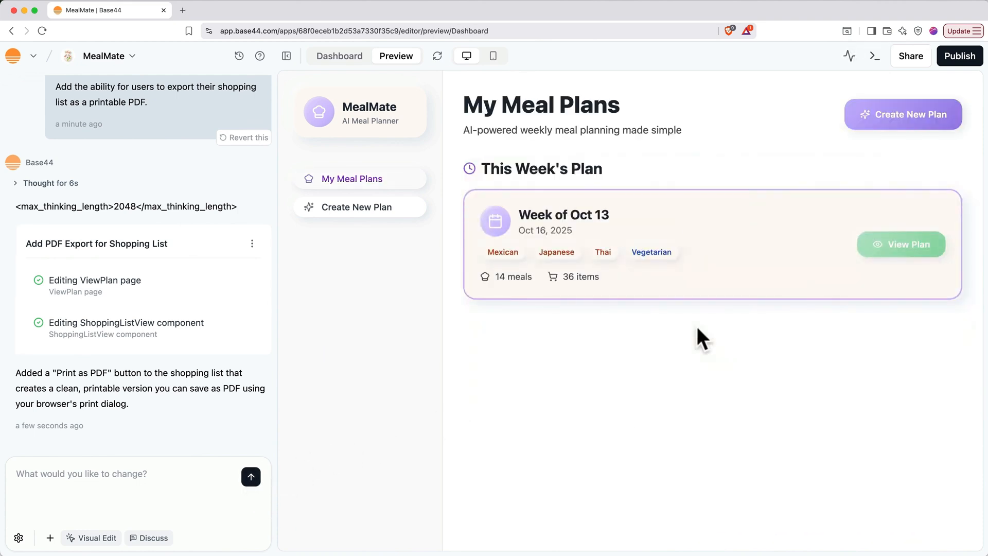
{"action": "left_click", "coordinate": [749, 268]}
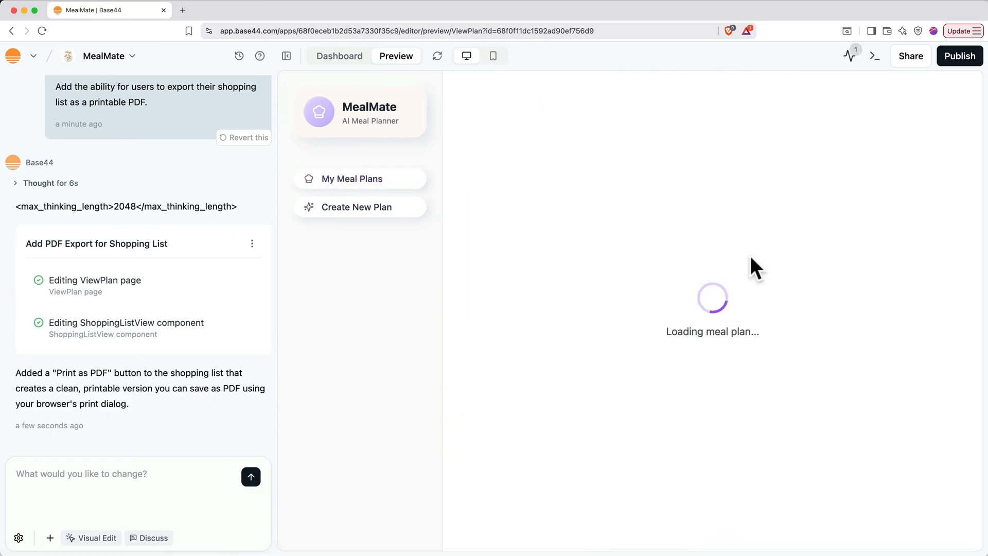
{"action": "left_click", "coordinate": [648, 278]}
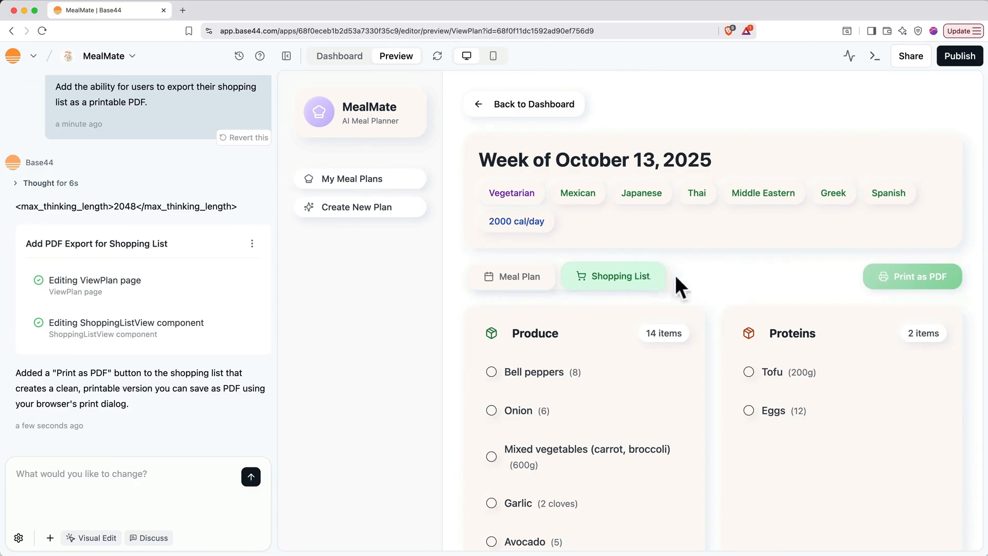
{"action": "left_click", "coordinate": [890, 273]}
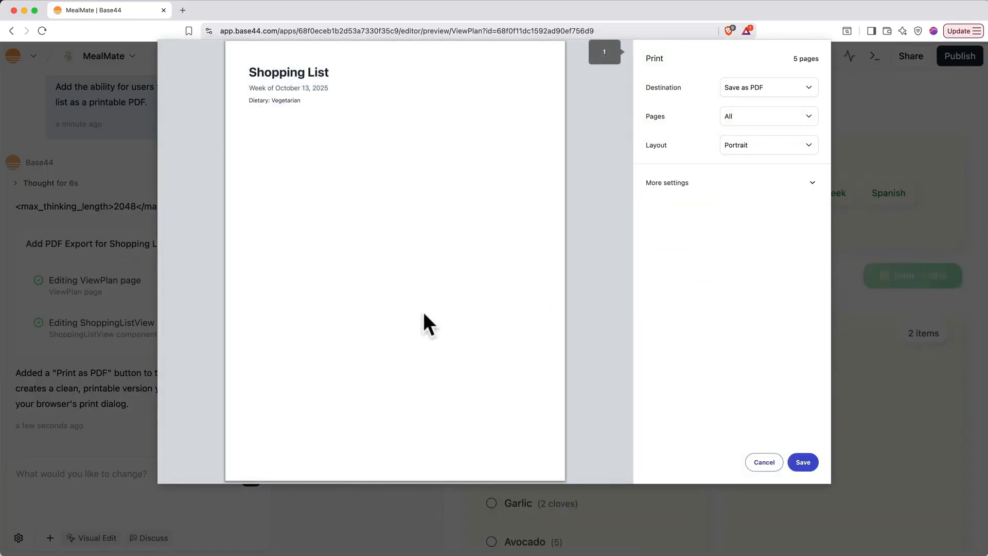
Review the pages of the shopping list's PDF preview and close it without saving.
{"action": "scroll", "coordinate": [423, 313], "scroll_direction": "down", "scroll_amount": 10}
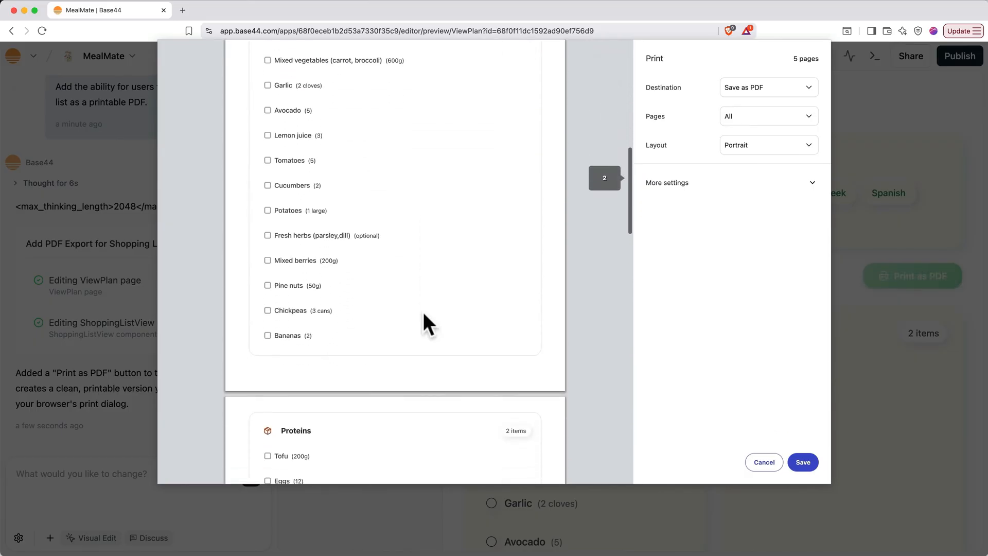
{"action": "scroll", "coordinate": [424, 315], "scroll_direction": "down", "scroll_amount": 10}
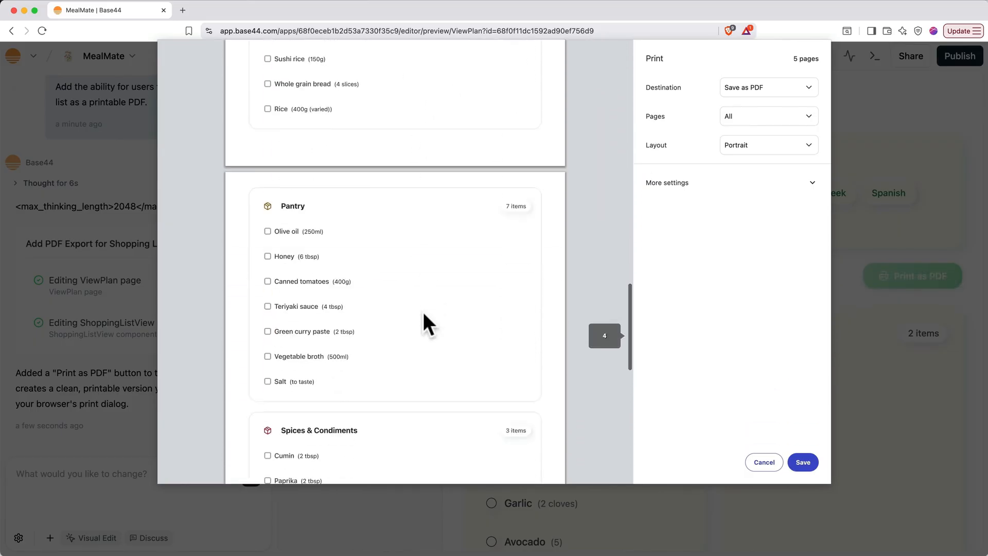
{"action": "scroll", "coordinate": [423, 312], "scroll_direction": "down", "scroll_amount": 6}
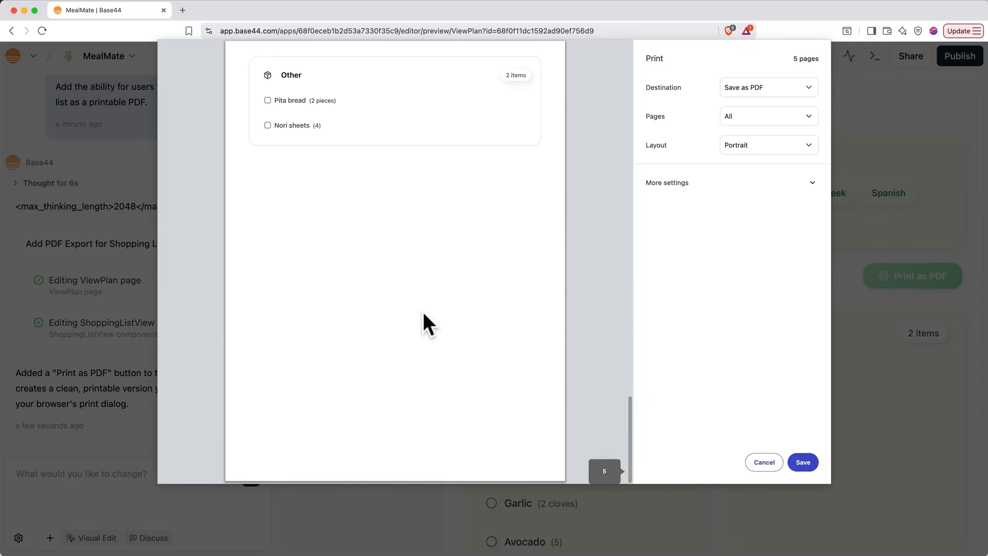
{"action": "scroll", "coordinate": [423, 313], "scroll_direction": "up", "scroll_amount": 20}
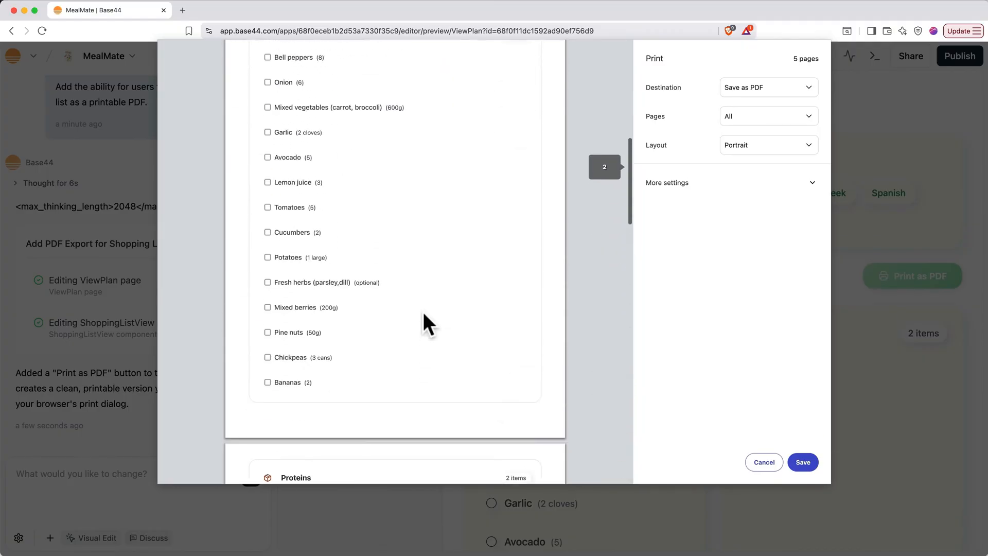
{"action": "left_click", "coordinate": [764, 462]}
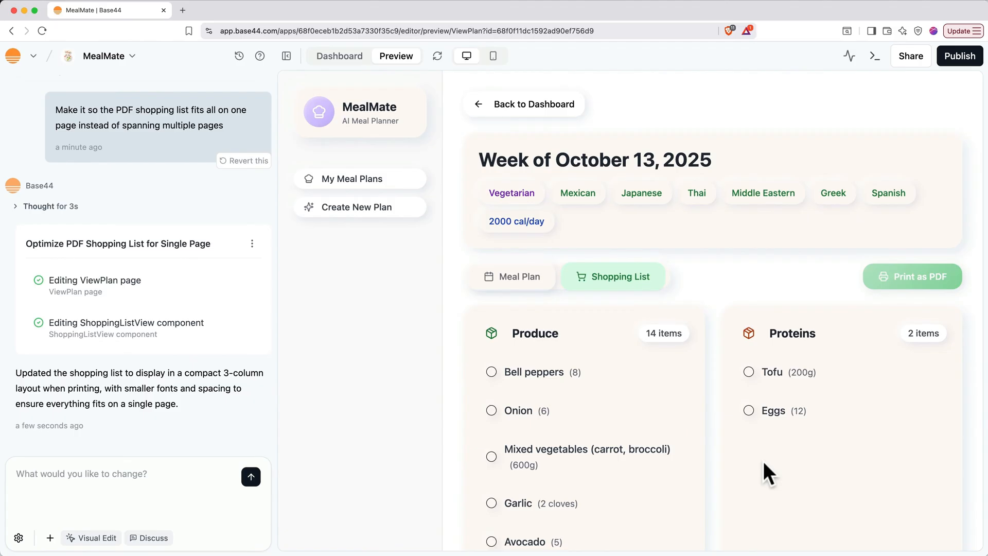
Select the plan page's outer container with Visual Edit and send "Make the background of the page a bit darker, with a gradient.".
{"action": "left_click", "coordinate": [209, 474]}
{"action": "left_click", "coordinate": [98, 537]}
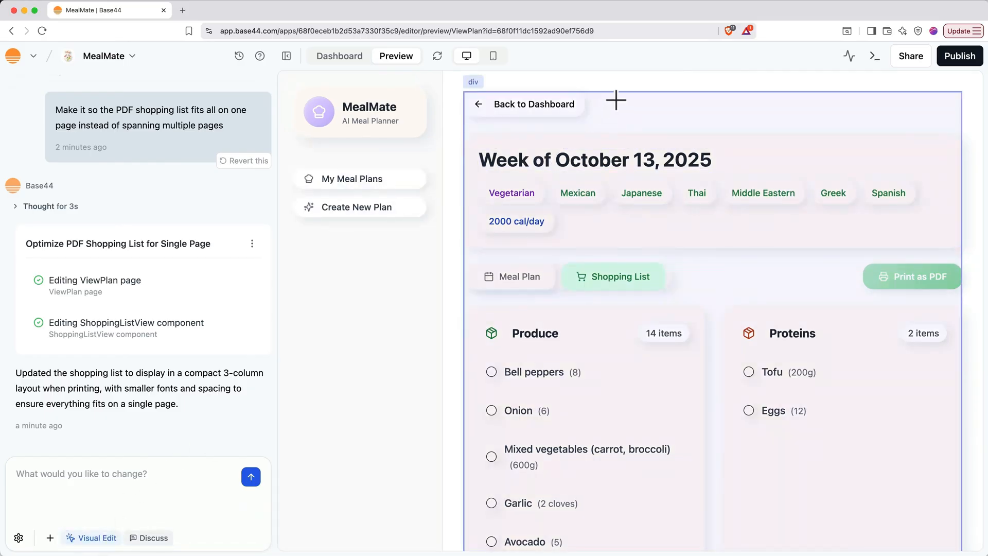
{"action": "left_click", "coordinate": [617, 81]}
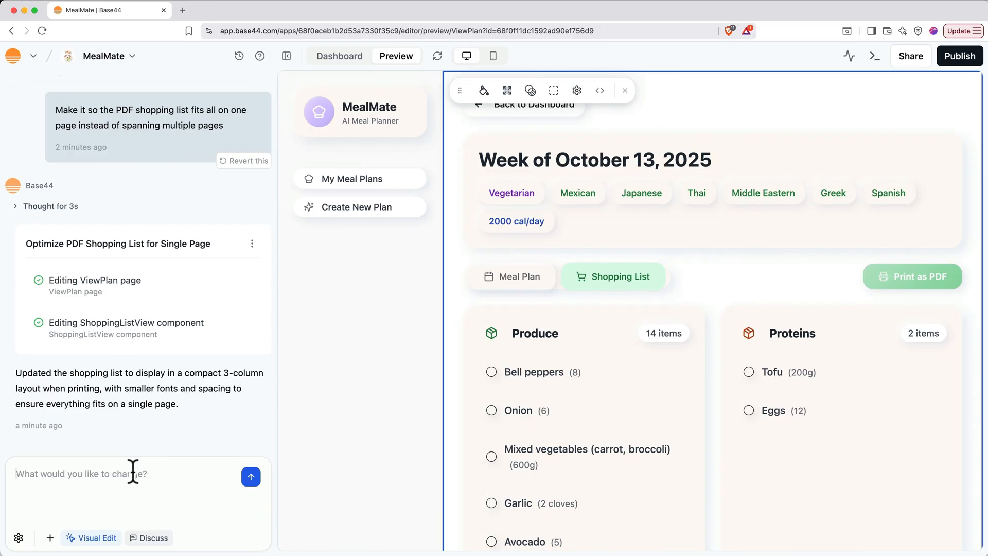
{"action": "type", "text": "Make the background of the page a bit darker, with"}
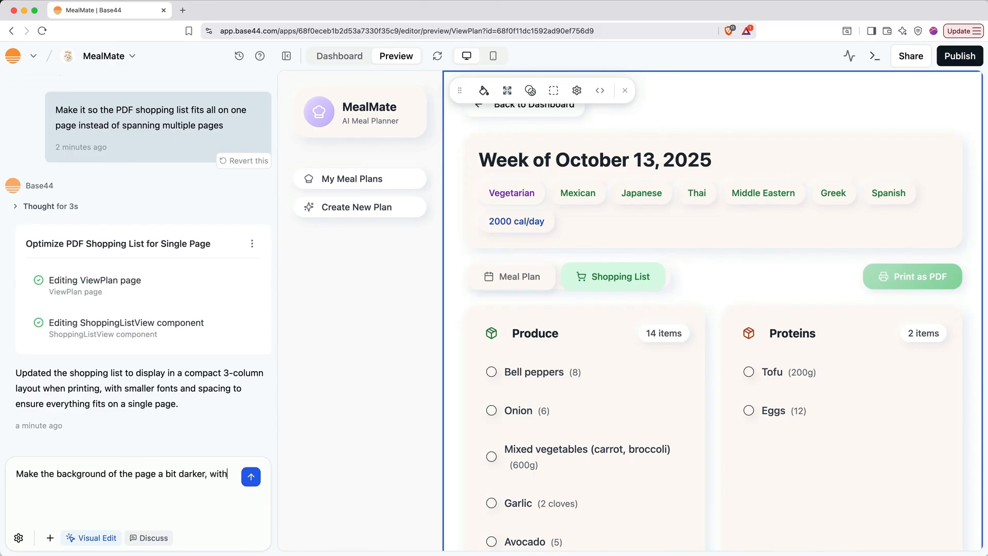
{"action": "type", "text": " a gradient."}
{"action": "key", "text": "Return"}
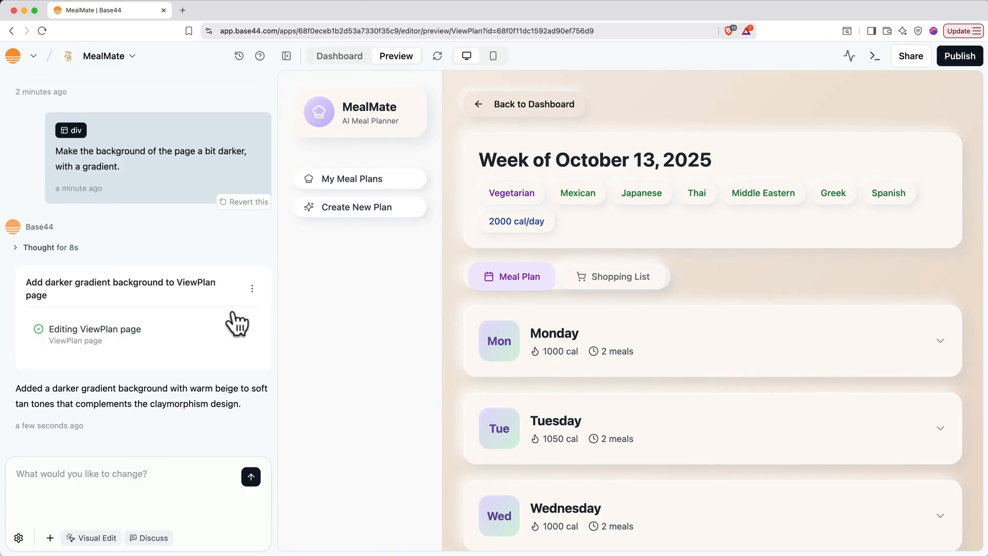
Revert the darker gradient background request and return to the My Meal Plans dashboard.
{"action": "left_click", "coordinate": [242, 202]}
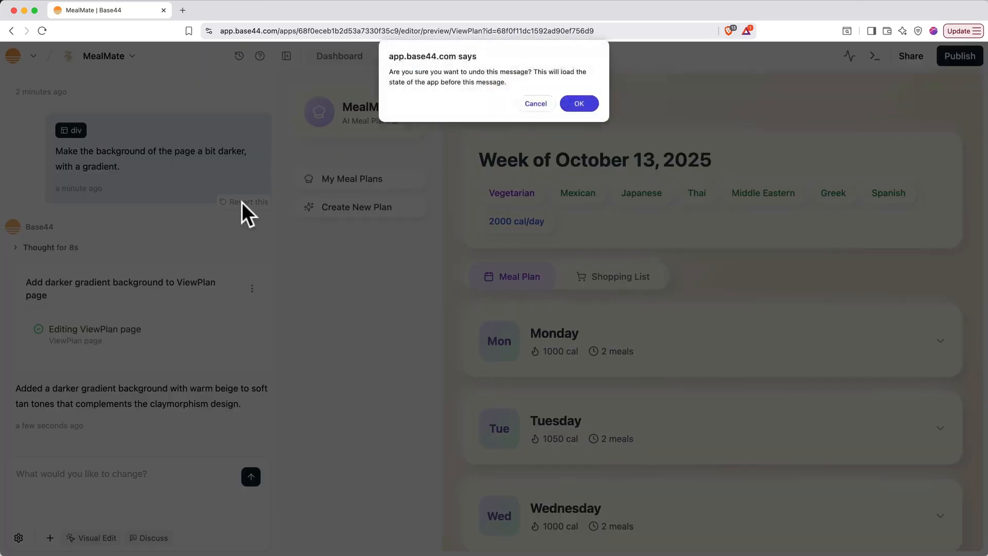
{"action": "left_click", "coordinate": [579, 103]}
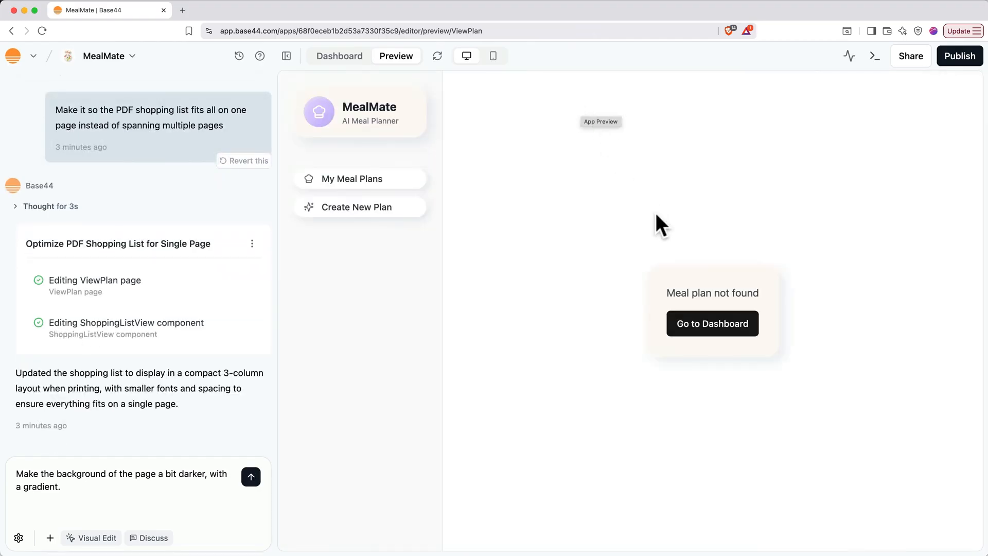
{"action": "left_click", "coordinate": [696, 321]}
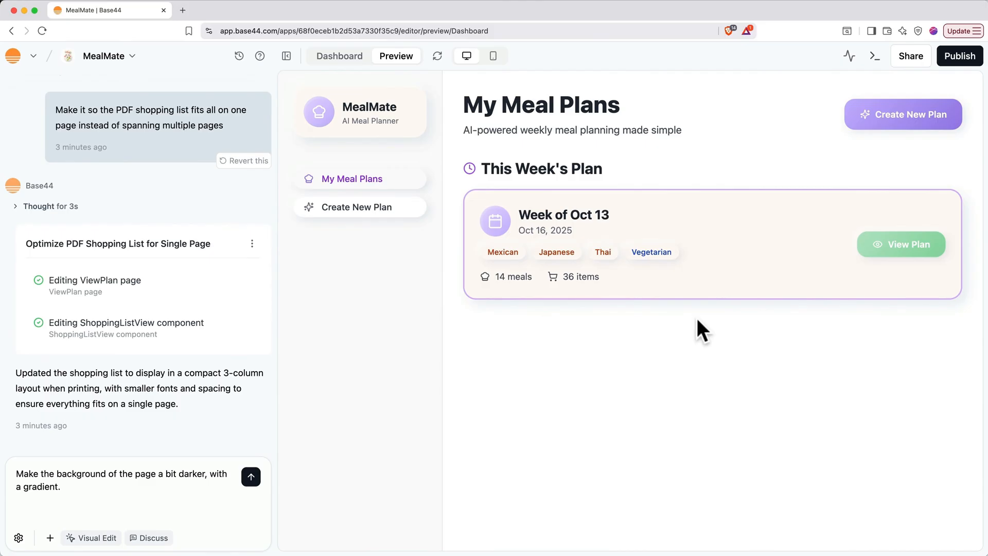
Capture a screenshot of the MealMate logo card in the app preview and attach it to the chat prompt.
{"action": "key", "text": "super+shift+4"}
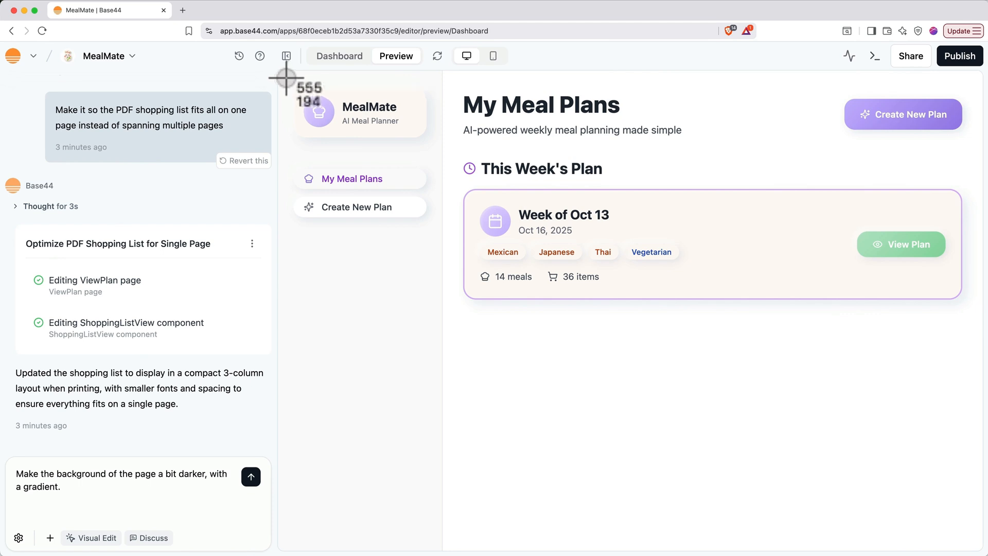
{"action": "left_click_drag", "start_coordinate": [286, 78], "coordinate": [440, 148]}
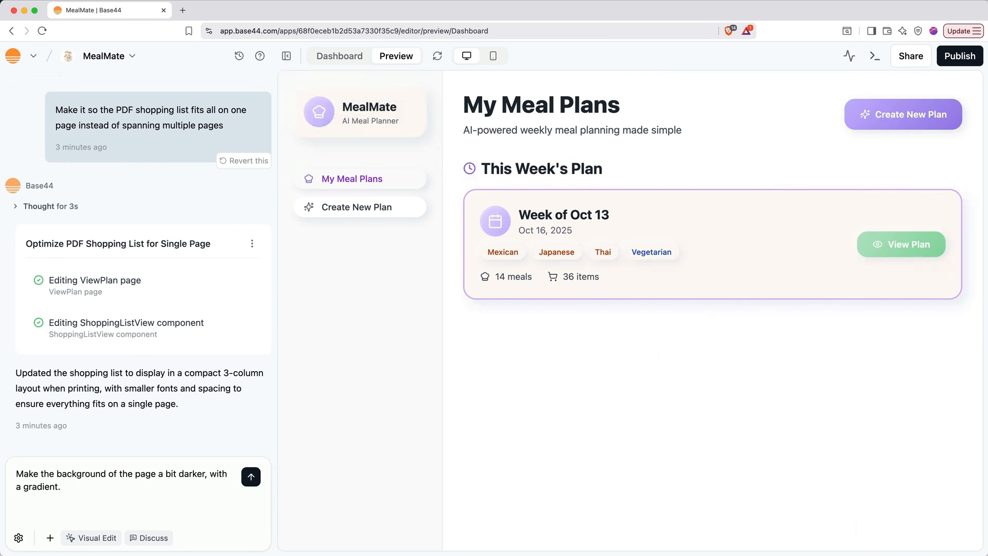
{"action": "left_click_drag", "start_coordinate": [772, 460], "coordinate": [103, 489]}
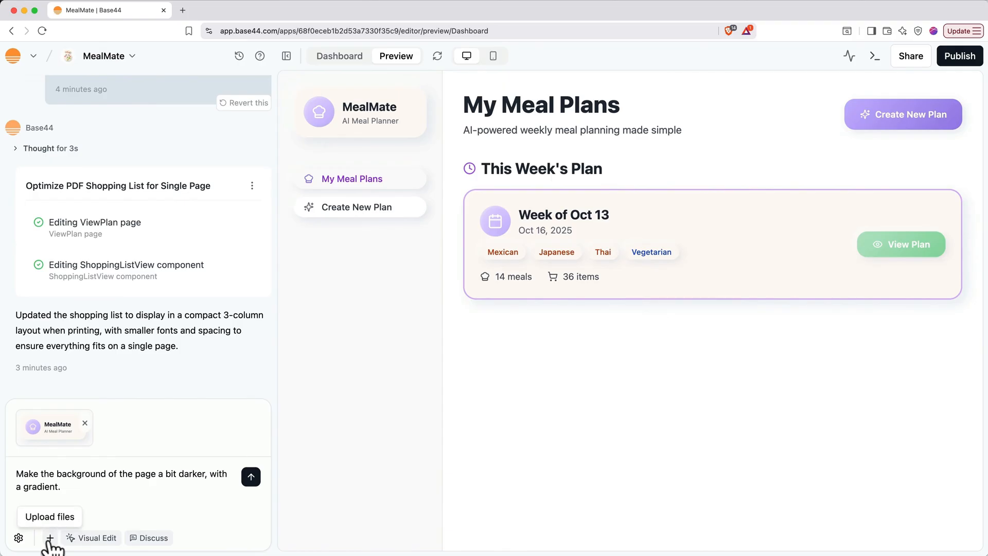
Examine the available AI models and the AI Controls for custom instructions and frozen files, leaving without saving changes.
{"action": "left_click", "coordinate": [18, 537]}
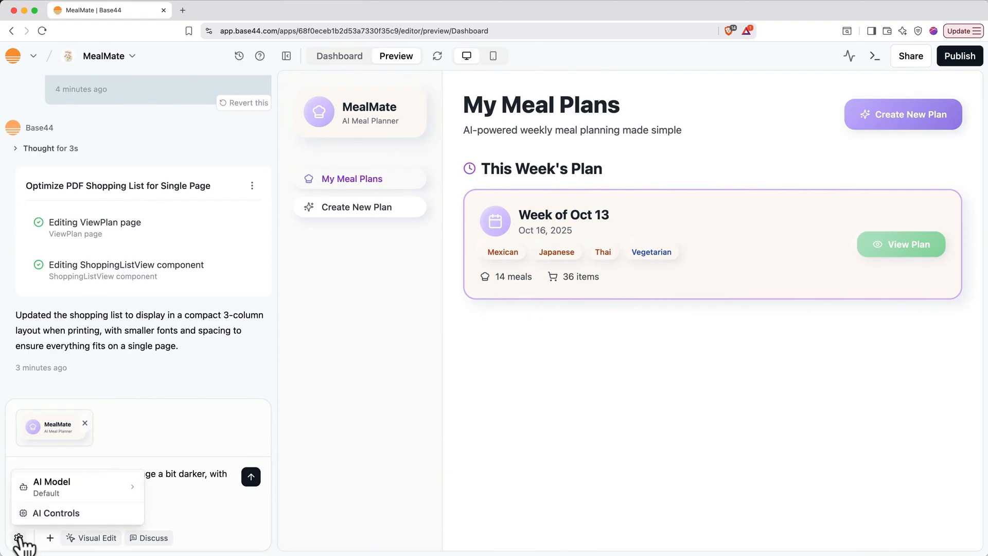
{"action": "left_click", "coordinate": [106, 496]}
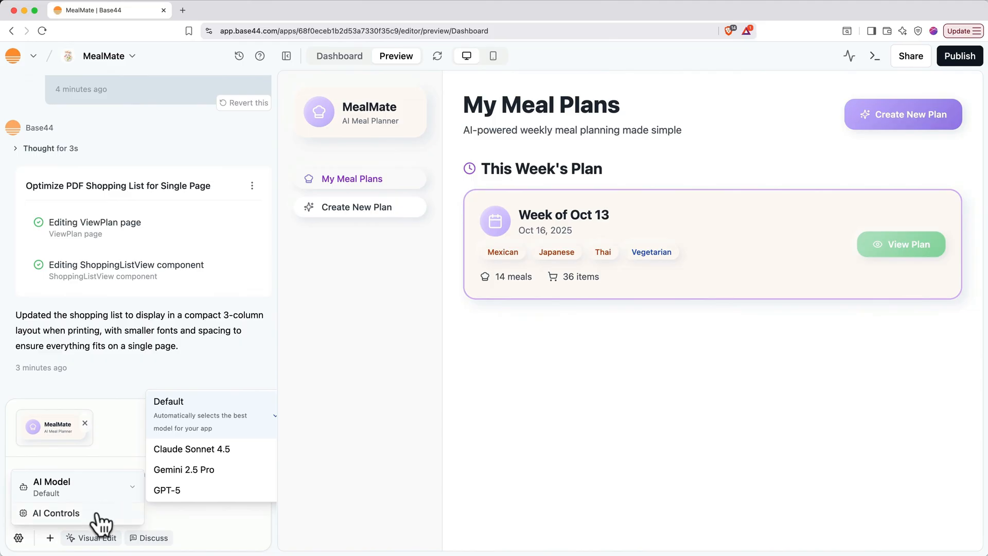
{"action": "left_click", "coordinate": [77, 513]}
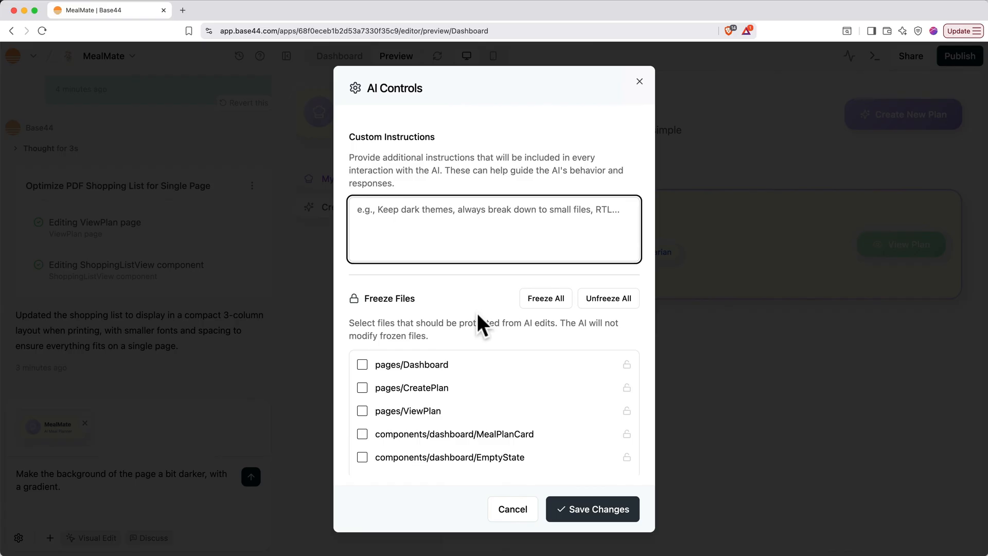
{"action": "scroll", "coordinate": [477, 313], "scroll_direction": "down", "scroll_amount": 1}
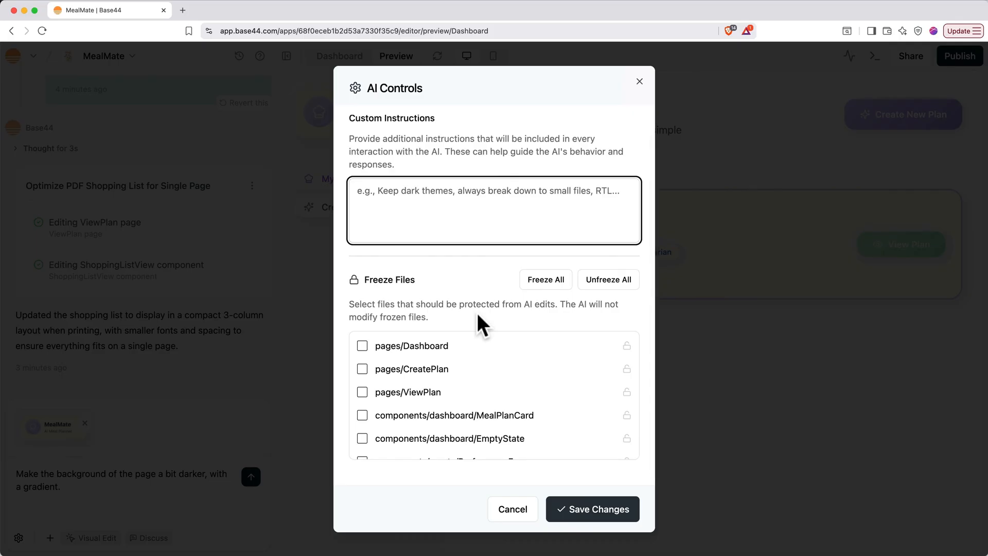
{"action": "left_click", "coordinate": [513, 510]}
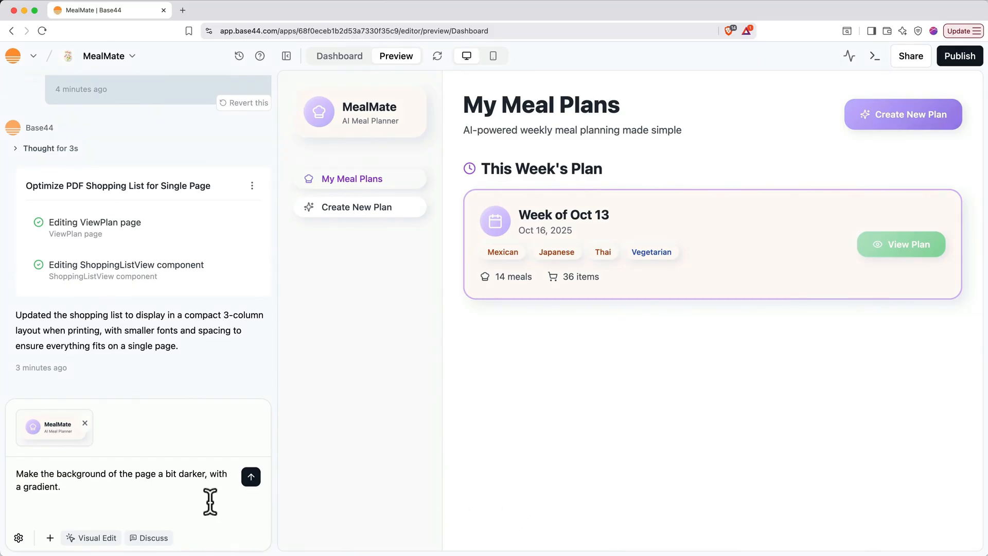
Send the prompt "Remove the orange background element from behind the logo. I just want the logo, icon, and tagline to appear directly on the gray background.".
{"action": "left_click_drag", "start_coordinate": [62, 489], "coordinate": [18, 471]}
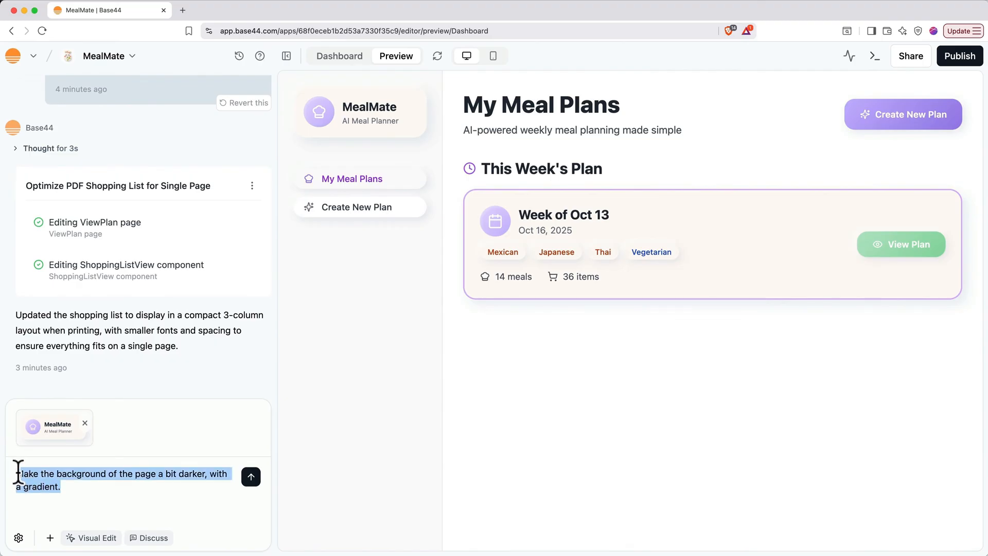
{"action": "type", "text": "Remove the orange b"}
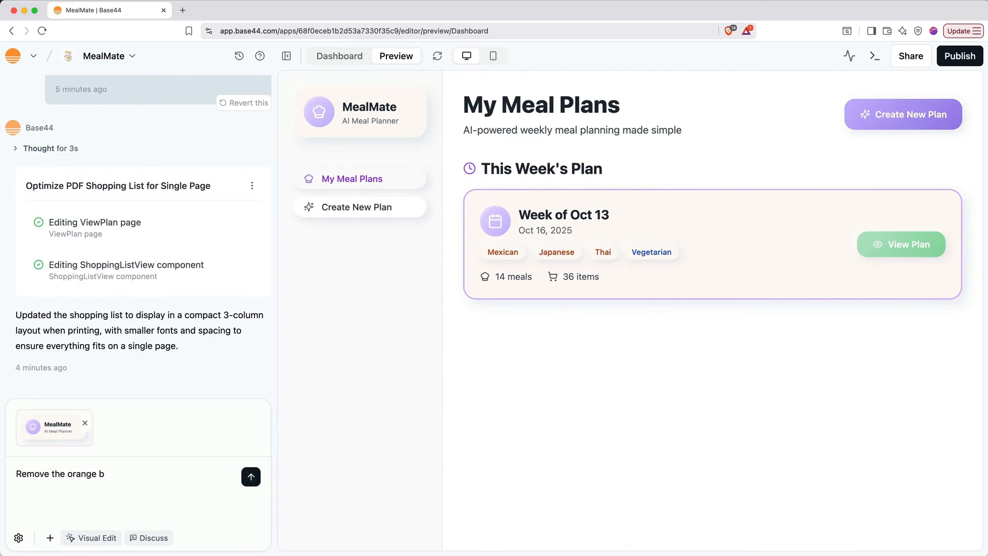
{"action": "type", "text": "ackground element from behi"}
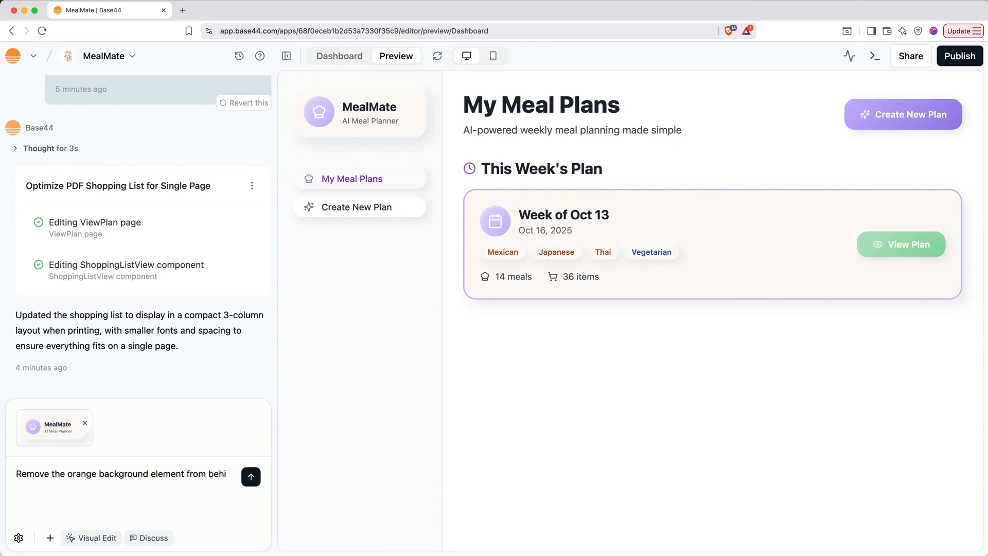
{"action": "type", "text": "nd the logo. I just want the"}
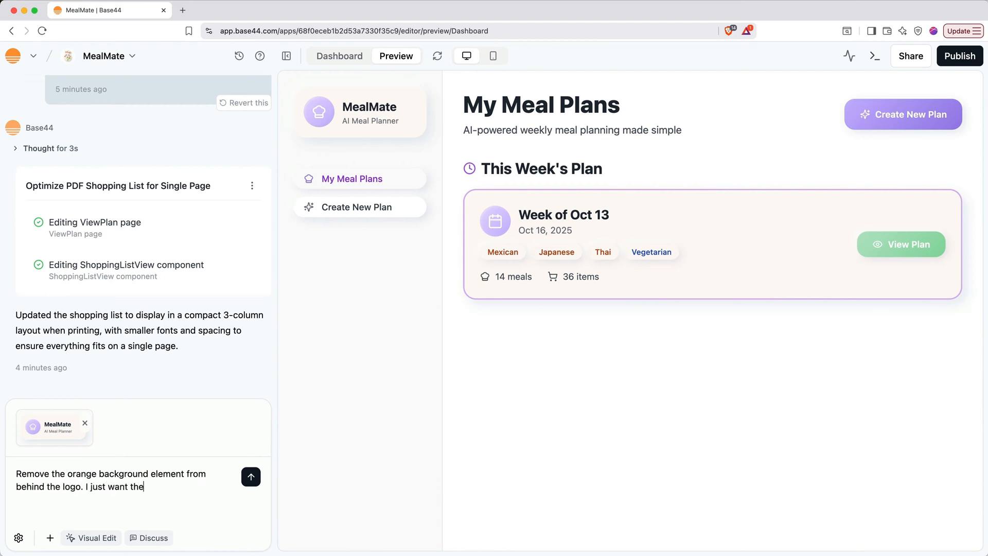
{"action": "type", "text": " logo, icon, and tagline to app"}
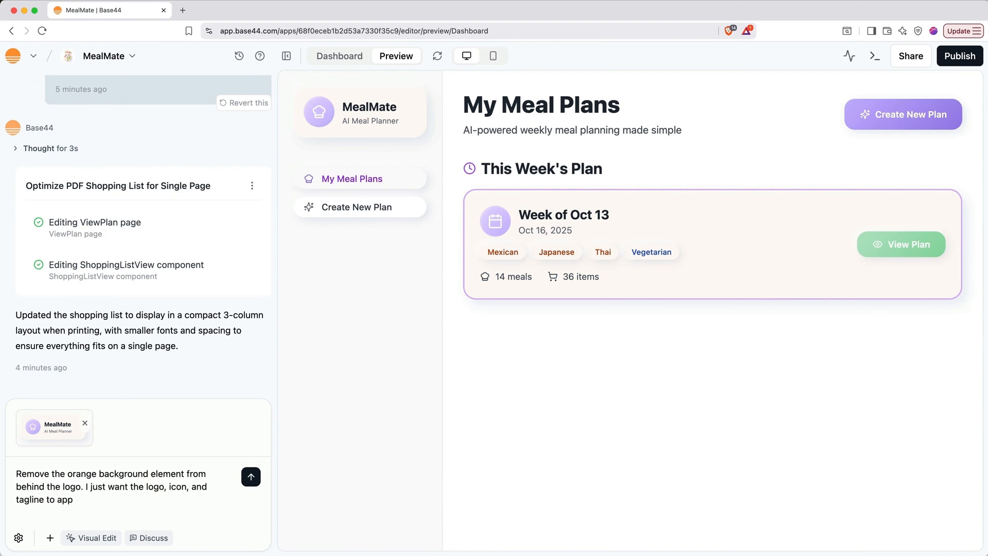
{"action": "type", "text": "ear directly on the gray background"}
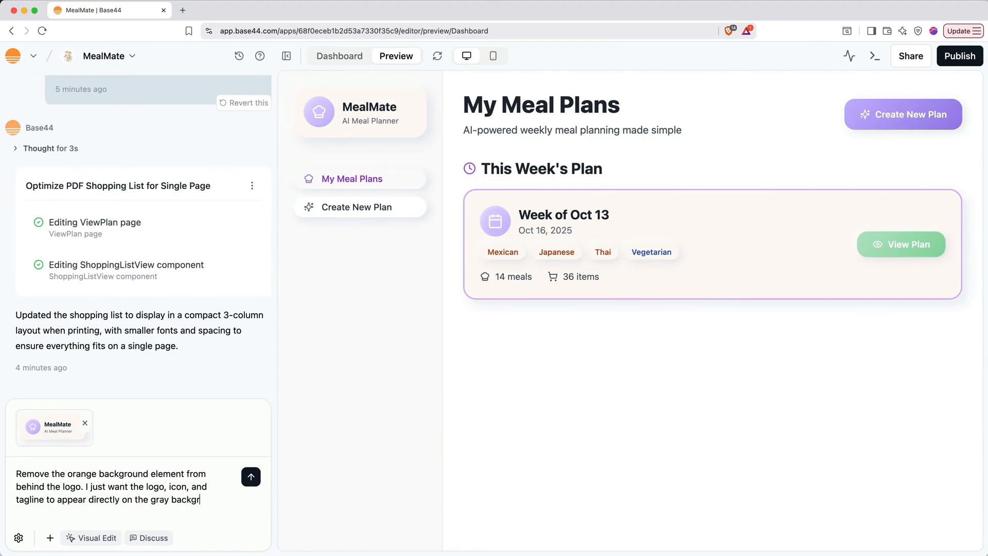
{"action": "type", "text": "."}
{"action": "left_click", "coordinate": [251, 477]}
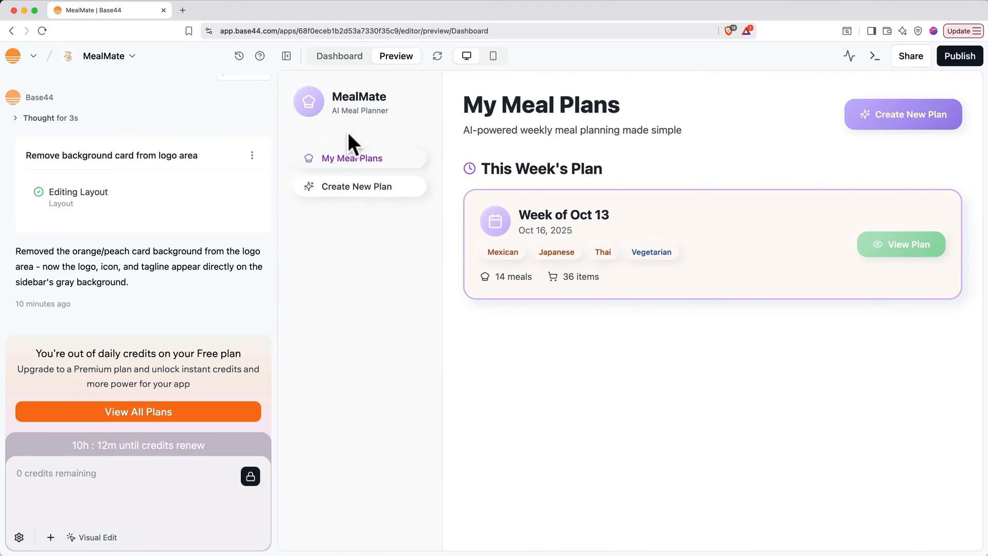
Examine the app dashboard's overview, users, MealPlan data table, analytics, domains and security pages.
{"action": "left_click", "coordinate": [342, 57]}
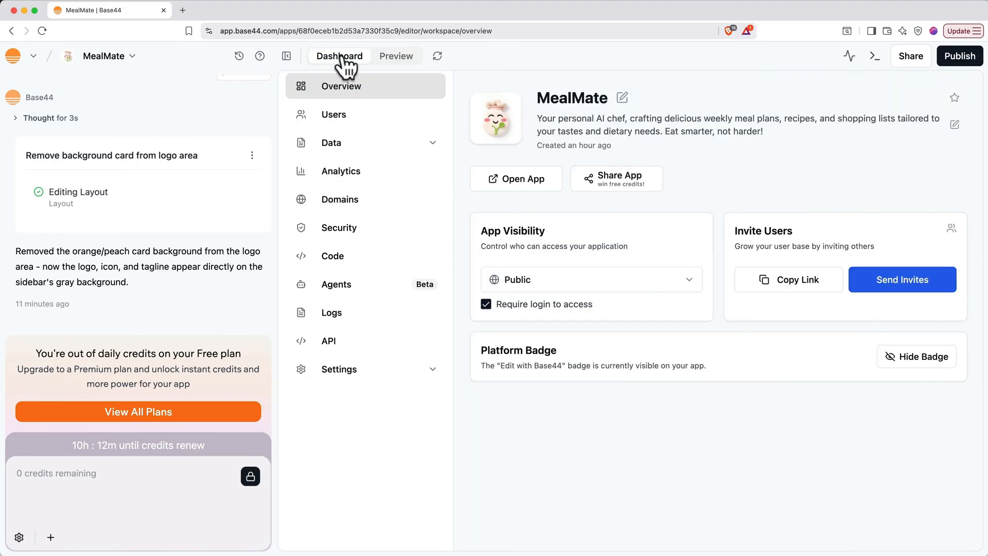
{"action": "left_click", "coordinate": [350, 118]}
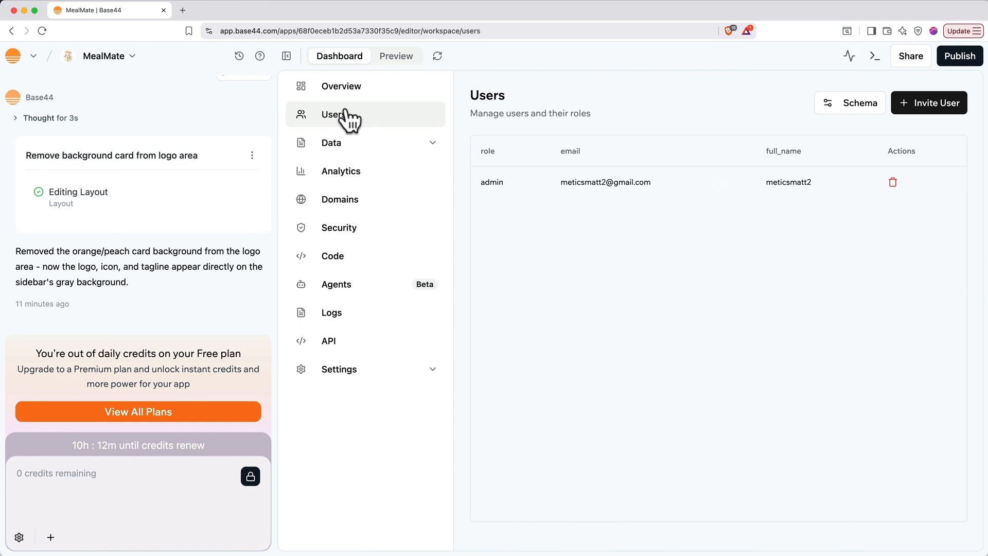
{"action": "left_click", "coordinate": [350, 143]}
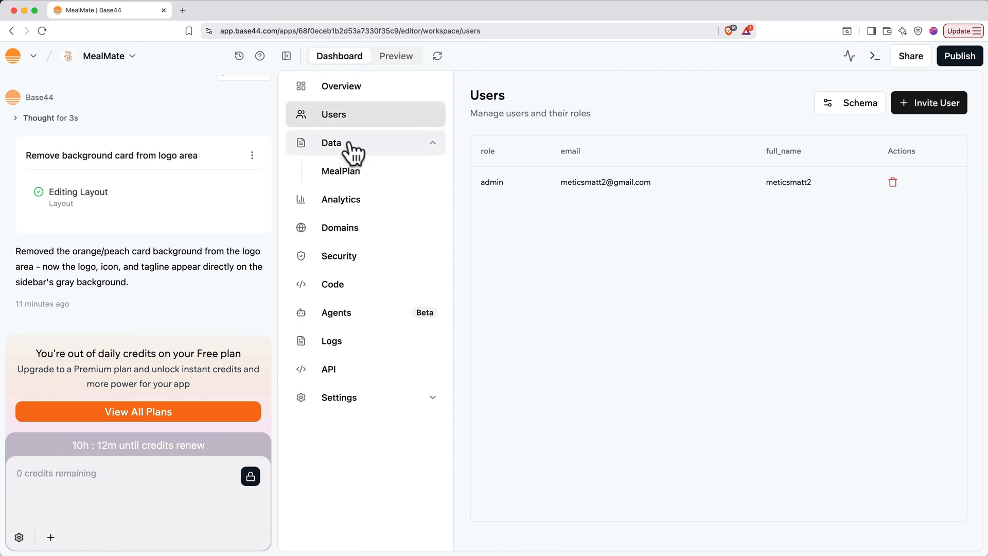
{"action": "left_click", "coordinate": [352, 179]}
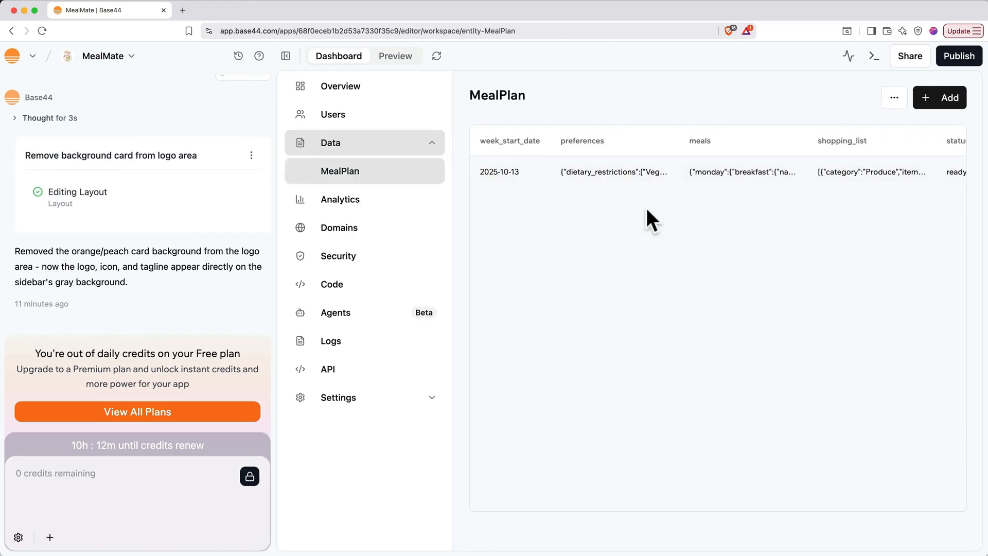
{"action": "scroll", "coordinate": [695, 186], "scroll_direction": "right", "scroll_amount": 3}
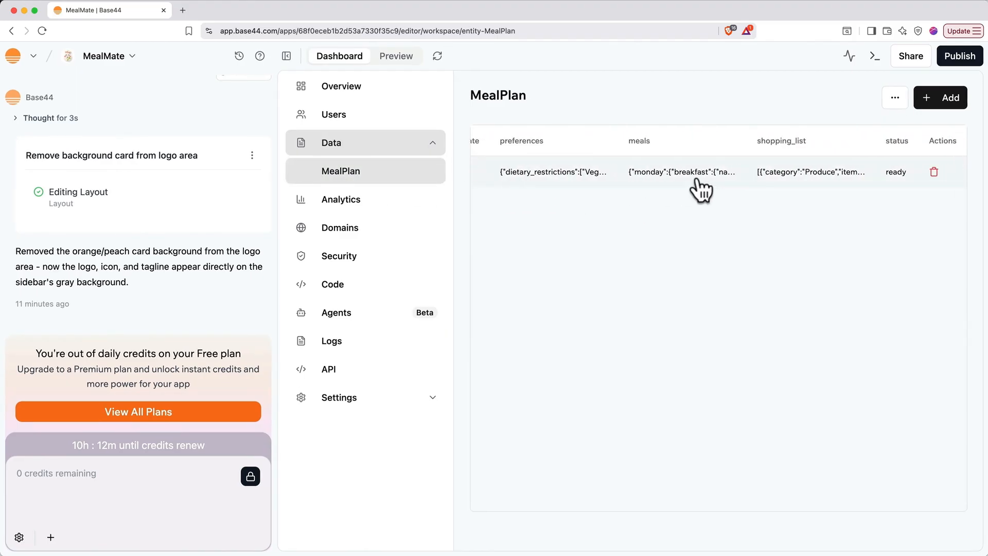
{"action": "scroll", "coordinate": [701, 190], "scroll_direction": "left", "scroll_amount": 3}
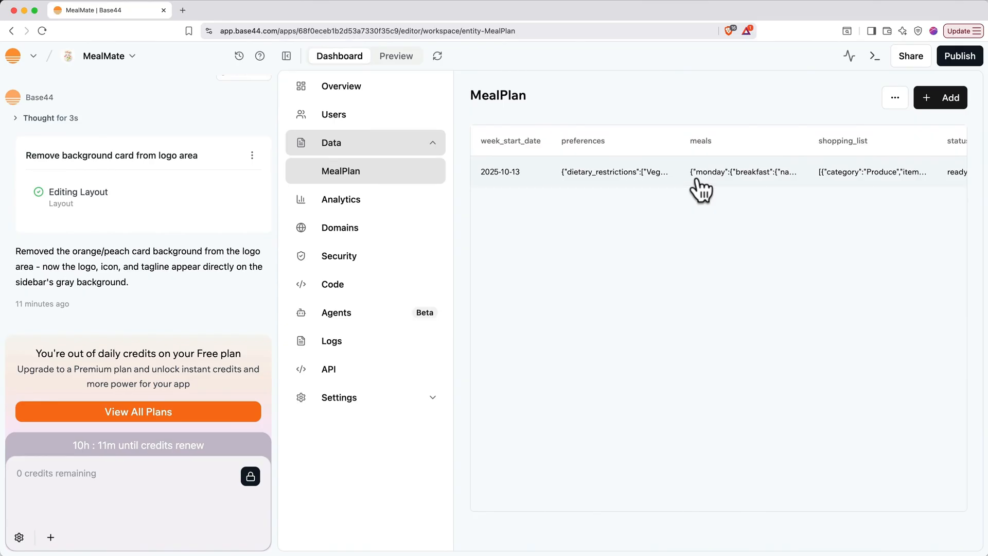
{"action": "left_click", "coordinate": [402, 210]}
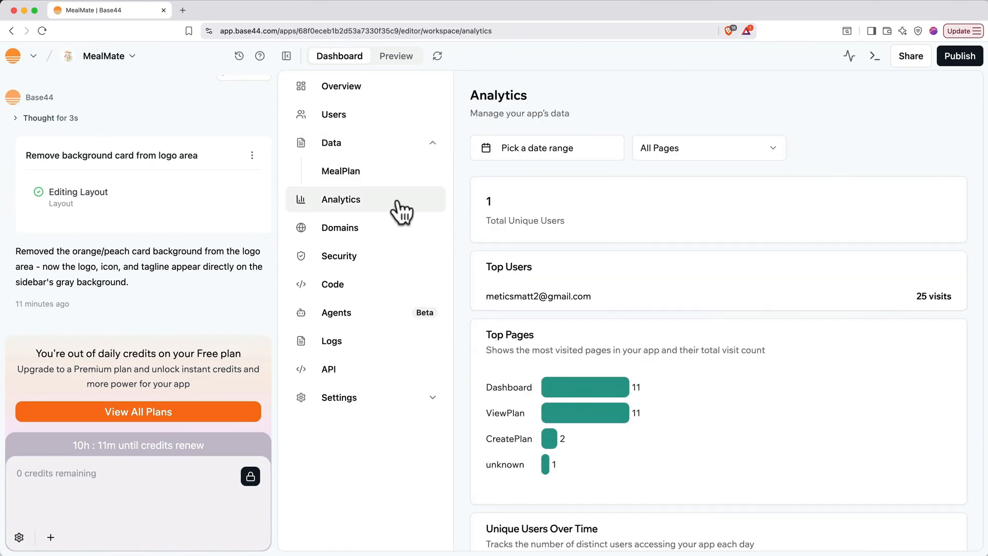
{"action": "left_click", "coordinate": [376, 233]}
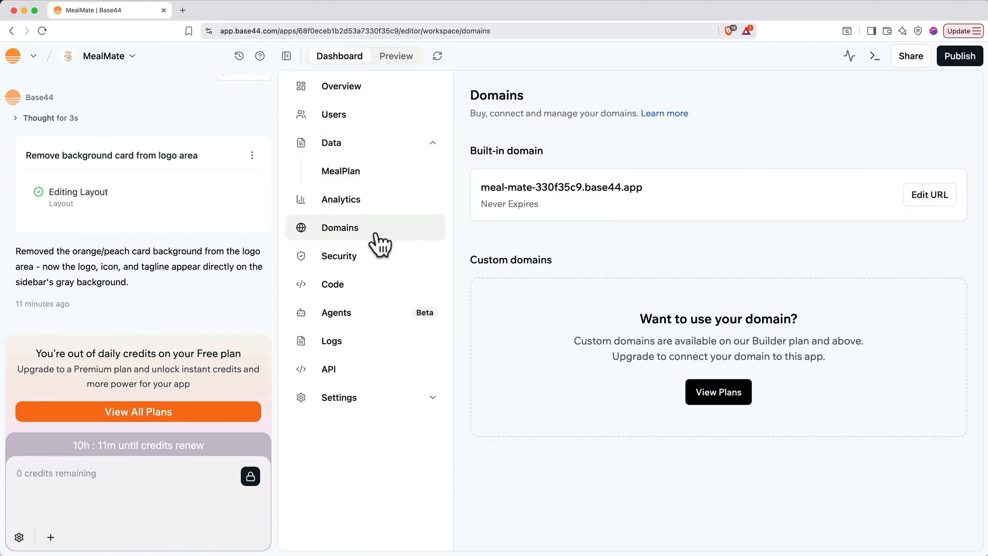
{"action": "left_click", "coordinate": [370, 262]}
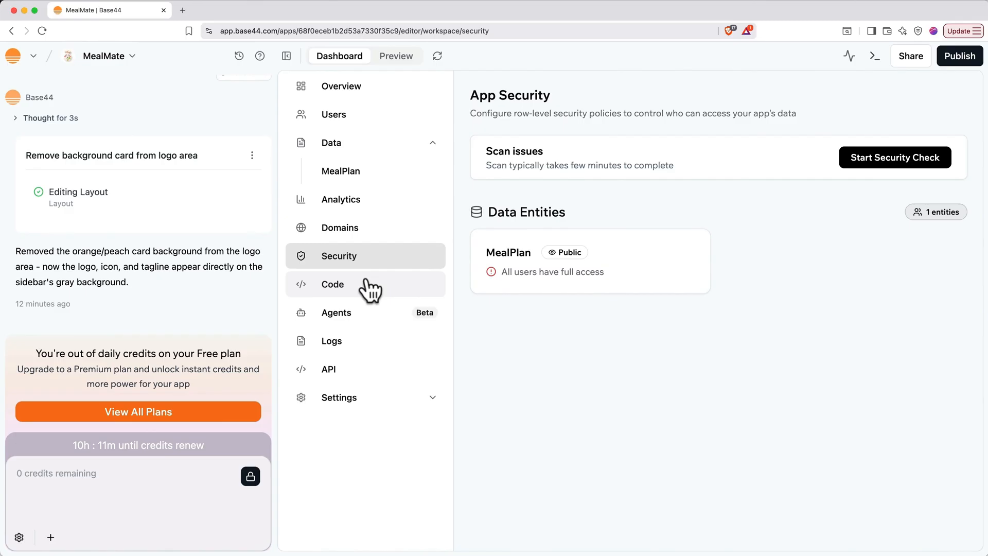
View the source code of the app's Dashboard page and return to the dashboard overview.
{"action": "left_click", "coordinate": [369, 288]}
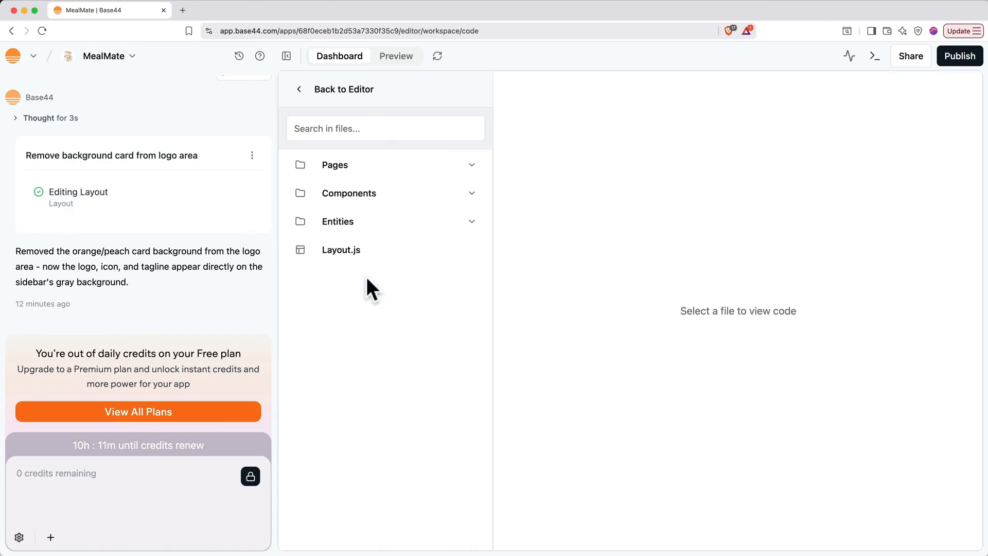
{"action": "left_click", "coordinate": [468, 170]}
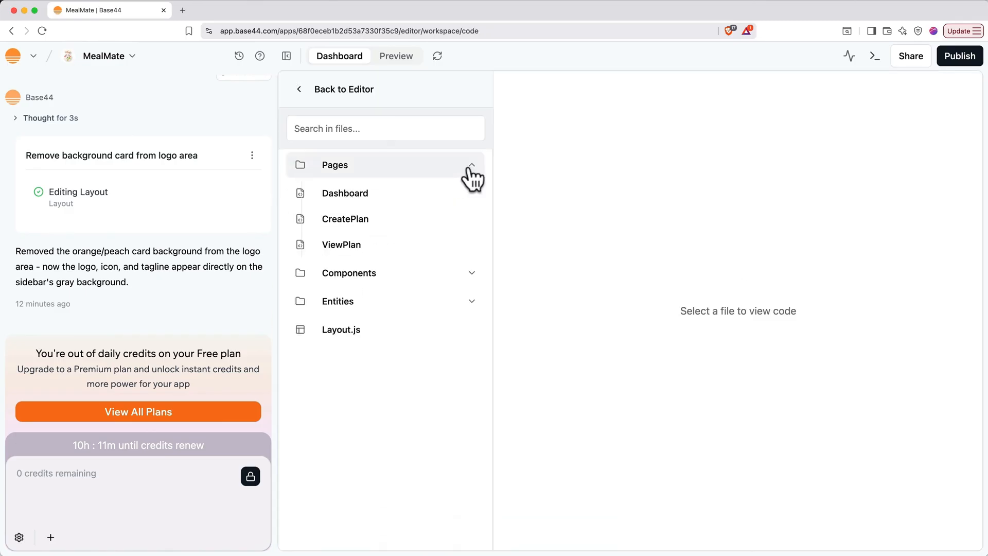
{"action": "left_click", "coordinate": [387, 202]}
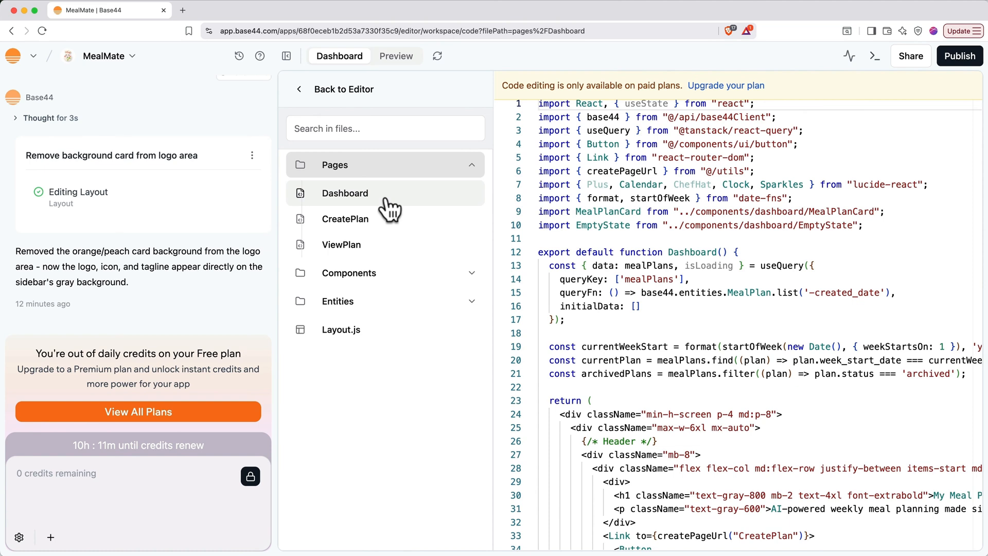
{"action": "left_click", "coordinate": [301, 96]}
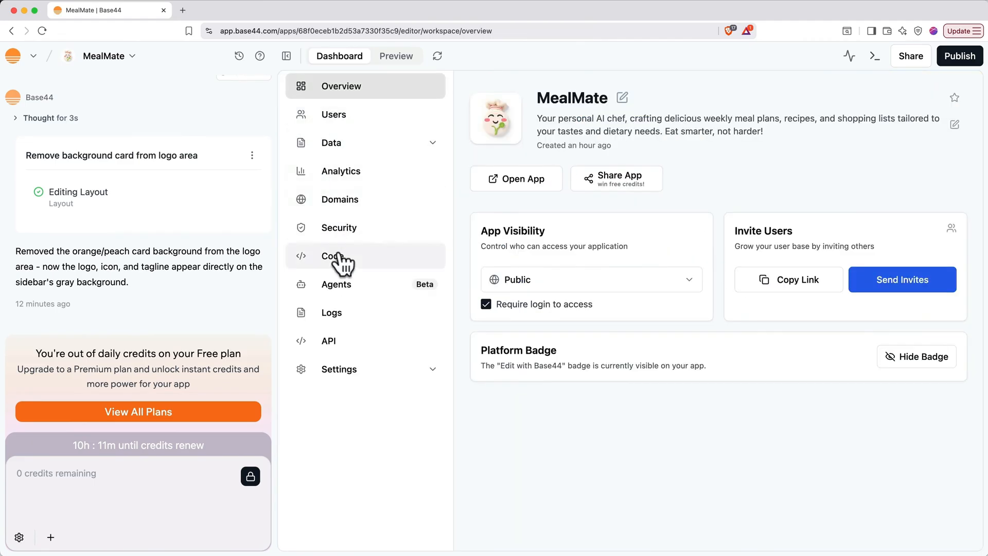
Examine the app's Agents, Logs and API pages, plus the App Settings and the Authentication methods.
{"action": "left_click", "coordinate": [342, 286]}
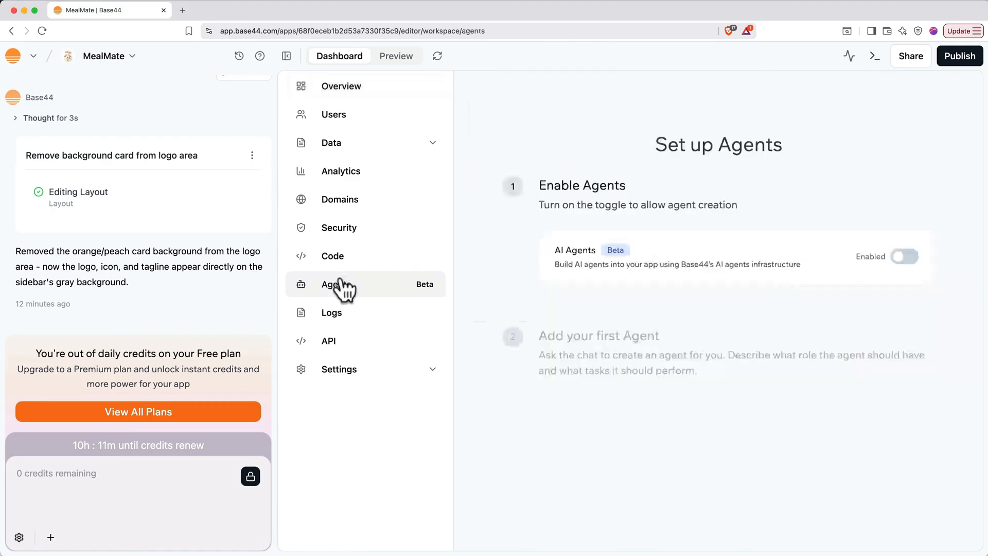
{"action": "left_click", "coordinate": [337, 319]}
{"action": "left_click", "coordinate": [340, 346]}
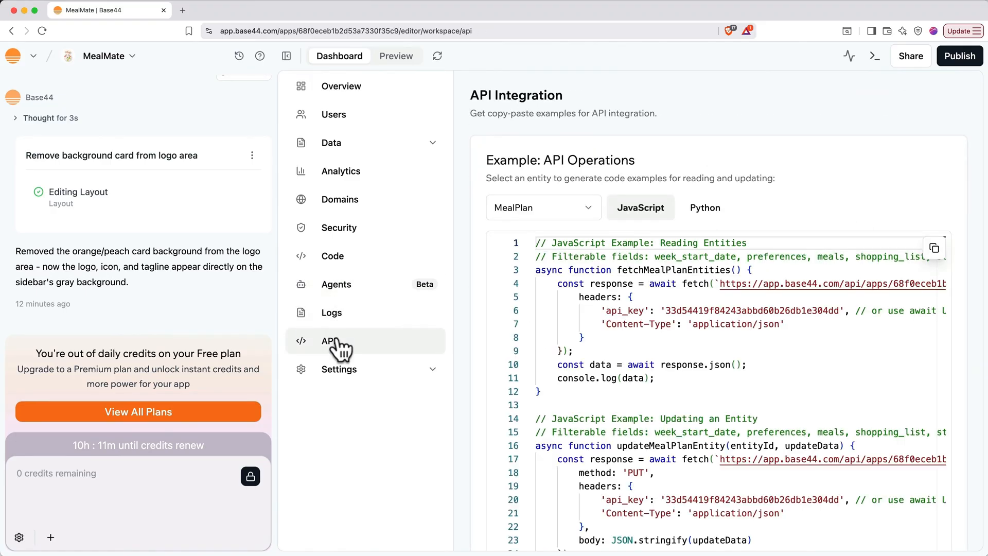
{"action": "left_click", "coordinate": [355, 371]}
{"action": "left_click", "coordinate": [355, 402]}
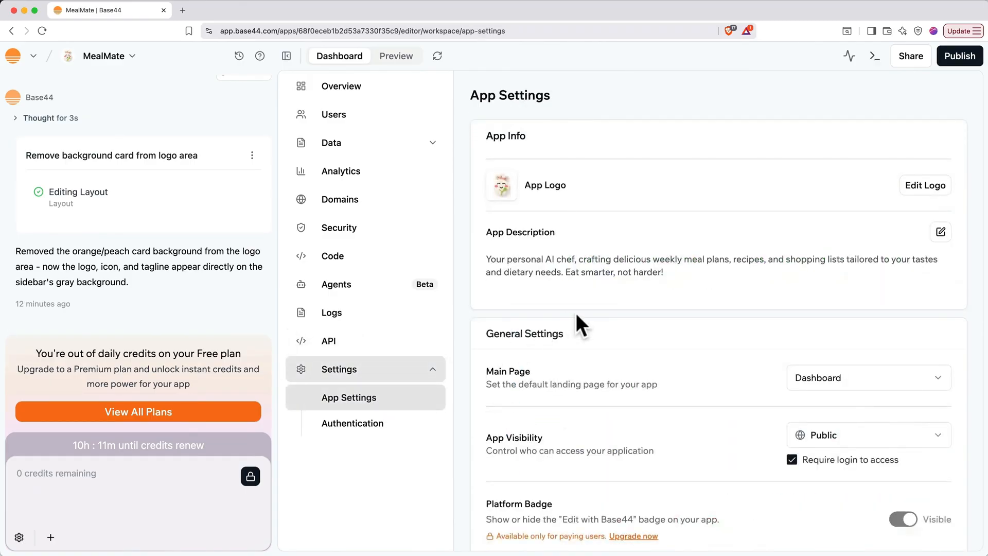
{"action": "scroll", "coordinate": [577, 316], "scroll_direction": "down", "scroll_amount": 5}
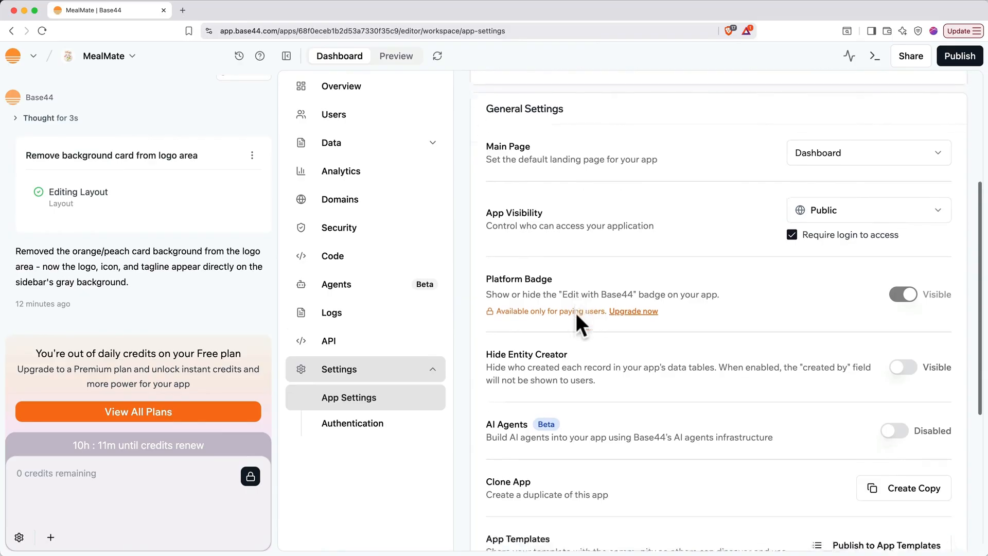
{"action": "scroll", "coordinate": [721, 313], "scroll_direction": "down", "scroll_amount": 6}
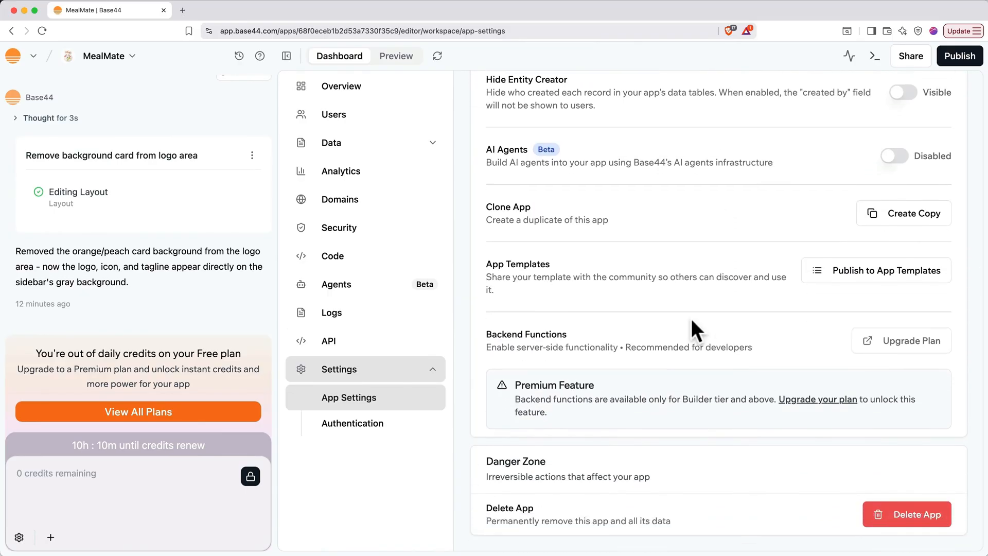
{"action": "left_click", "coordinate": [404, 426]}
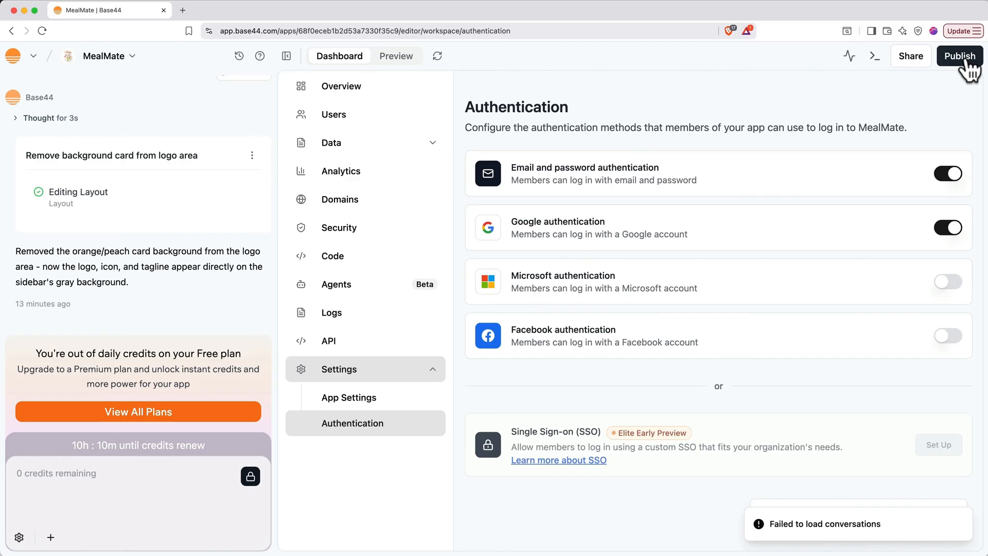
Publish the app on its built-in base44.app domain with public access and login required.
{"action": "left_click", "coordinate": [960, 56]}
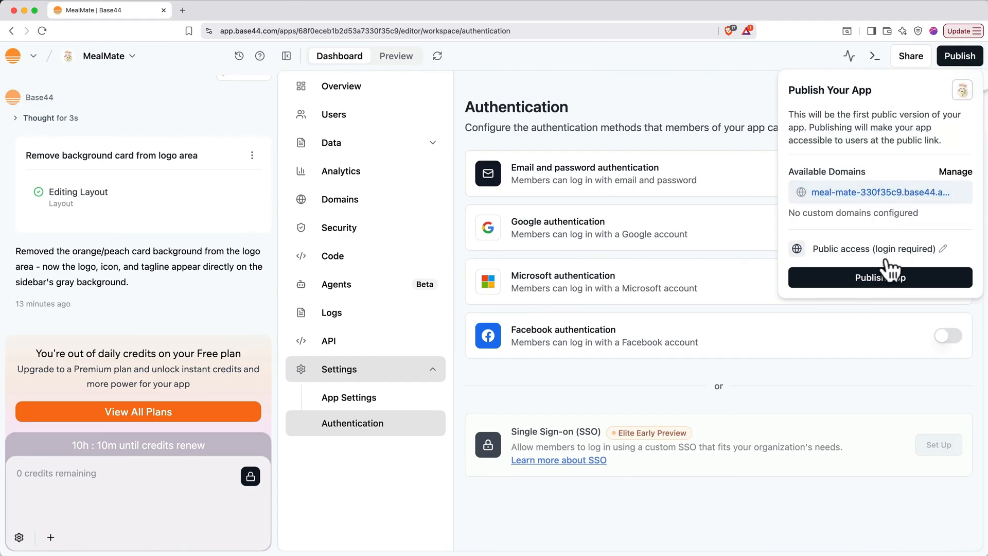
{"action": "left_click", "coordinate": [886, 282]}
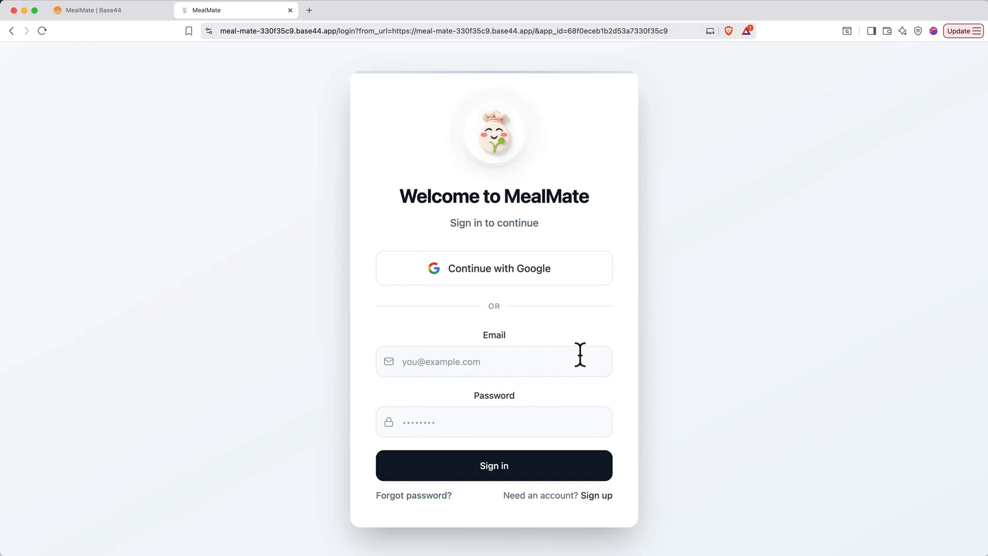
Create an account in the published app with an e-mail and a confirmed password, and save the password in the browser.
{"action": "left_click", "coordinate": [609, 499]}
{"action": "left_click", "coordinate": [483, 262]}
{"action": "key", "text": "Tab"}
{"action": "type", "text": "••••••"}
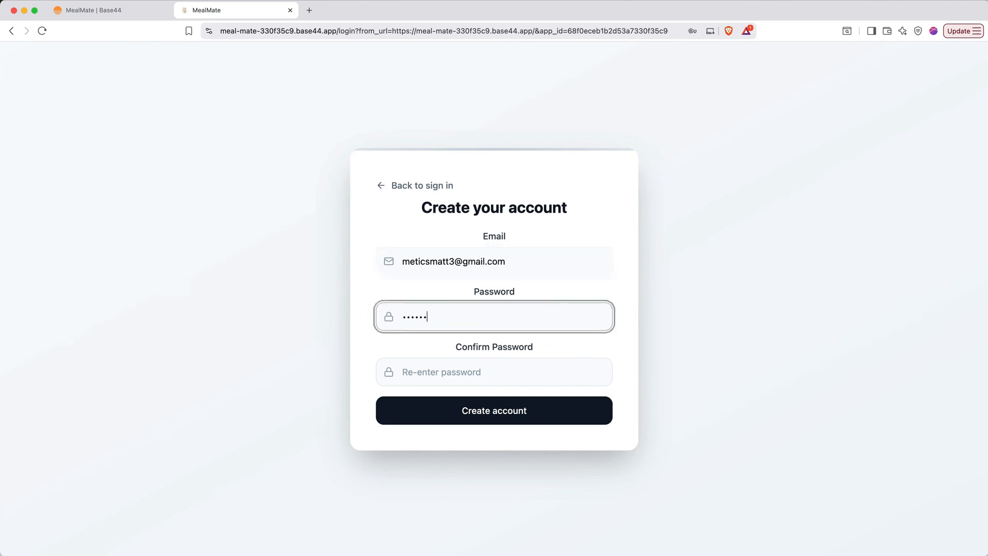
{"action": "type", "text": "••••••••••"}
{"action": "key", "text": "Tab"}
{"action": "type", "text": "••••••••••••••••"}
{"action": "left_click", "coordinate": [505, 410]}
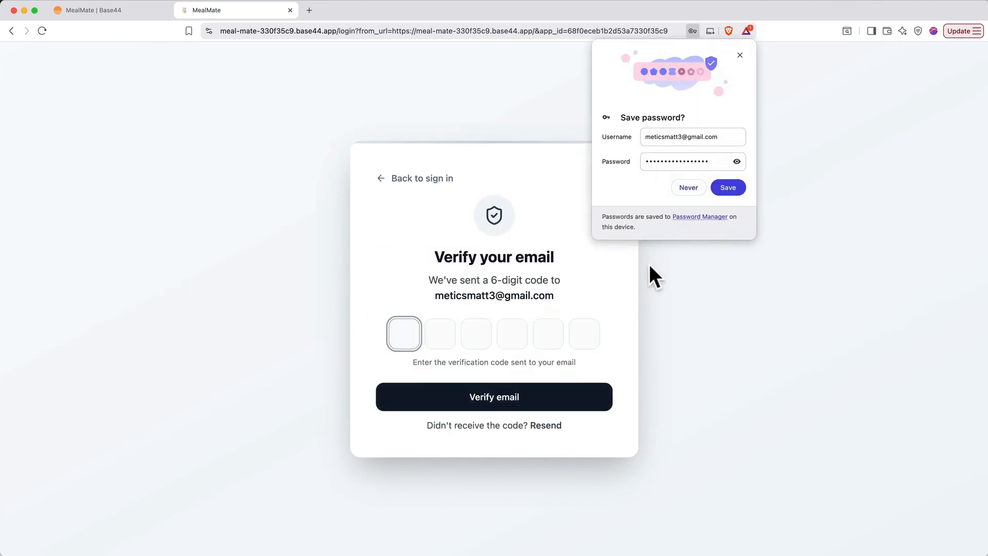
{"action": "left_click", "coordinate": [723, 188]}
Paste the verification code from the e-mail and verify the new account's address.
{"action": "key", "text": "super+v"}
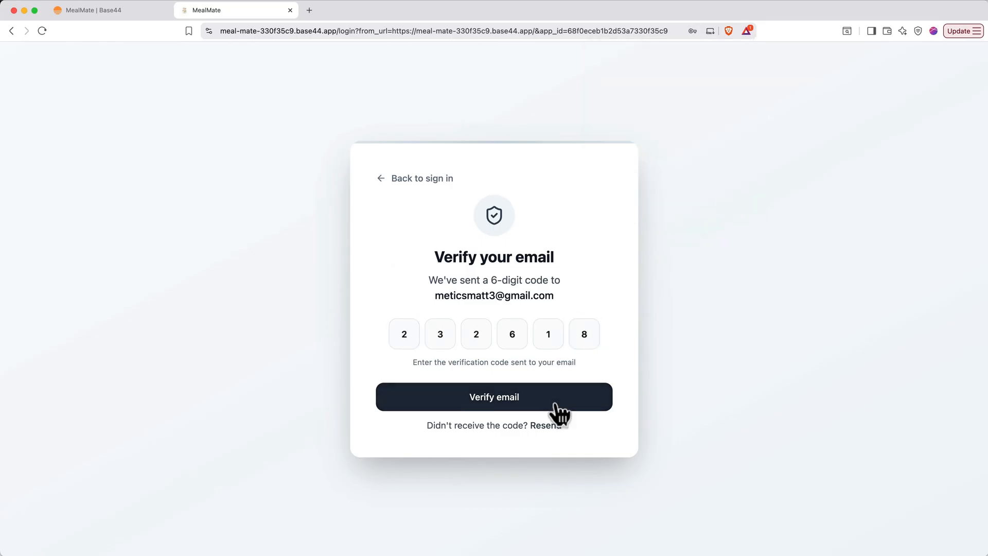
{"action": "left_click", "coordinate": [556, 405]}
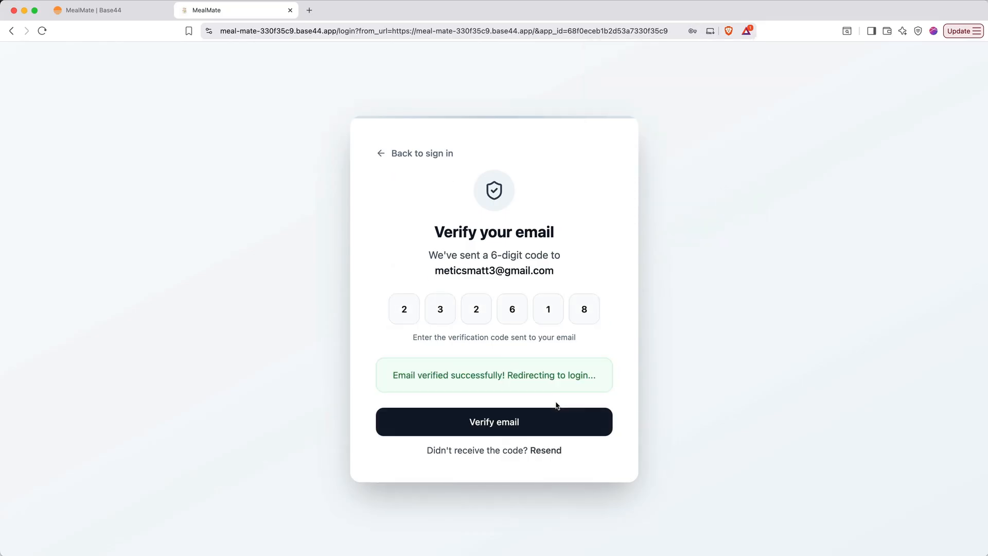
Sign in to the published app with the saved e-mail and password.
{"action": "left_click", "coordinate": [530, 365]}
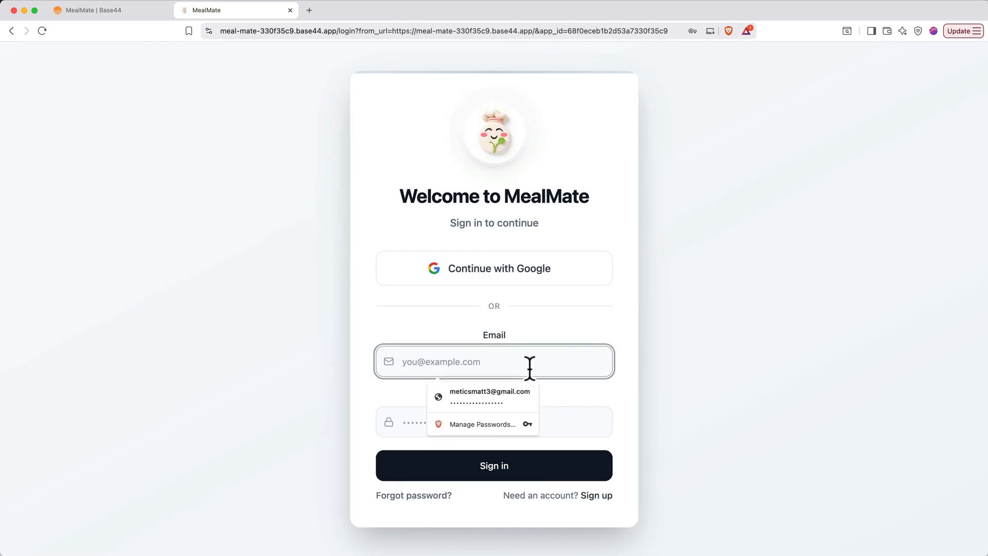
{"action": "left_click", "coordinate": [502, 389]}
{"action": "left_click", "coordinate": [499, 464]}
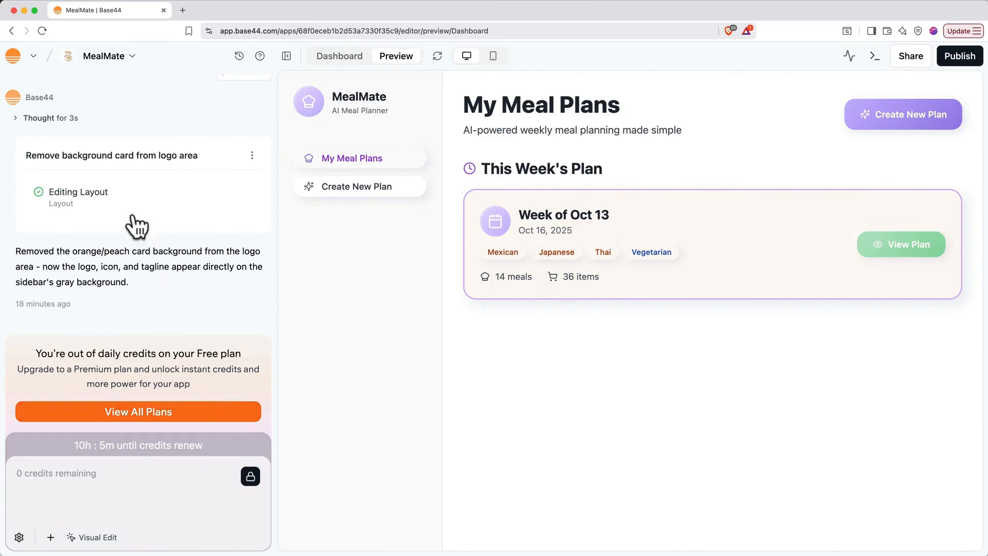
Upgrade to the Builder plan, compare monthly with yearly billing, check out with the yearly cycle, and open the account overview.
{"action": "left_click", "coordinate": [33, 57]}
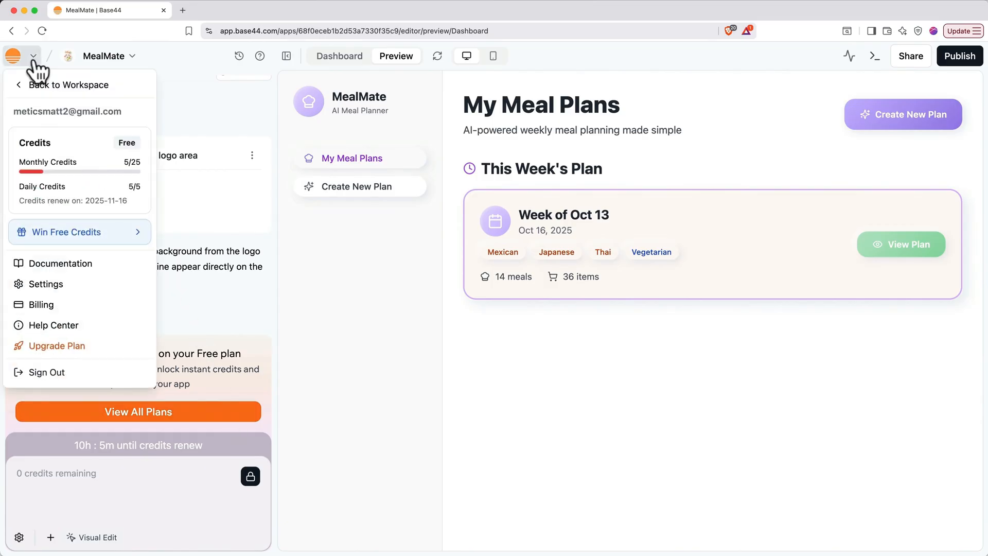
{"action": "left_click", "coordinate": [75, 345]}
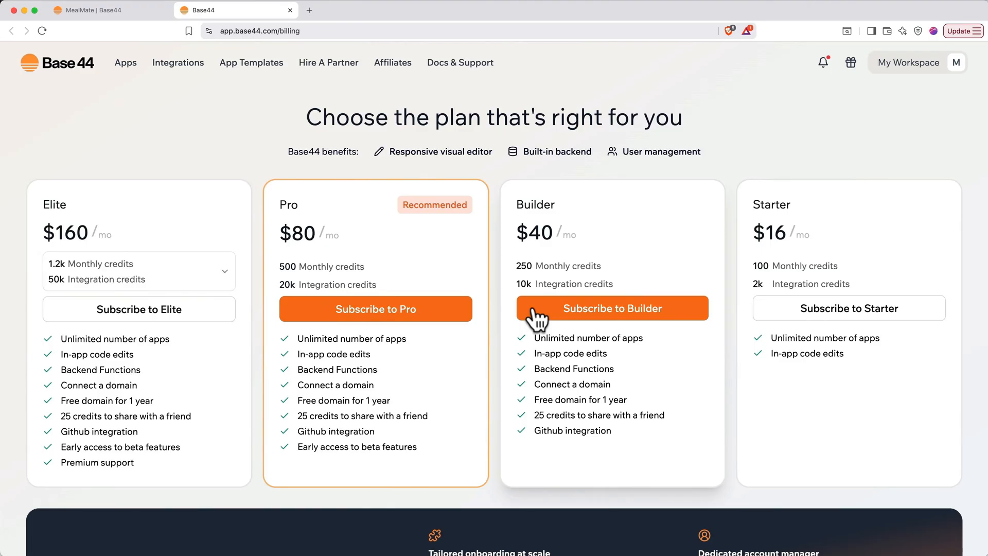
{"action": "left_click", "coordinate": [531, 309]}
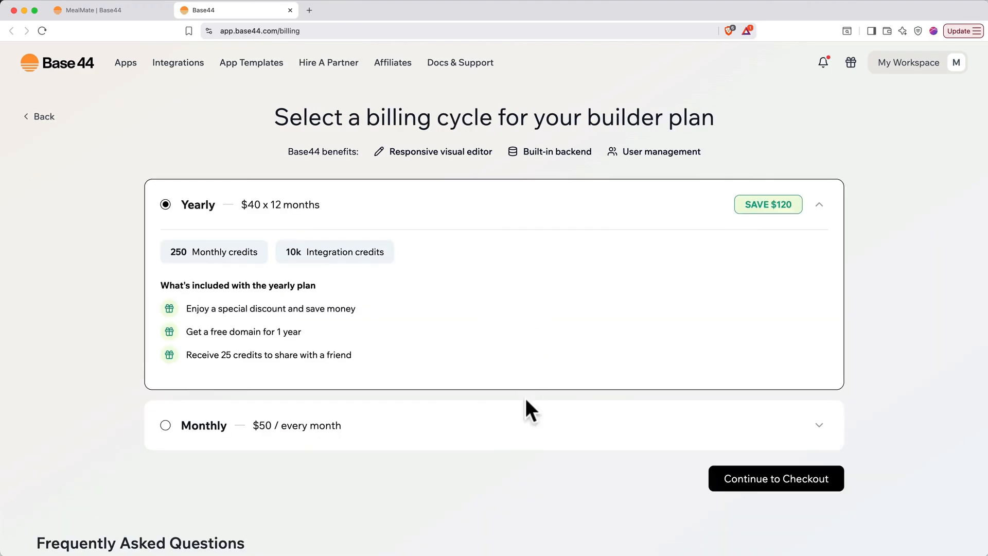
{"action": "left_click", "coordinate": [527, 431]}
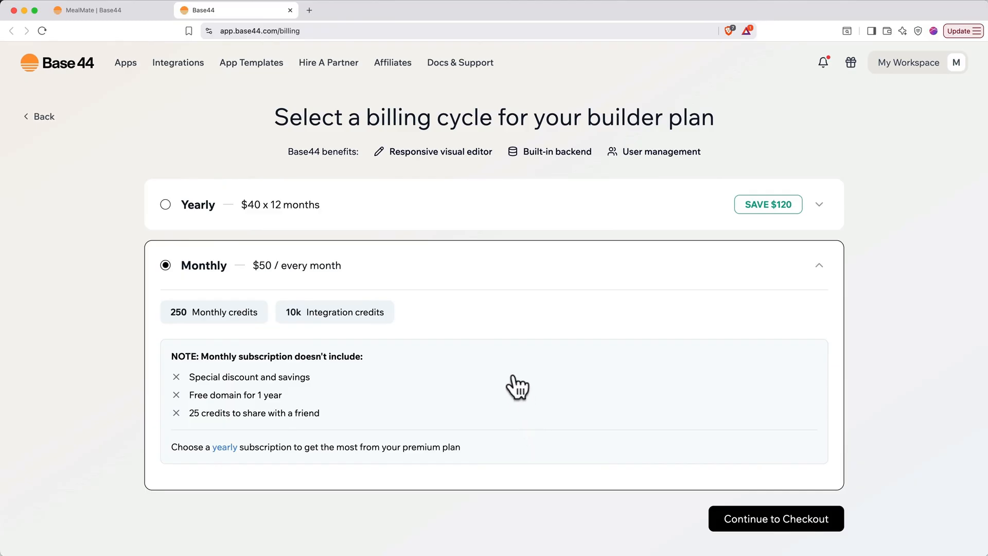
{"action": "left_click", "coordinate": [498, 205]}
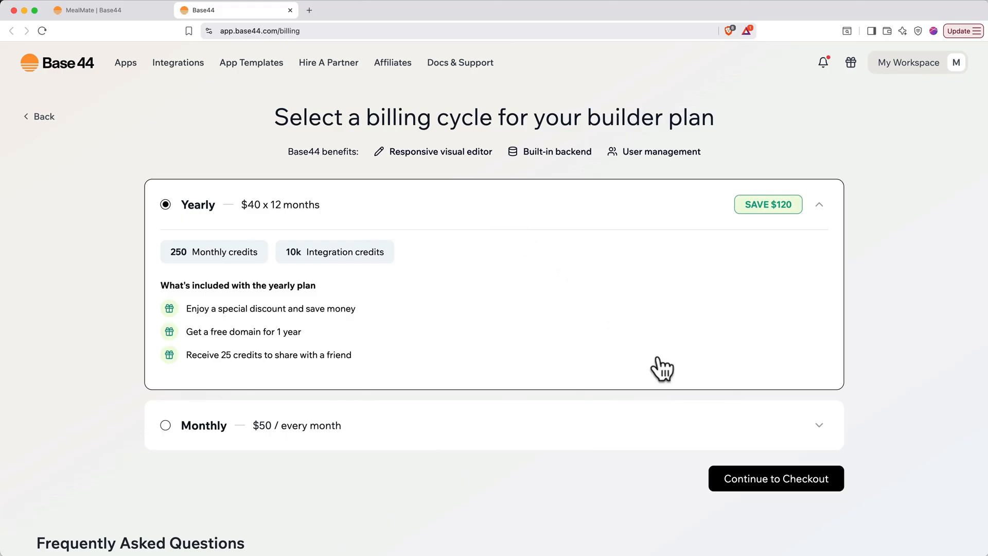
{"action": "left_click", "coordinate": [735, 480]}
{"action": "left_click", "coordinate": [703, 387]}
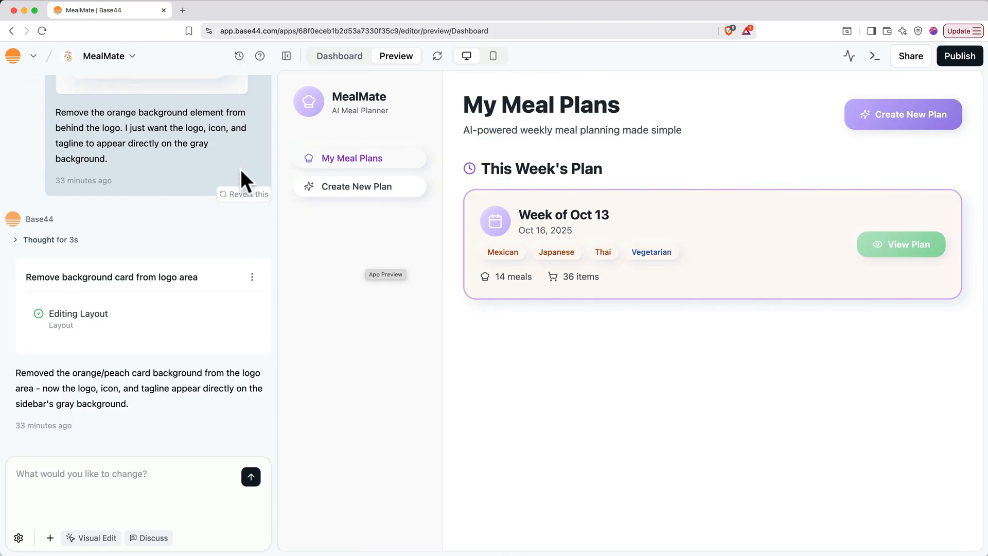
{"action": "left_click", "coordinate": [33, 56]}
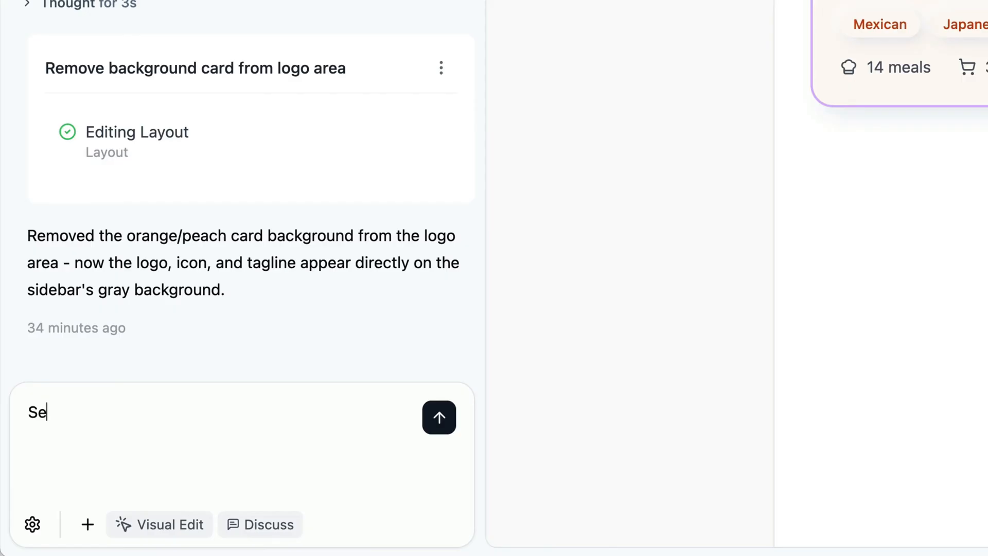
Ask the AI to set up authentication so users sign up and manage their own separate meal plans, and have it resolve the issues found.
{"action": "type", "text": "tup authenticati"}
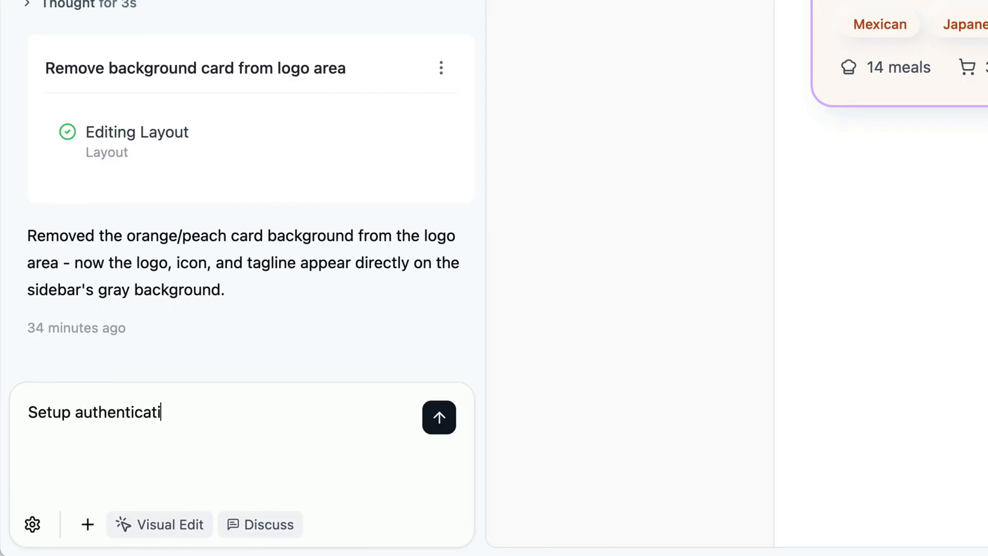
{"action": "type", "text": "on so users can sign up, manage"}
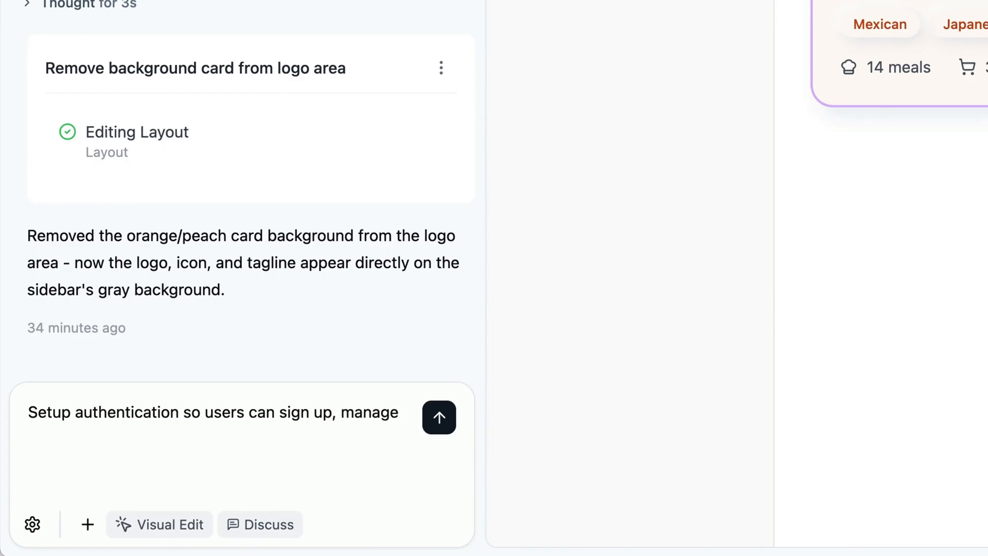
{"action": "type", "text": " their own meal plans, and keep their plans sep"}
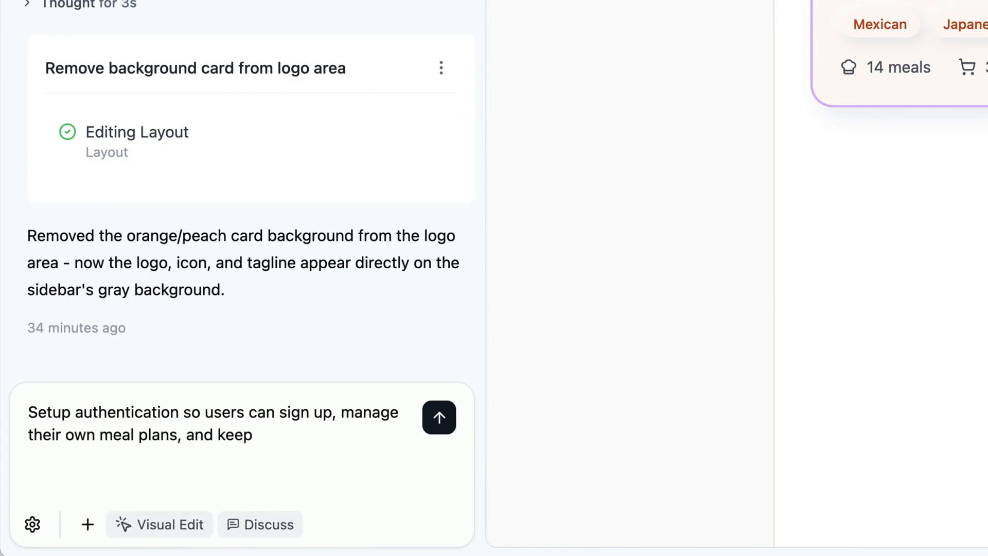
{"action": "type", "text": "arate from other users."}
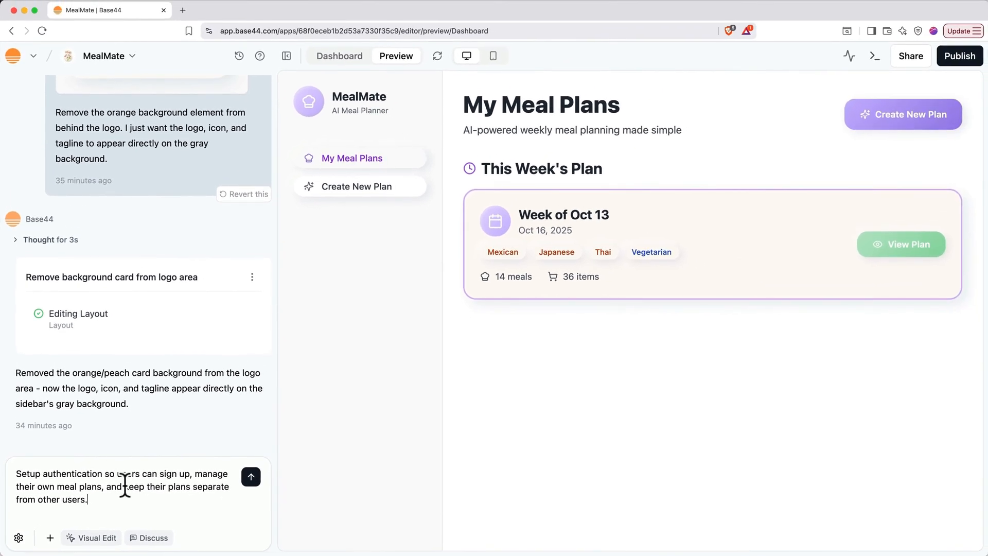
{"action": "left_click", "coordinate": [253, 478]}
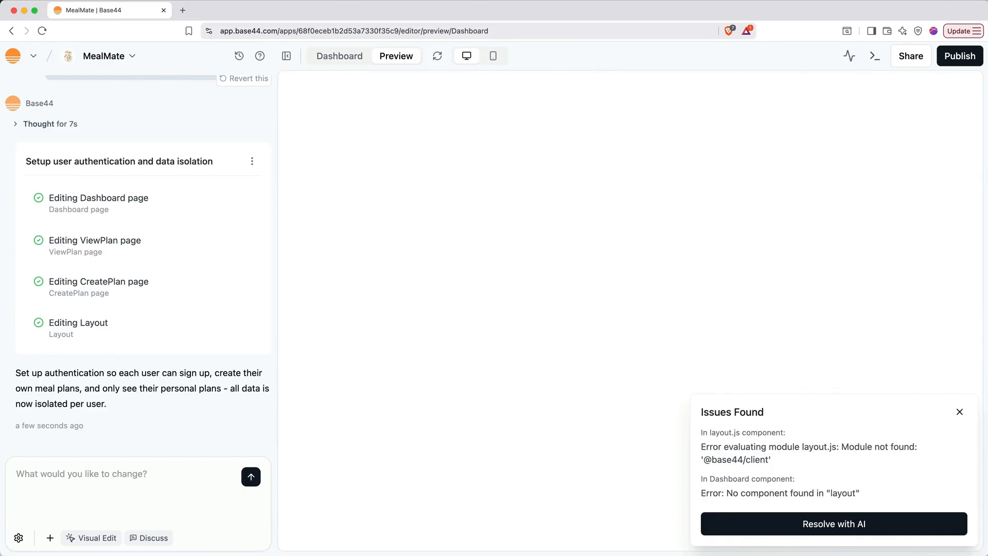
{"action": "left_click", "coordinate": [736, 520]}
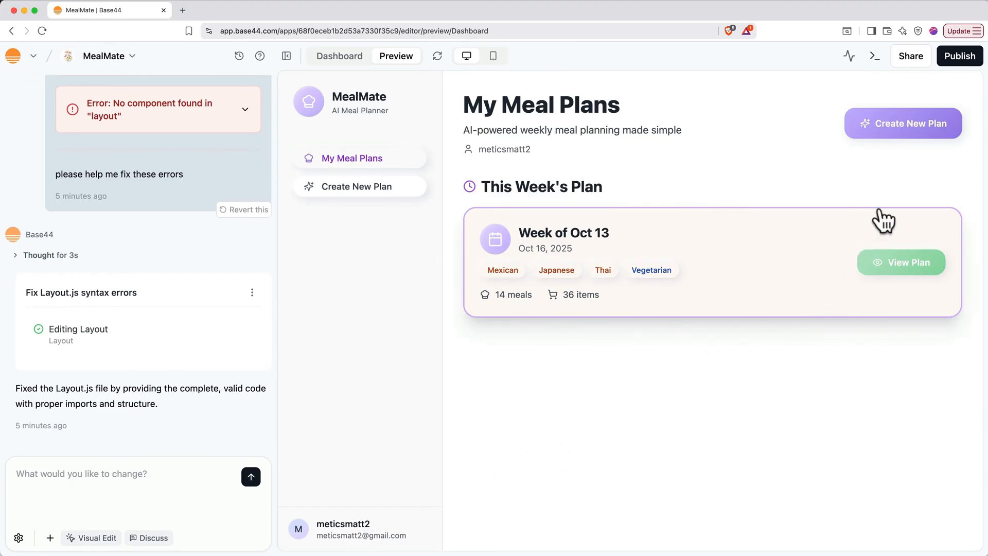
Remove the login requirement from the app's public visibility.
{"action": "left_click", "coordinate": [957, 74]}
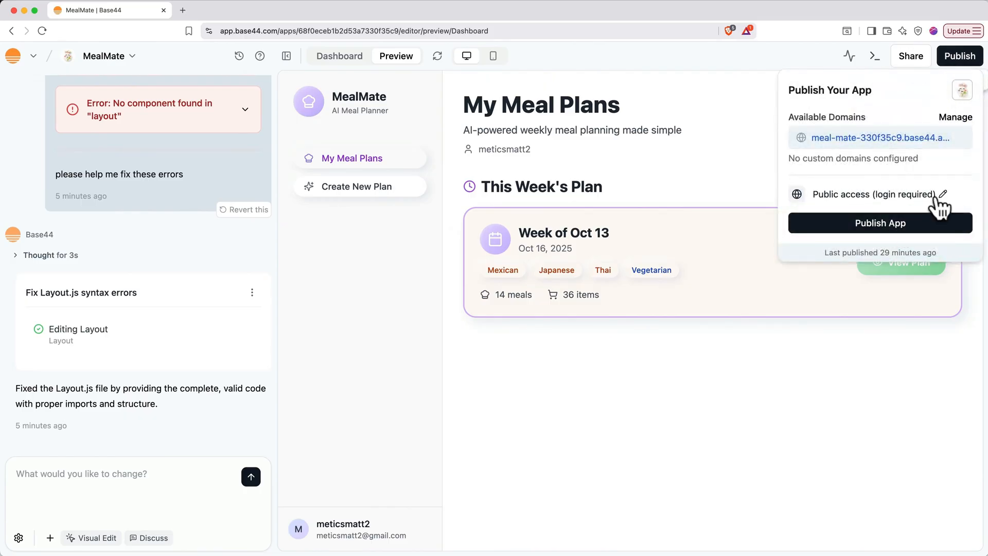
{"action": "left_click", "coordinate": [944, 195]}
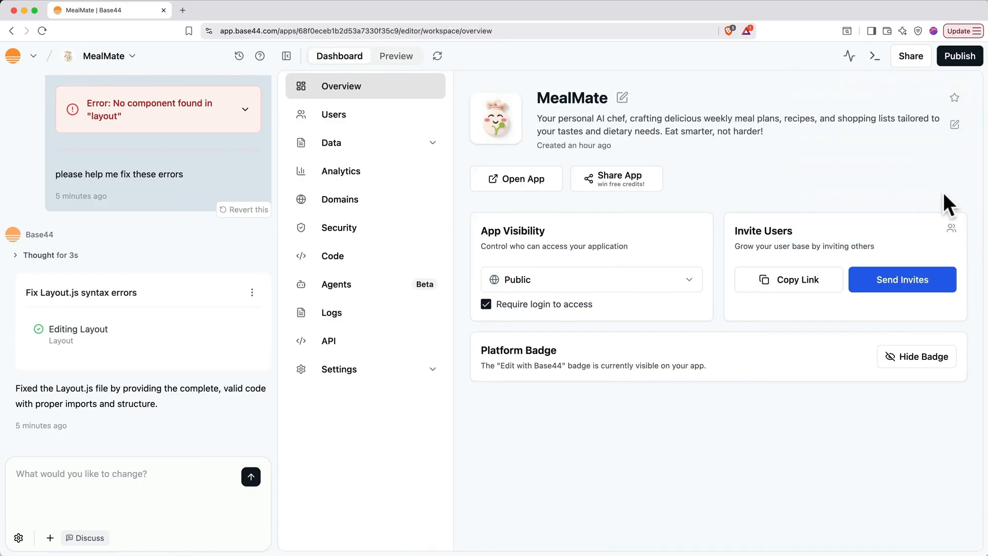
{"action": "left_click", "coordinate": [584, 305]}
Hide the "Edit with Base44" platform badge and republish the app.
{"action": "left_click", "coordinate": [893, 363]}
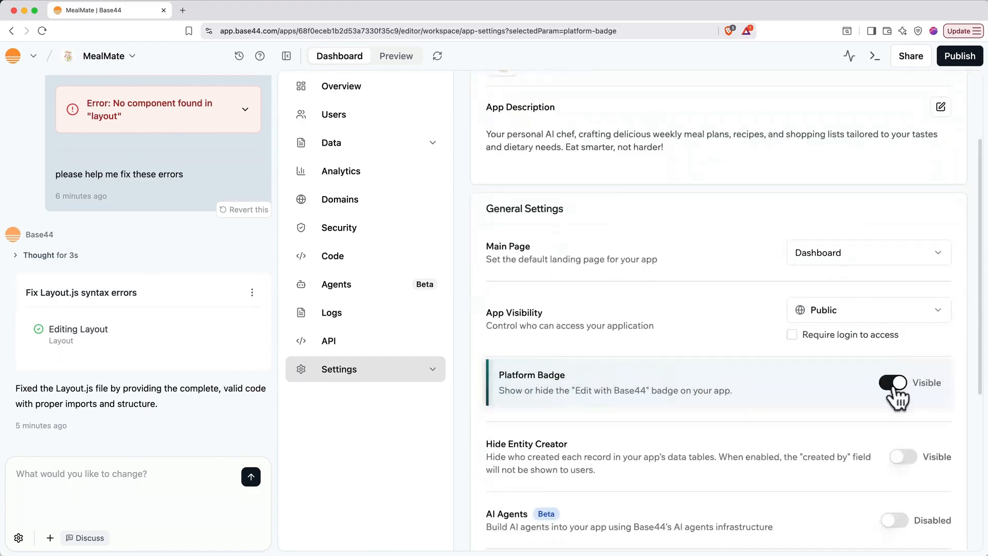
{"action": "left_click", "coordinate": [896, 386]}
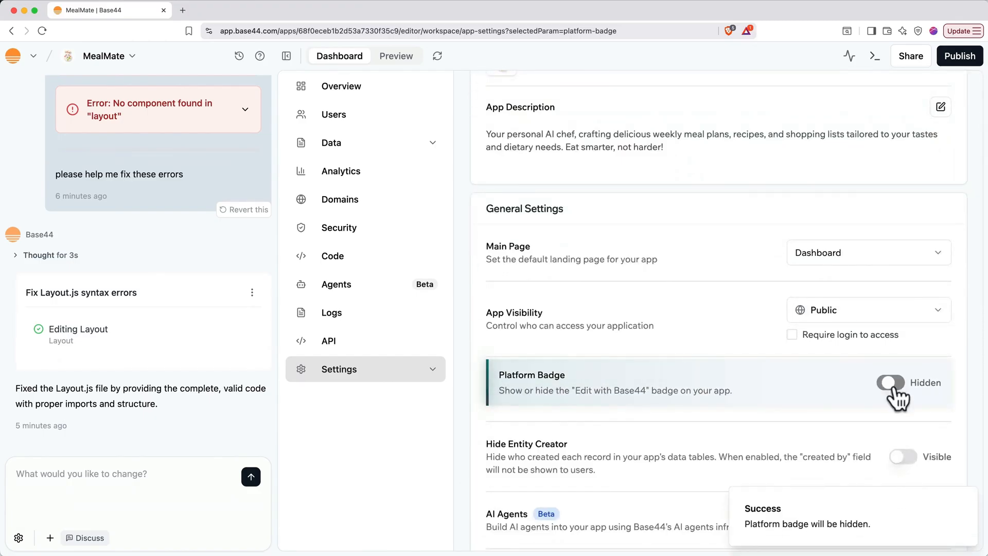
{"action": "left_click", "coordinate": [954, 58]}
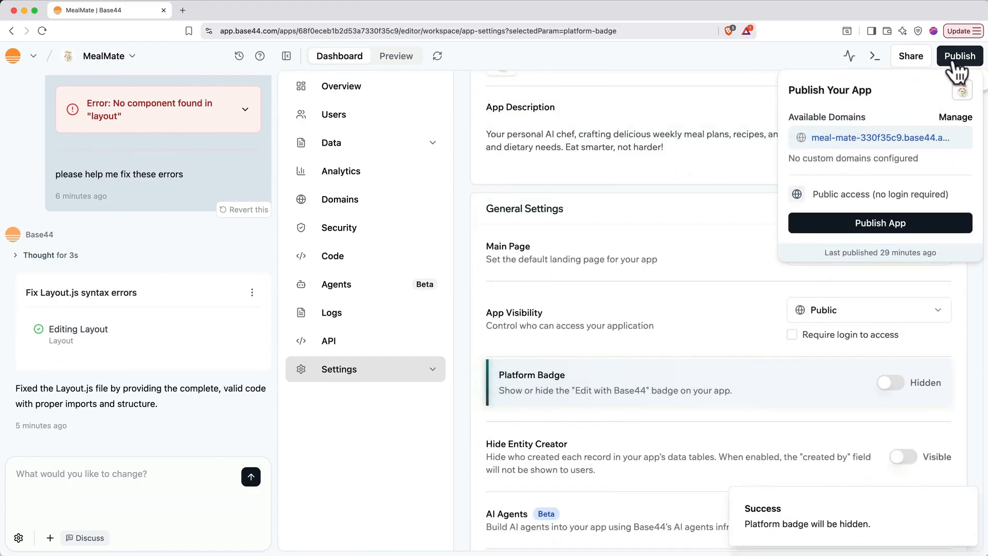
{"action": "left_click", "coordinate": [879, 226]}
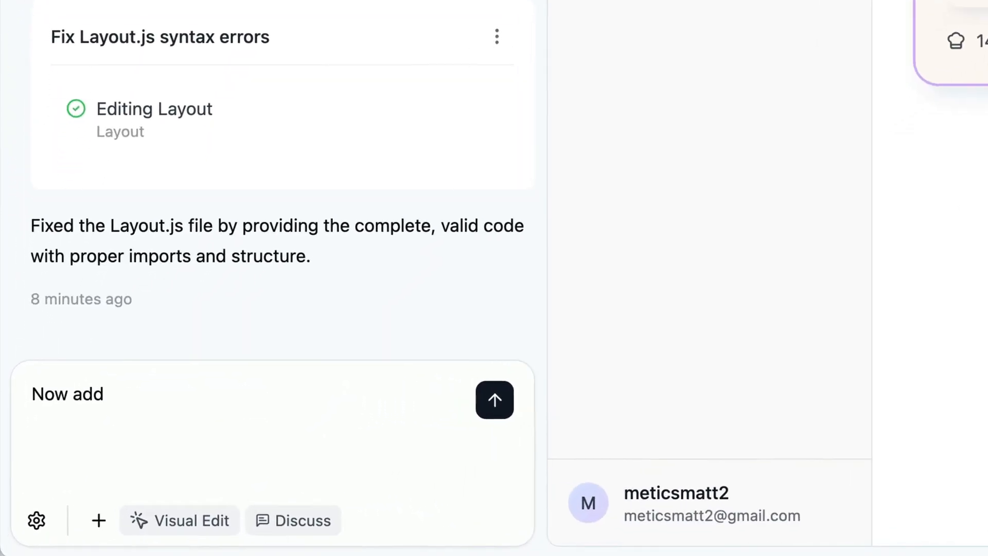
Ask the AI for a persuasive benefits landing page with a prominent sign-up button, top-right login button, and in-app bottom-left logout button by the username.
{"action": "type", "text": "a landing page that explains the b"}
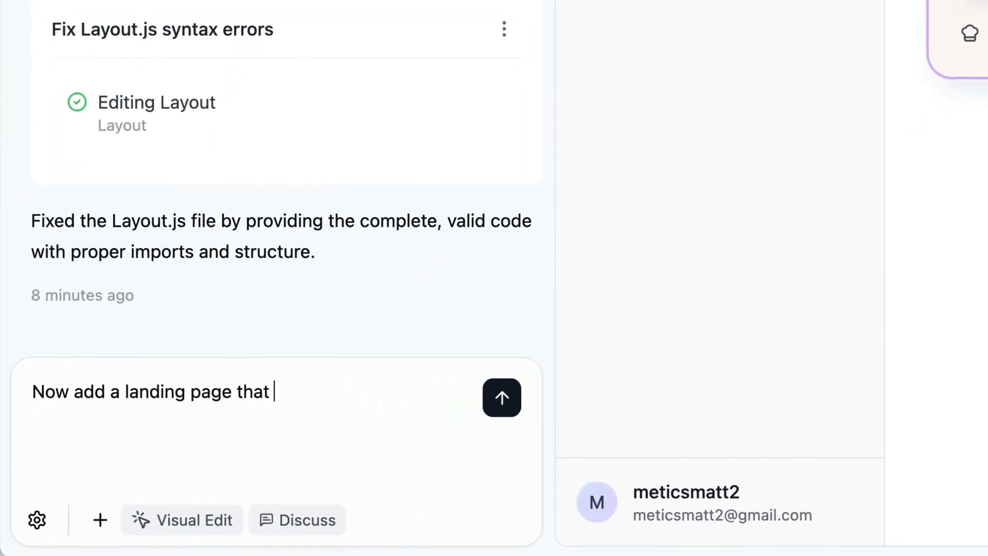
{"action": "type", "text": "of the"}
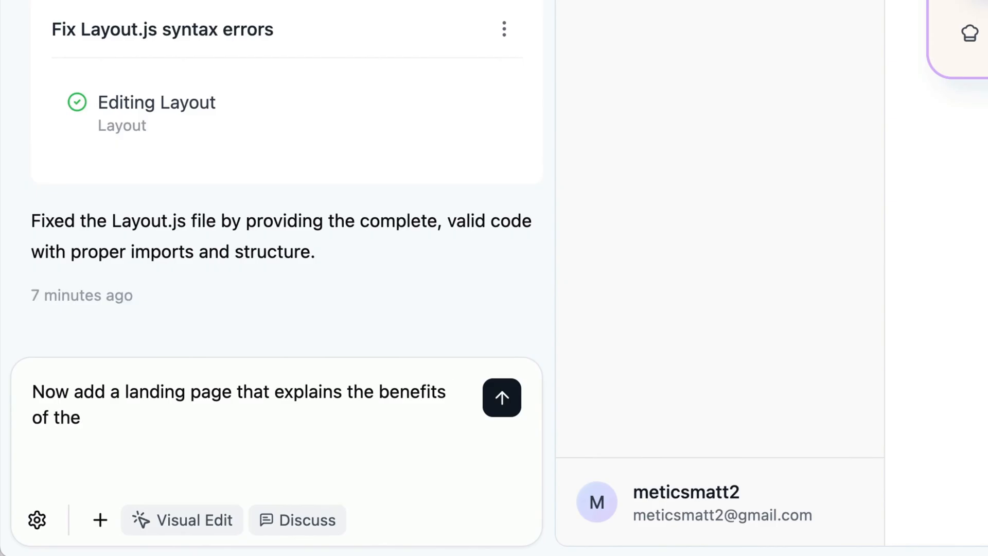
{"action": "type", "text": " app in convincing language. "}
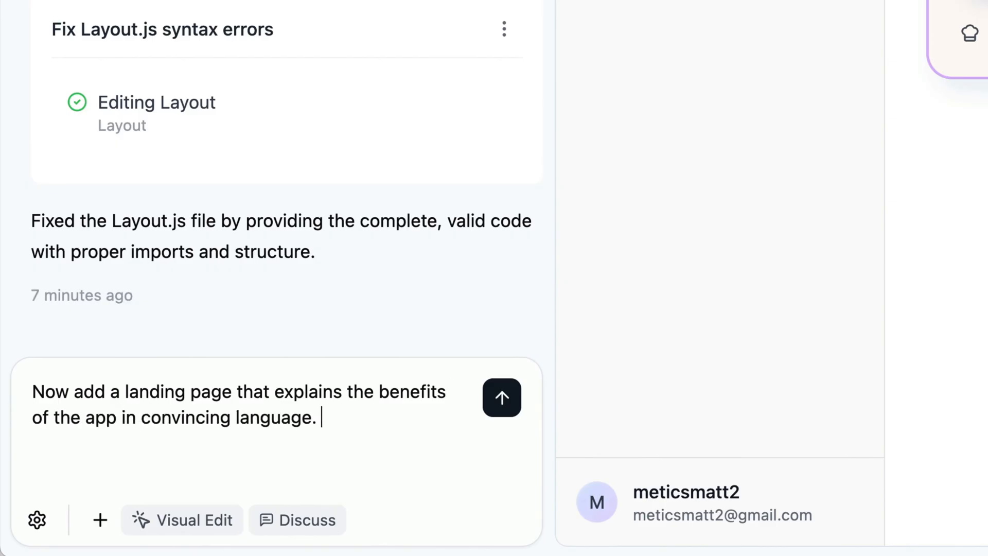
{"action": "type", "text": "Make sure to add sign up butt"}
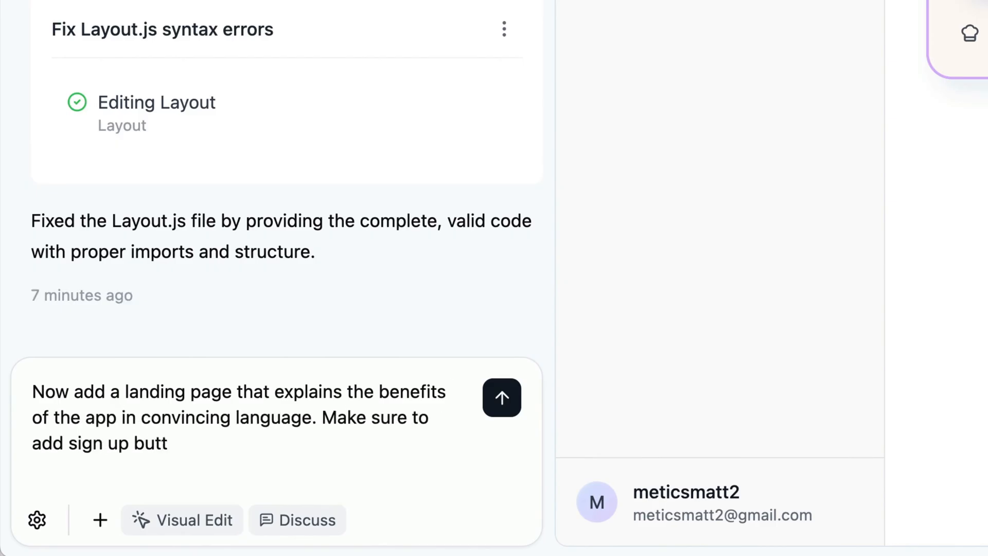
{"action": "type", "text": "on somewhere prominent and a"}
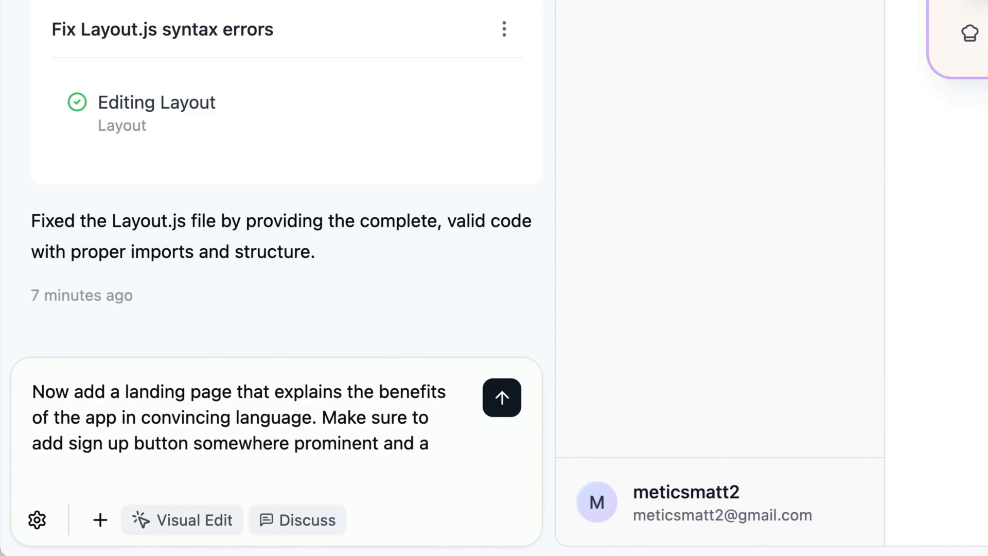
{"action": "type", "text": " login button at the top rig"}
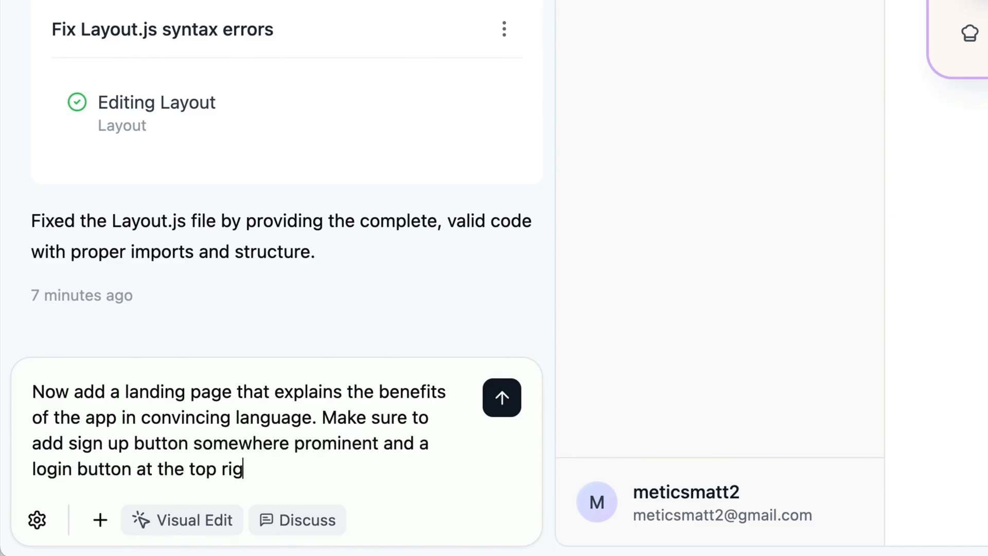
{"action": "type", "text": "ht so existing users can log"}
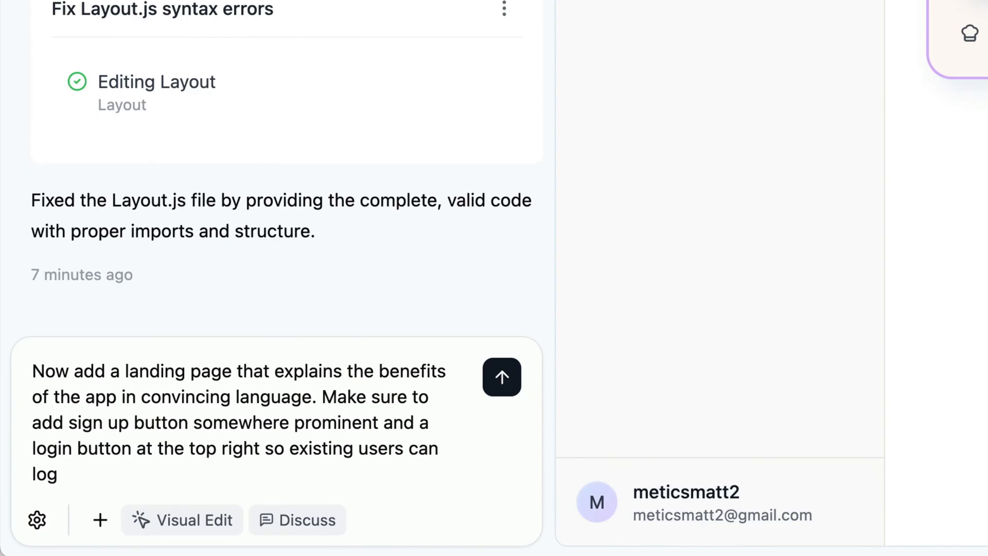
{"action": "type", "text": " in. Lastly, add a logout but"}
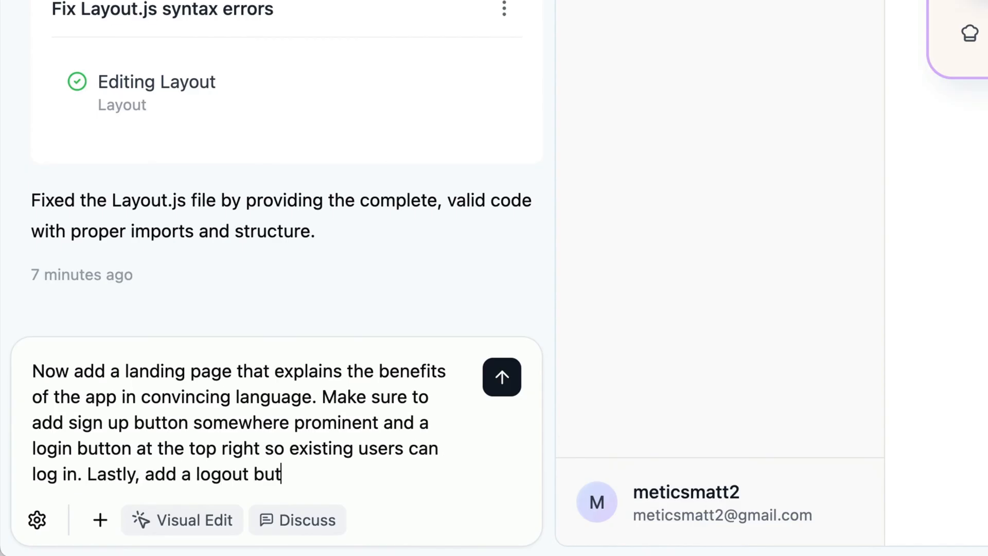
{"action": "type", "text": "ton within the app in the bo"}
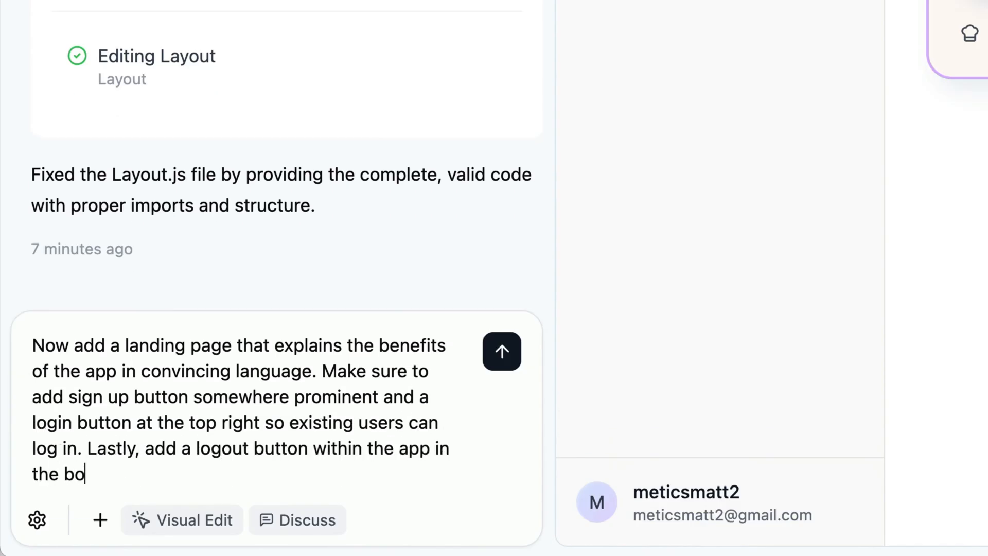
{"action": "type", "text": "ttom left by the username so that users can sign o"}
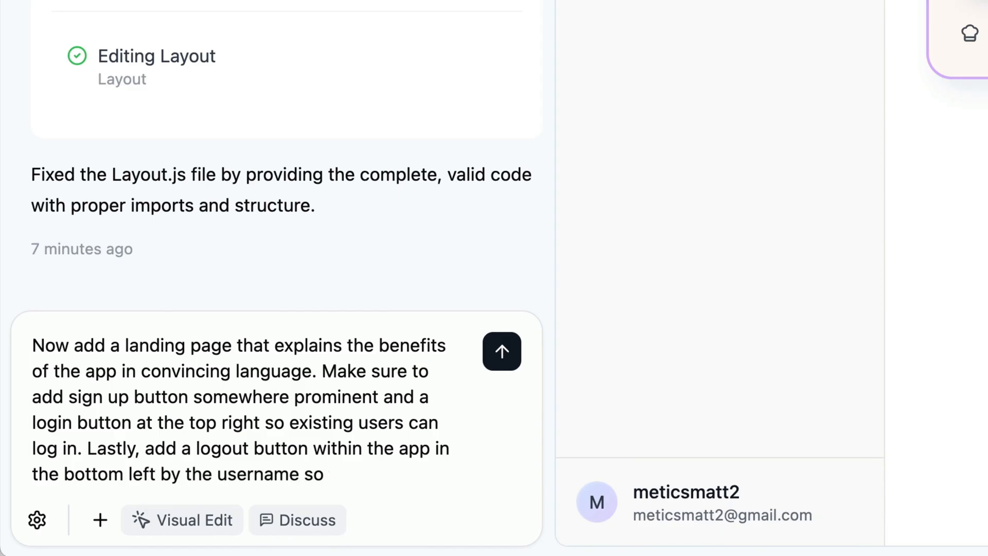
{"action": "type", "text": "ut."}
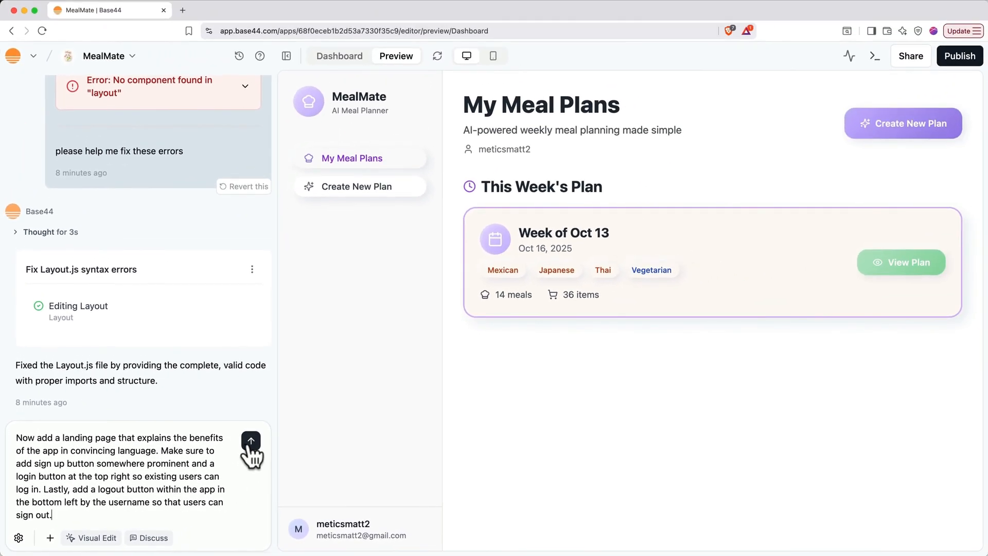
{"action": "left_click", "coordinate": [250, 442]}
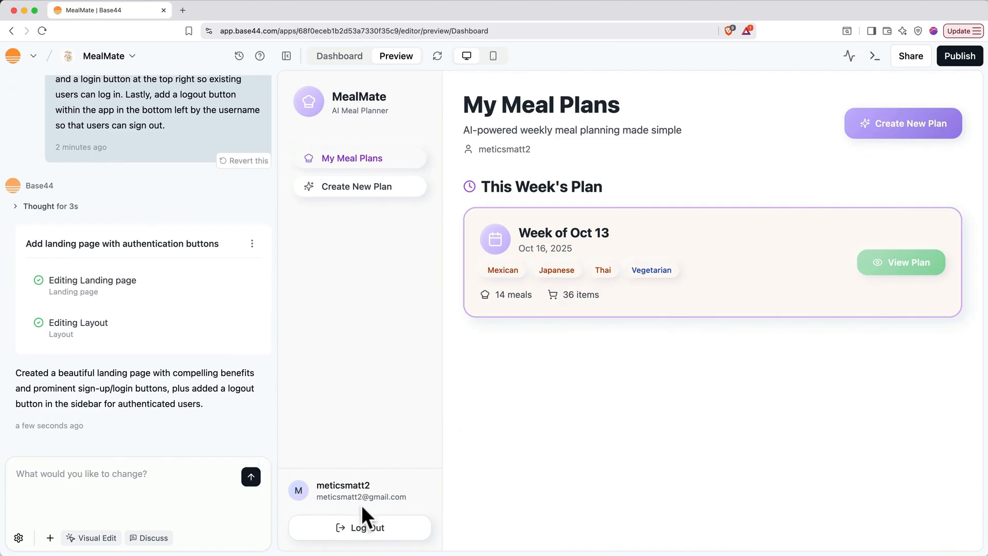
Test logging out in the app preview and have the AI resolve the user-loading issue.
{"action": "left_click", "coordinate": [365, 525]}
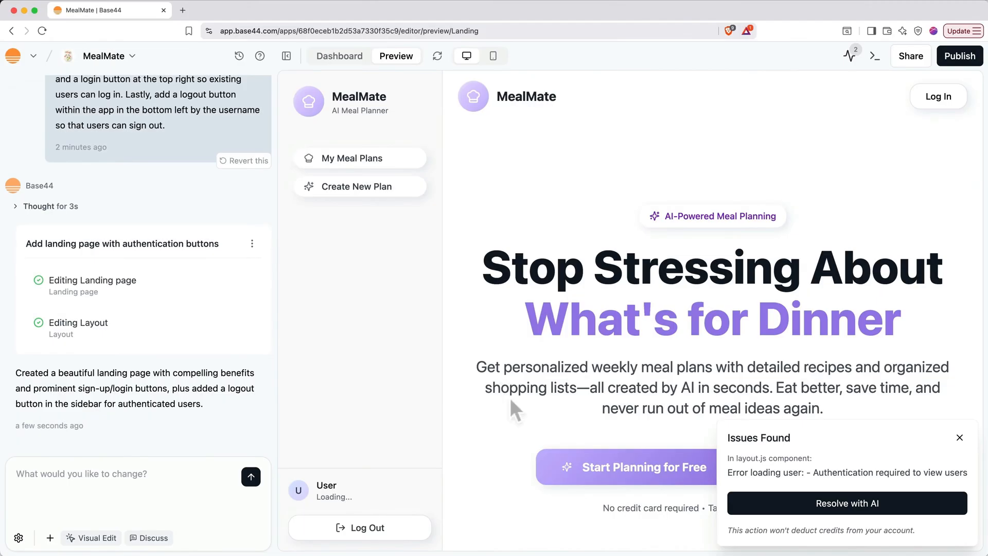
{"action": "left_click", "coordinate": [809, 507]}
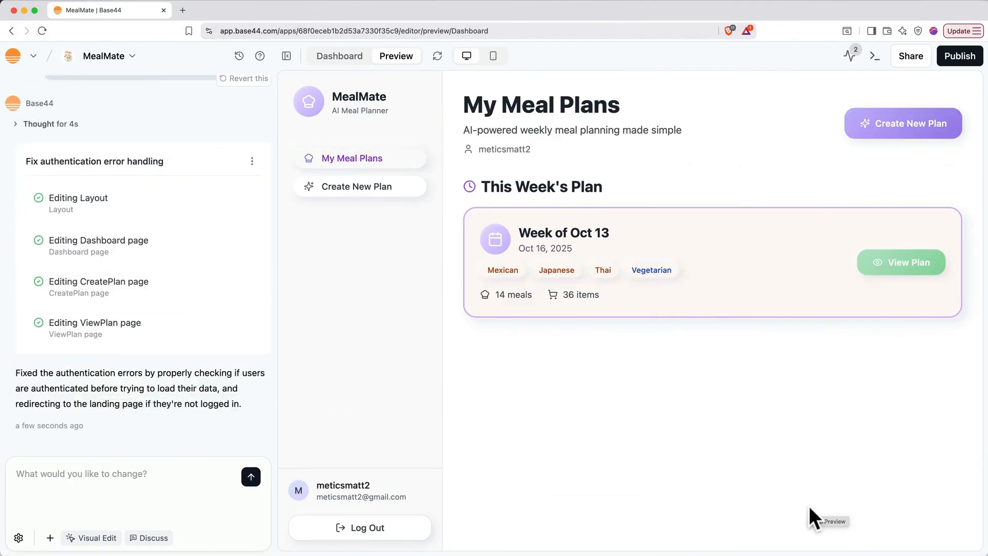
Log out of the app preview and review the landing page from its headline down to the footer.
{"action": "left_click", "coordinate": [391, 529]}
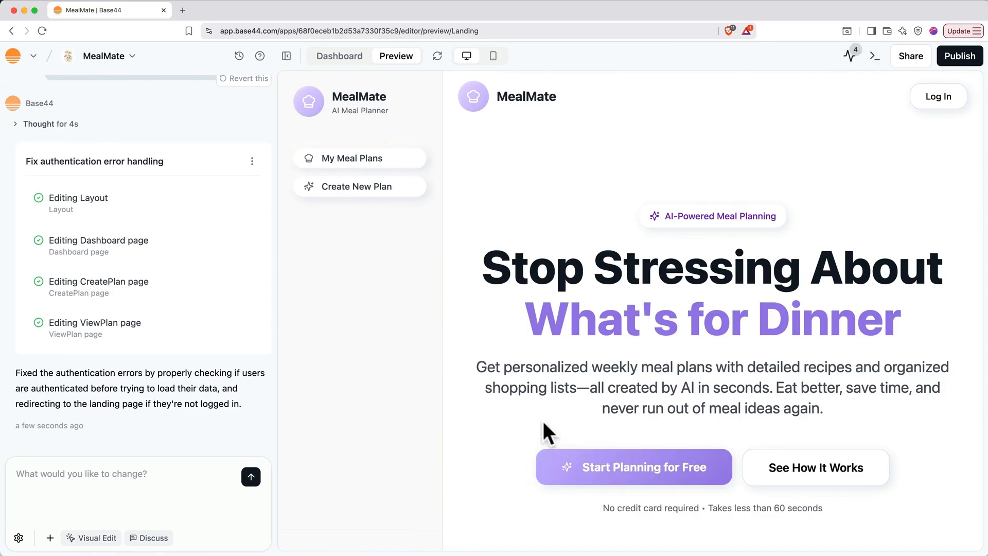
{"action": "scroll", "coordinate": [542, 421], "scroll_direction": "down", "scroll_amount": 5}
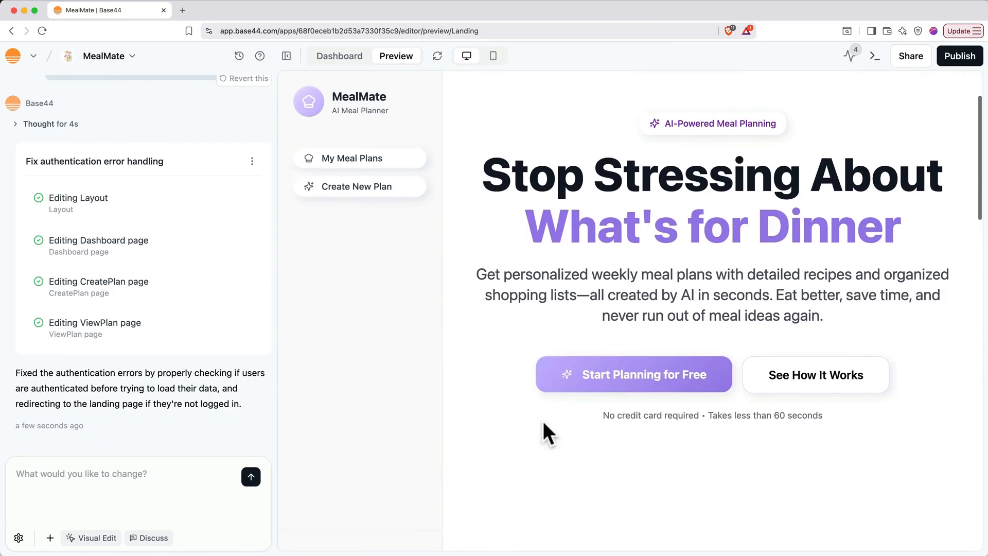
{"action": "scroll", "coordinate": [543, 420], "scroll_direction": "down", "scroll_amount": 6}
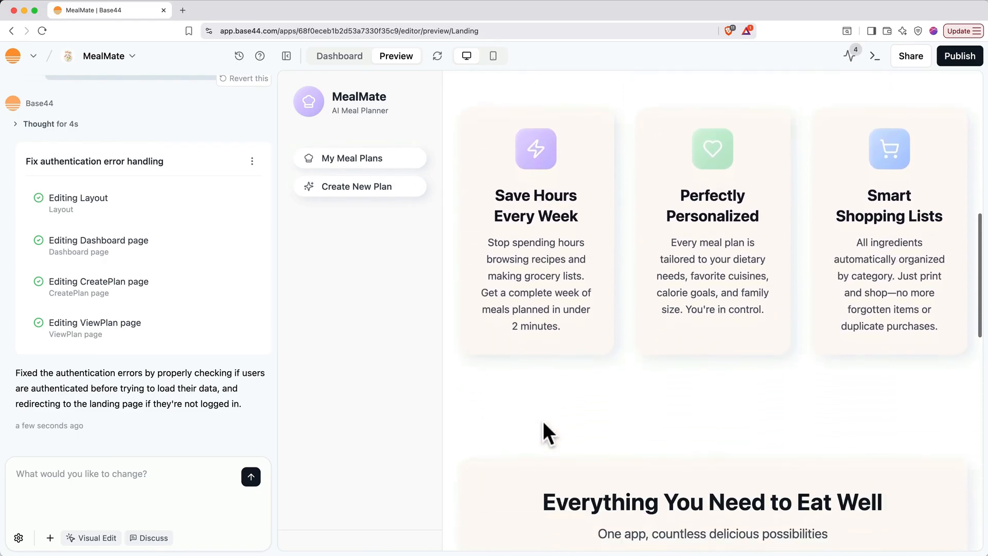
{"action": "scroll", "coordinate": [542, 421], "scroll_direction": "down", "scroll_amount": 6}
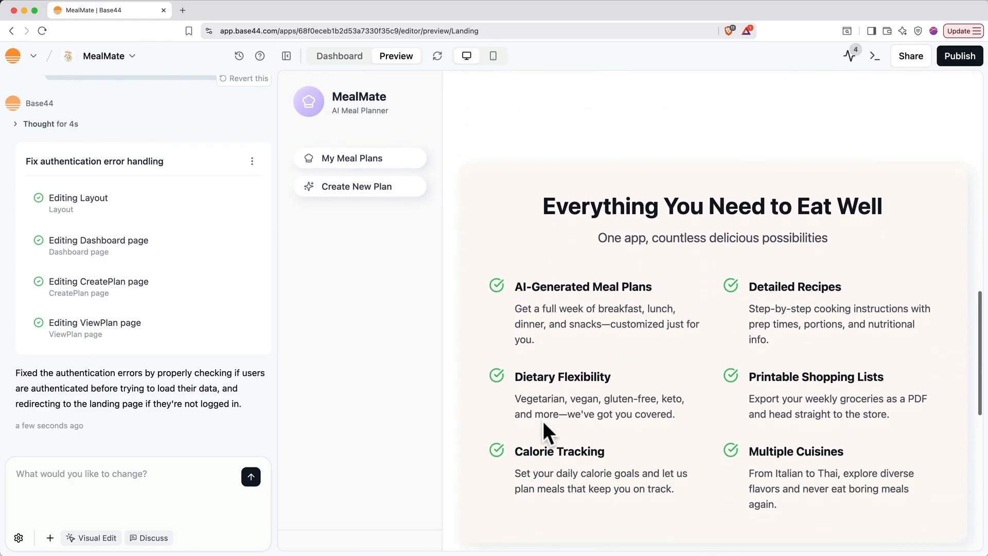
{"action": "scroll", "coordinate": [543, 421], "scroll_direction": "down", "scroll_amount": 8}
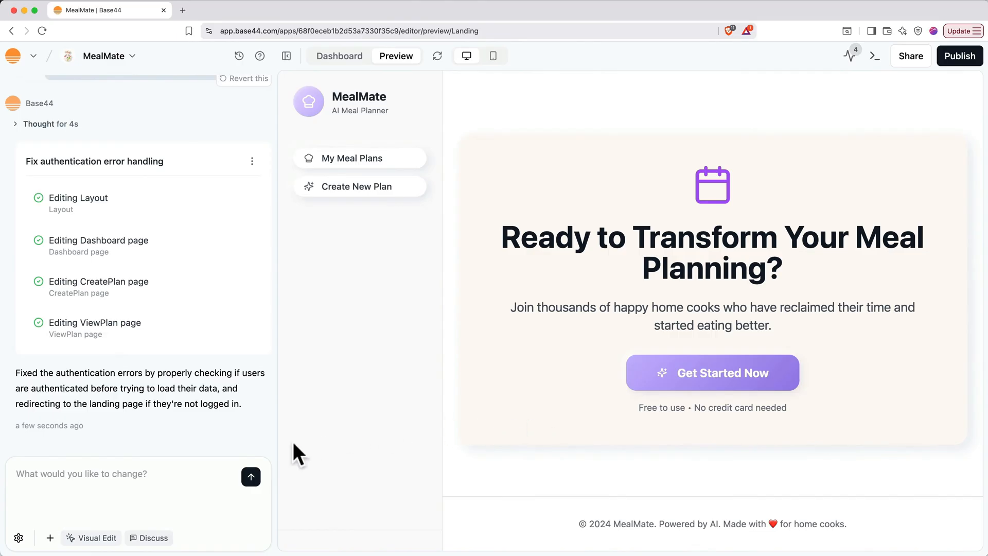
Ask the AI to remove the sidebar on the landing page, attaching a screenshot of that sidebar.
{"action": "left_click", "coordinate": [106, 540]}
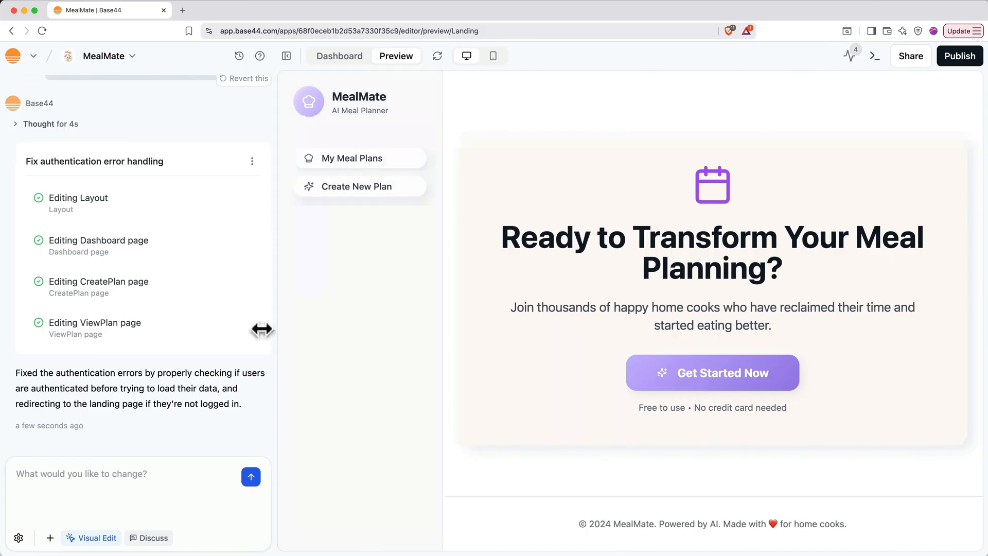
{"action": "left_click", "coordinate": [101, 541]}
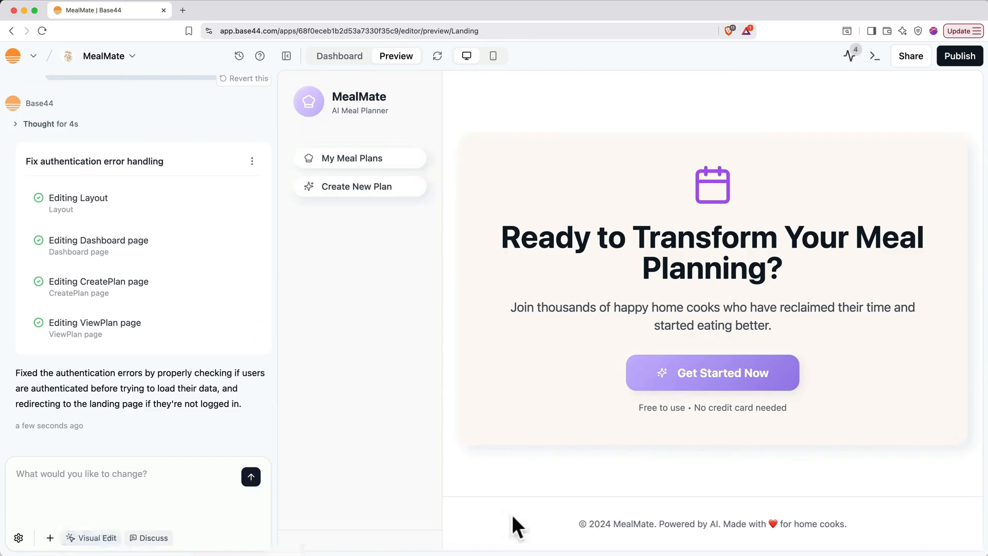
{"action": "key", "text": "super+shift+4"}
{"action": "left_click_drag", "start_coordinate": [277, 71], "coordinate": [445, 555]}
{"action": "left_click_drag", "start_coordinate": [306, 521], "coordinate": [128, 494]}
{"action": "left_click", "coordinate": [126, 489]}
{"action": "type", "text": "Remove this "}
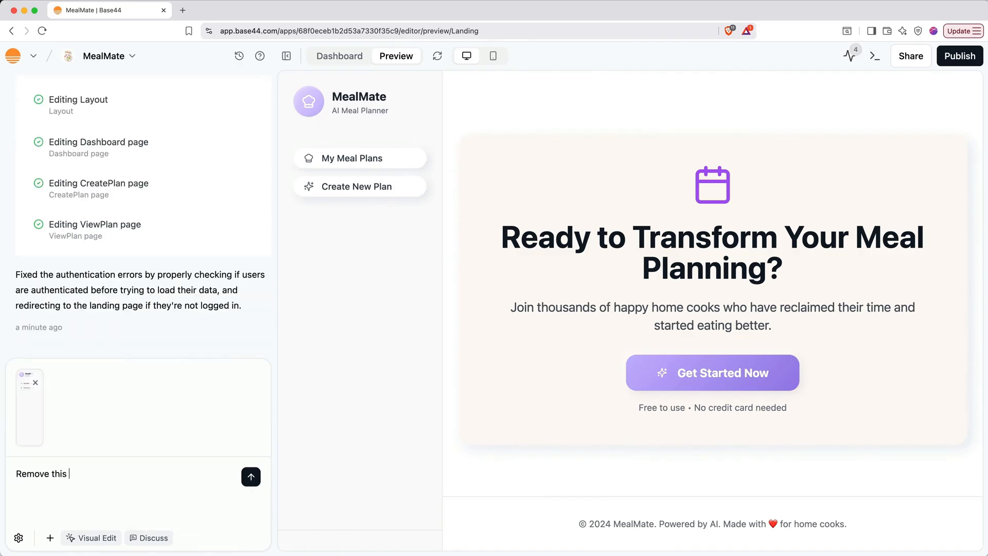
{"action": "type", "text": "sidebar on the landing page"}
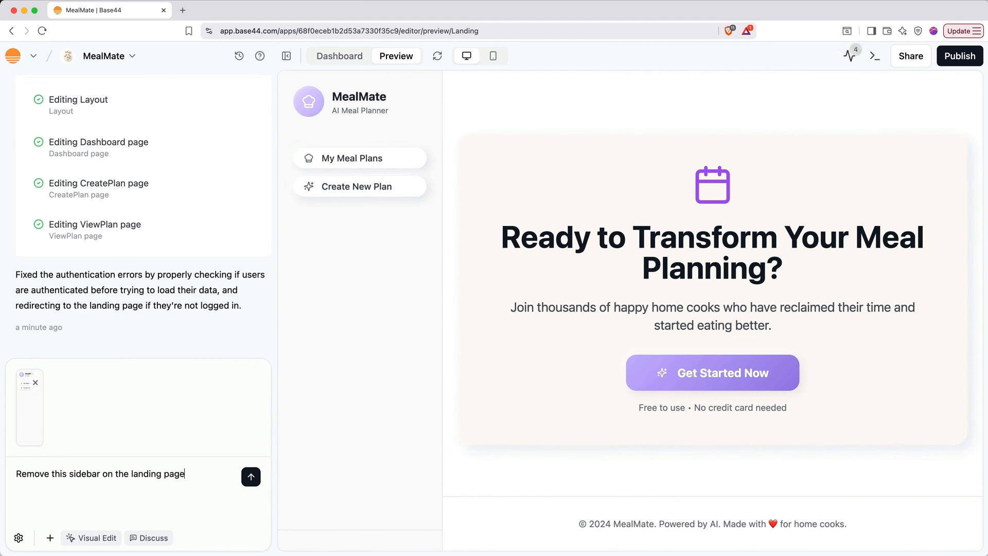
{"action": "left_click", "coordinate": [252, 478]}
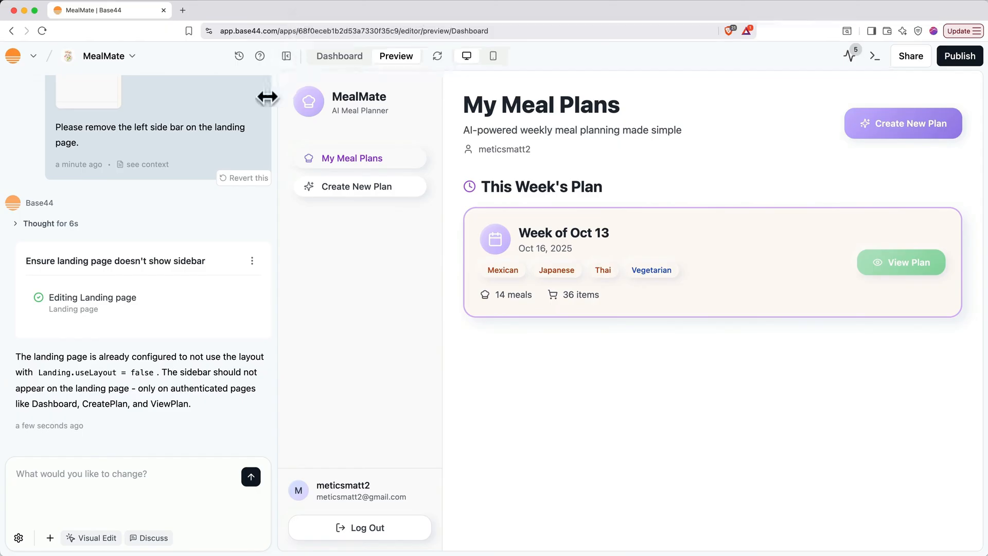
In Discuss mode, tell the AI the left sidebar still appears on the landing page and ask how to get rid of it.
{"action": "left_click", "coordinate": [147, 542]}
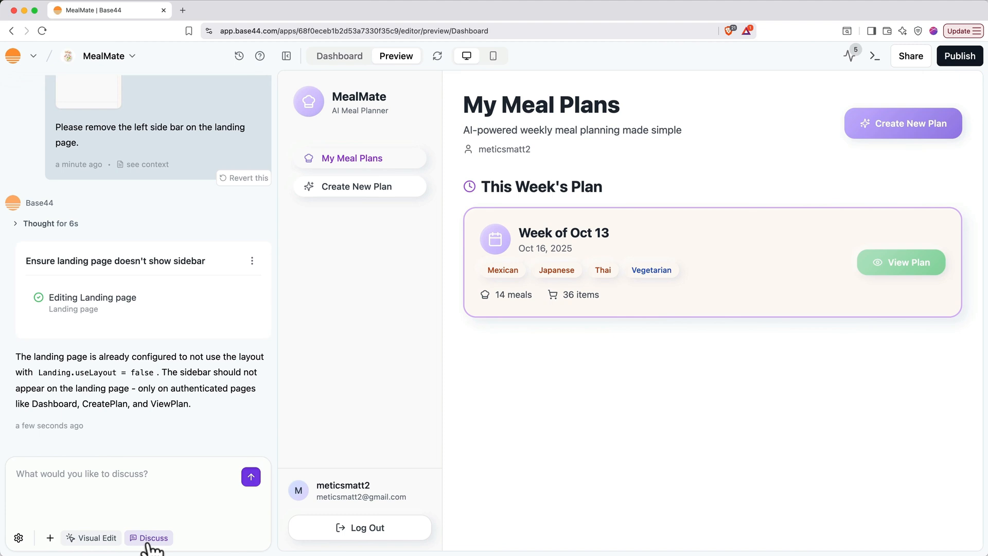
{"action": "type", "text": "Despite what you're"}
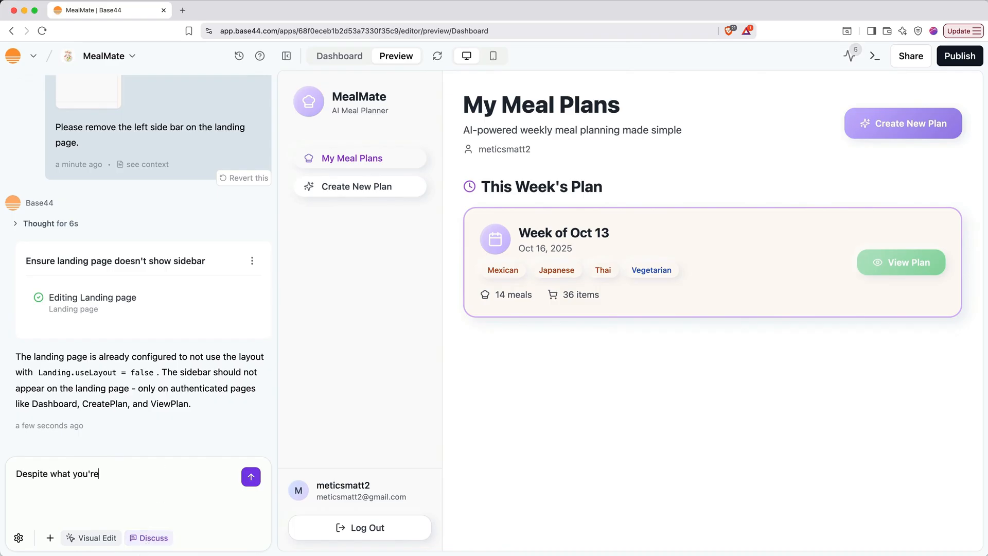
{"action": "type", "text": " saying, the leftside bar is currently appearing on the landing page whe"}
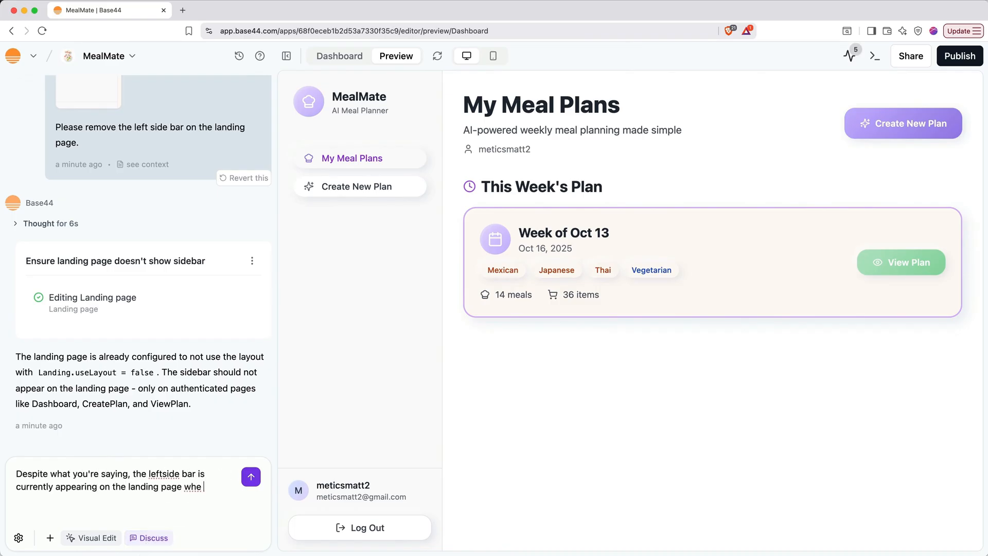
{"action": "type", "text": "n I visit it. What can we do do get rid of that?"}
{"action": "key", "text": "Return"}
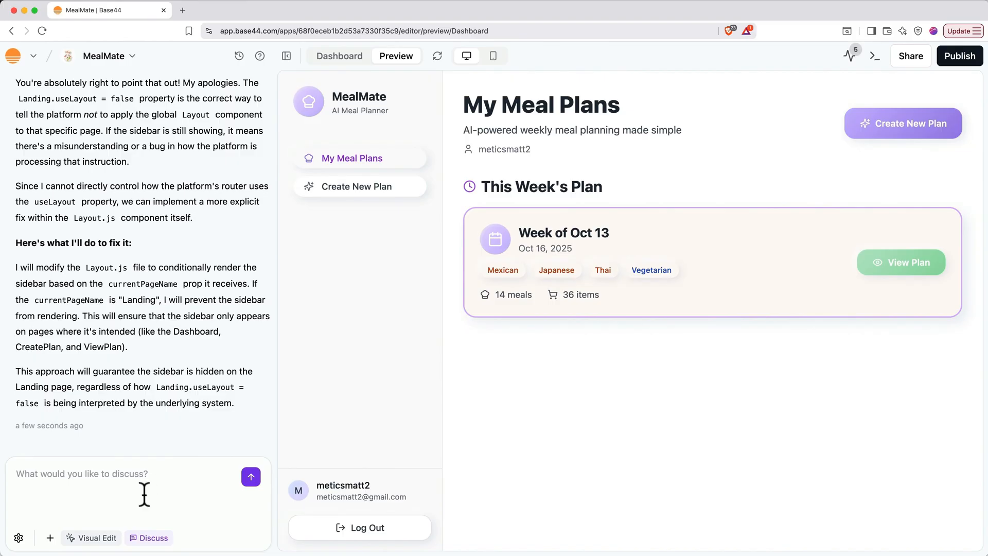
Leave Discuss mode and tell the AI to keep the sidebar off the landing page, attaching a landing page screenshot.
{"action": "left_click", "coordinate": [140, 538]}
{"action": "type", "text": "Okay. Make the change. Make it so the sidebar doesn't appear on the landing page as it does now"}
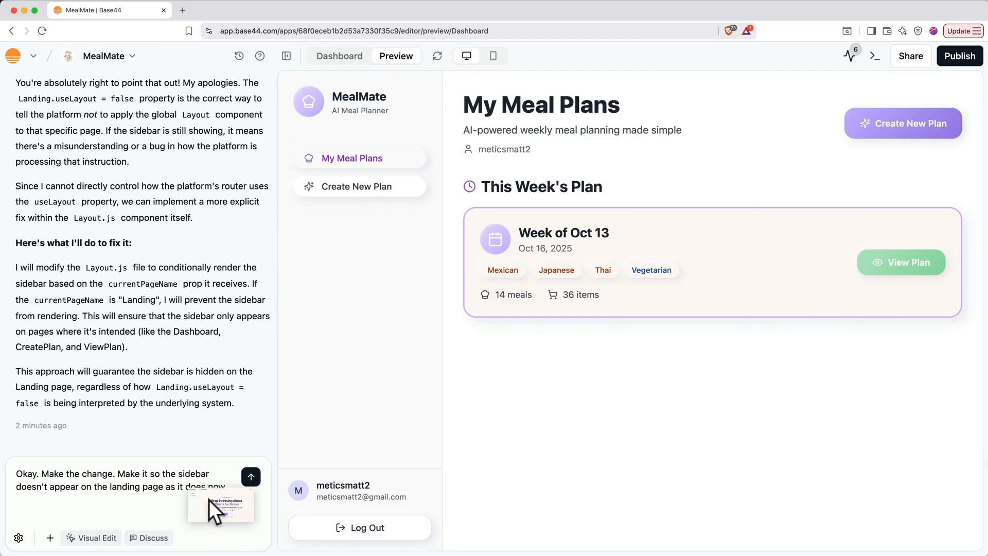
{"action": "left_click_drag", "start_coordinate": [209, 499], "coordinate": [252, 489]}
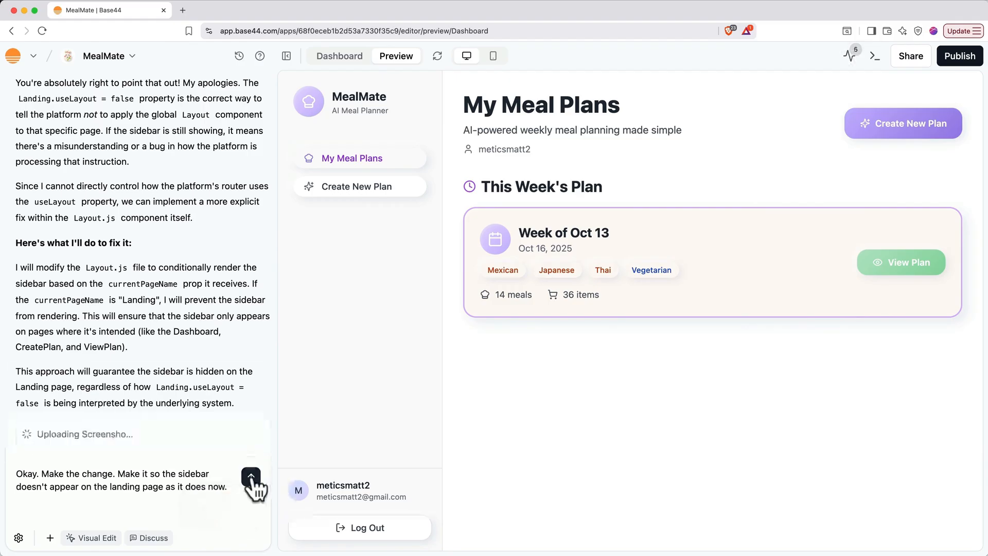
{"action": "left_click", "coordinate": [251, 476]}
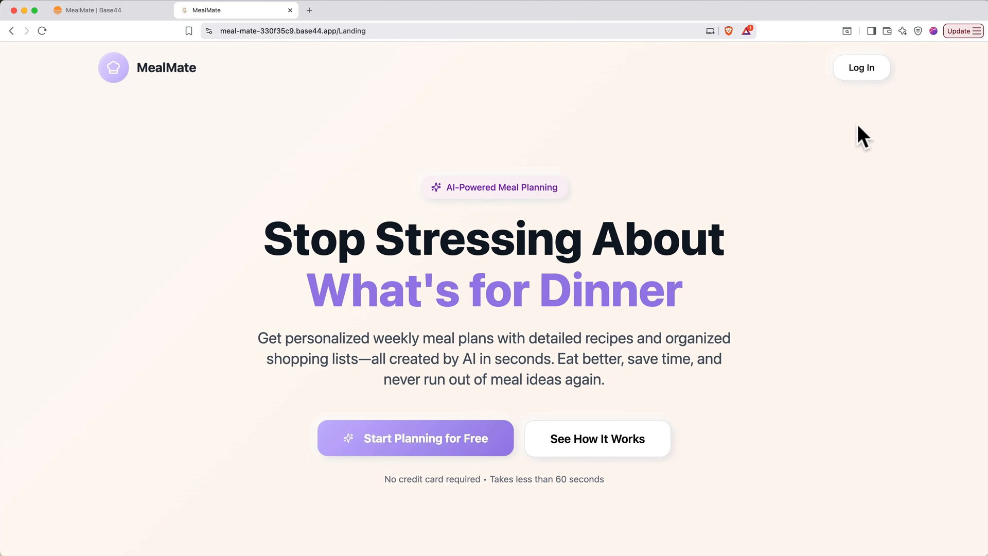
Log in to the published MealMate app from its landing page, filling in the saved account e-mail and password.
{"action": "left_click", "coordinate": [856, 72]}
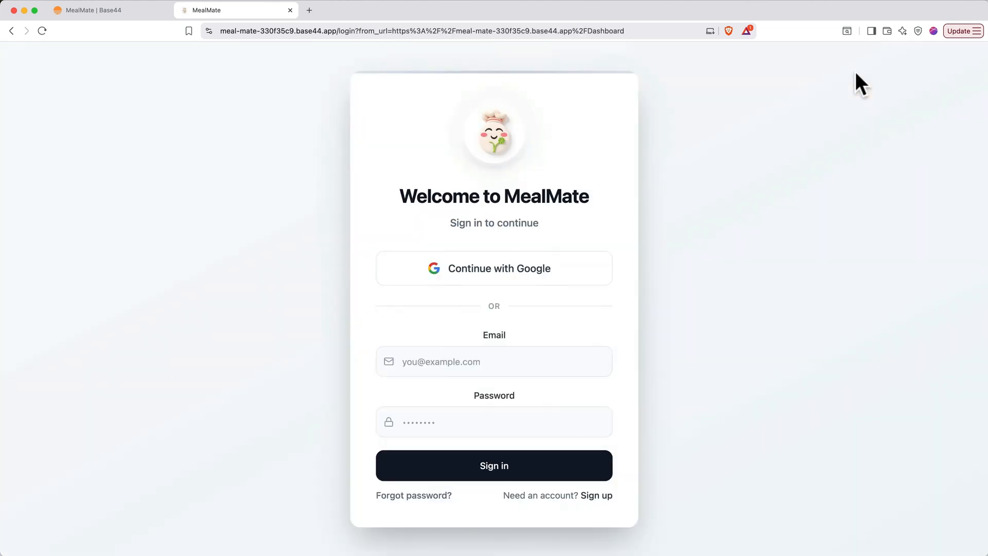
{"action": "left_click", "coordinate": [558, 361]}
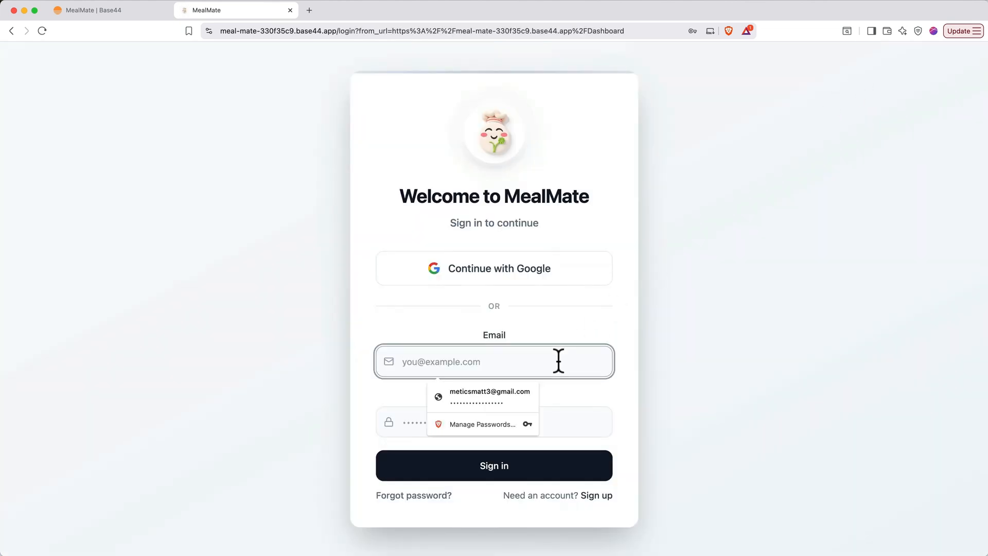
{"action": "left_click", "coordinate": [507, 395]}
{"action": "left_click", "coordinate": [507, 466]}
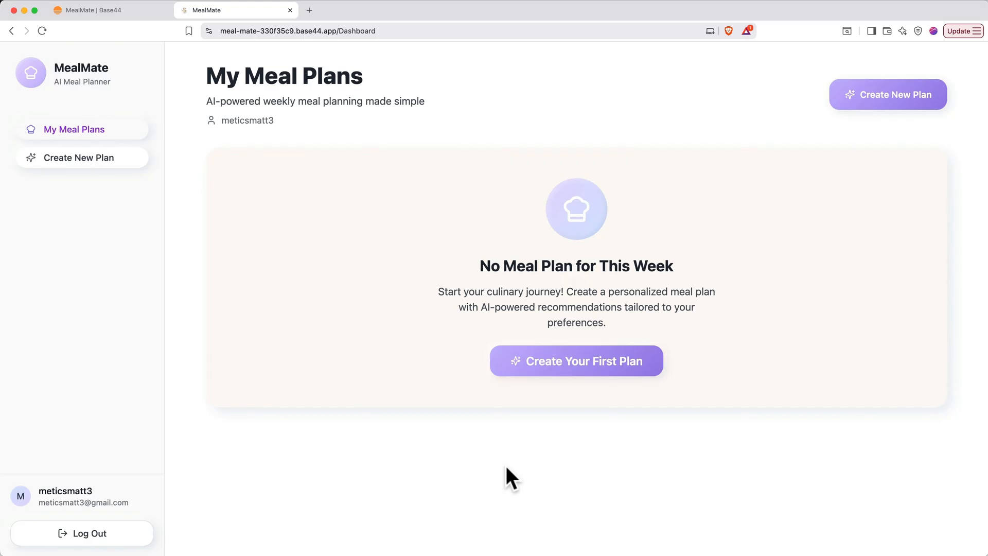
Generate a dinner-only meal plan with Dairy-Free and Gluten-Free restrictions and French and Vietnamese cuisines.
{"action": "left_click", "coordinate": [447, 274]}
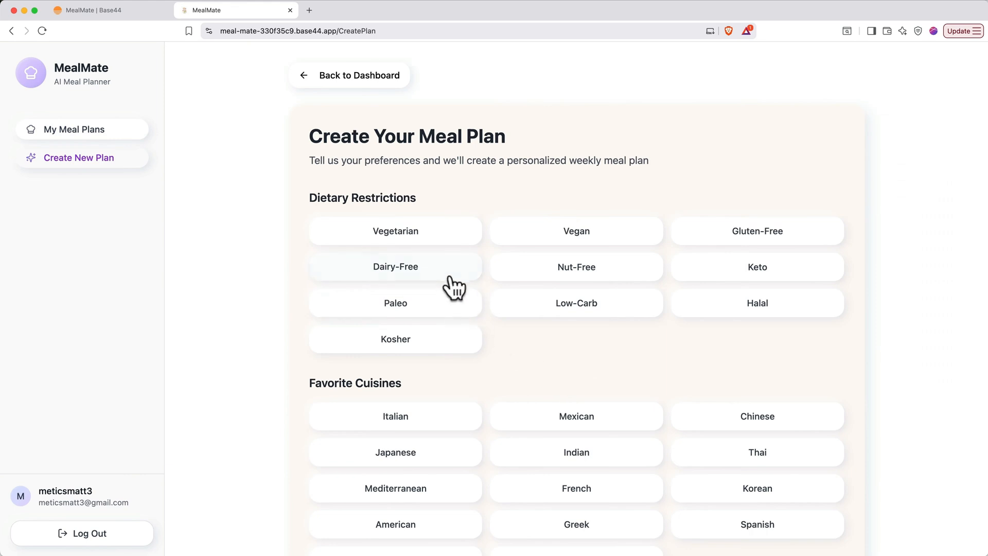
{"action": "left_click", "coordinate": [693, 242]}
{"action": "scroll", "coordinate": [669, 288], "scroll_direction": "down", "scroll_amount": 3}
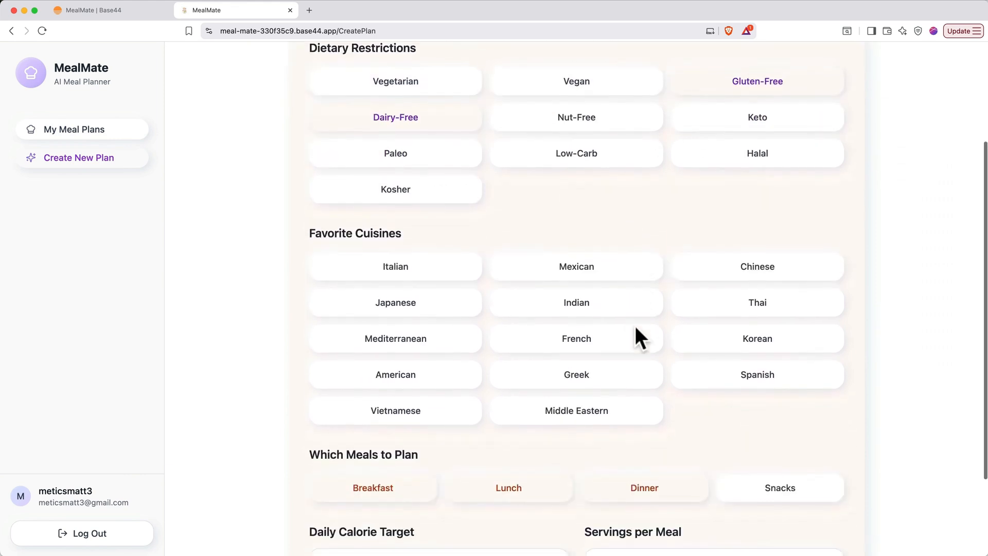
{"action": "left_click", "coordinate": [588, 340]}
{"action": "scroll", "coordinate": [730, 415], "scroll_direction": "down", "scroll_amount": 2}
{"action": "left_click", "coordinate": [404, 380]}
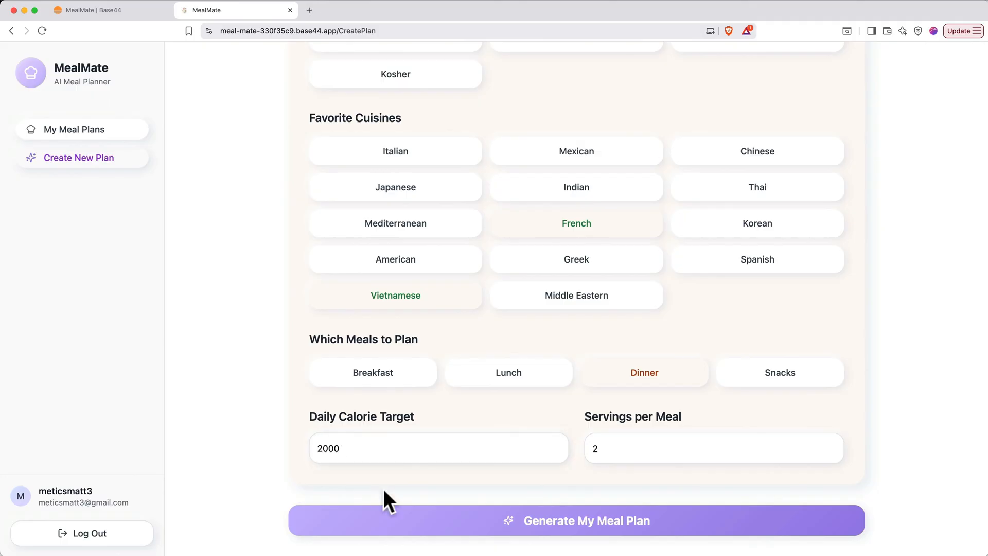
{"action": "left_click", "coordinate": [415, 517]}
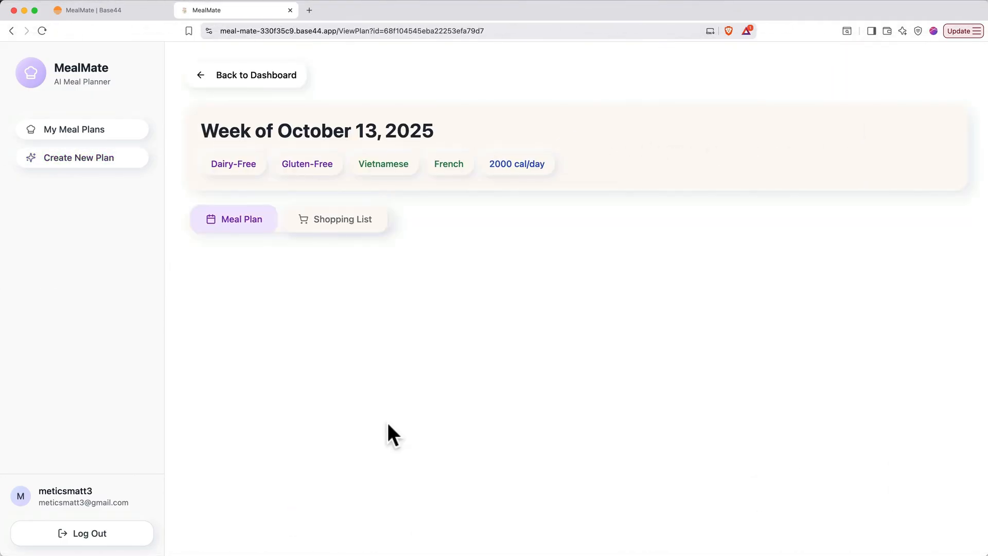
Check the generated plan's shopping list and meal plan views, reopening the plan from the dashboard.
{"action": "left_click", "coordinate": [353, 226]}
{"action": "scroll", "coordinate": [394, 370], "scroll_direction": "down", "scroll_amount": 7}
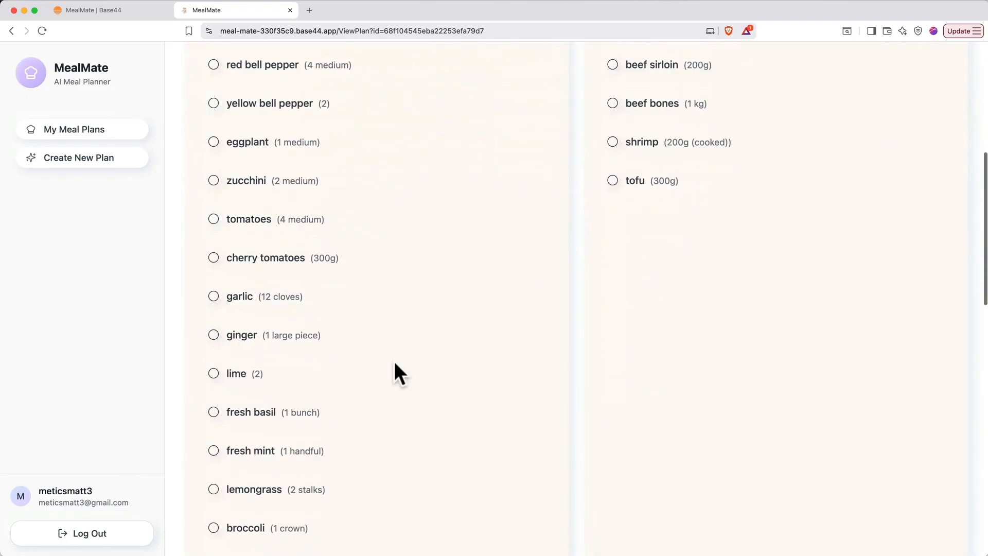
{"action": "scroll", "coordinate": [395, 364], "scroll_direction": "down", "scroll_amount": 10}
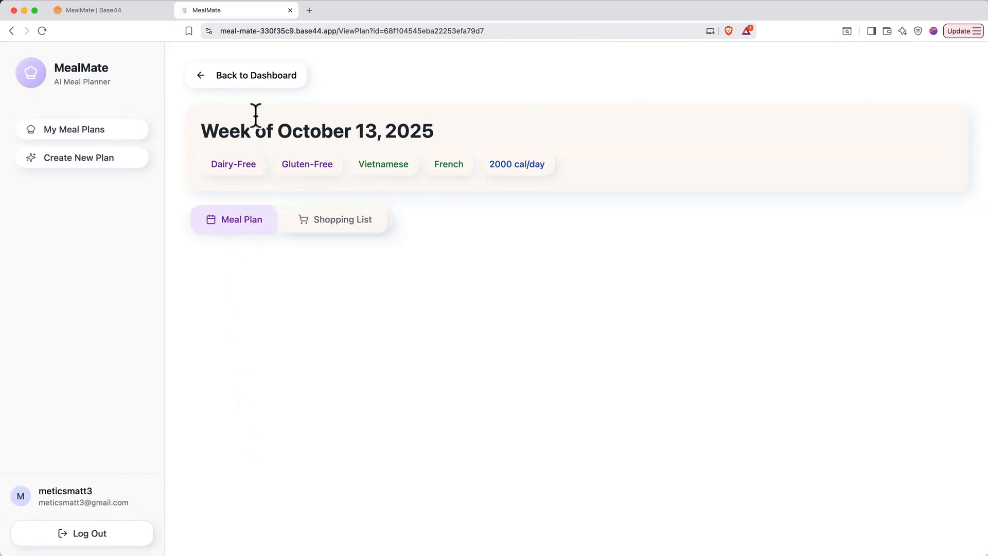
{"action": "left_click", "coordinate": [256, 84]}
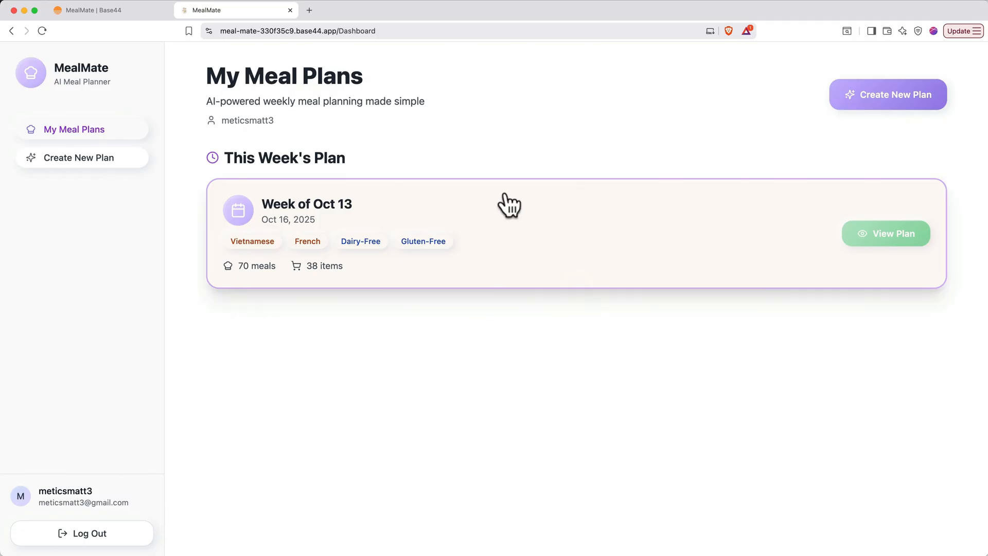
{"action": "left_click", "coordinate": [546, 223]}
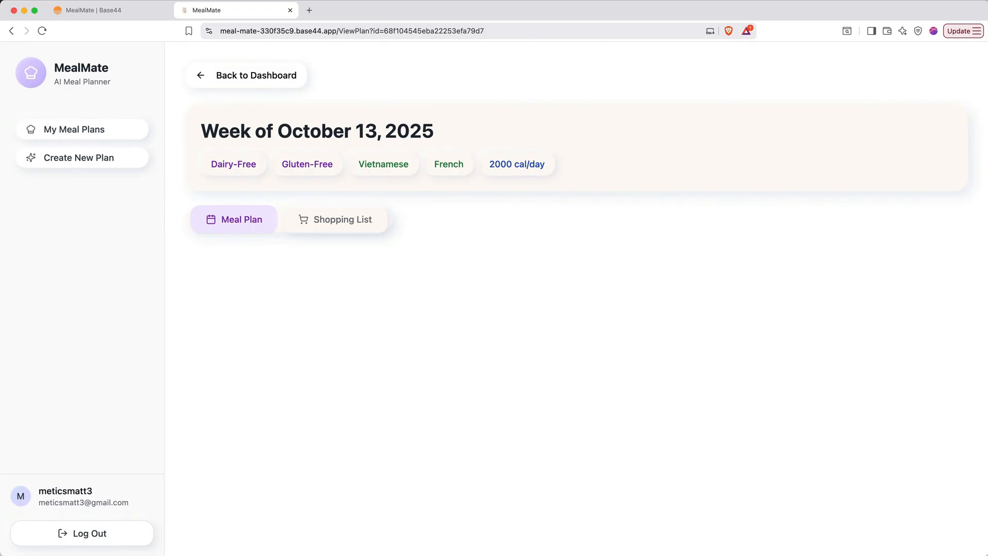
Tell the Base44 AI to fix the test user's generated meal plan, which shows no recipes in the meal plan view, just the shopping list.
{"action": "left_click", "coordinate": [124, 6]}
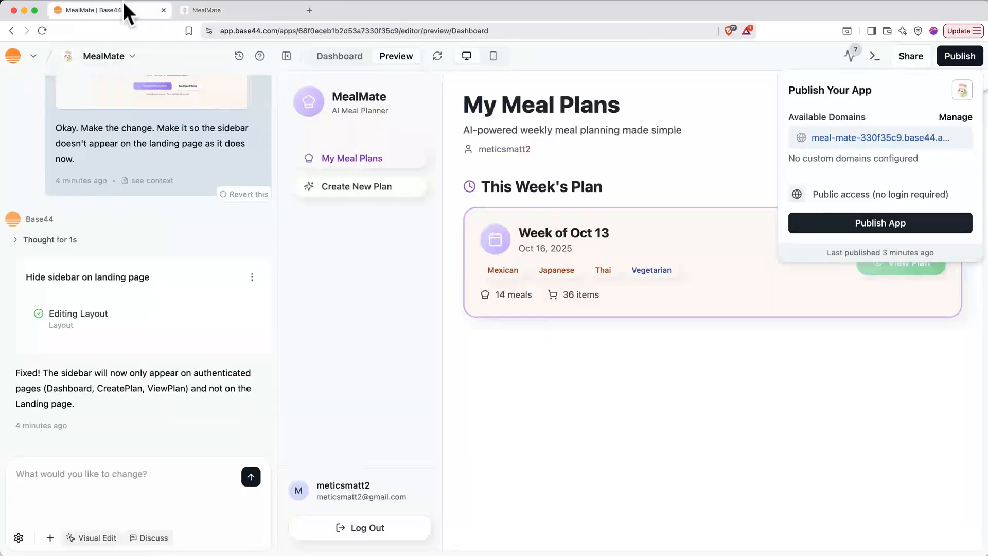
{"action": "left_click", "coordinate": [121, 476]}
{"action": "type", "text": "Now "}
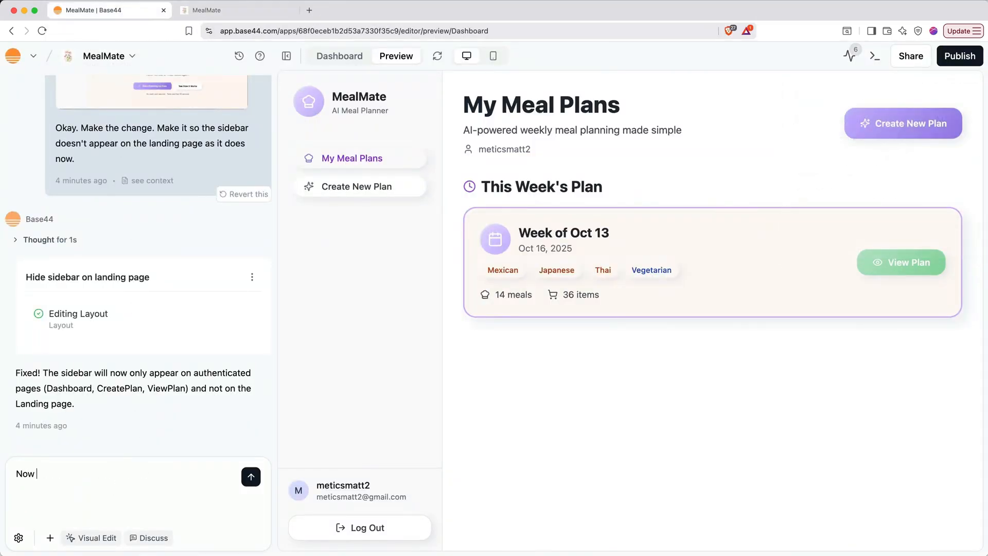
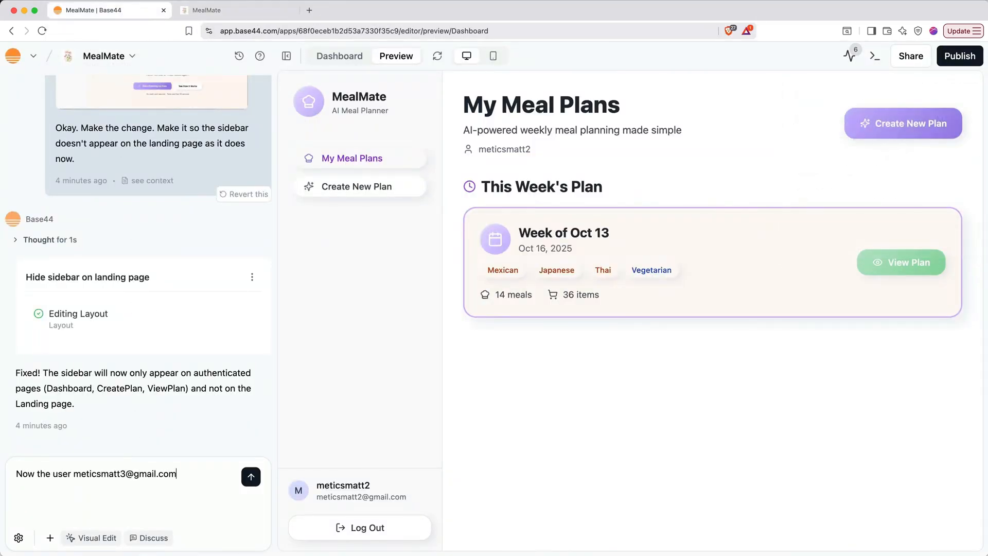
{"action": "type", "text": " has the ability to generate a mea"}
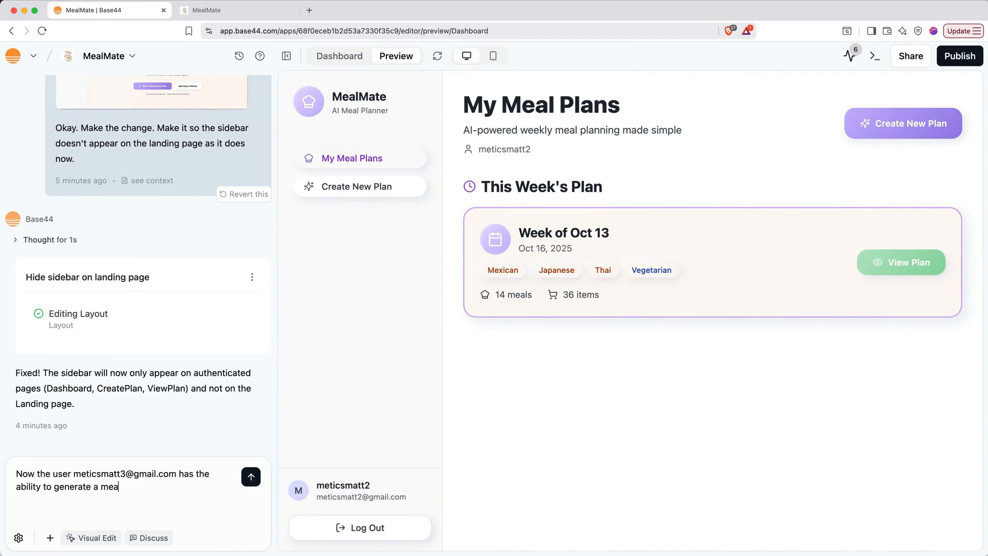
{"action": "type", "text": "lplan, an, but none of the recipes actuall"}
{"action": "type", "text": "y appear in the meal plan view - just the "}
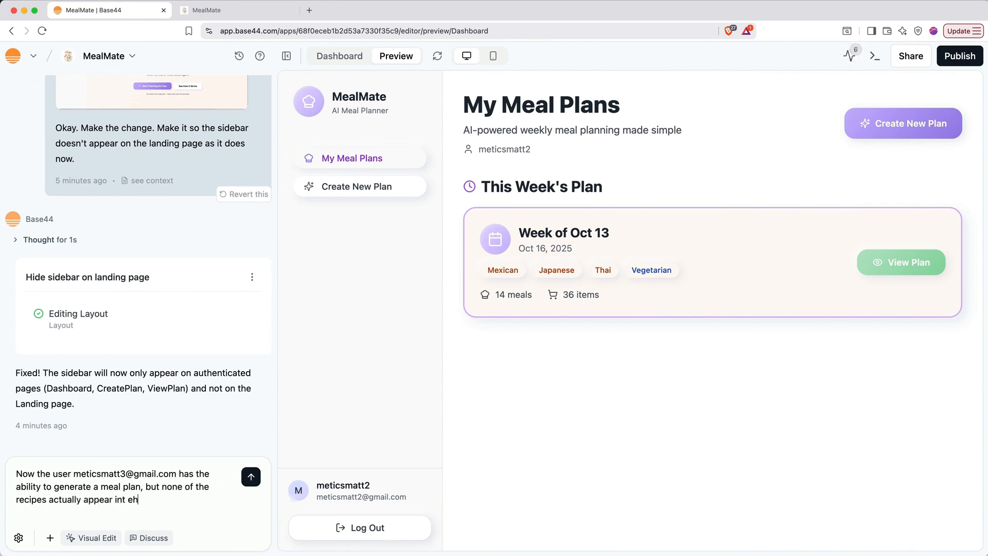
{"action": "type", "text": "shop"}
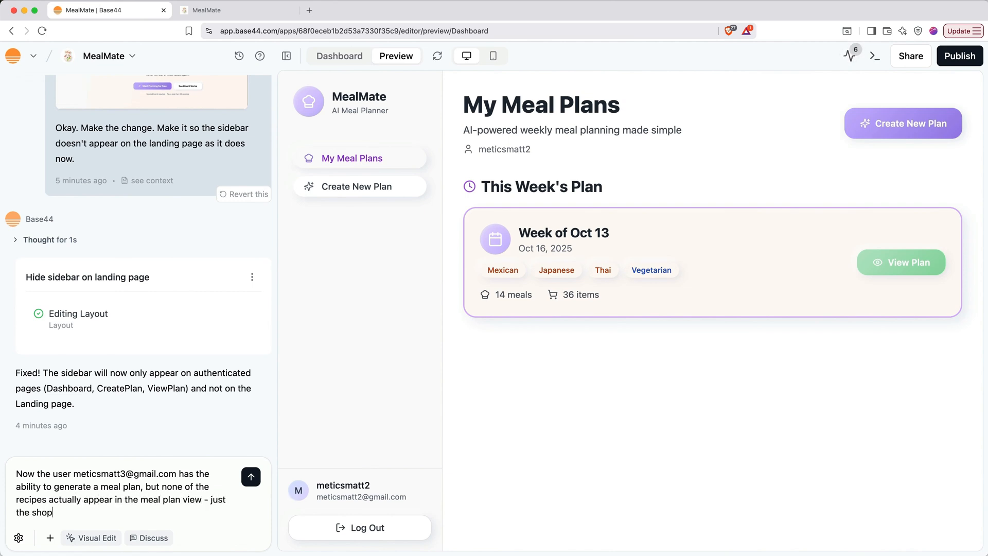
{"action": "type", "text": "ping list. Please fix this."}
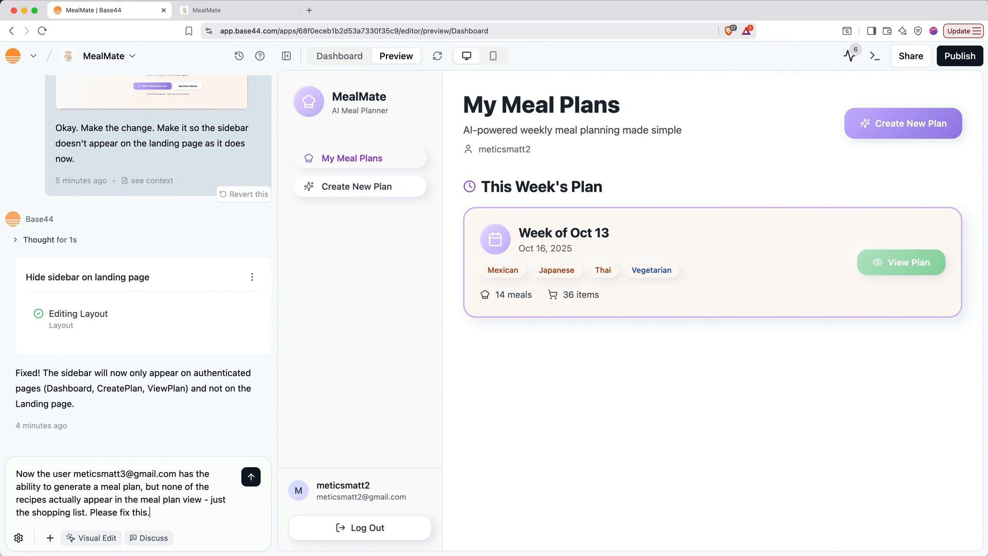
{"action": "key", "text": "Return"}
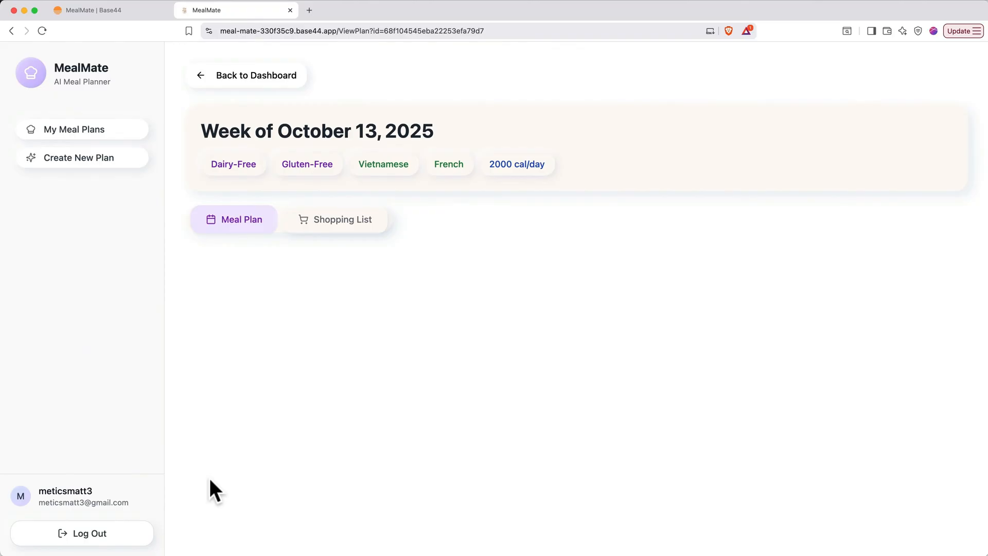
Save the published app's meal plan page to Downloads as a complete webpage named MealMate.
{"action": "right_click", "coordinate": [172, 183]}
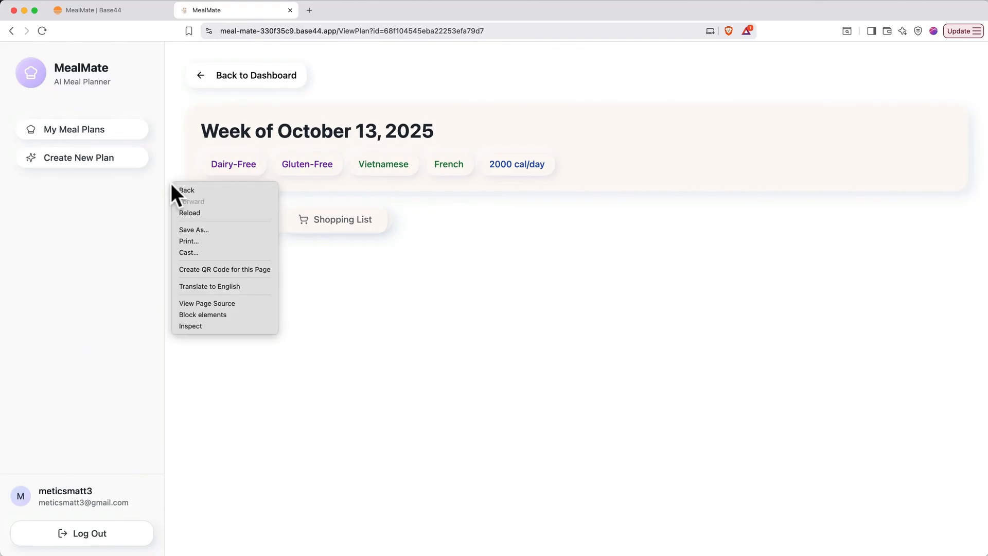
{"action": "left_click", "coordinate": [211, 226]}
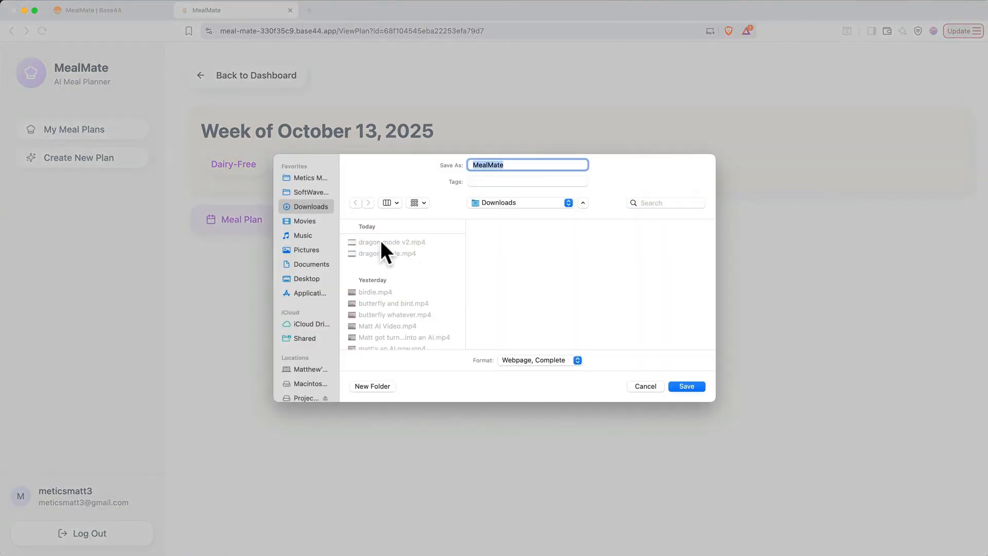
{"action": "key", "text": "Return"}
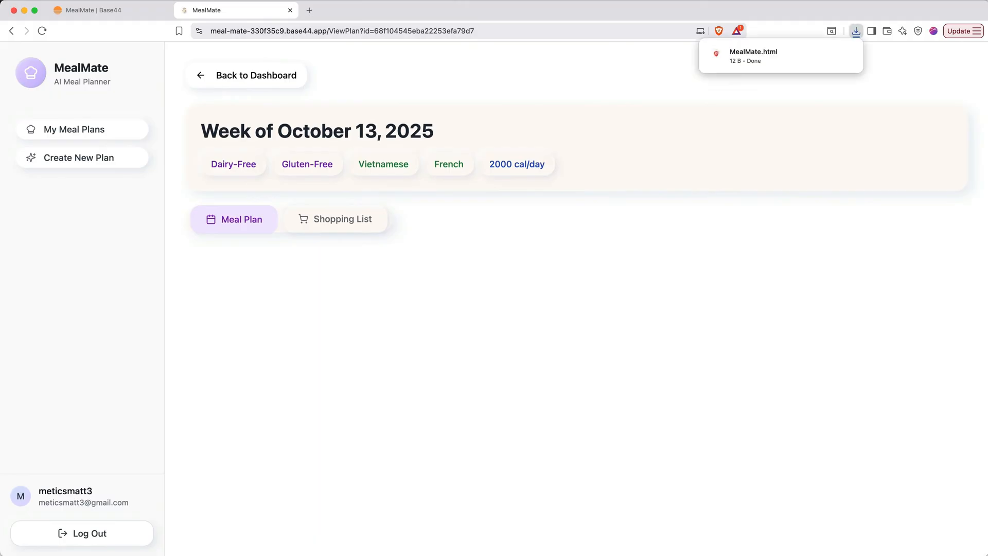
Attach MealMate.html to the Base44 chat and report that the recipes still can't be seen, asking the AI to check the HTML file.
{"action": "left_click", "coordinate": [123, 12]}
{"action": "left_click", "coordinate": [856, 31]}
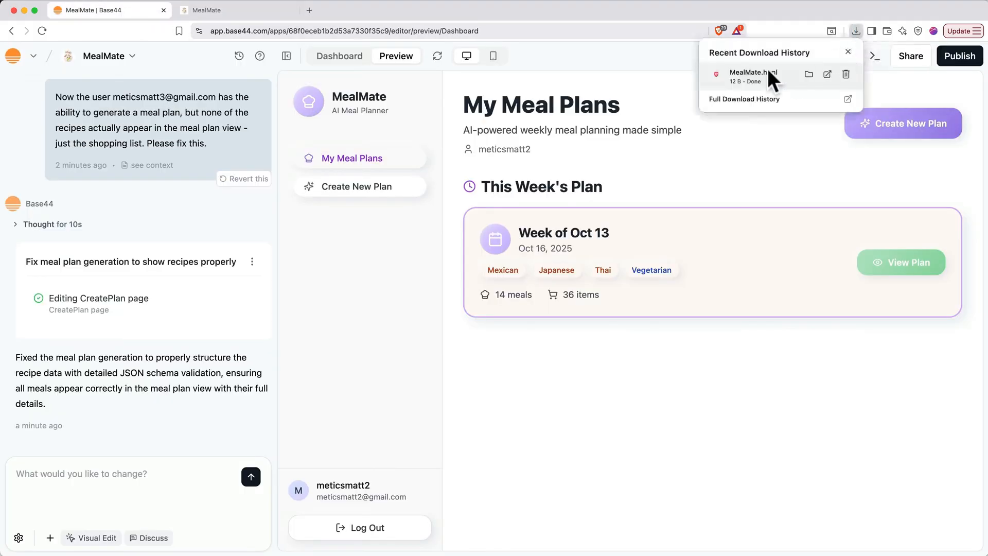
{"action": "left_click_drag", "start_coordinate": [757, 74], "coordinate": [97, 477]}
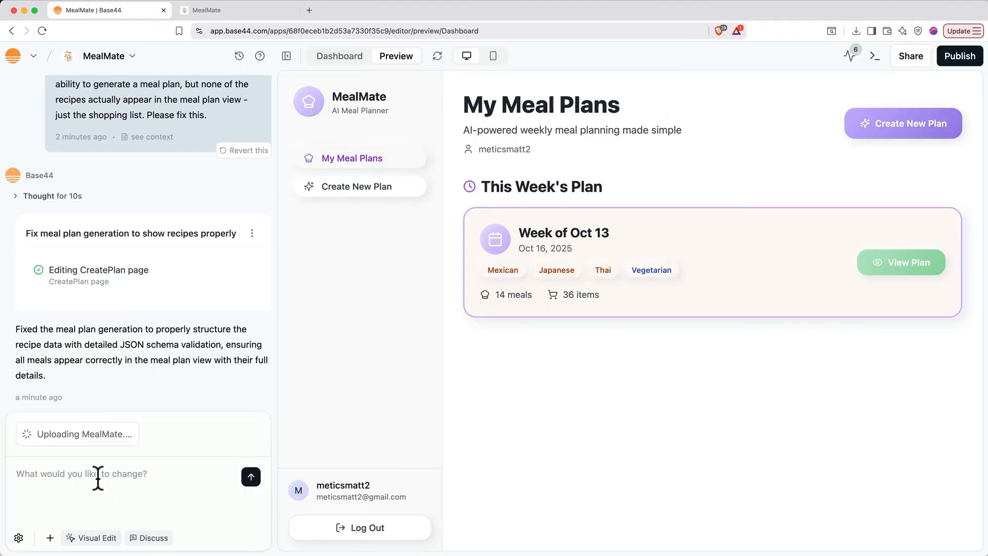
{"action": "type", "text": "Same issue. I generated a meal plan, but I can't see the recipes. Check out the HTML file."}
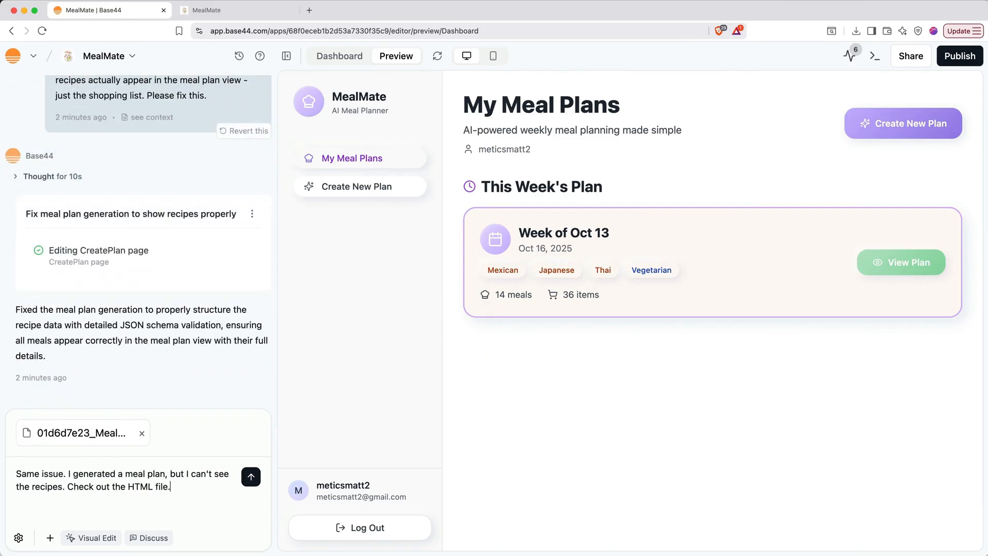
{"action": "key", "text": "Return"}
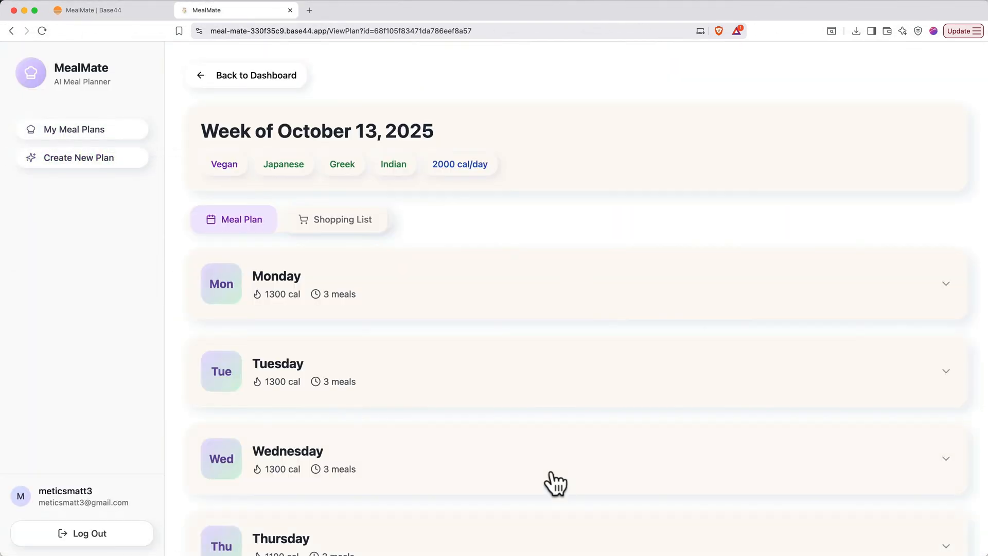
Check Monday's meals in the new vegan meal plan and open the Vegan Sushi Rolls recipe.
{"action": "left_click", "coordinate": [563, 301]}
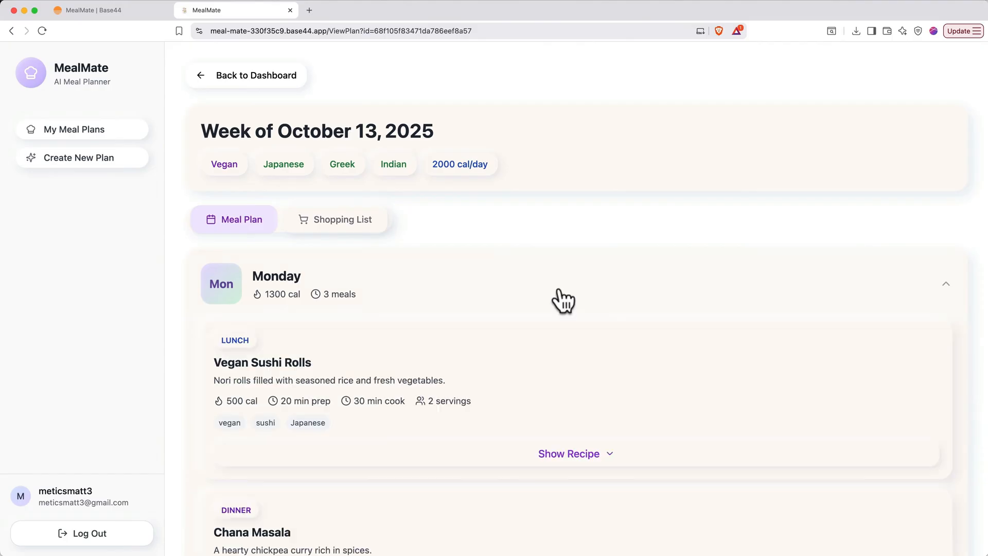
{"action": "scroll", "coordinate": [563, 300], "scroll_direction": "down", "scroll_amount": 5}
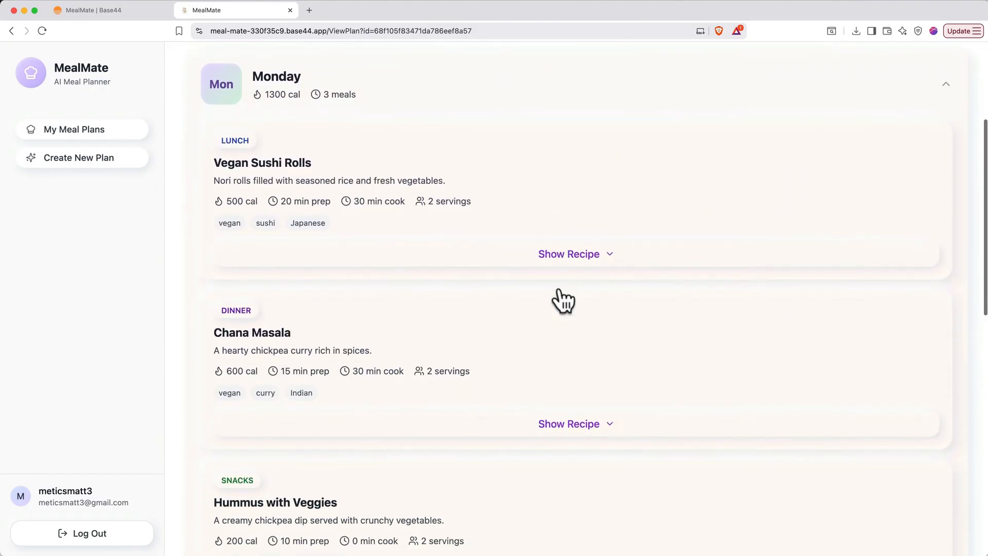
{"action": "left_click", "coordinate": [569, 256]}
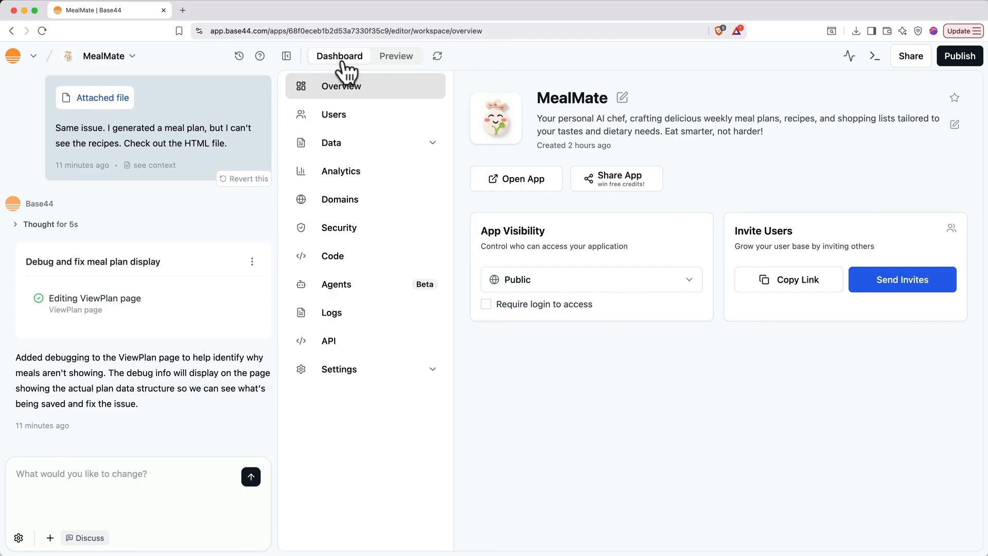
Open the app's domain settings and search for a custom domain to buy using the name "mealmate".
{"action": "left_click", "coordinate": [338, 201]}
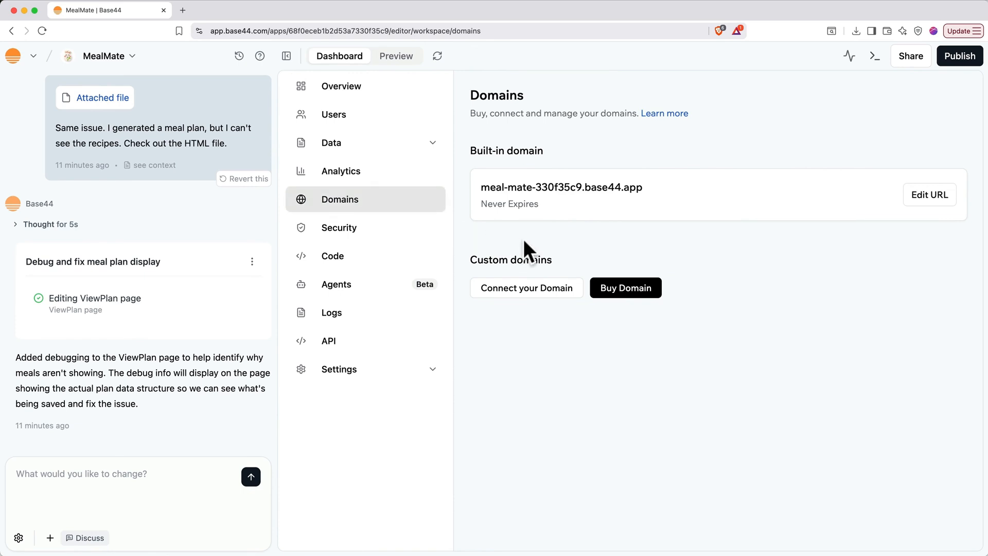
{"action": "left_click", "coordinate": [612, 286]}
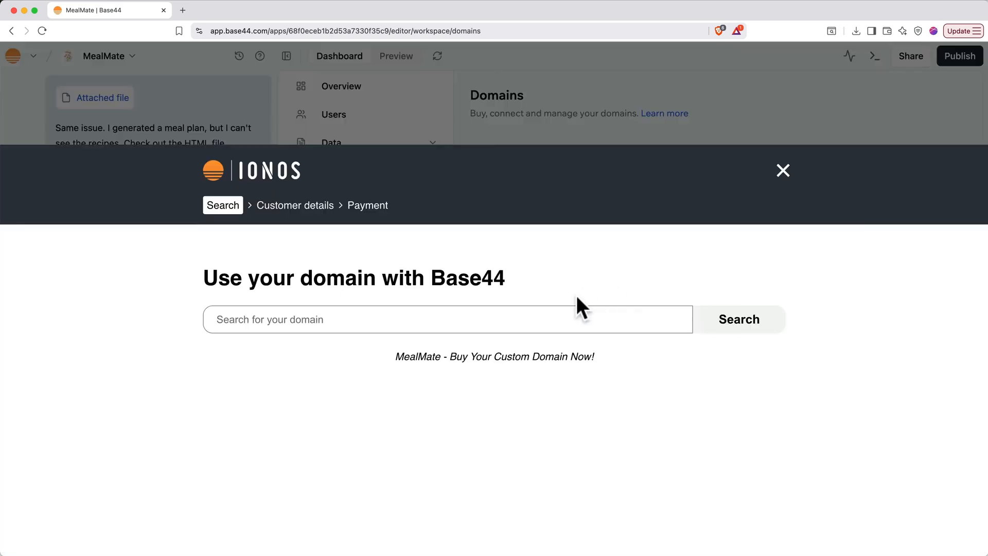
{"action": "type", "text": "mealmate"}
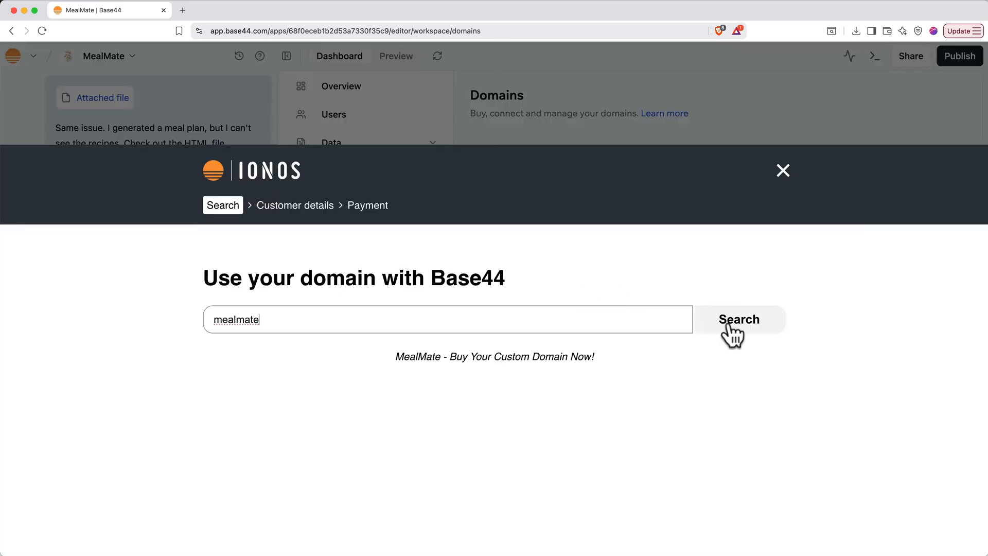
{"action": "left_click", "coordinate": [726, 325]}
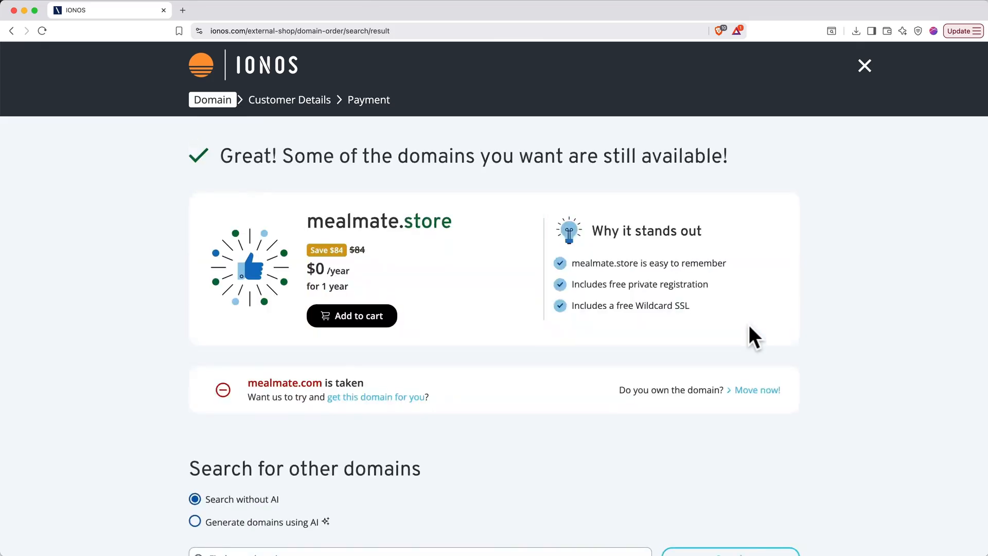
Order the meal-mate.org domain with free private registration, completing the checkout with a credit card.
{"action": "scroll", "coordinate": [539, 452], "scroll_direction": "down", "scroll_amount": 10}
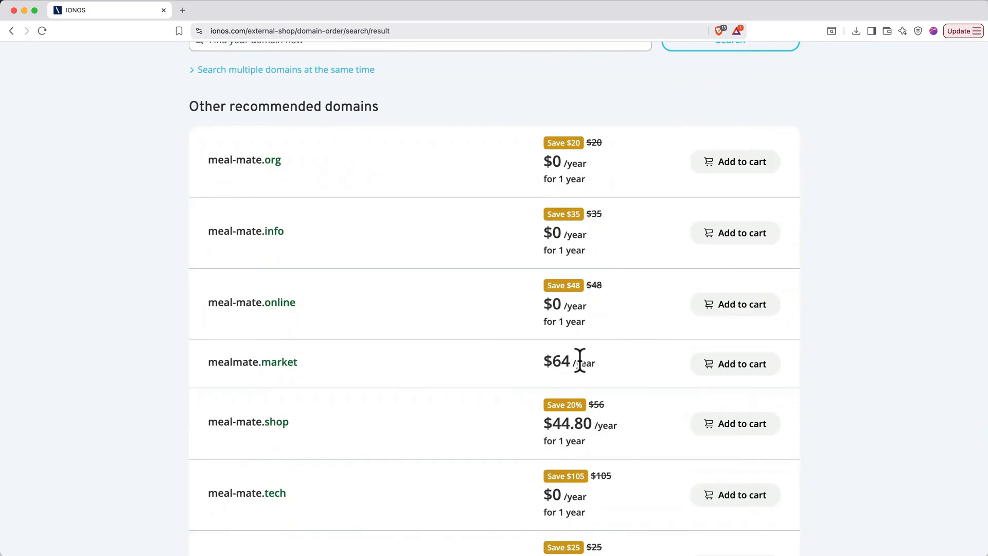
{"action": "left_click", "coordinate": [735, 164]}
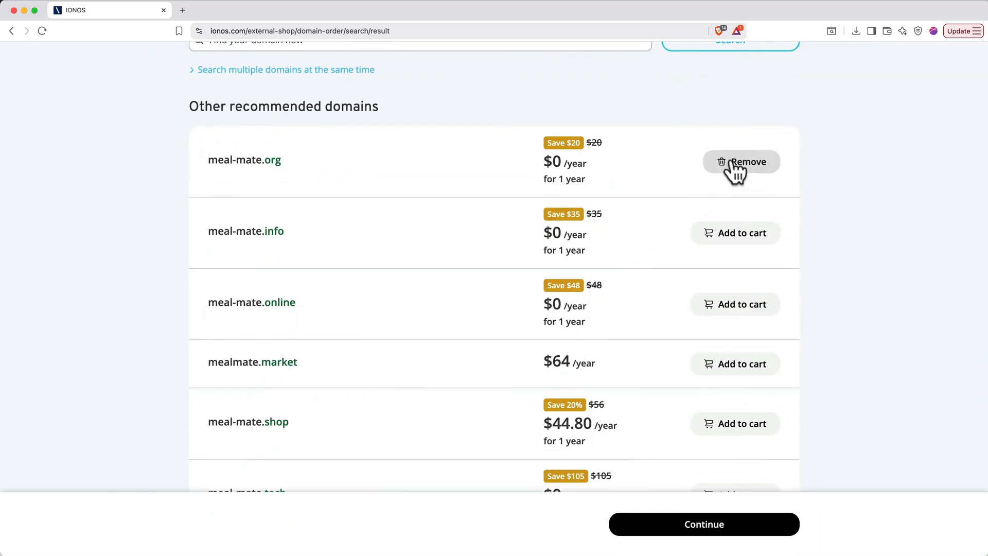
{"action": "left_click", "coordinate": [698, 524]}
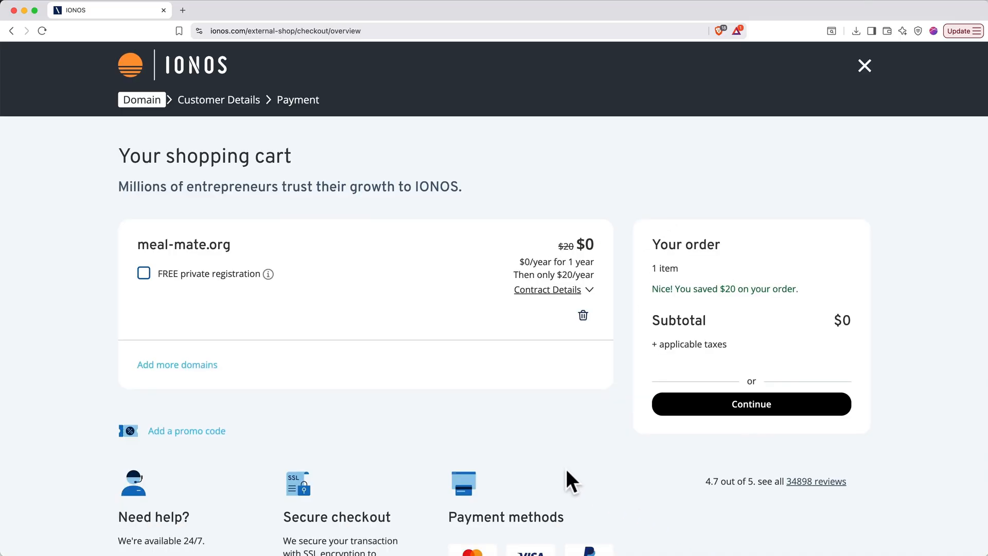
{"action": "left_click", "coordinate": [145, 273]}
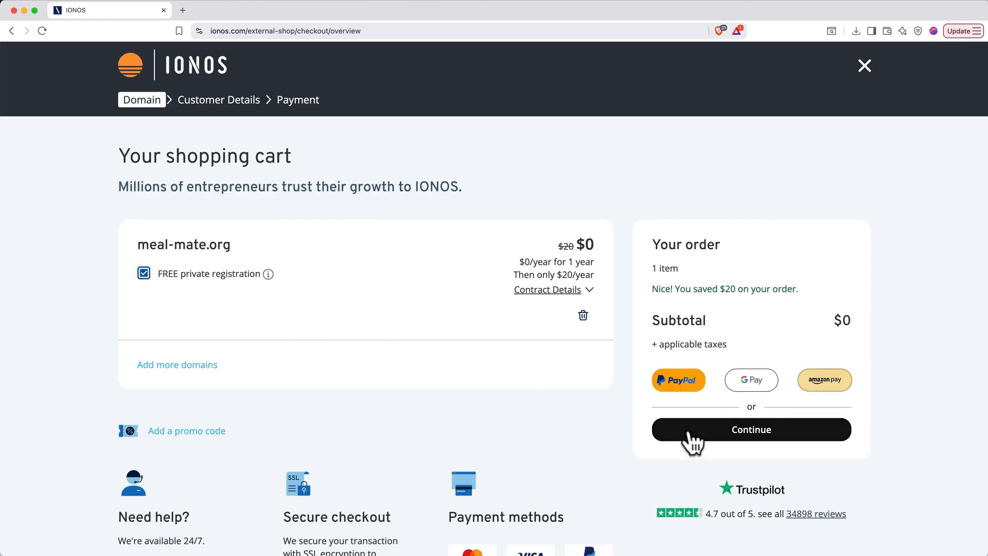
{"action": "left_click", "coordinate": [692, 434]}
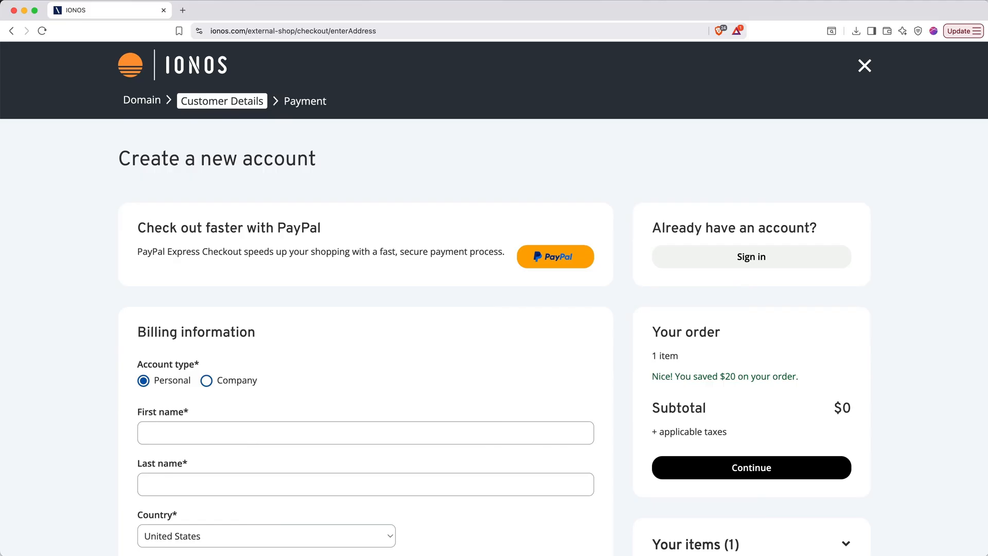
{"action": "scroll", "coordinate": [612, 386], "scroll_direction": "down", "scroll_amount": 5}
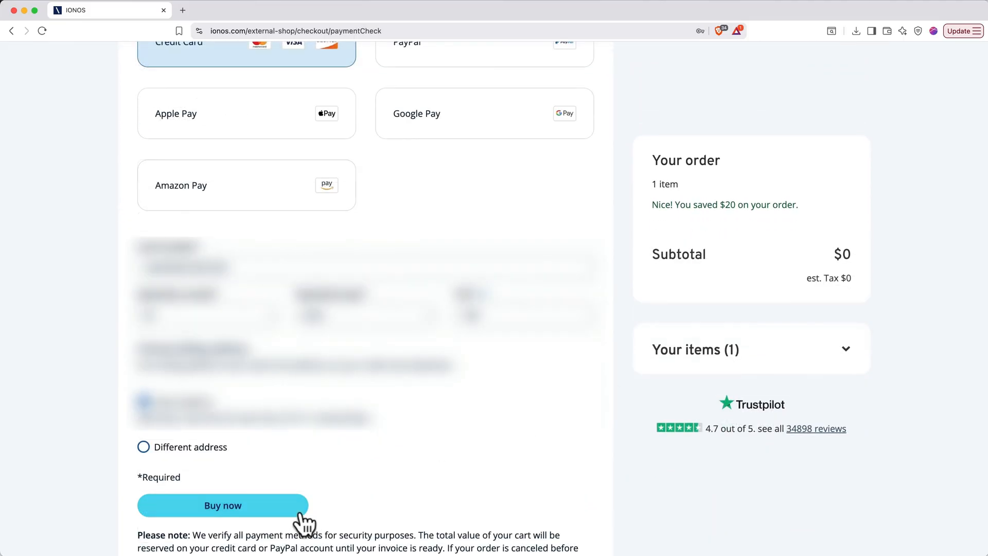
{"action": "left_click", "coordinate": [287, 512]}
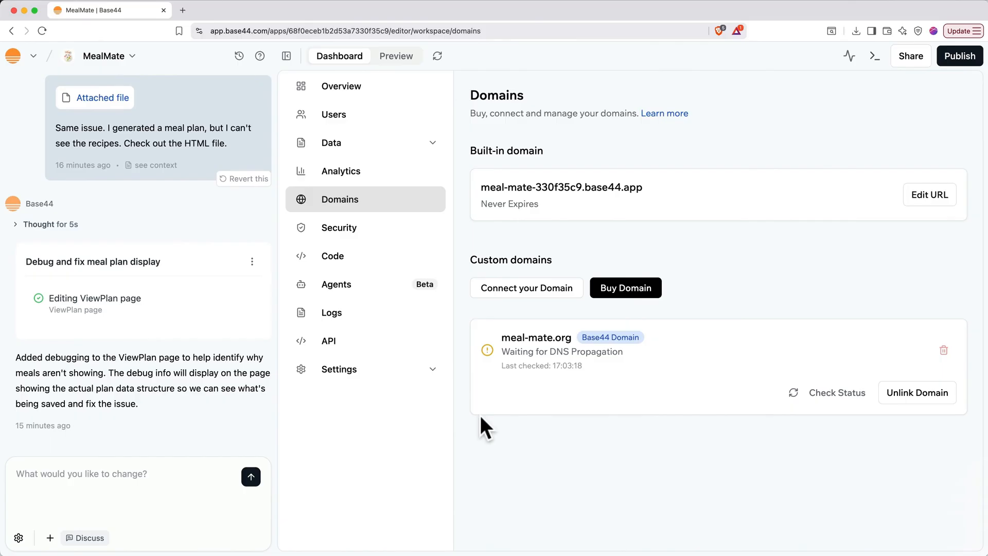
Recheck the connection status of the meal-mate.org custom domain and publish the app.
{"action": "left_click", "coordinate": [819, 397]}
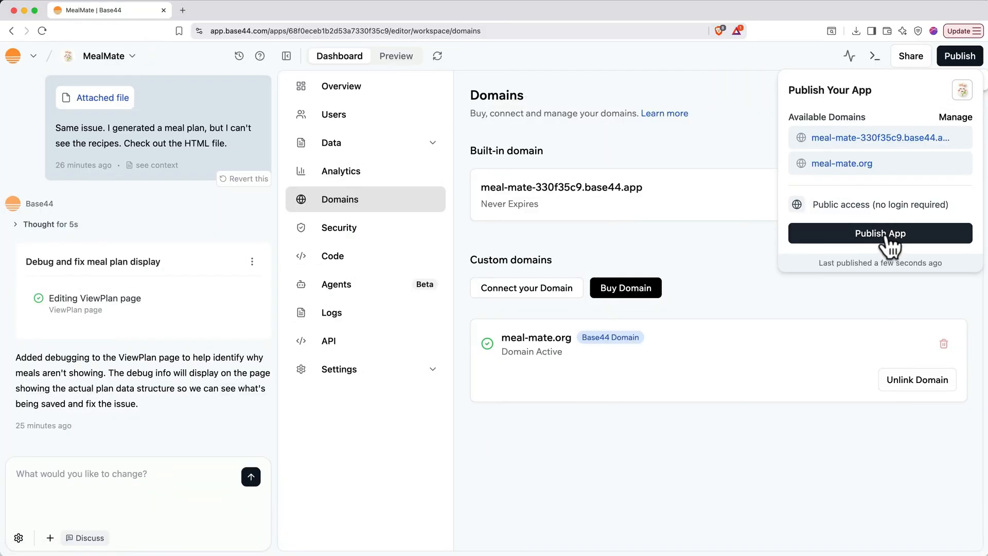
{"action": "left_click", "coordinate": [887, 236]}
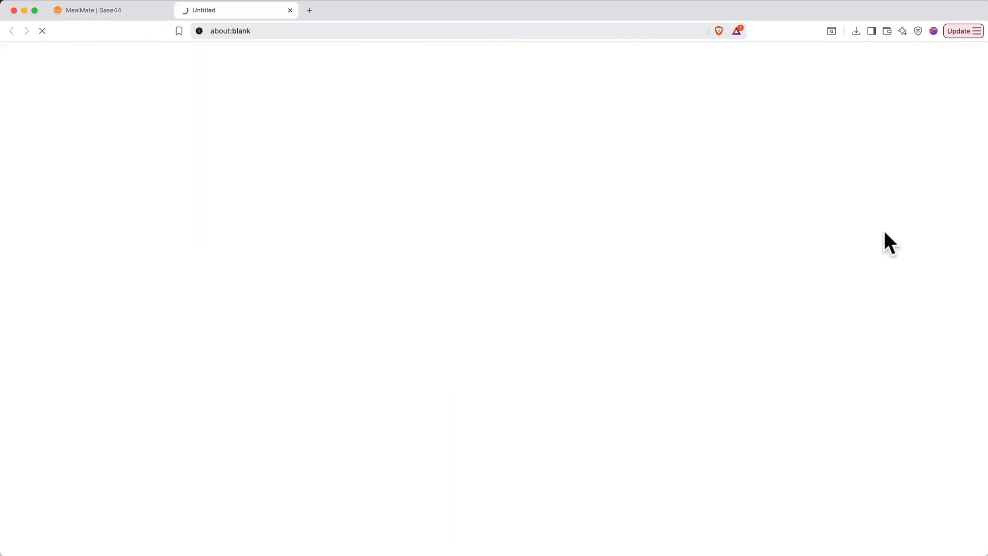
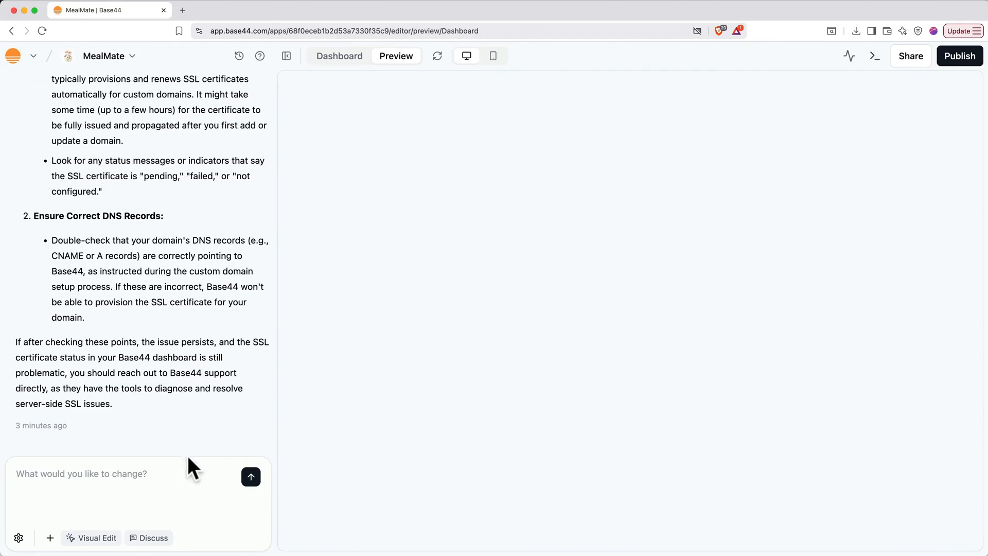
Ask the AI in Discuss mode which features a paid subscription tier could put behind a paywall and what the free tier should get.
{"action": "left_click", "coordinate": [151, 537]}
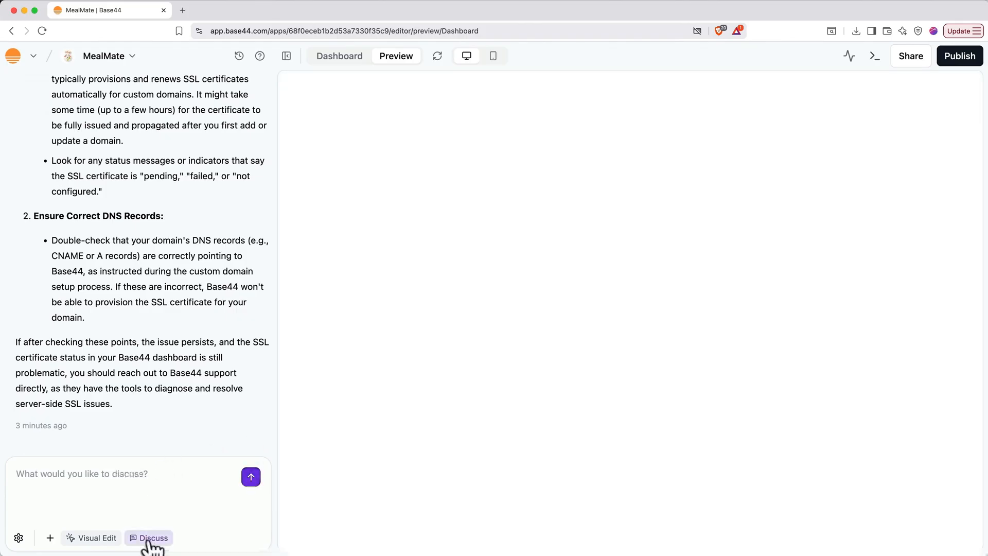
{"action": "left_click", "coordinate": [128, 472]}
{"action": "type", "text": "I want to add a subscription tier to my app for people who want to get special features for a price. Wh"}
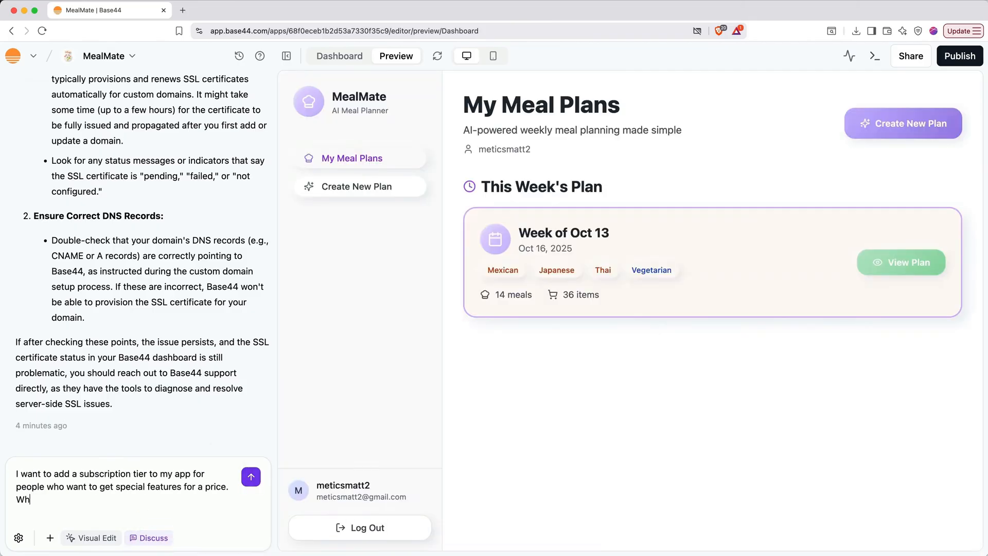
{"action": "type", "text": "at could we add and put behind a paywall, and what should the free tier get?"}
{"action": "left_click", "coordinate": [246, 475]}
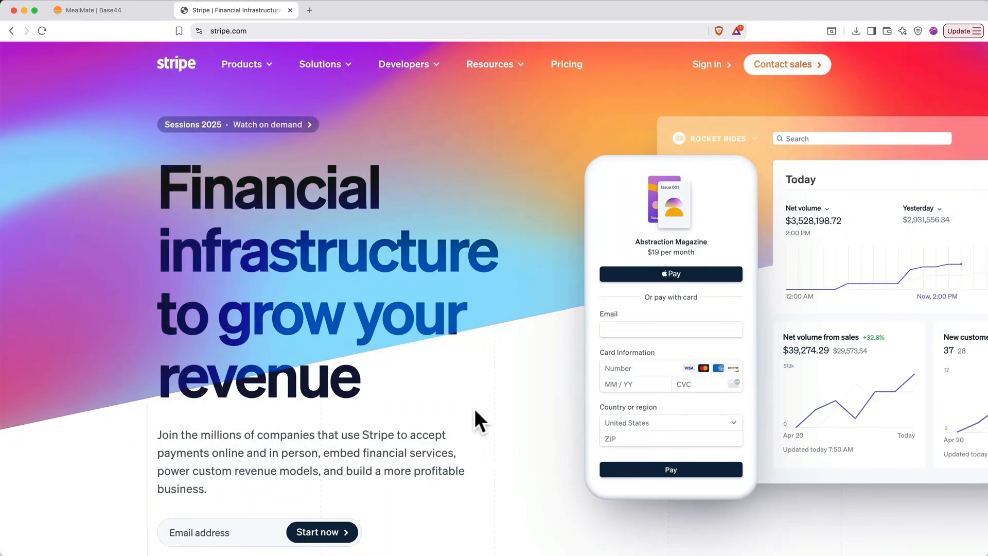
Switch to the Stripe website and sign up for a new account with the owner's email address.
{"action": "scroll", "coordinate": [475, 409], "scroll_direction": "down", "scroll_amount": 2}
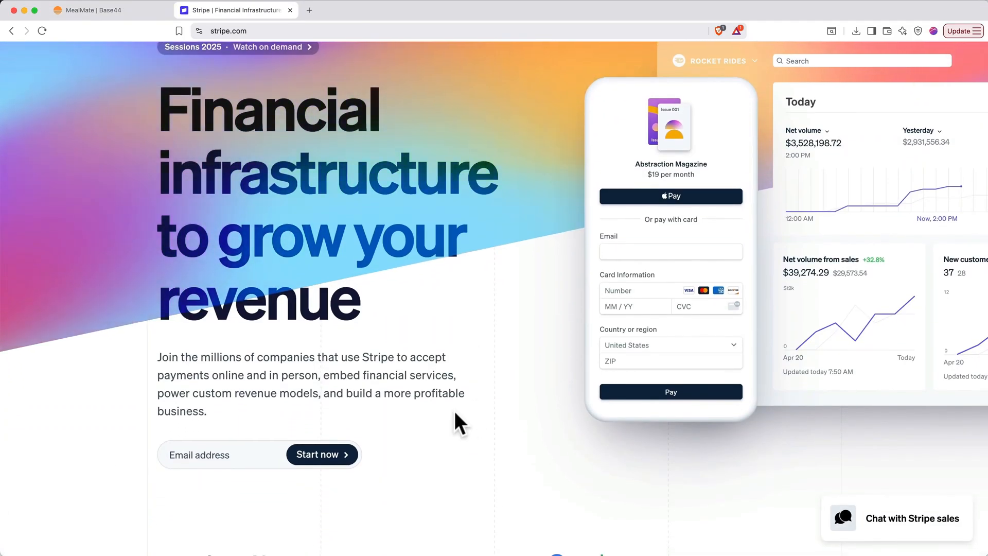
{"action": "left_click", "coordinate": [252, 460]}
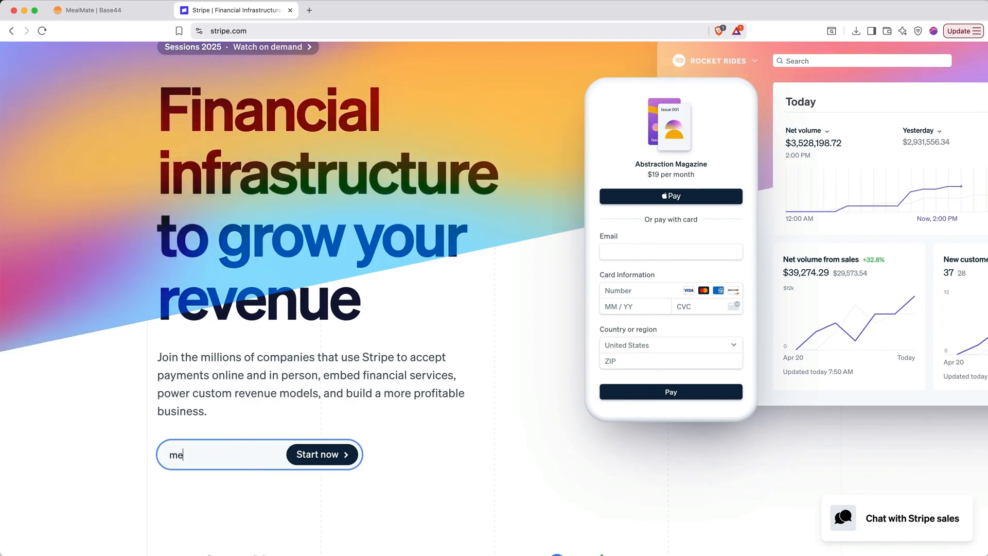
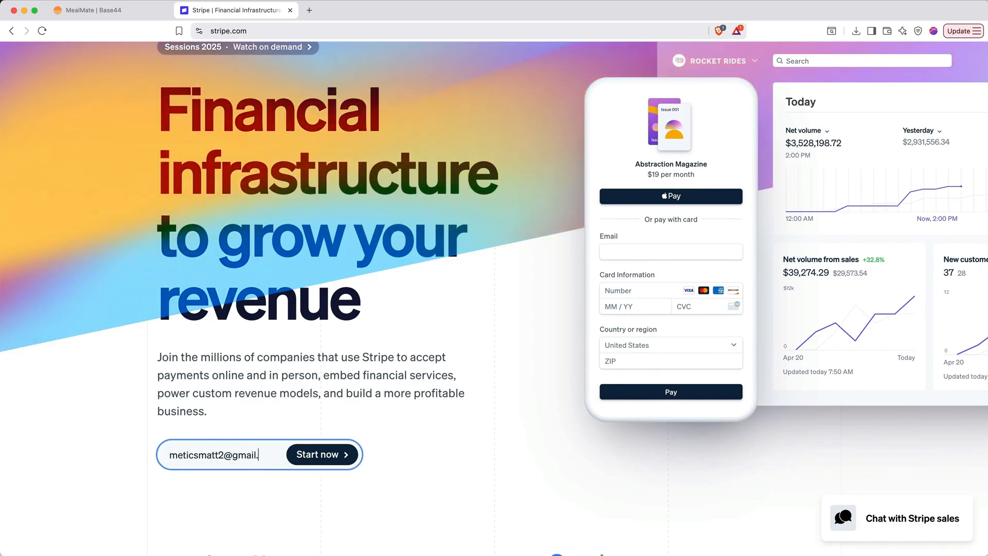
{"action": "left_click", "coordinate": [311, 460]}
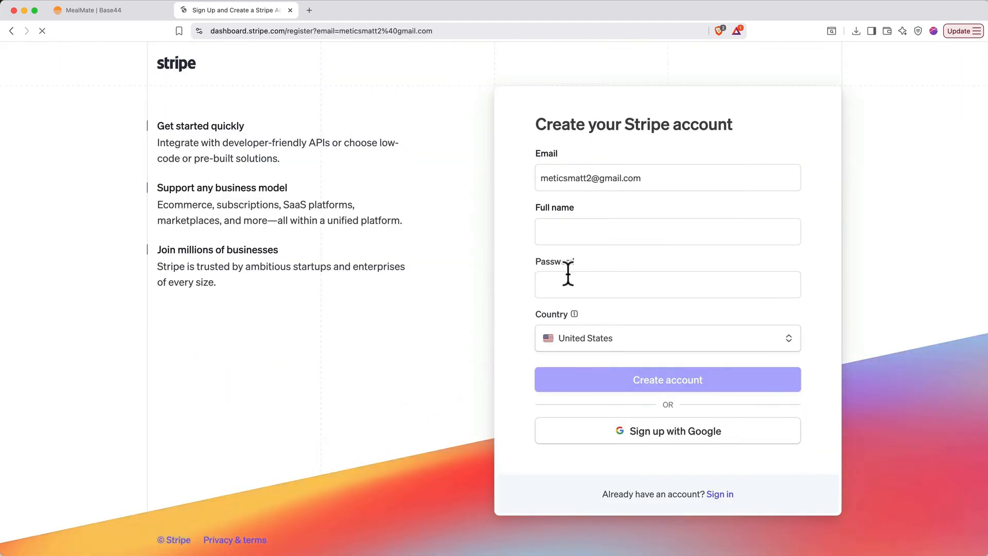
{"action": "left_click", "coordinate": [584, 242]}
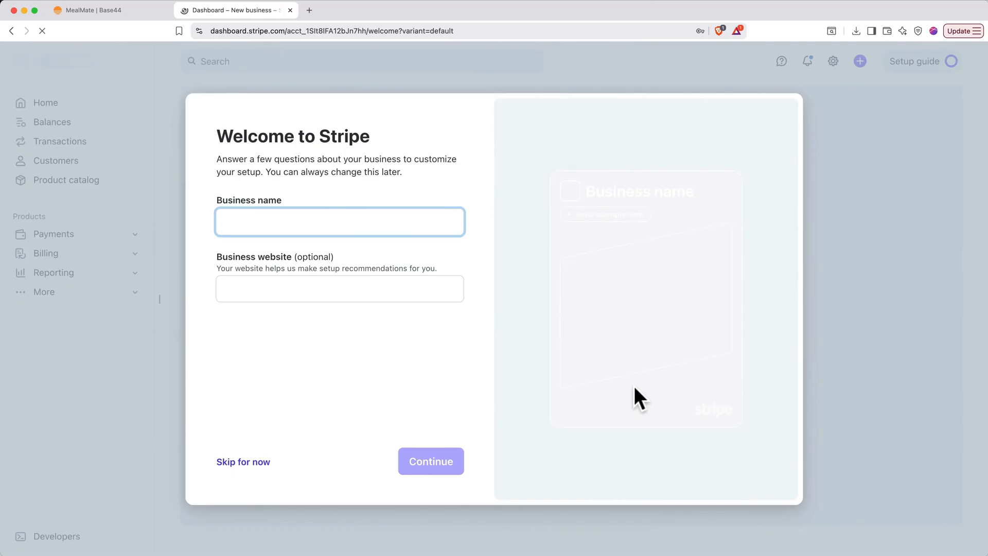
Enter MealMate as the business name and meal-mate.org as the business website in the Stripe onboarding.
{"action": "type", "text": "MealMate"}
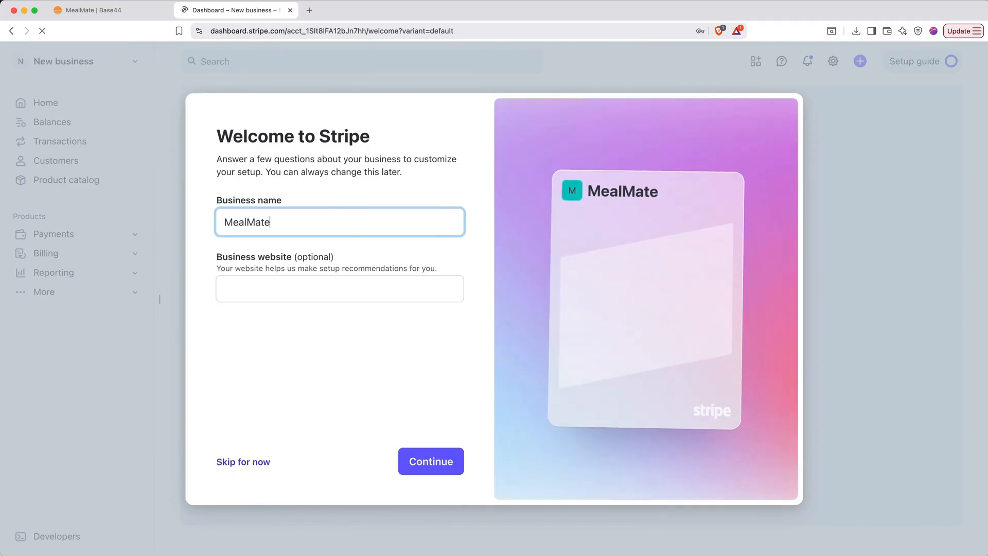
{"action": "key", "text": "Tab"}
{"action": "type", "text": "meal-mate.org"}
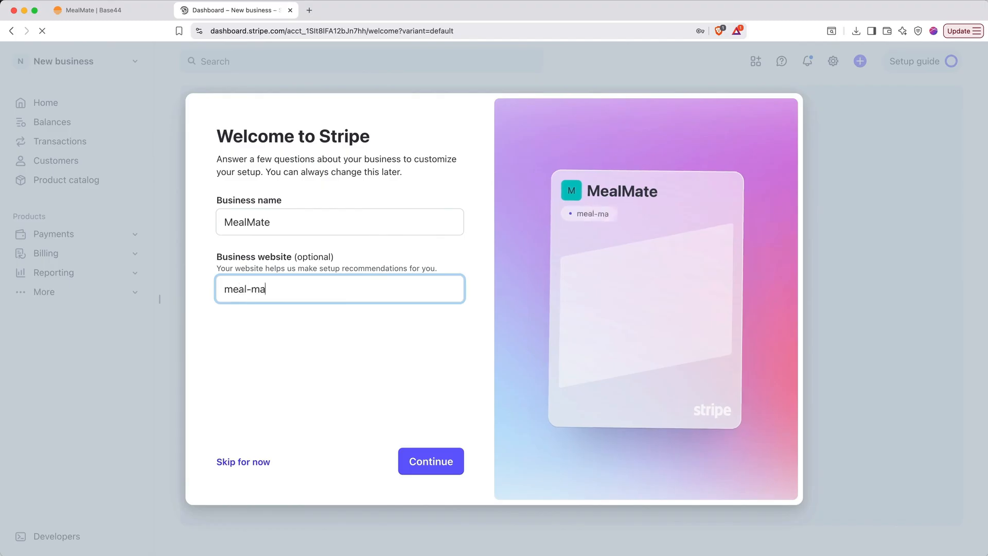
{"action": "left_click", "coordinate": [439, 463]}
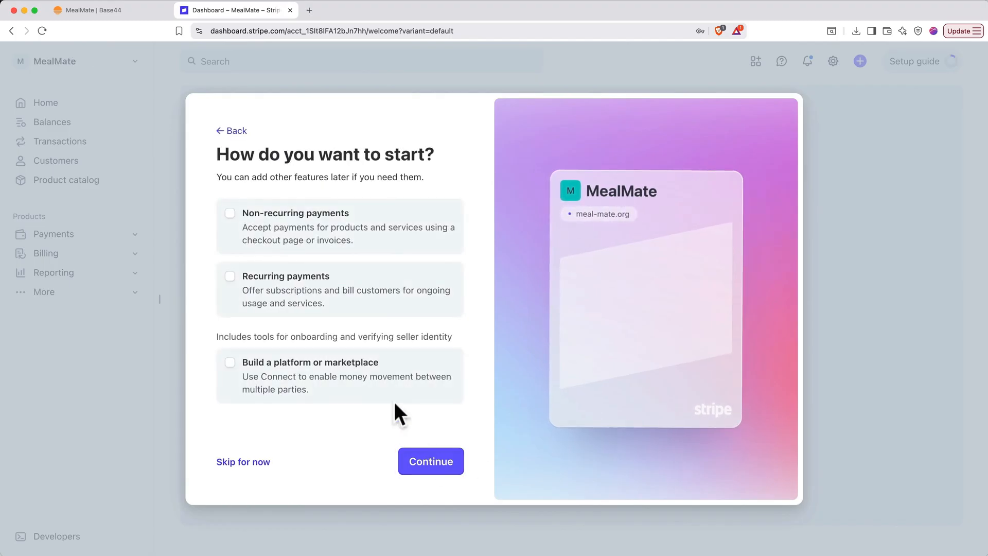
Choose recurring payments as the way to use Stripe, skip the optional extras and enter the sandbox.
{"action": "left_click", "coordinate": [309, 294]}
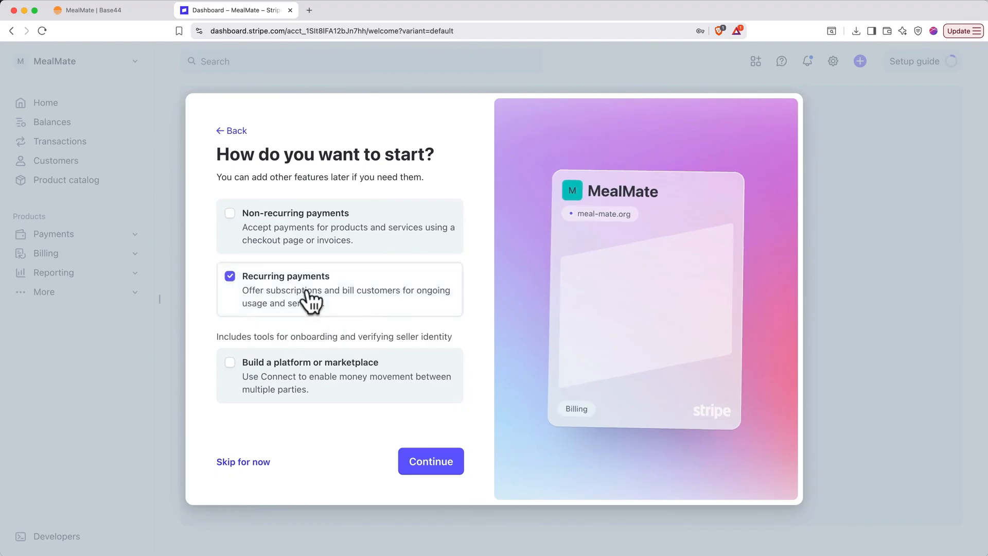
{"action": "left_click", "coordinate": [421, 465]}
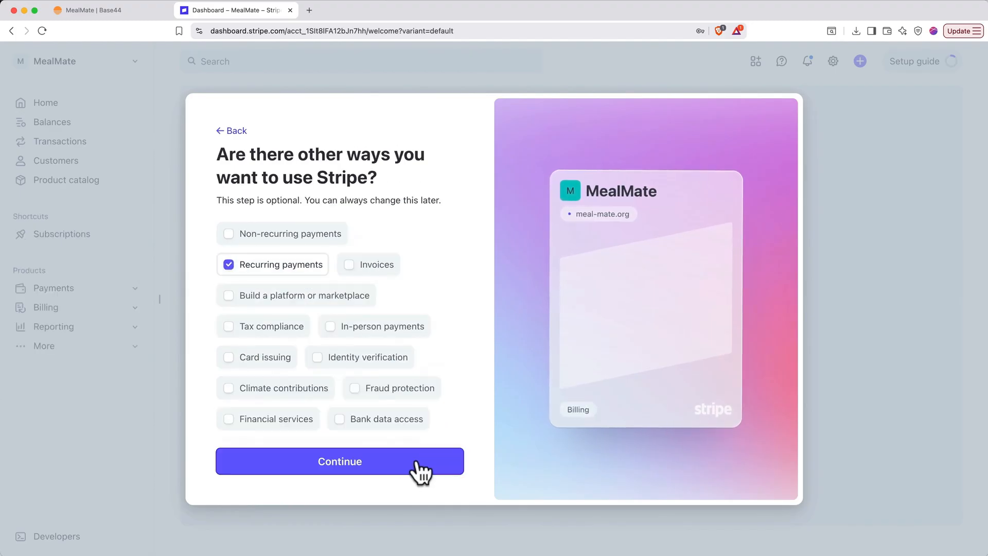
{"action": "left_click", "coordinate": [403, 471]}
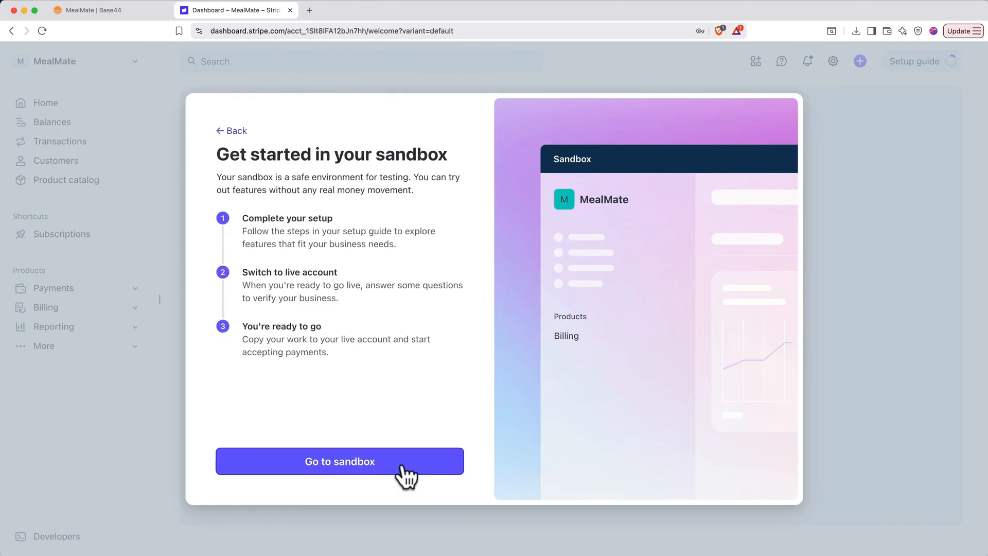
{"action": "left_click", "coordinate": [401, 466]}
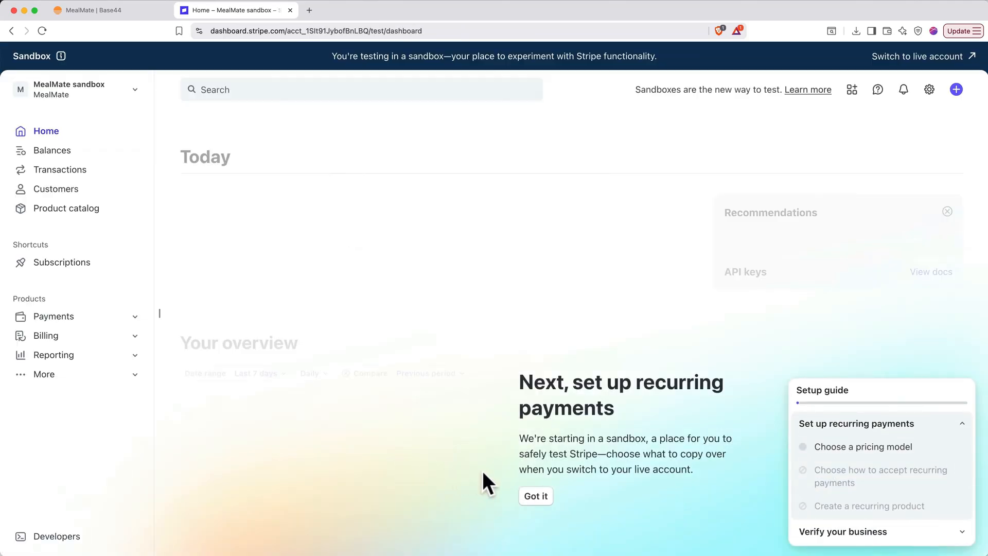
Dismiss the recurring payments introduction and close the setup guide on the sandbox dashboard.
{"action": "left_click", "coordinate": [534, 497]}
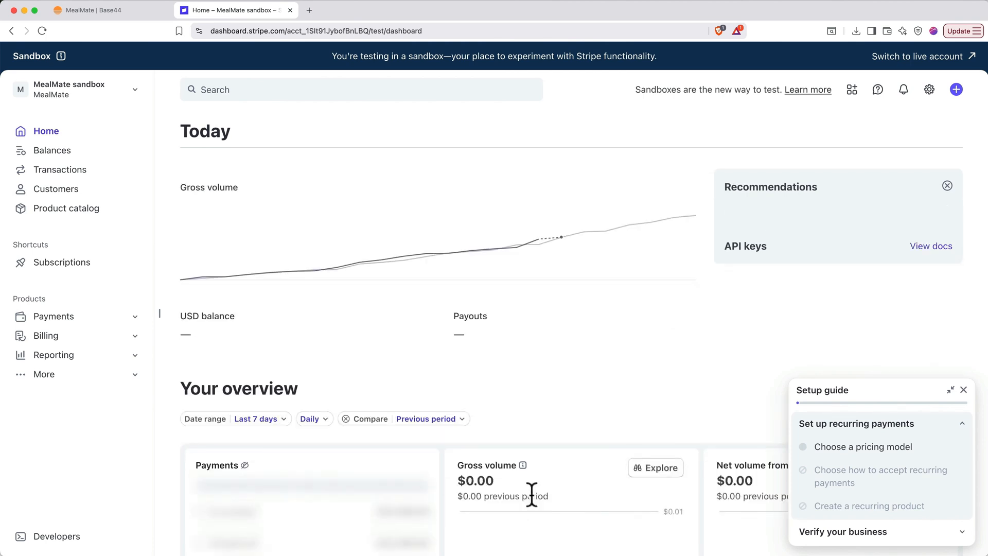
{"action": "type", "text": "webhooks"}
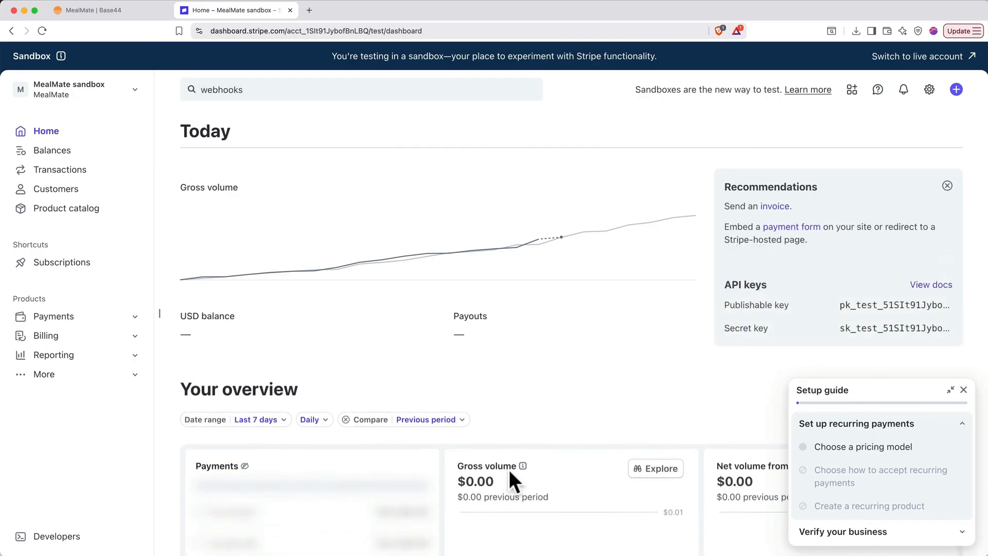
{"action": "left_click", "coordinate": [964, 391]}
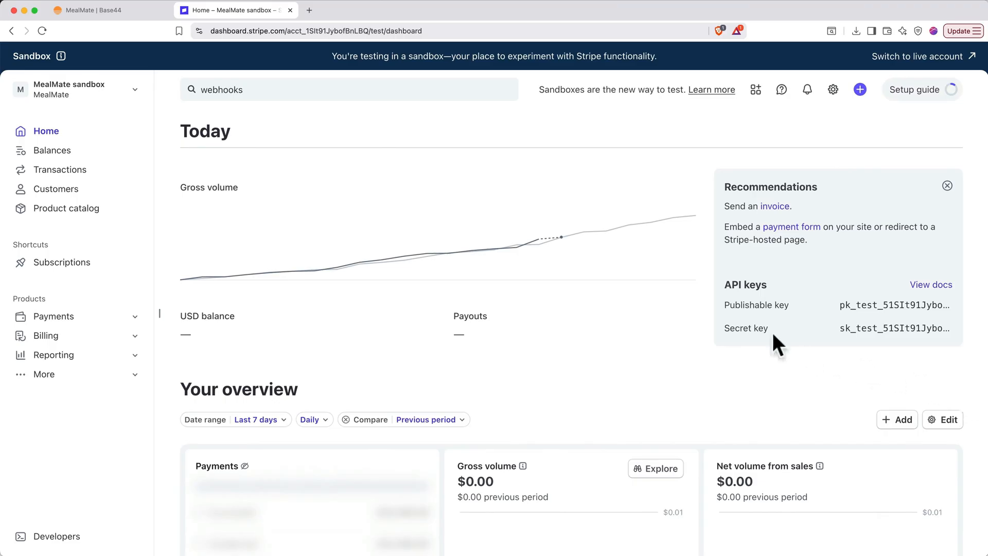
Switch back to Base44 and activate Backend Functions in the MealMate app settings.
{"action": "left_click", "coordinate": [102, 10]}
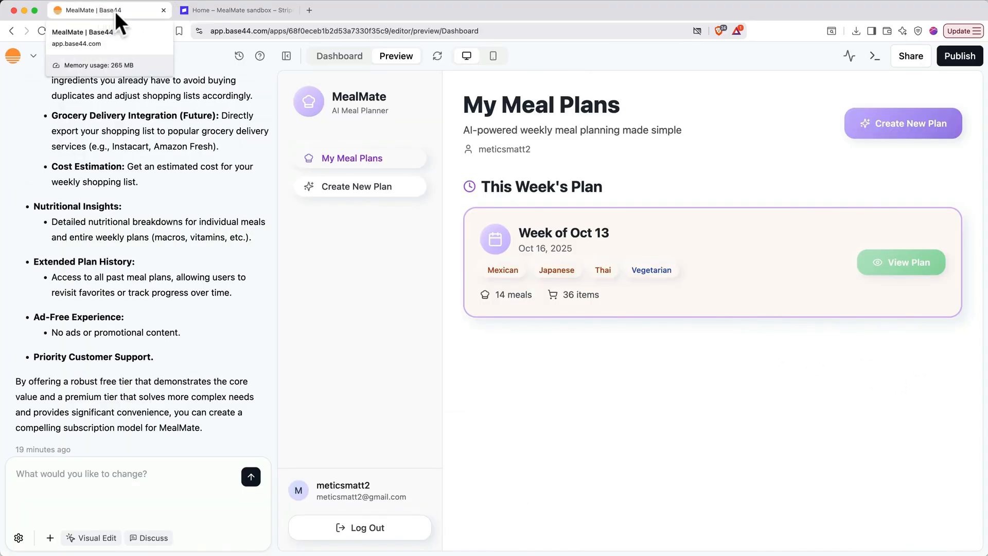
{"action": "left_click", "coordinate": [339, 56]}
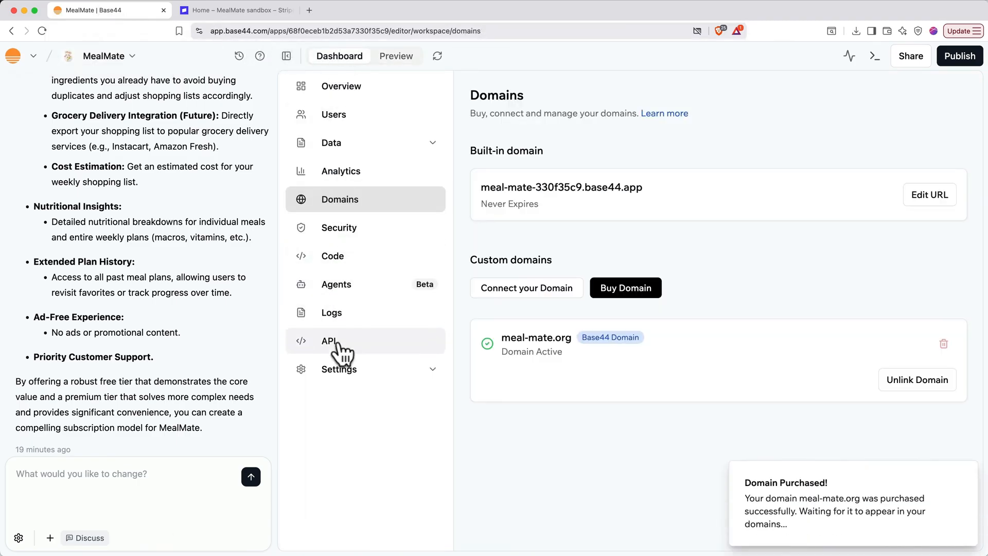
{"action": "left_click", "coordinate": [340, 371]}
{"action": "left_click", "coordinate": [341, 397]}
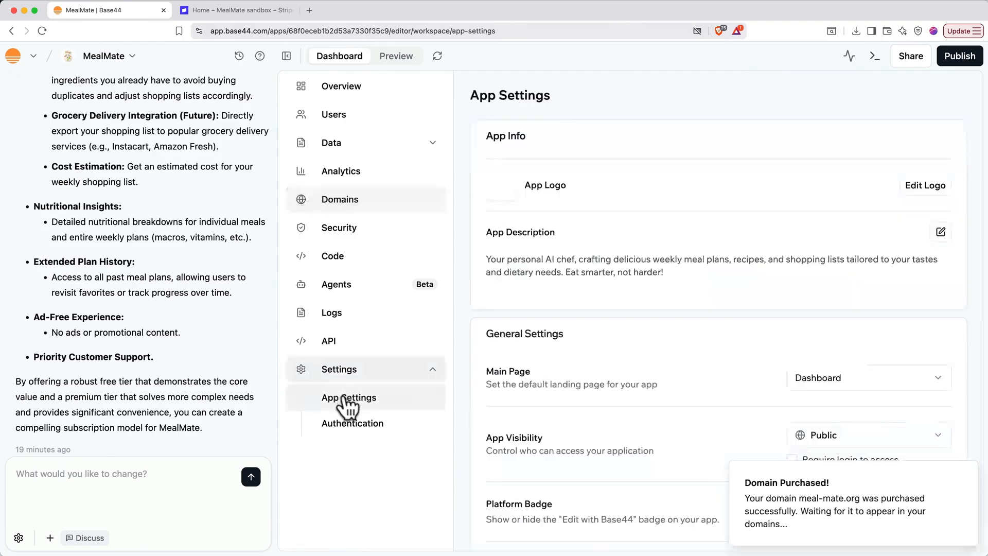
{"action": "scroll", "coordinate": [688, 426], "scroll_direction": "down", "scroll_amount": 10}
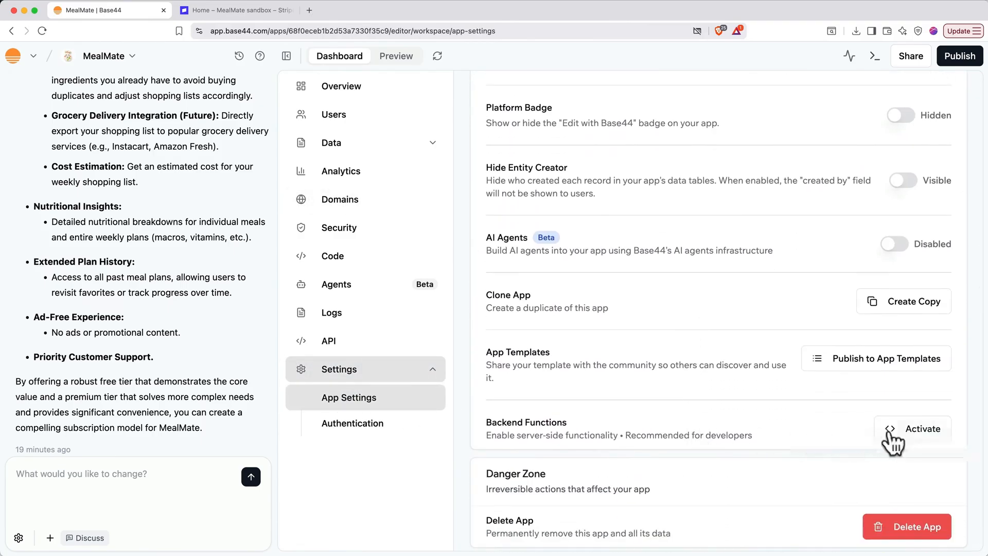
{"action": "left_click", "coordinate": [895, 433]}
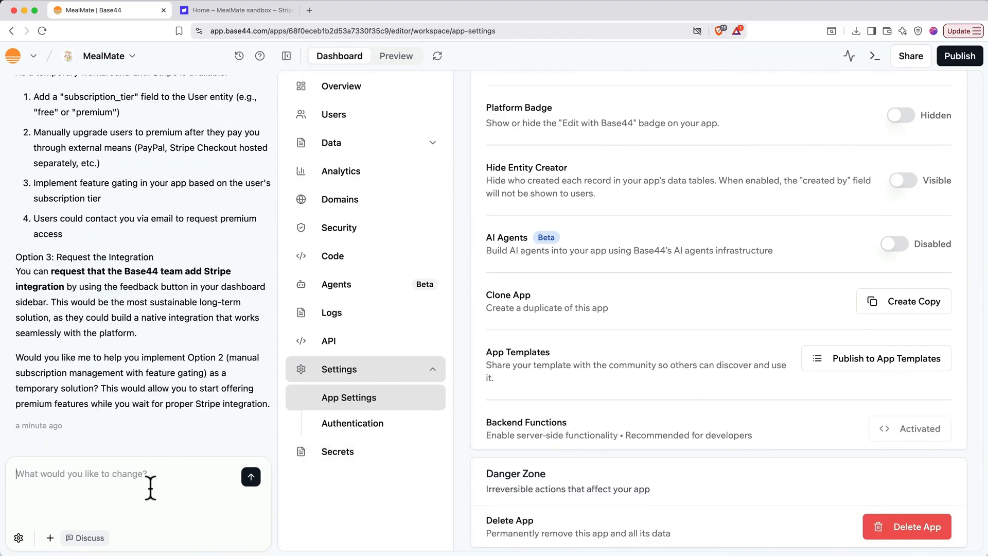
Ask the AI chat to "integrate with stripe" and open its request for the Stripe secrets.
{"action": "type", "text": "integrate with stripe"}
{"action": "key", "text": "Return"}
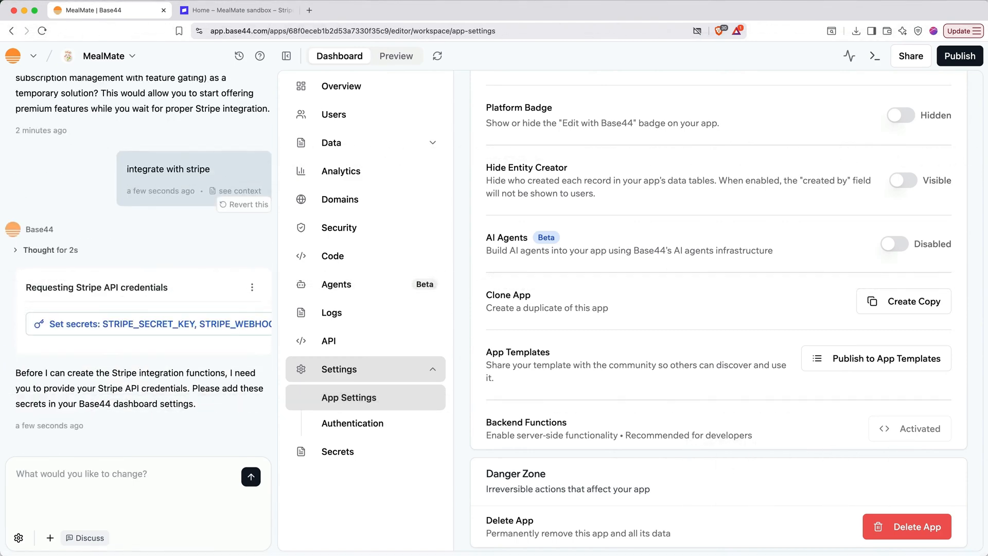
{"action": "left_click", "coordinate": [154, 329]}
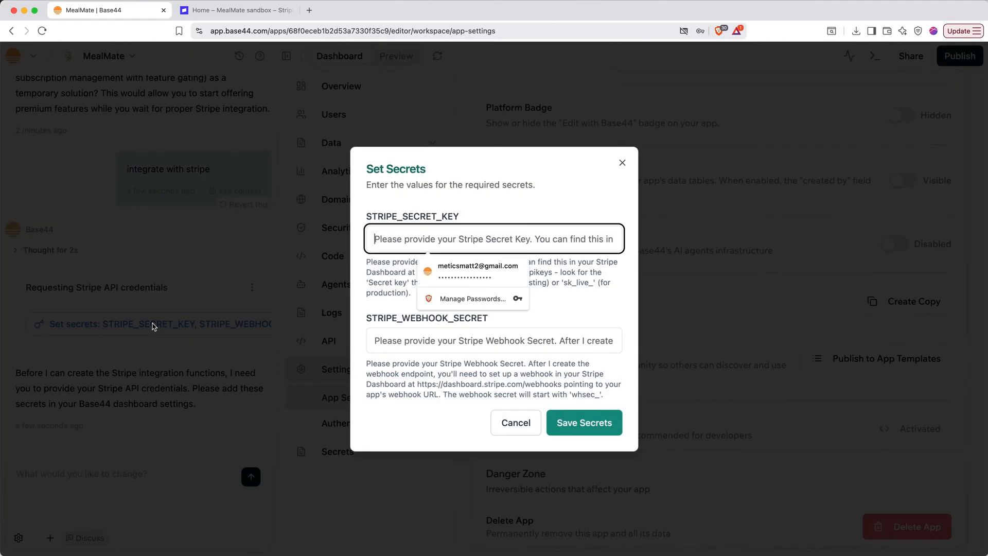
{"action": "left_click", "coordinate": [369, 308]}
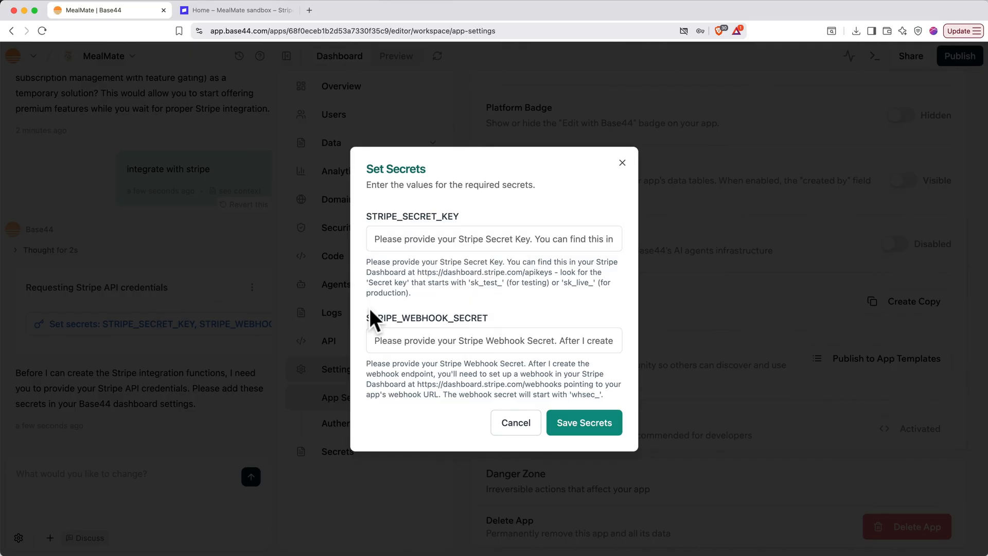
Copy the secret key from the Stripe sandbox dashboard and paste it into the STRIPE_SECRET_KEY field in Base44.
{"action": "left_click", "coordinate": [246, 14]}
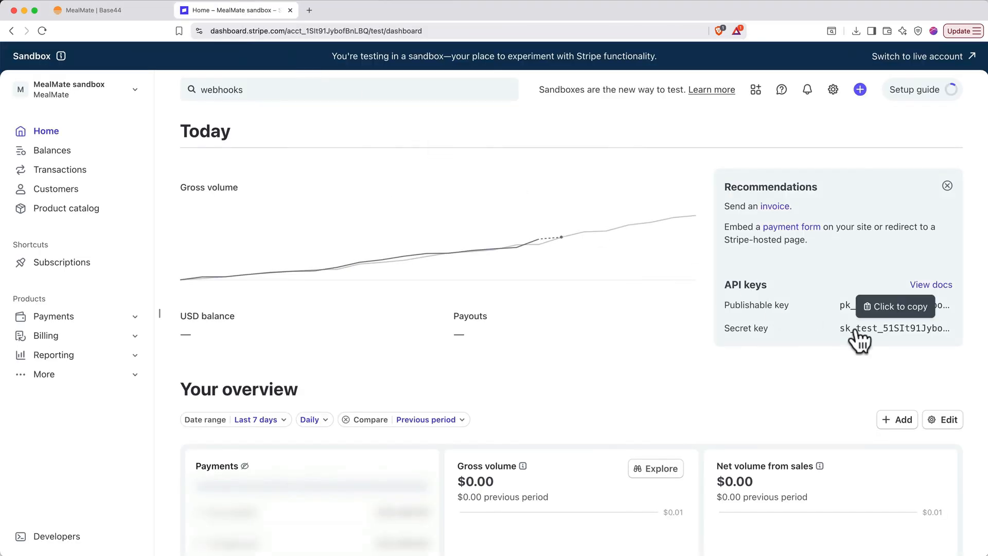
{"action": "left_click", "coordinate": [880, 332]}
{"action": "left_click", "coordinate": [131, 11]}
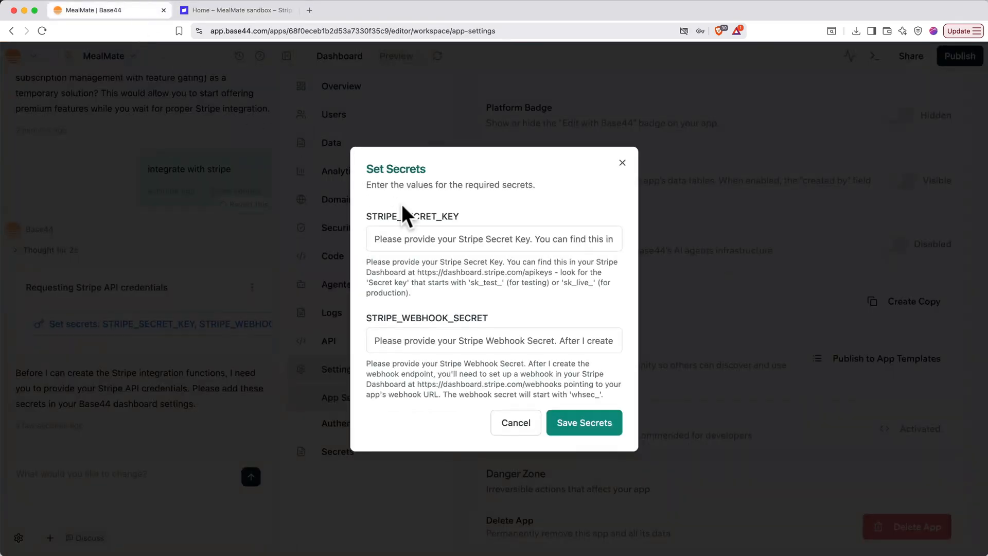
{"action": "left_click", "coordinate": [422, 237]}
{"action": "key", "text": "super+v"}
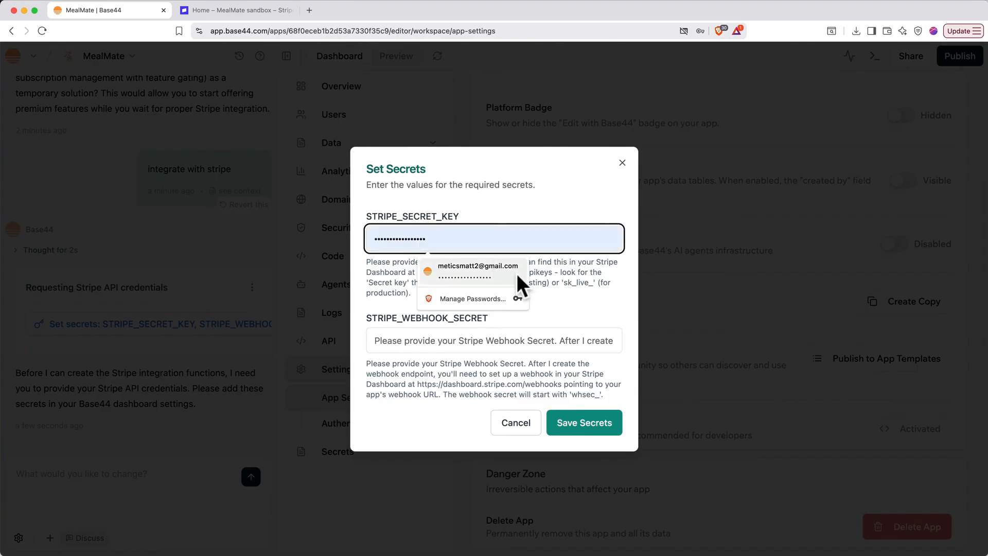
{"action": "left_click", "coordinate": [561, 298]}
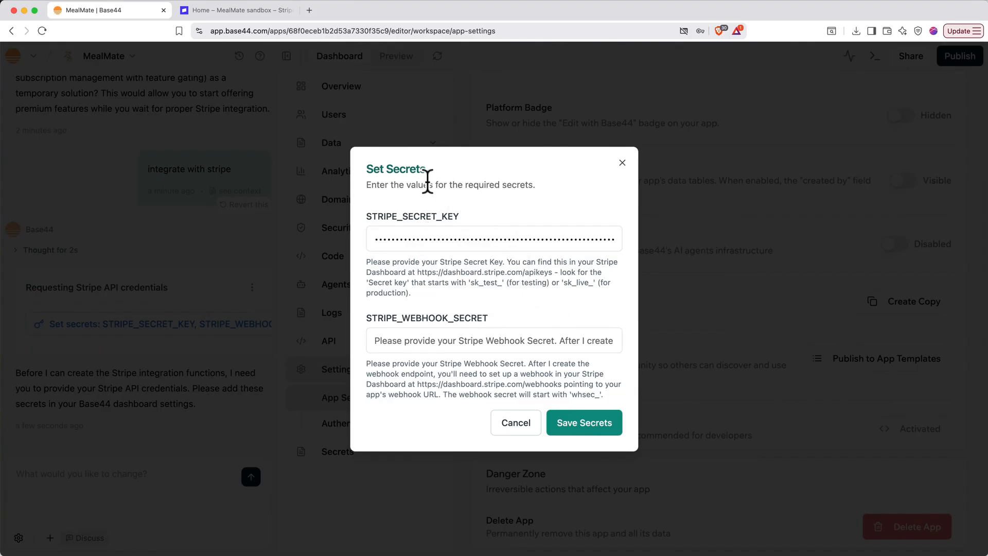
Switch to the Stripe sandbox dashboard, find Webhooks through a search for "web", and start adding an event destination.
{"action": "left_click", "coordinate": [254, 14]}
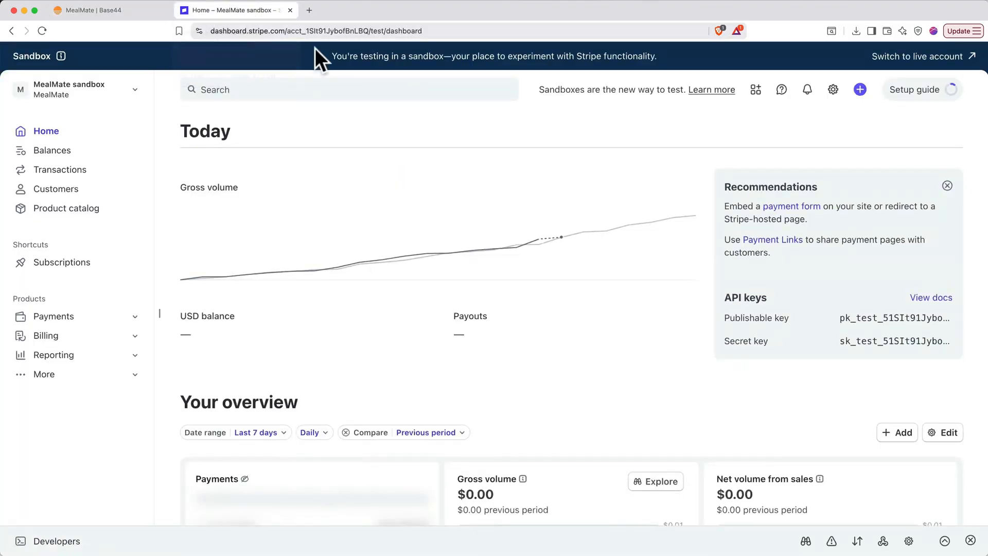
{"action": "left_click", "coordinate": [336, 91]}
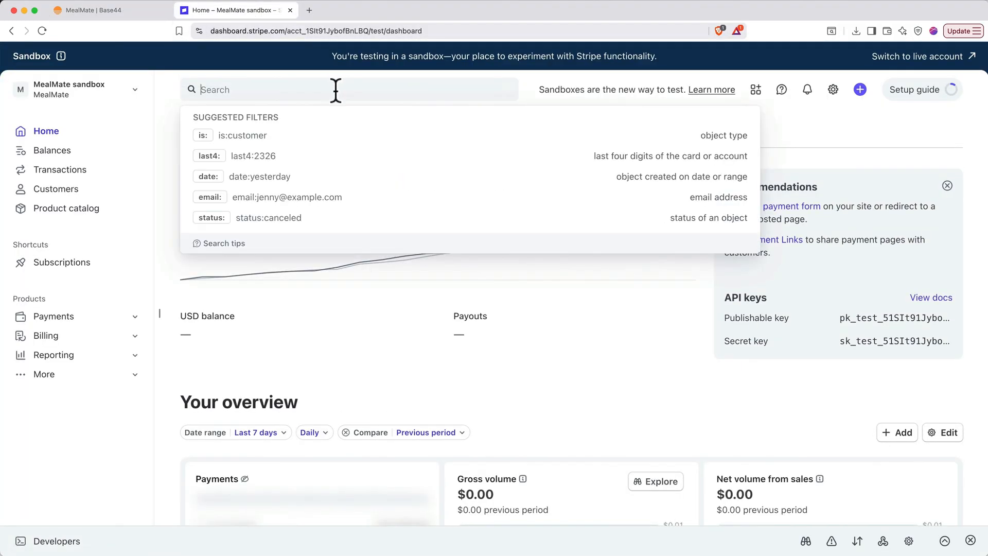
{"action": "type", "text": "web"}
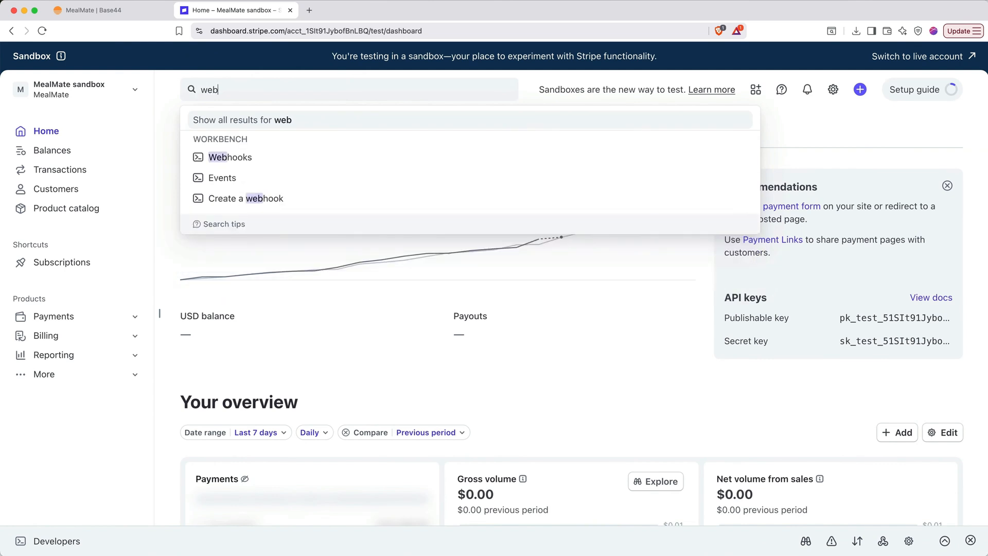
{"action": "left_click", "coordinate": [259, 155]}
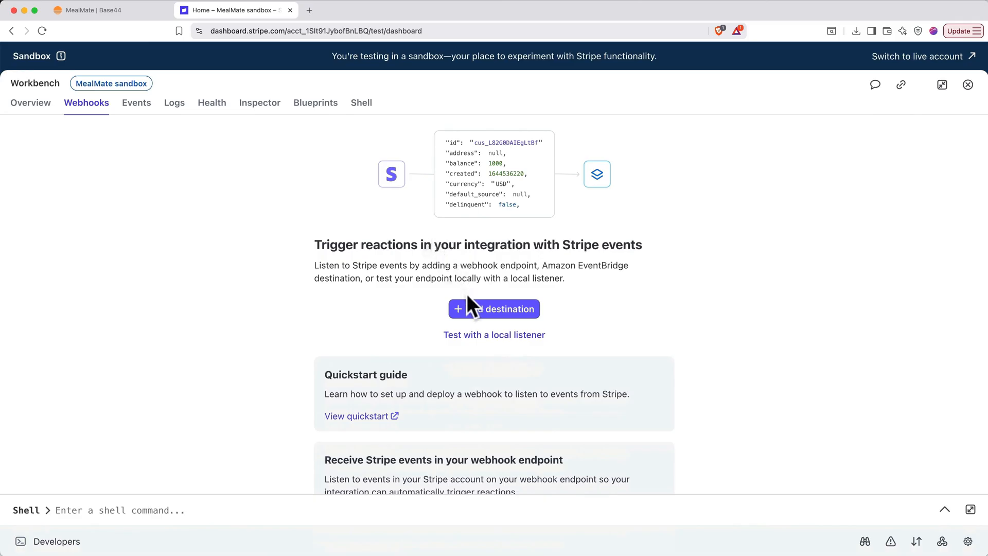
{"action": "left_click", "coordinate": [472, 314]}
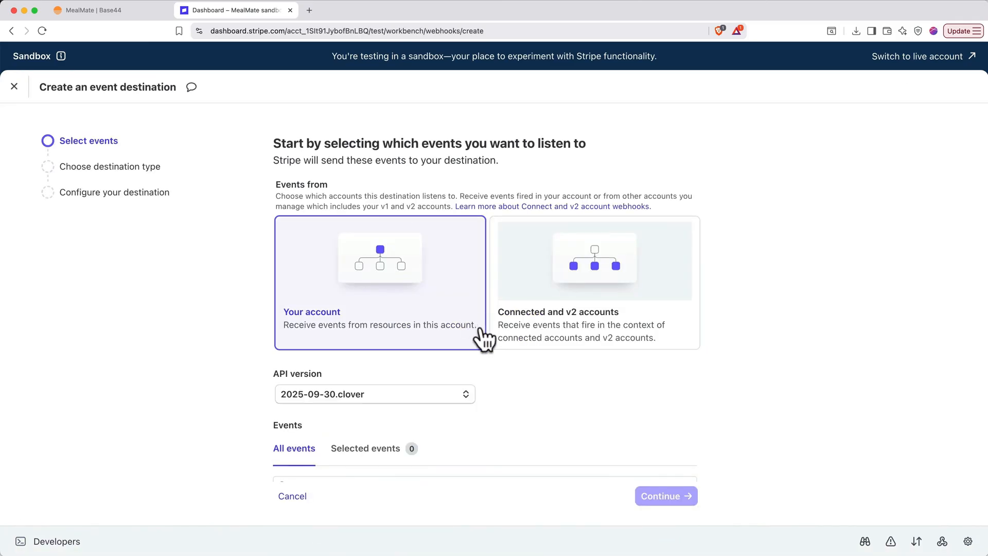
Select the invoice.paid event for the destination and choose Webhook endpoint as the destination type.
{"action": "scroll", "coordinate": [506, 378], "scroll_direction": "down", "scroll_amount": 6}
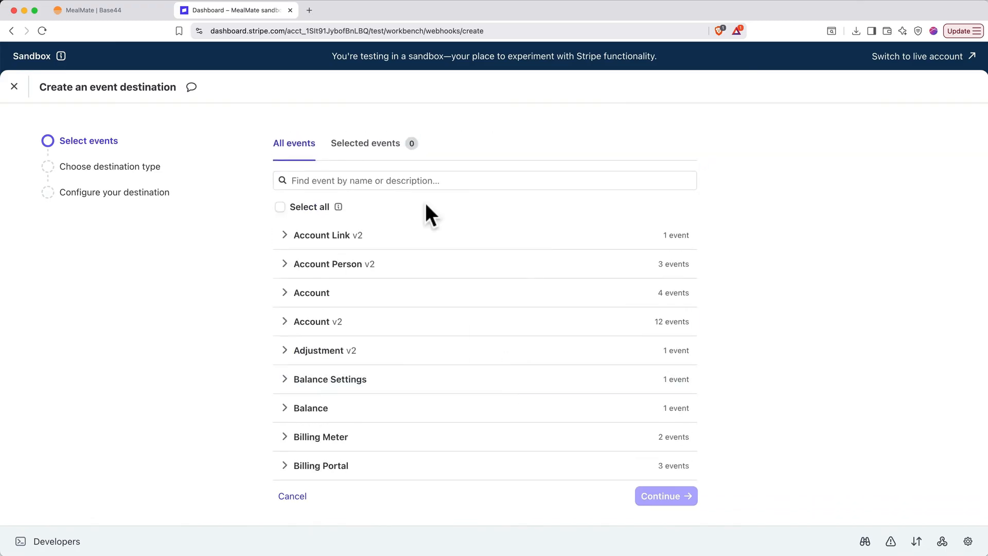
{"action": "left_click", "coordinate": [401, 178]}
{"action": "type", "text": "invoice"}
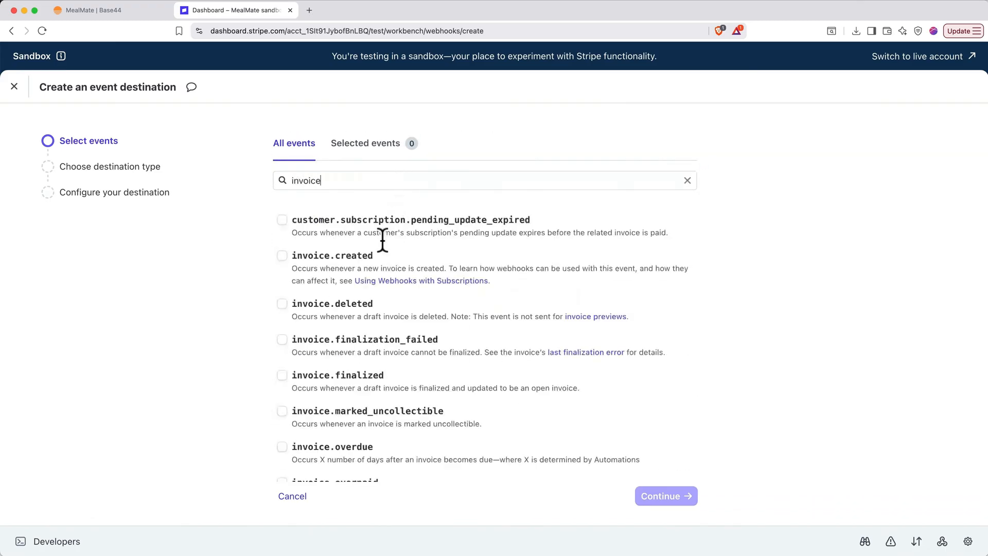
{"action": "scroll", "coordinate": [360, 328], "scroll_direction": "down", "scroll_amount": 3}
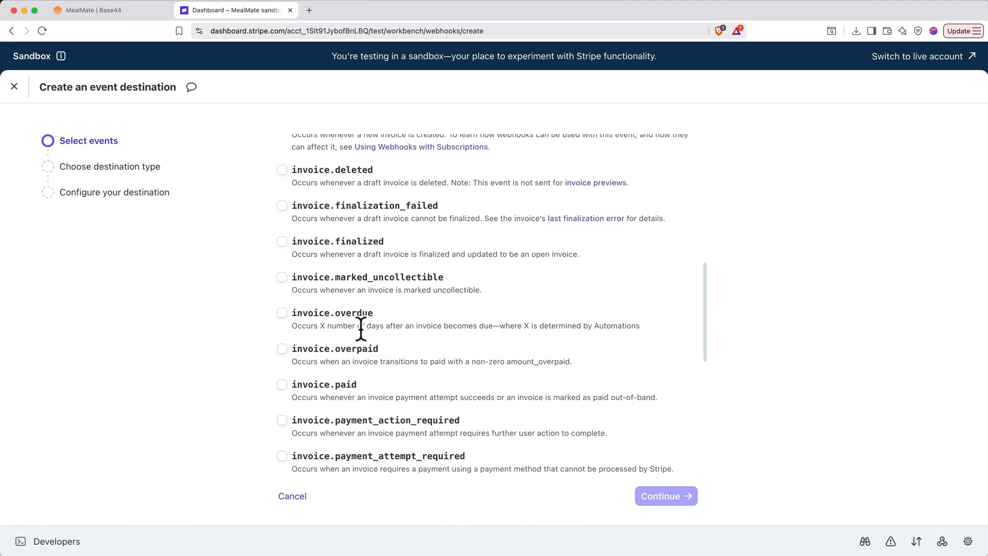
{"action": "left_click", "coordinate": [319, 392]}
{"action": "left_click", "coordinate": [649, 501]}
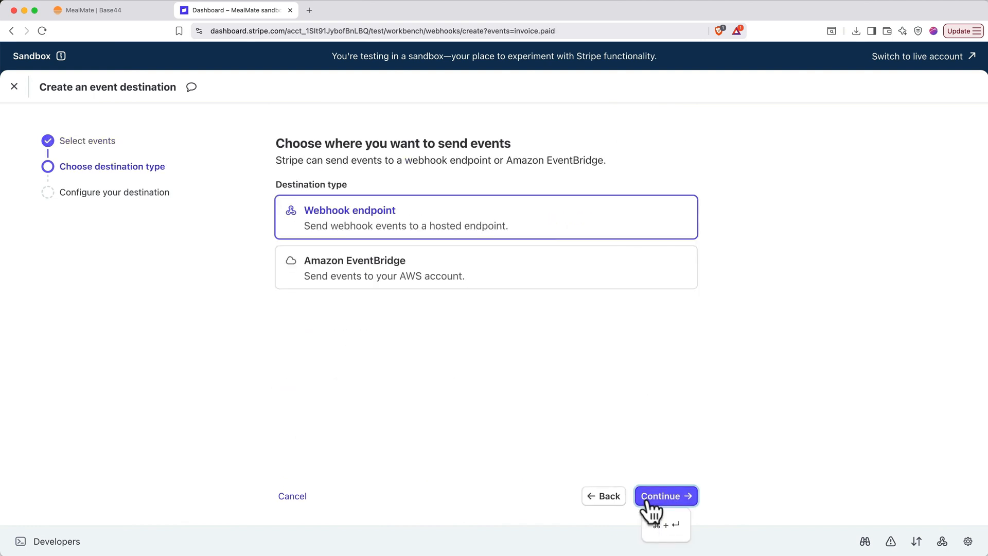
{"action": "left_click", "coordinate": [652, 498]}
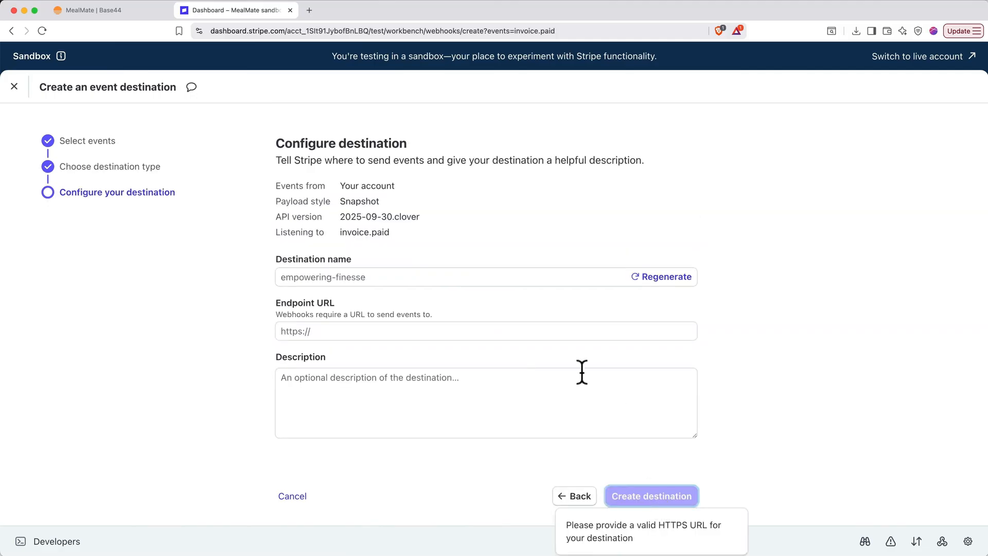
{"action": "left_click", "coordinate": [481, 278]}
{"action": "type", "text": "mealmate-i"}
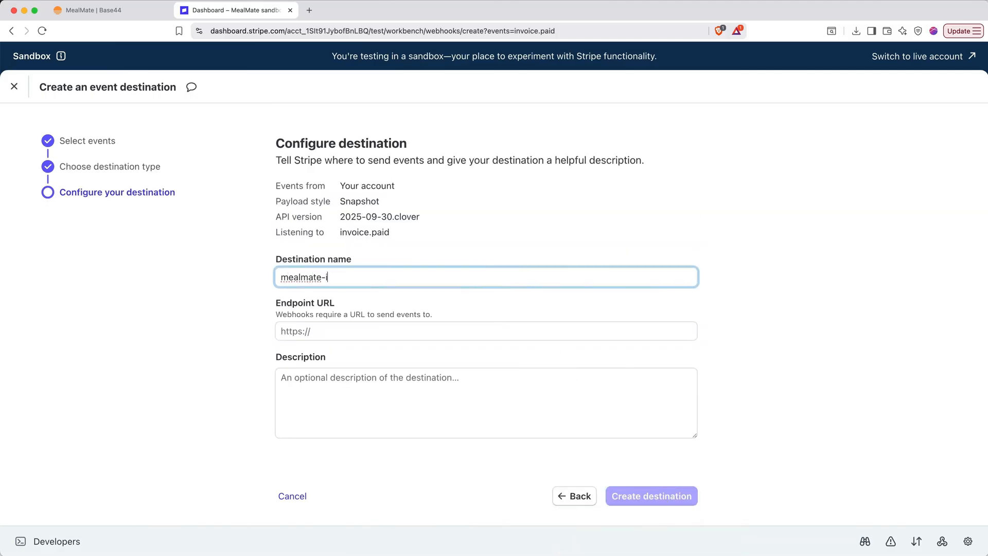
{"action": "type", "text": "nvoicepaid"}
{"action": "left_click", "coordinate": [459, 330]}
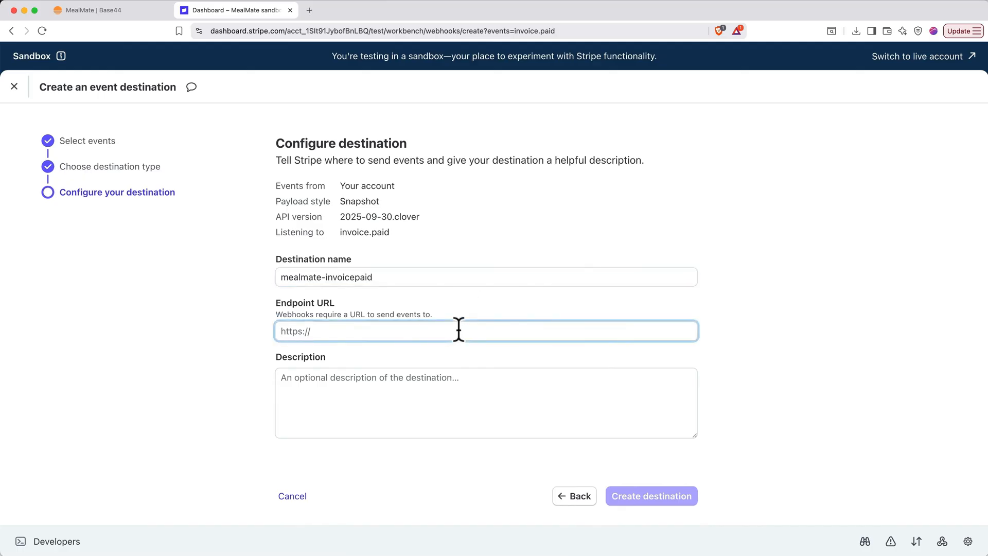
{"action": "type", "text": "https://meal"}
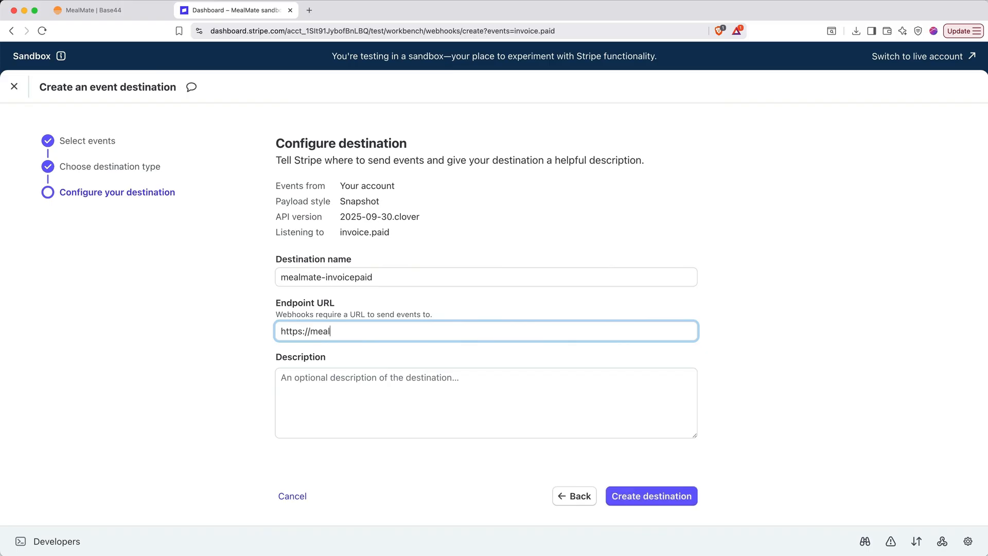
{"action": "type", "text": "-mate.org"}
{"action": "left_click", "coordinate": [633, 496]}
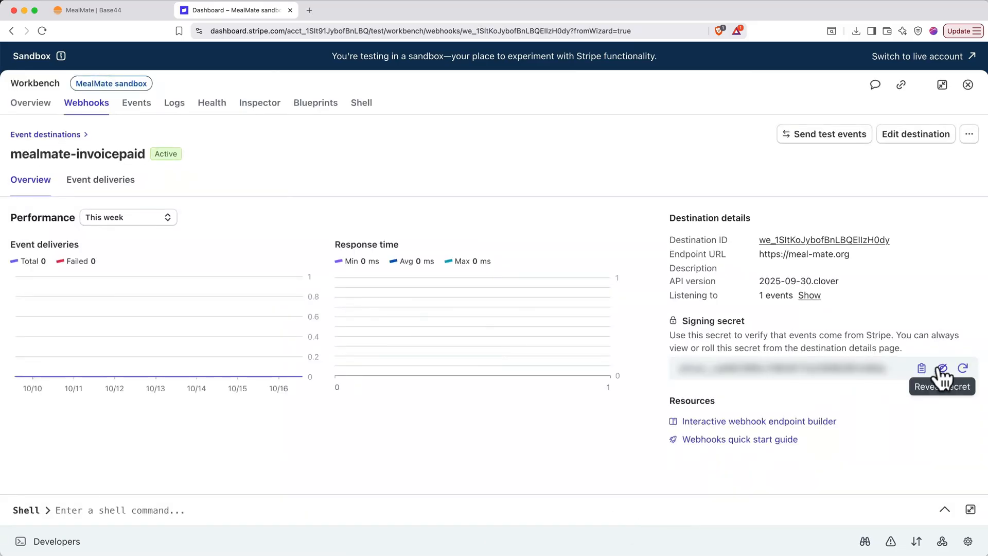
Copy the webhook signing secret, paste it into the STRIPE_WEBHOOK_SECRET field in Base44, and save the secrets.
{"action": "left_click", "coordinate": [921, 369]}
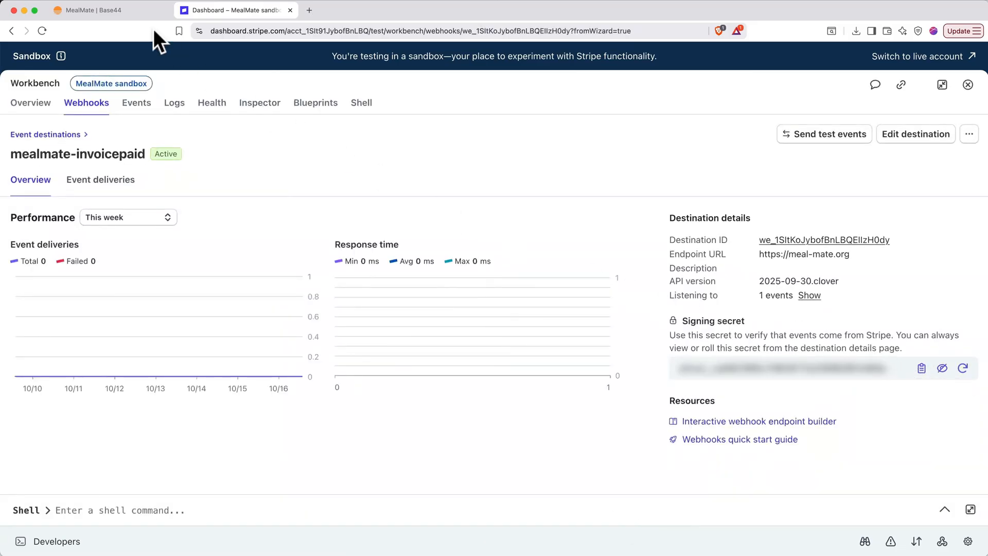
{"action": "left_click", "coordinate": [128, 11]}
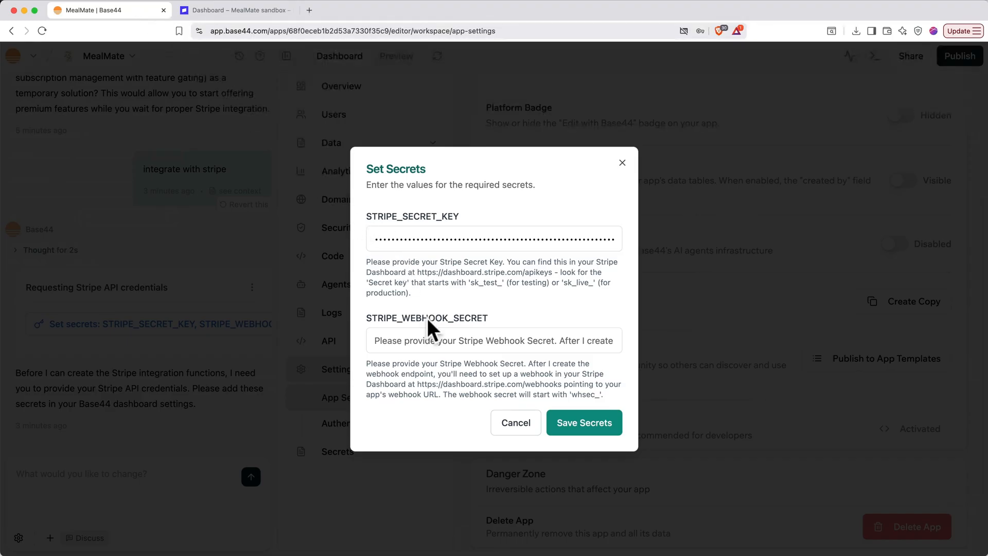
{"action": "left_click", "coordinate": [428, 340]}
{"action": "key", "text": "super+v"}
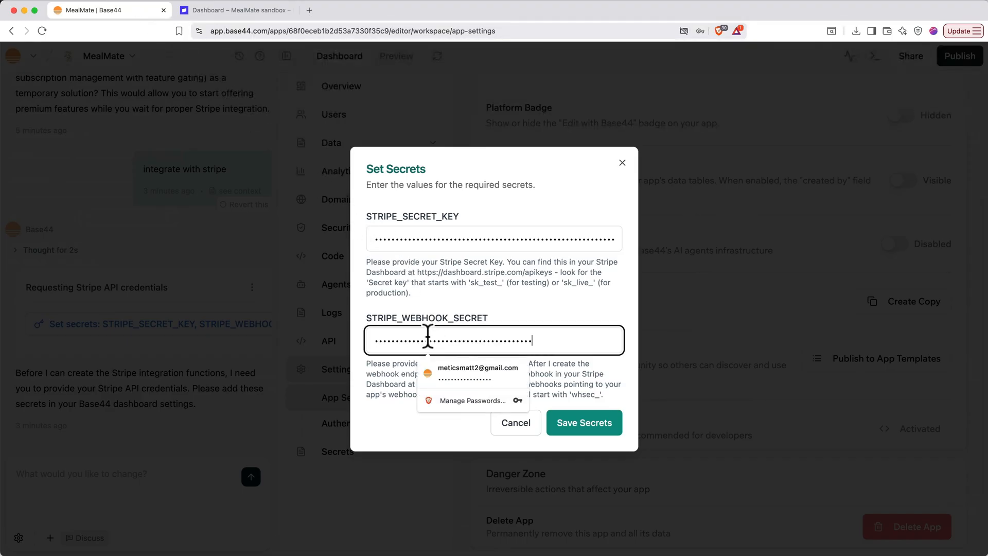
{"action": "left_click", "coordinate": [525, 302]}
{"action": "left_click", "coordinate": [582, 422]}
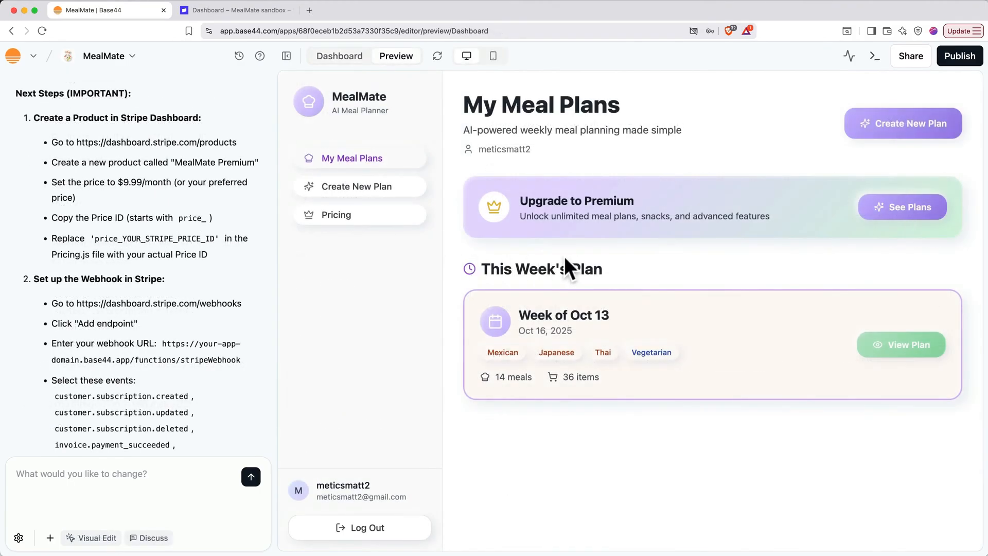
Open the available plans from the Upgrade to Premium banner in the app preview.
{"action": "left_click", "coordinate": [882, 221]}
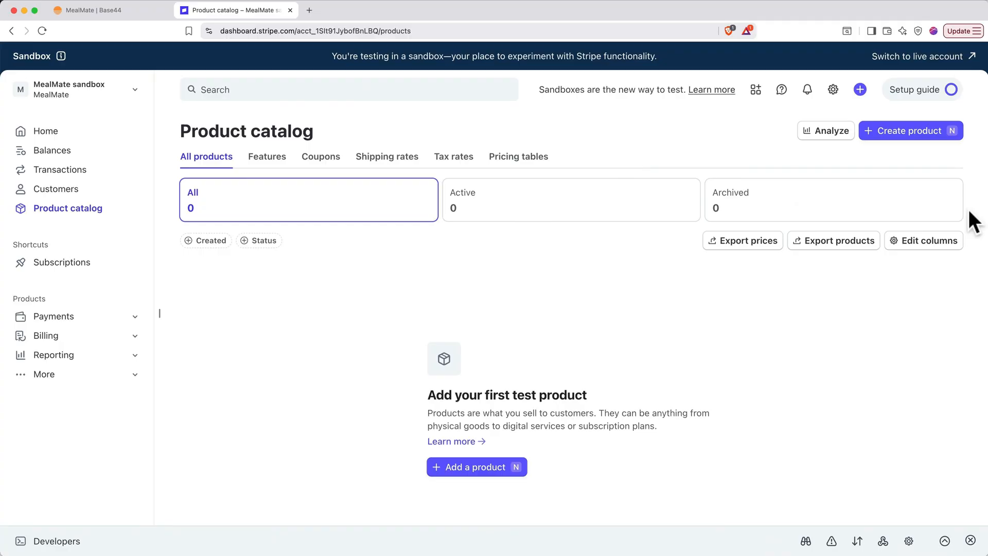
Create a recurring product named MealMate Premium in the Stripe product catalog, priced at 9.99 USD monthly.
{"action": "left_click", "coordinate": [925, 134]}
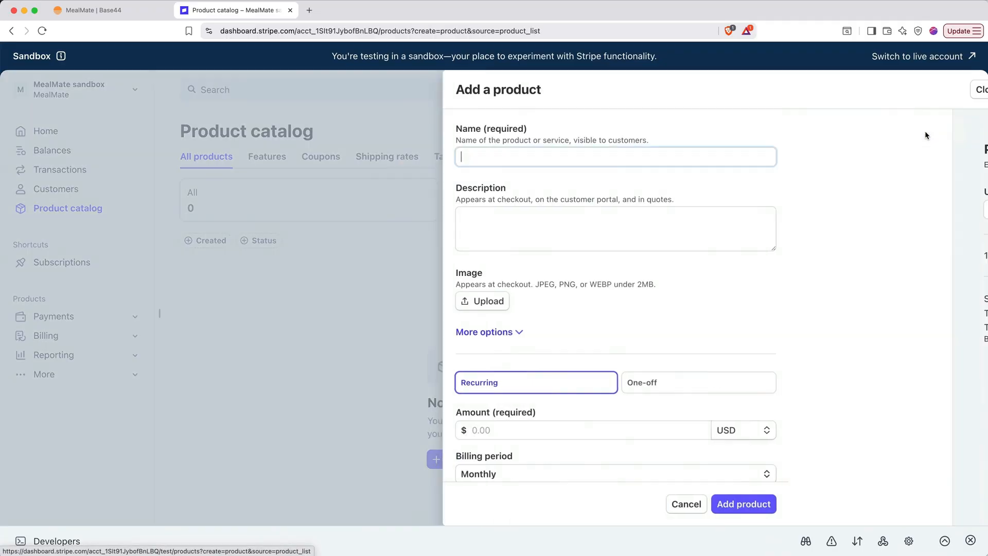
{"action": "type", "text": "MealMate Premium"}
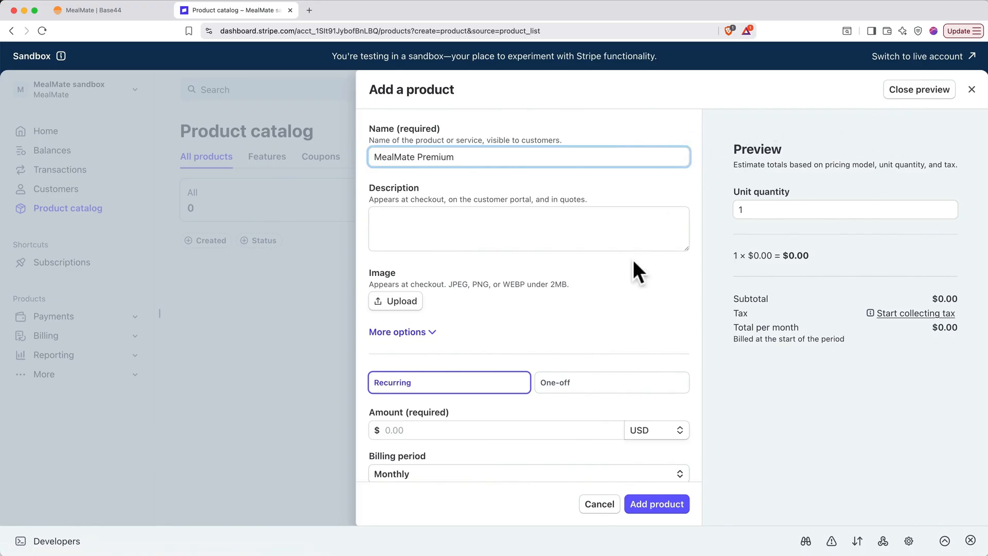
{"action": "scroll", "coordinate": [596, 309], "scroll_direction": "down", "scroll_amount": 3}
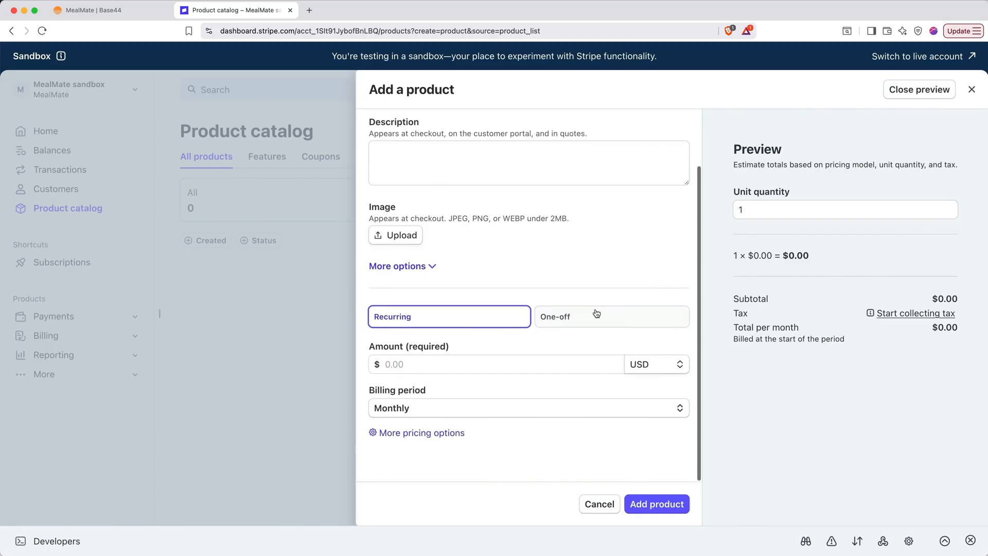
{"action": "left_click", "coordinate": [549, 363]}
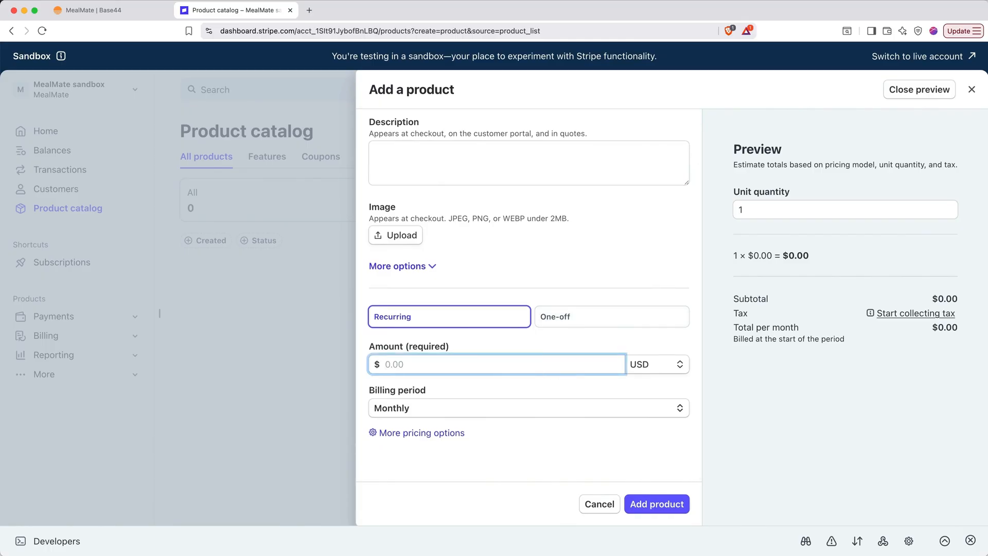
{"action": "type", "text": "9.99"}
{"action": "left_click", "coordinate": [650, 501]}
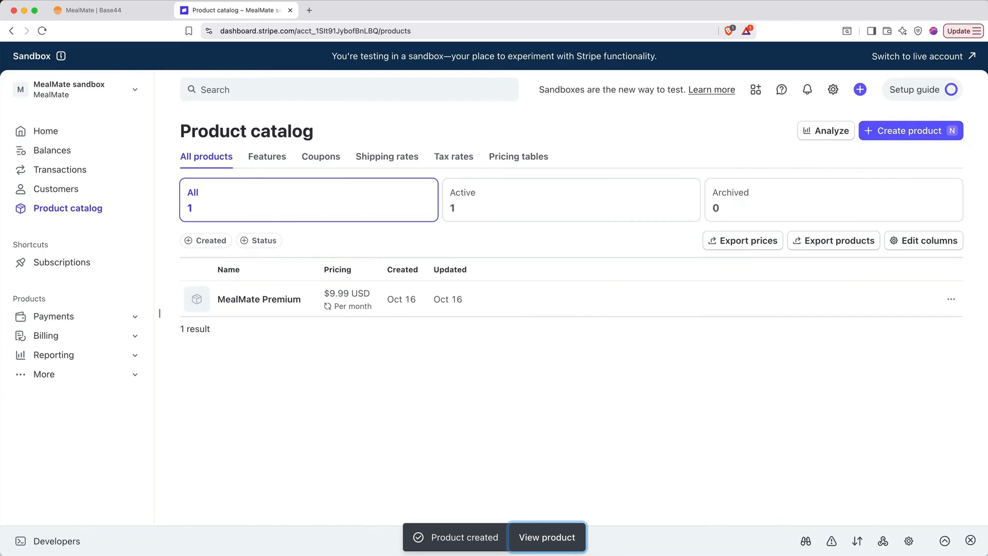
Open the price details of the MealMate Premium product and copy its price ID.
{"action": "left_click", "coordinate": [273, 297]}
{"action": "left_click", "coordinate": [274, 281]}
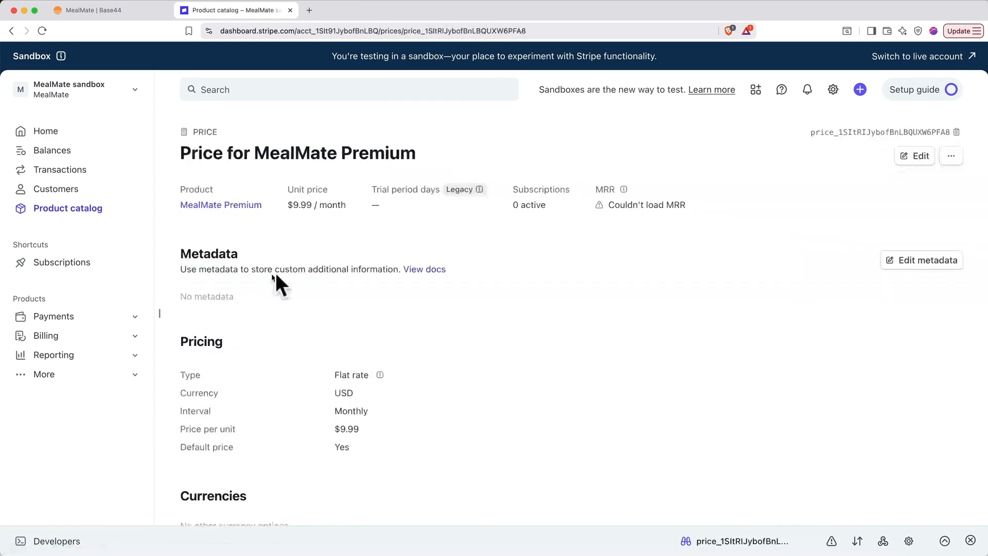
{"action": "left_click", "coordinate": [955, 135]}
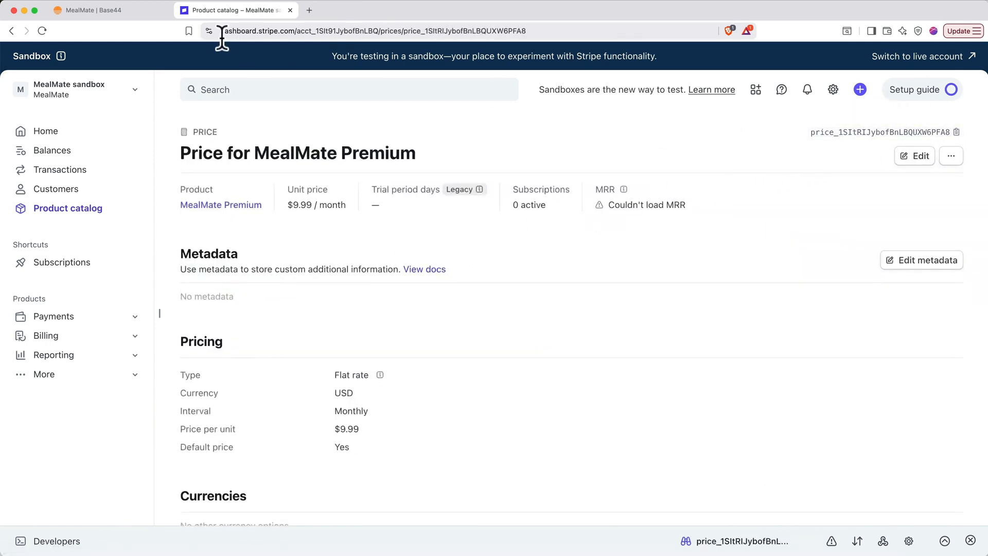
Switch to Base44, search the MealMate code files for "pricing", and open the Pricing page's code.
{"action": "left_click", "coordinate": [141, 11]}
{"action": "left_click", "coordinate": [340, 58]}
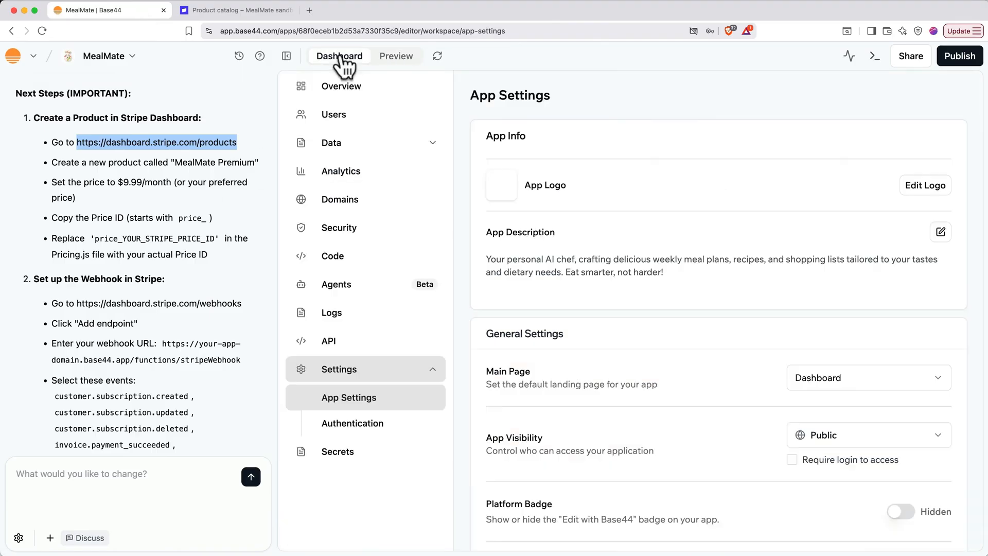
{"action": "left_click", "coordinate": [341, 257]}
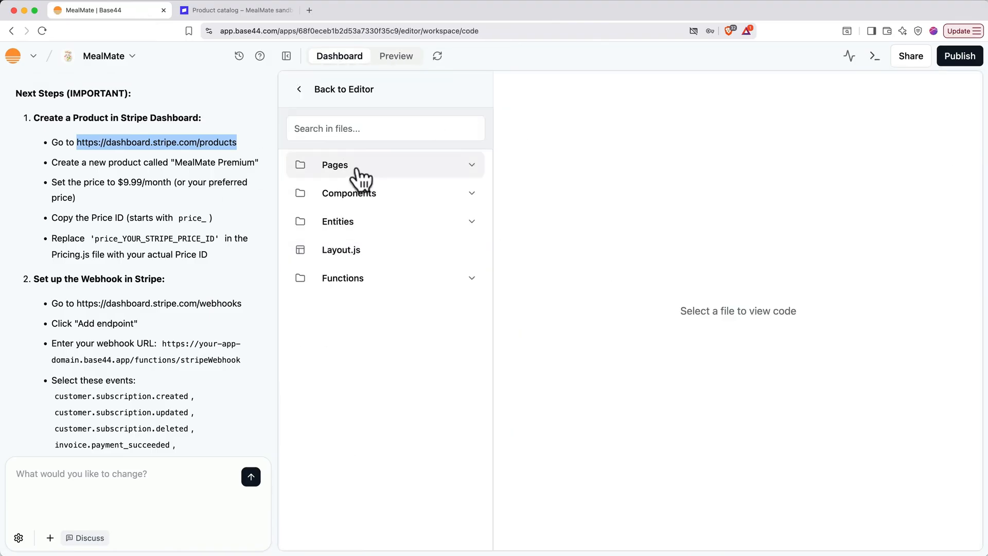
{"action": "left_click", "coordinate": [357, 129]}
{"action": "type", "text": "pricing"}
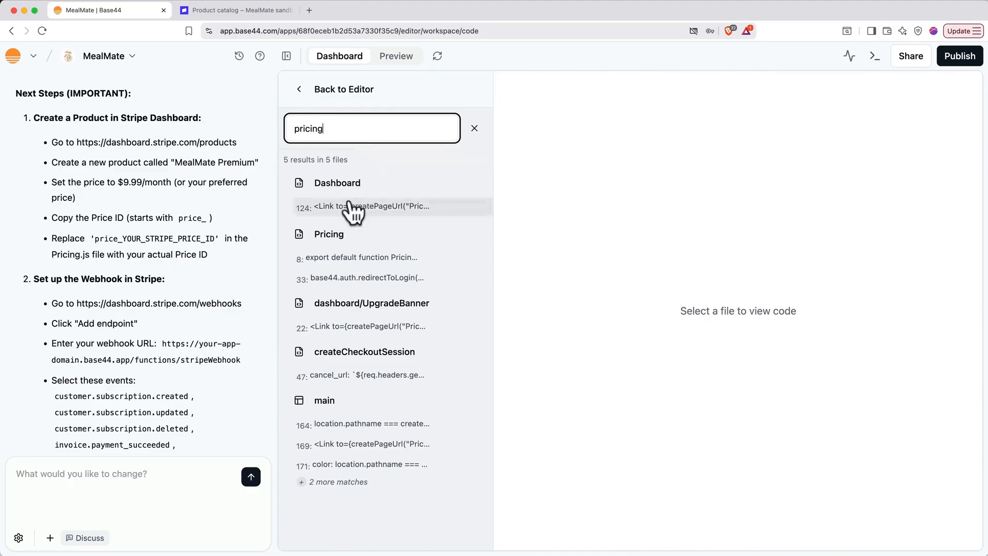
{"action": "left_click", "coordinate": [329, 237]}
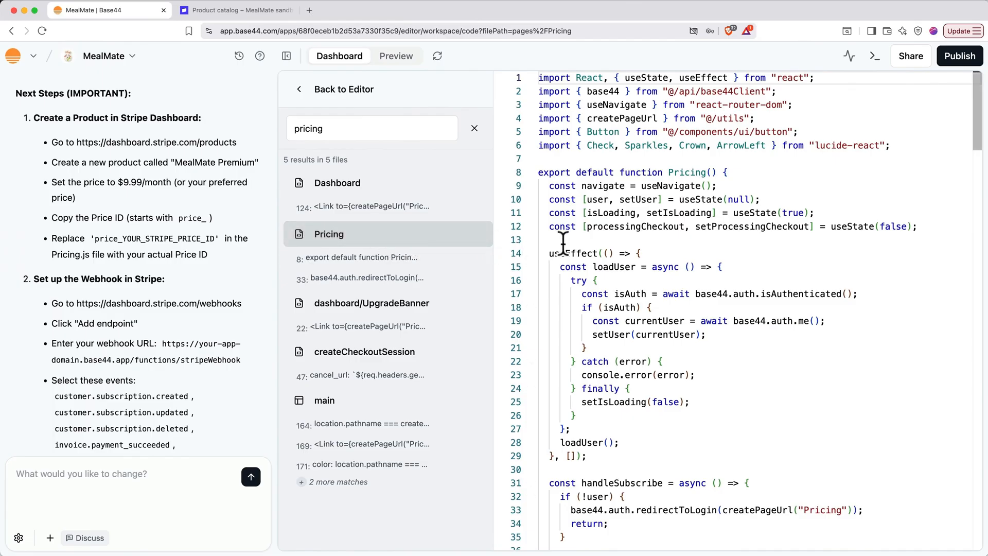
Switch back to Stripe and open the mealmate-invoicepaid webhook destination for editing.
{"action": "left_click", "coordinate": [252, 11]}
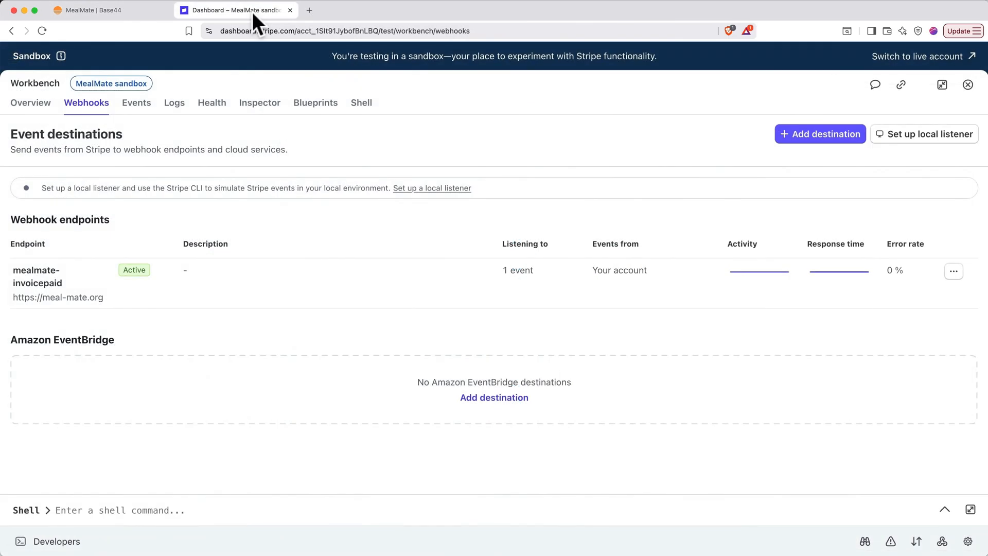
{"action": "left_click", "coordinate": [209, 292]}
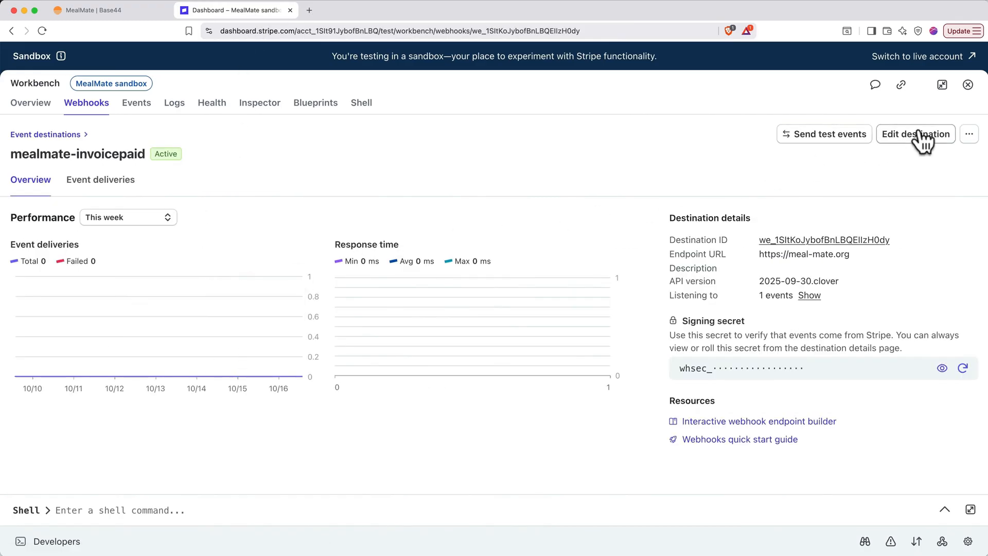
{"action": "left_click", "coordinate": [919, 135]}
{"action": "scroll", "coordinate": [543, 245], "scroll_direction": "down", "scroll_amount": 2}
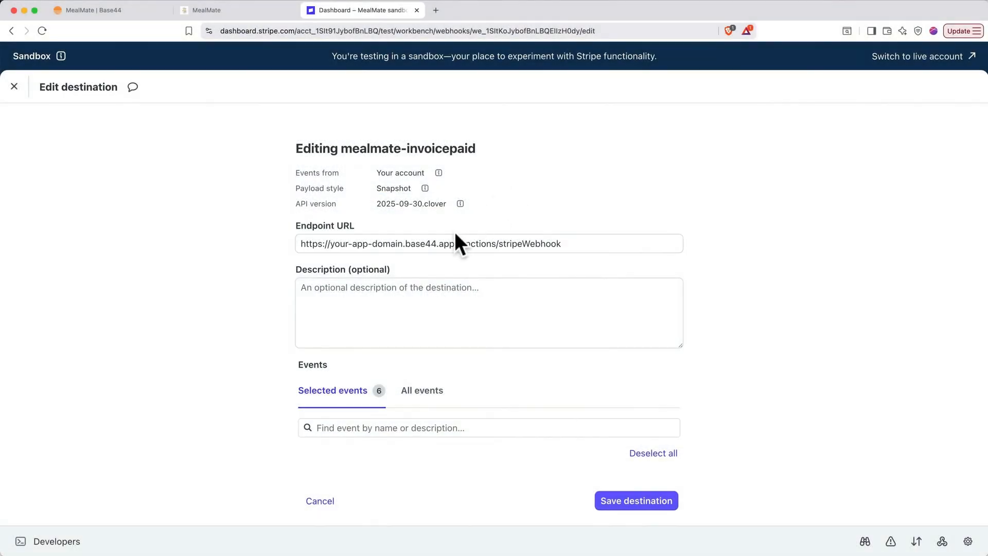
{"action": "left_click_drag", "start_coordinate": [396, 219], "coordinate": [198, 213]}
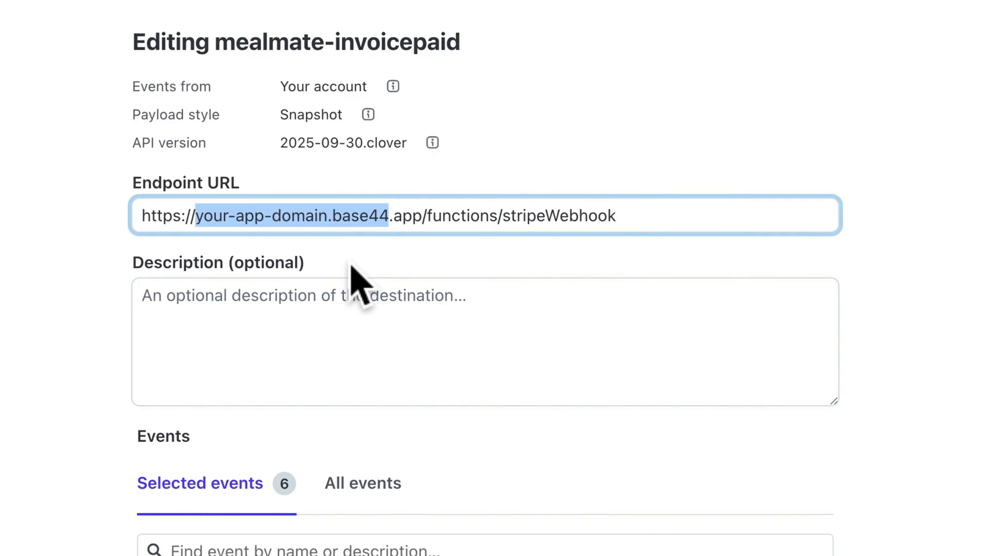
{"action": "type", "text": "meal-"}
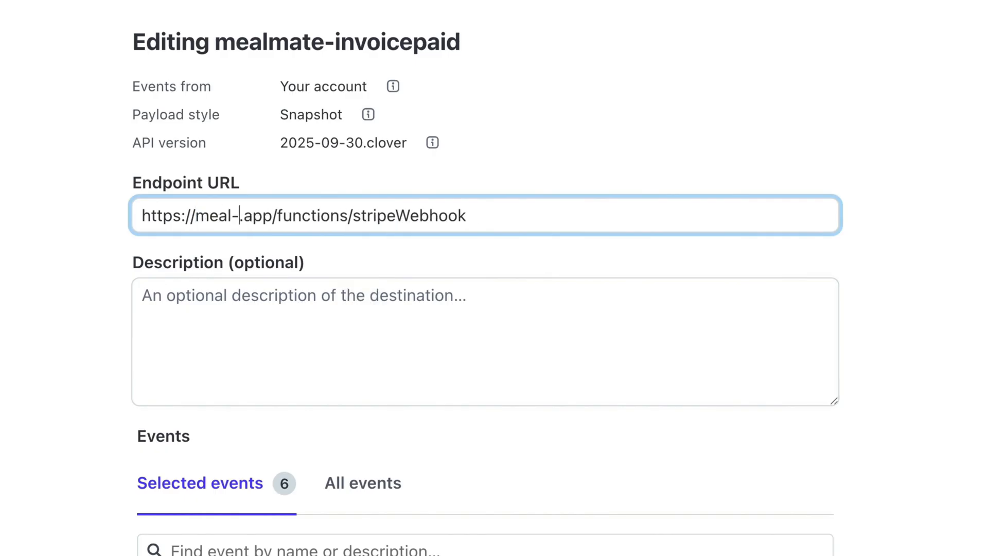
{"action": "type", "text": "mat"}
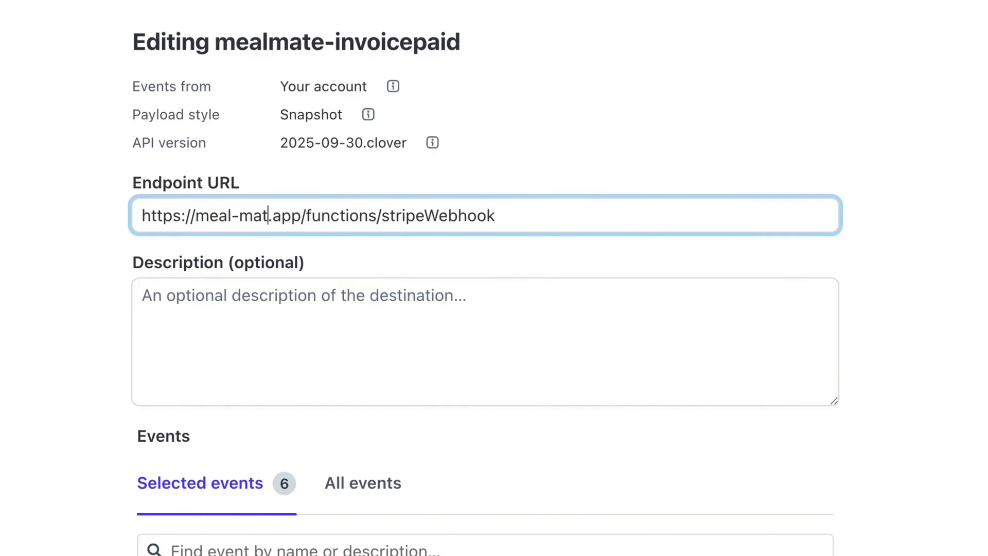
{"action": "type", "text": "e.org"}
{"action": "key", "text": "shift+Right"}
{"action": "key", "text": "shift+Right"}
{"action": "key", "text": "shift+Right"}
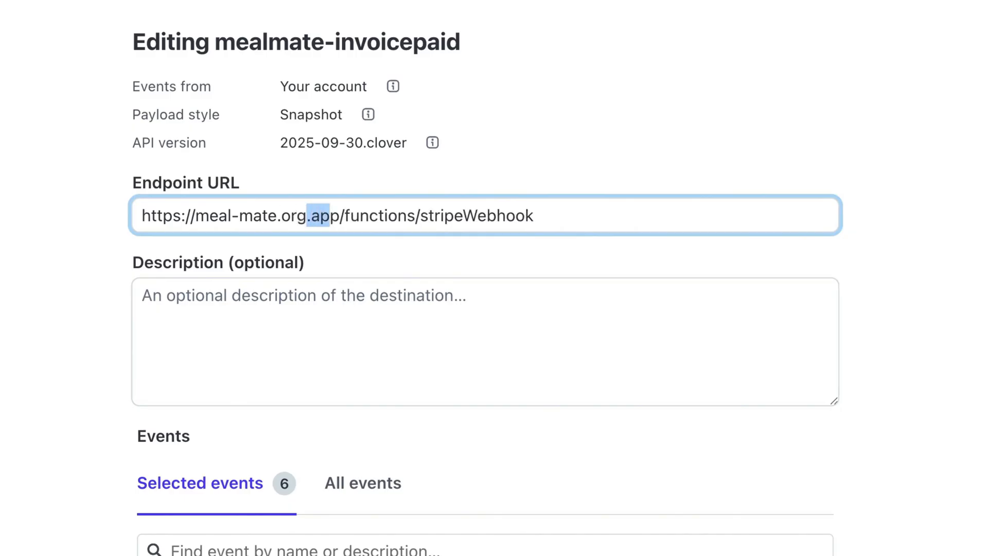
{"action": "key", "text": "shift+Right"}
{"action": "key", "text": "BackSpace"}
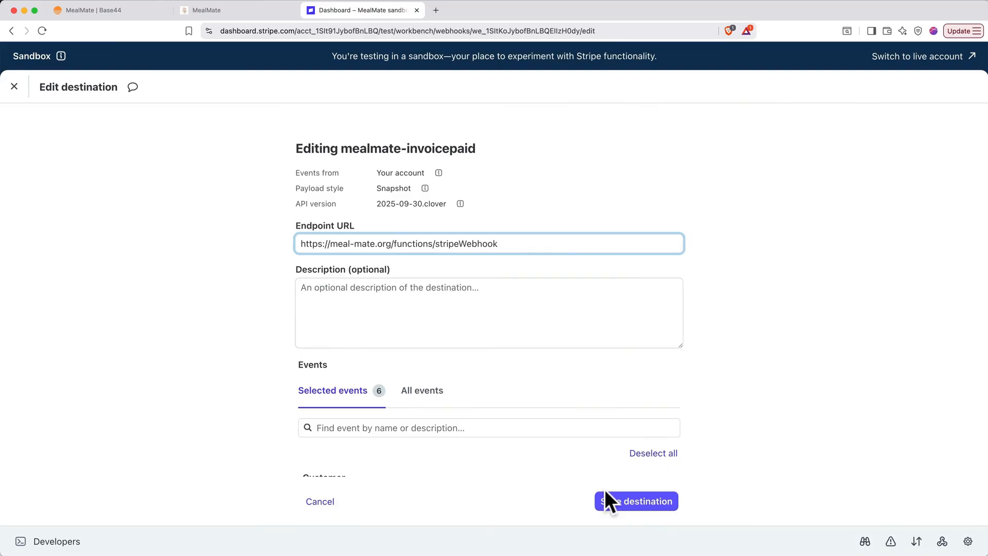
{"action": "left_click", "coordinate": [607, 492]}
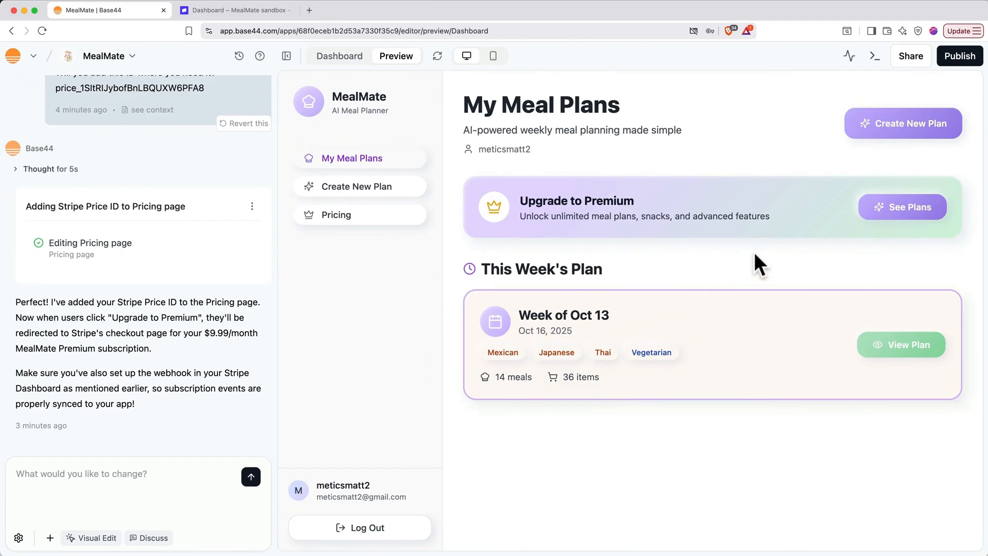
Switch to Base44, try to upgrade to Premium from the Pricing page in the app preview, and reload the preview.
{"action": "left_click", "coordinate": [886, 219]}
{"action": "scroll", "coordinate": [887, 211], "scroll_direction": "down", "scroll_amount": 2}
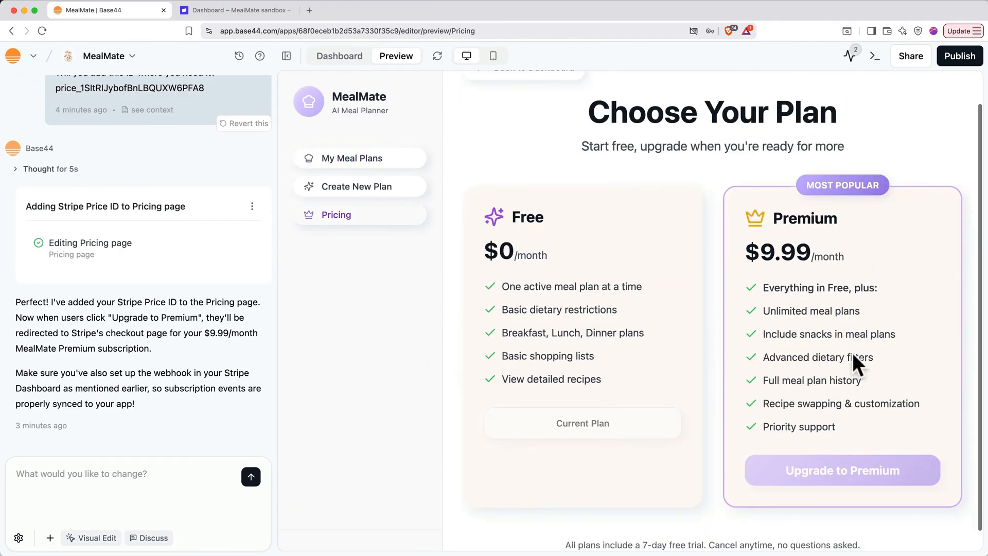
{"action": "left_click", "coordinate": [843, 471]}
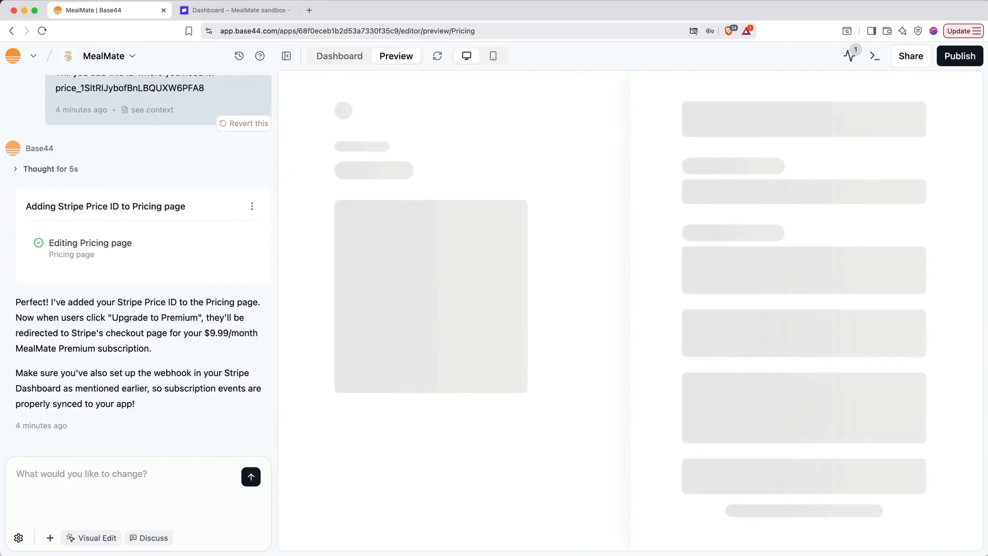
{"action": "left_click", "coordinate": [443, 57]}
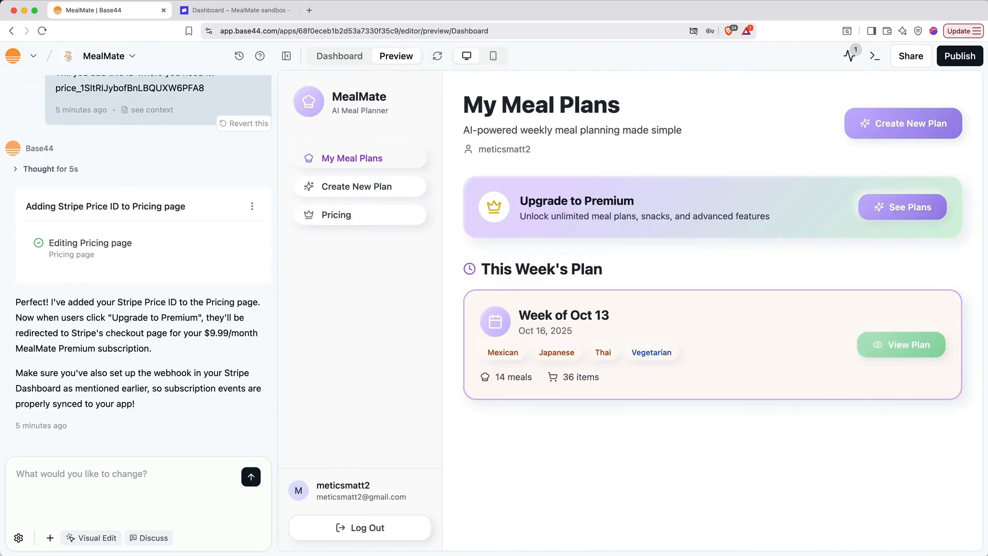
Publish the MealMate app and open its live site at meal-mate.org.
{"action": "left_click", "coordinate": [949, 60]}
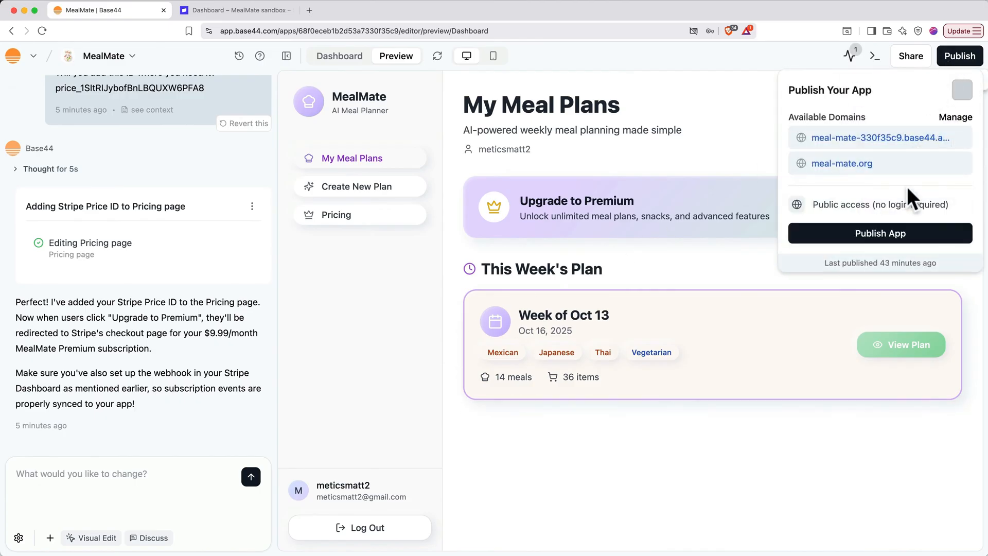
{"action": "left_click", "coordinate": [894, 233]}
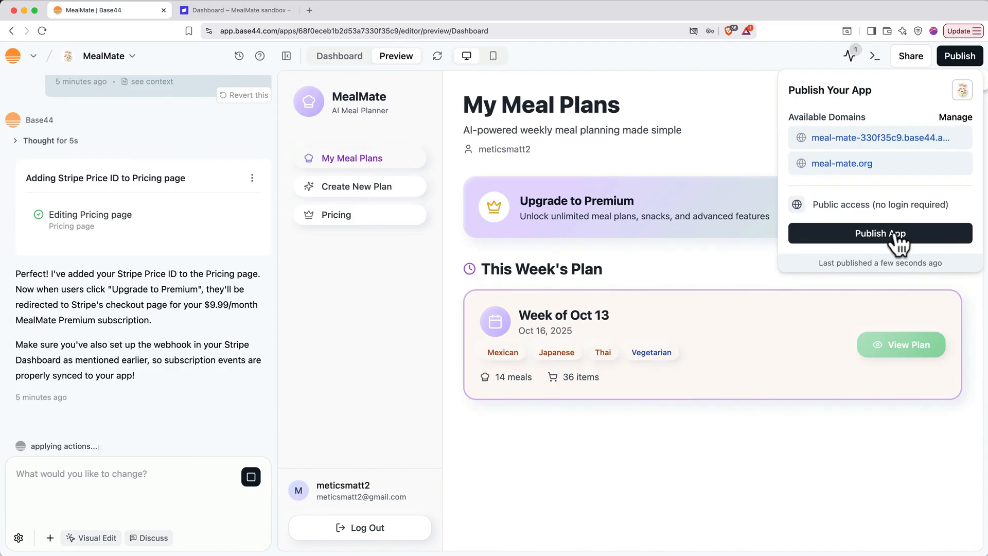
{"action": "left_click", "coordinate": [838, 163]}
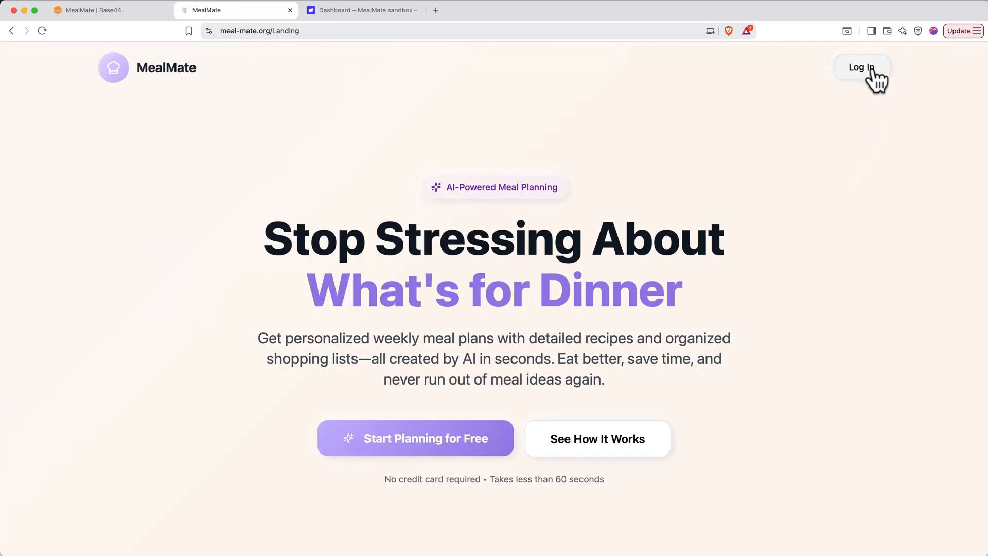
Log in to the live site and complete the Premium checkout with the card number, expiry, CVC, cardholder name and ZIP, without saving the information.
{"action": "left_click", "coordinate": [871, 67]}
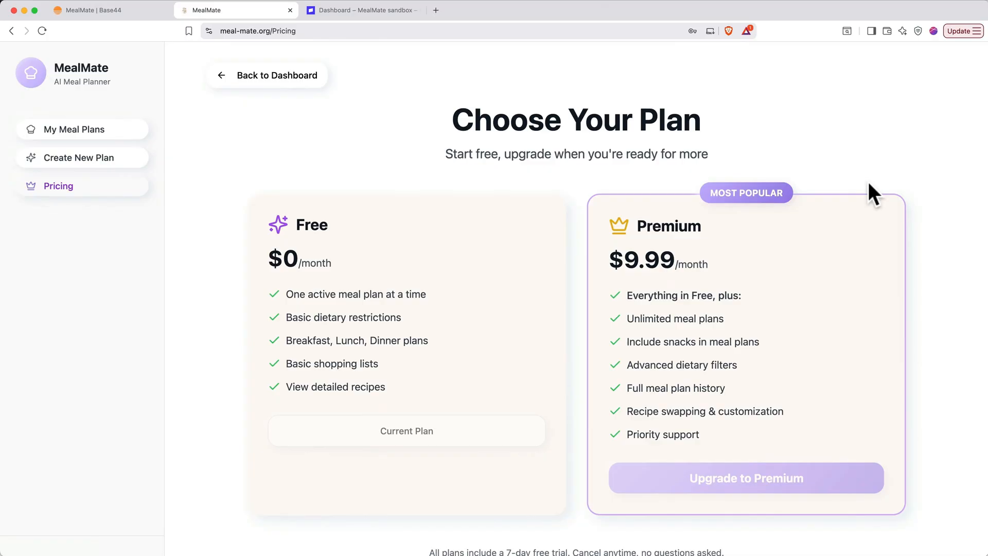
{"action": "left_click", "coordinate": [733, 480]}
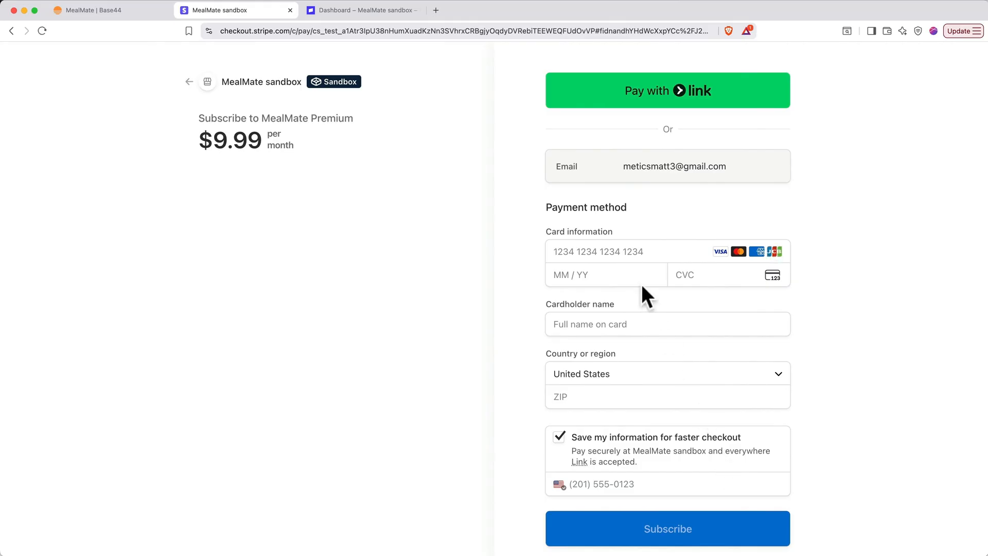
{"action": "left_click", "coordinate": [626, 254]}
{"action": "type", "text": "42"}
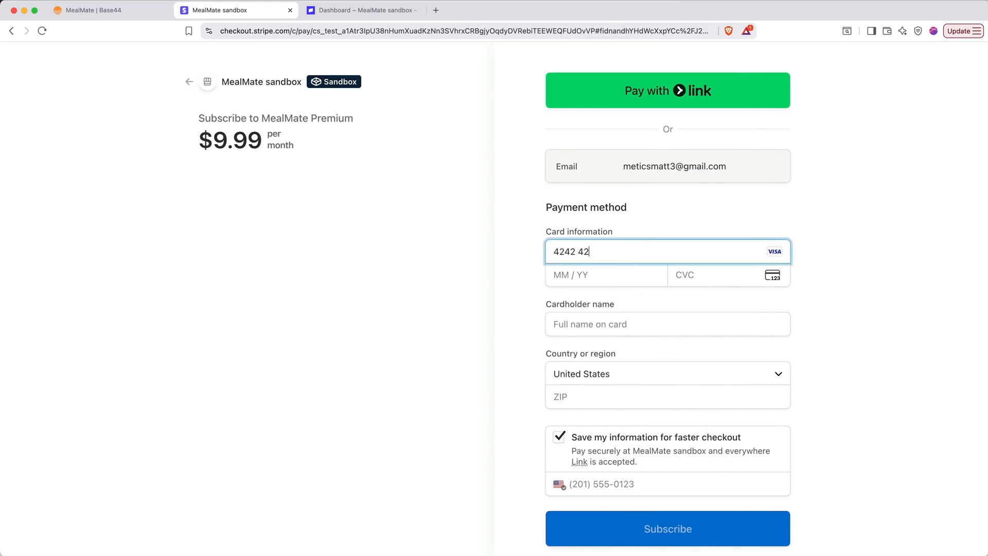
{"action": "type", "text": "424242424242421234123"}
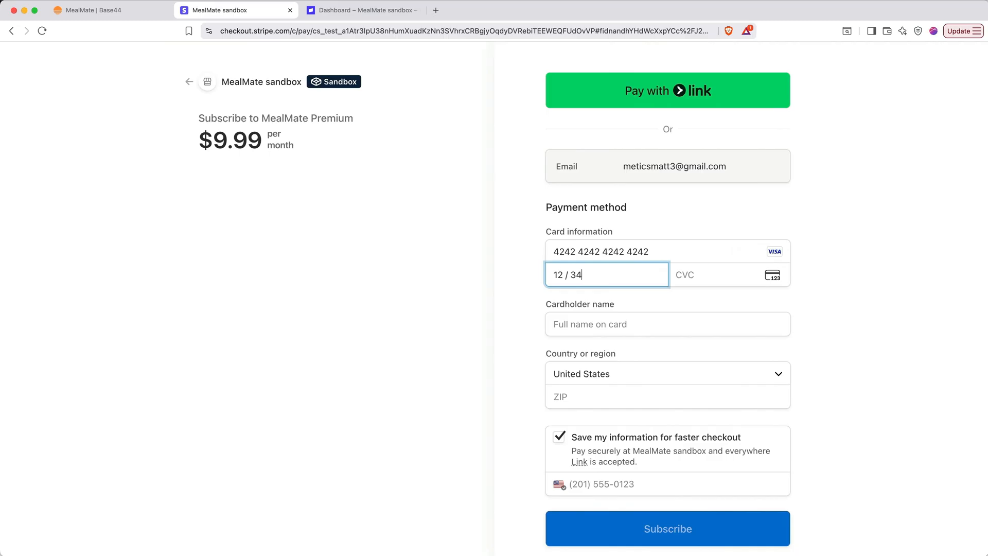
{"action": "key", "text": "Tab"}
{"action": "key", "text": "Tab"}
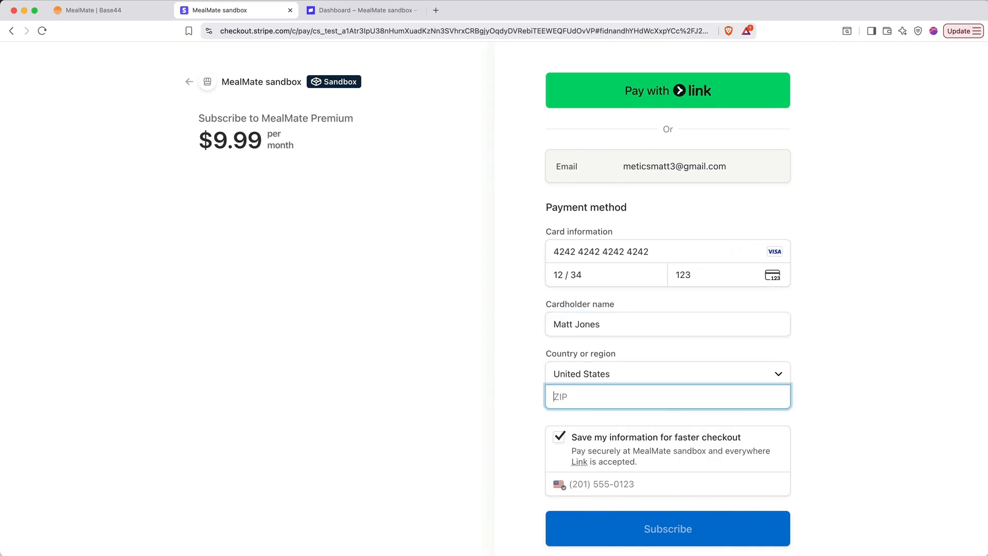
{"action": "type", "text": "12345"}
{"action": "left_click", "coordinate": [560, 437]}
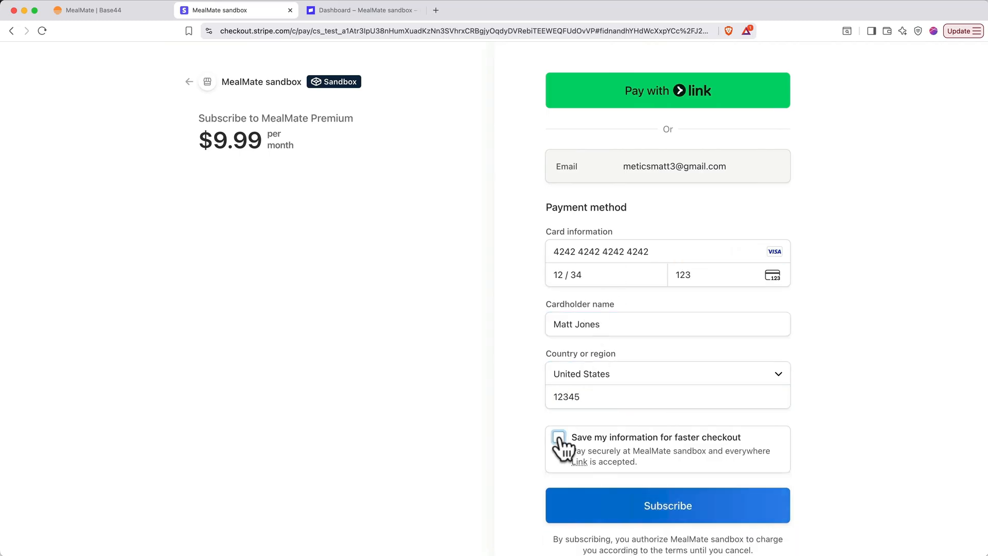
{"action": "left_click", "coordinate": [637, 506]}
{"action": "left_click", "coordinate": [665, 198]}
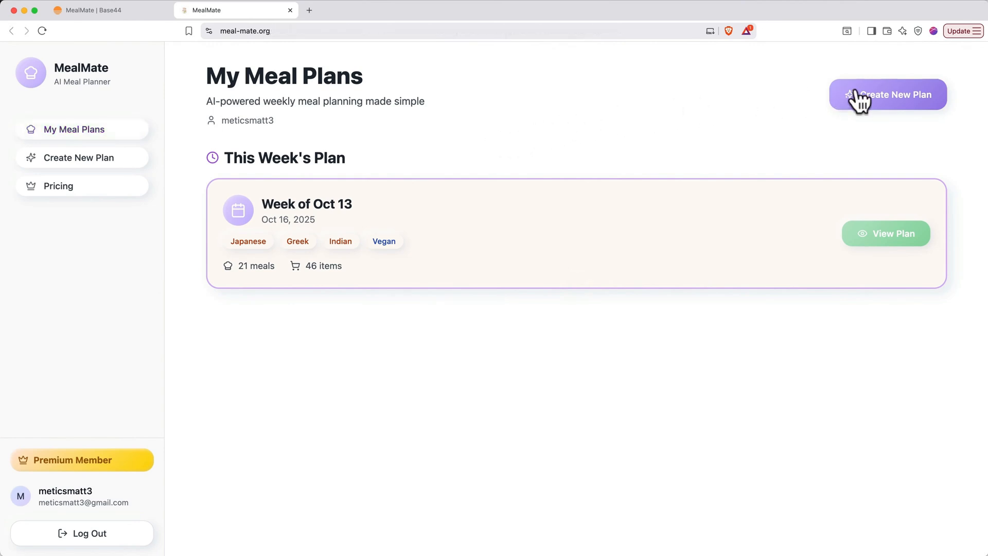
Generate a keto meal plan with Korean, Mexican, Mediterranean and Italian cuisines, snacks included and 4 servings per meal, and expand Monday's meals.
{"action": "left_click", "coordinate": [879, 92]}
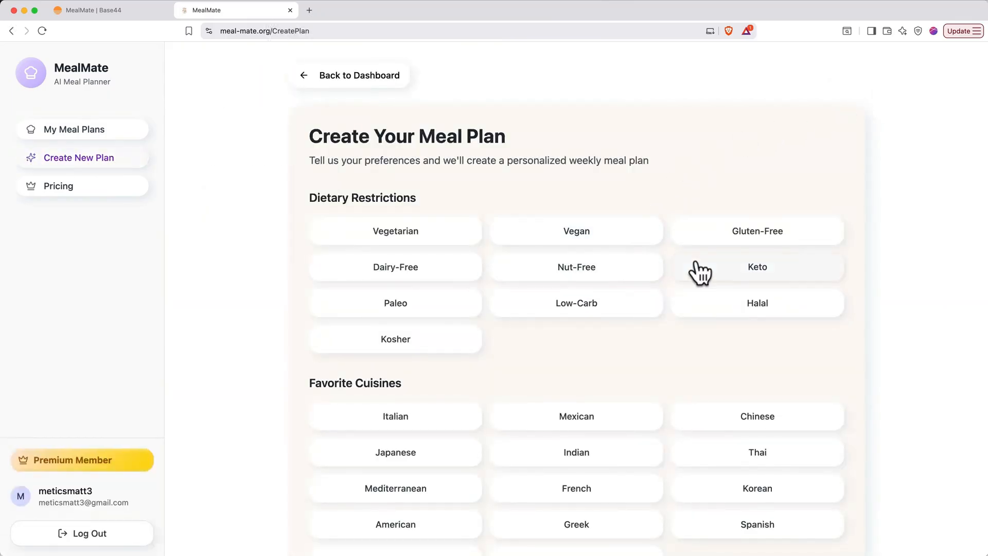
{"action": "scroll", "coordinate": [696, 262], "scroll_direction": "down", "scroll_amount": 5}
{"action": "left_click", "coordinate": [712, 252]}
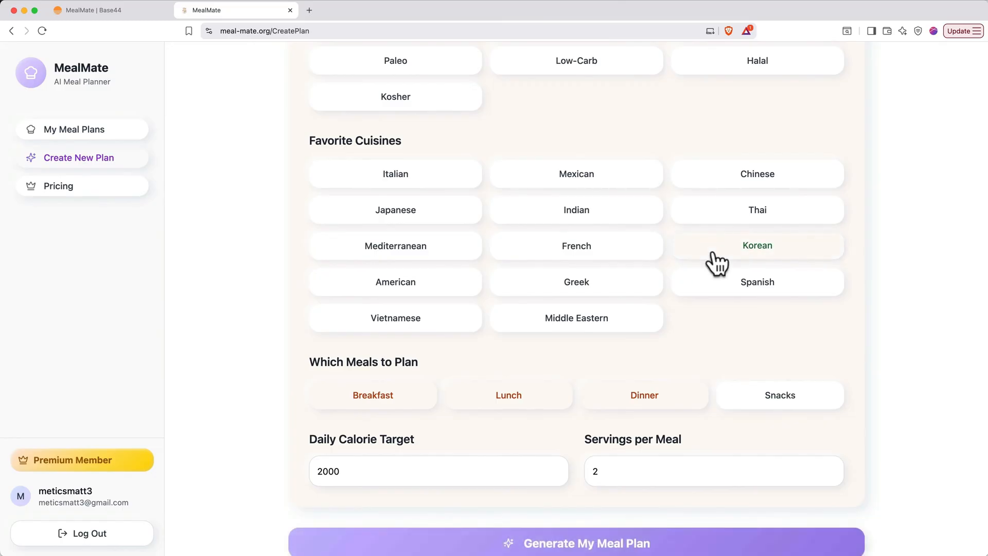
{"action": "left_click", "coordinate": [615, 183]}
{"action": "left_click", "coordinate": [379, 247]}
{"action": "left_click", "coordinate": [405, 183]}
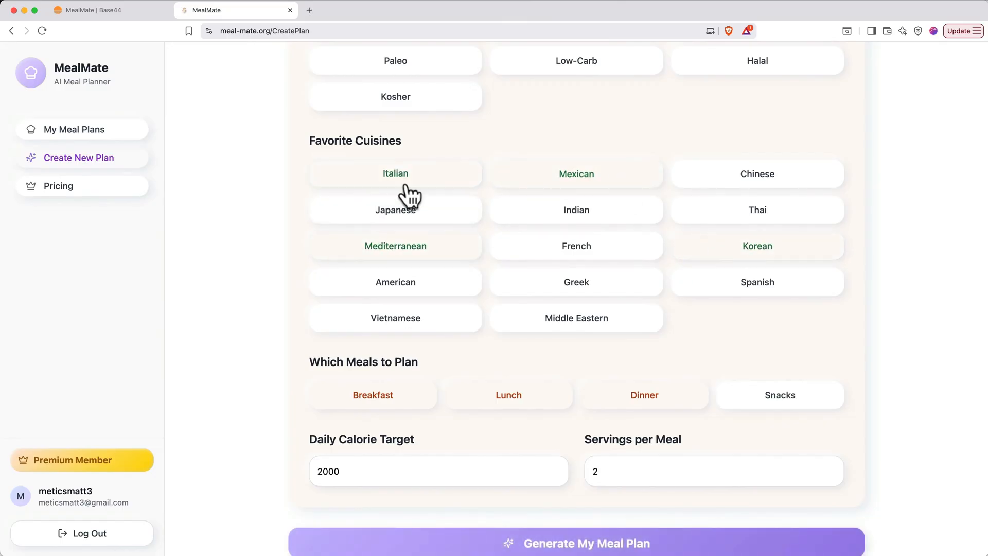
{"action": "scroll", "coordinate": [523, 397], "scroll_direction": "down", "scroll_amount": 1}
{"action": "left_click", "coordinate": [775, 380]}
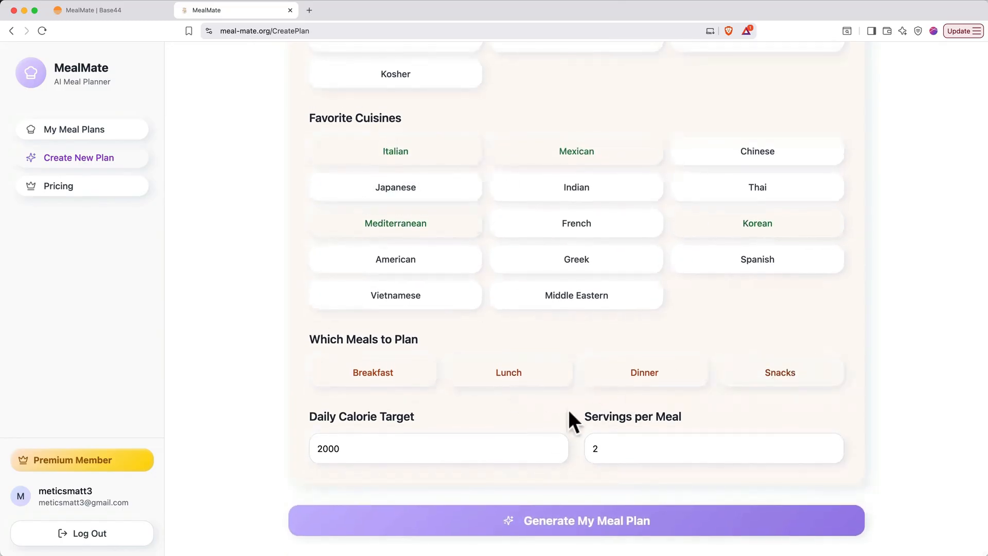
{"action": "left_click", "coordinate": [609, 447]}
{"action": "left_click", "coordinate": [556, 526]}
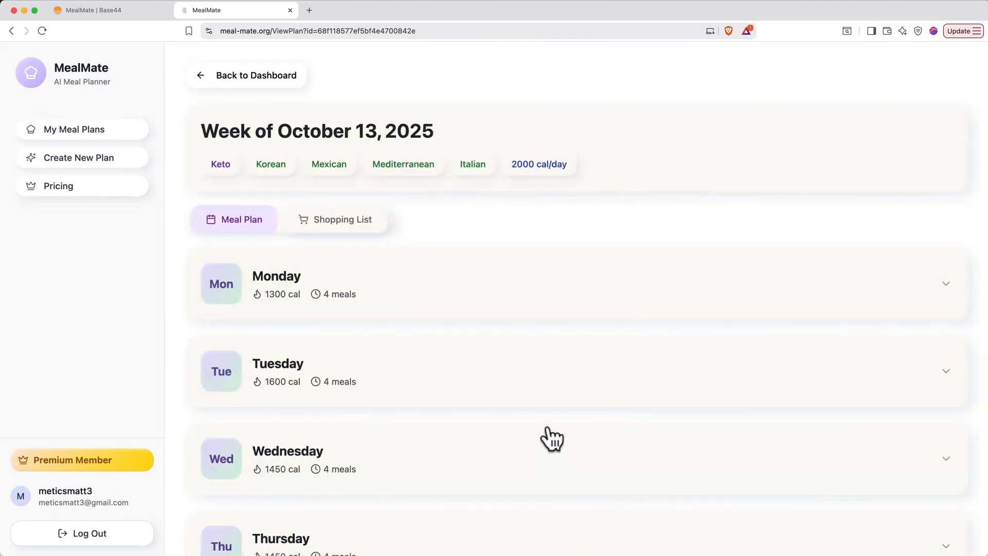
{"action": "left_click", "coordinate": [532, 308]}
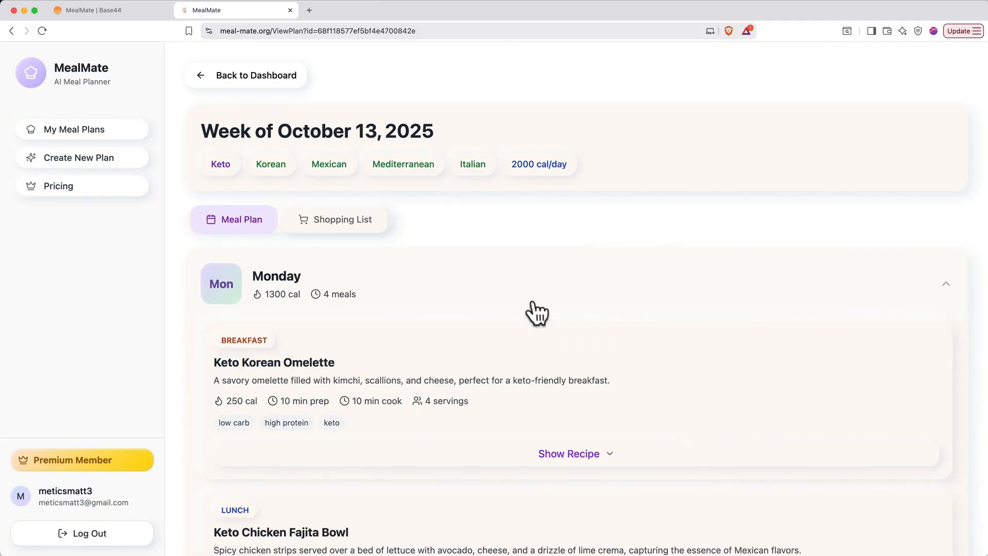
{"action": "scroll", "coordinate": [536, 311], "scroll_direction": "down", "scroll_amount": 4}
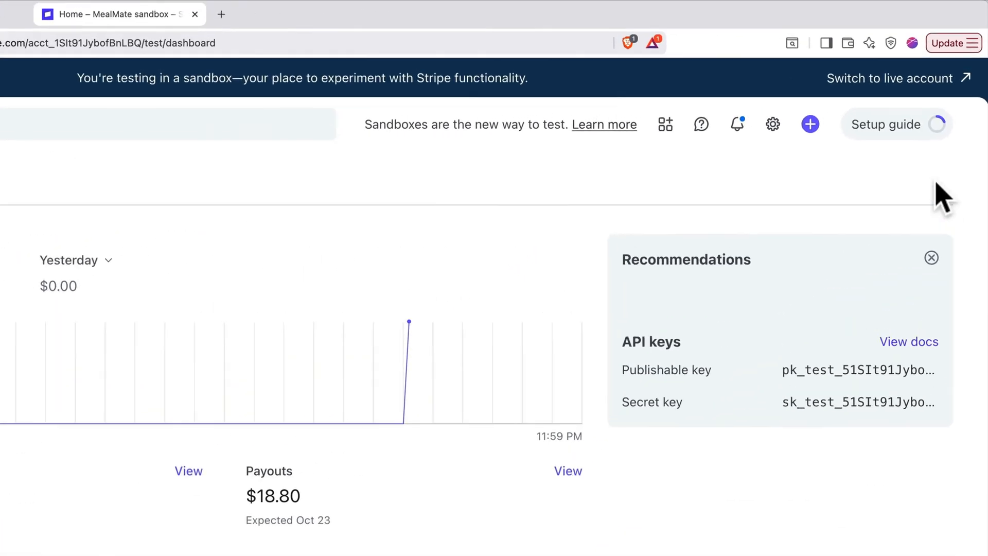
In Stripe, switch from the sandbox to the live account and reveal the live secret key.
{"action": "left_click", "coordinate": [909, 87]}
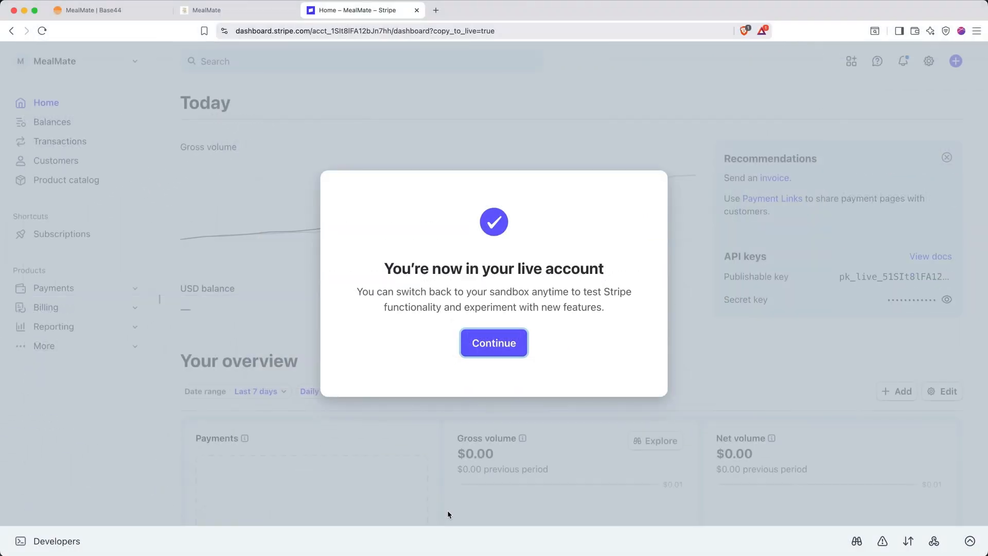
{"action": "left_click", "coordinate": [497, 344]}
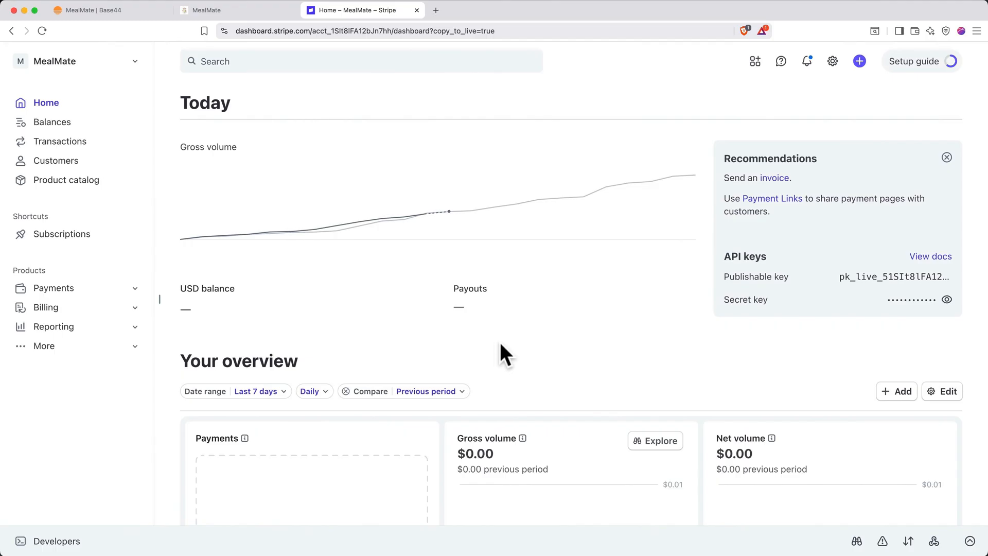
{"action": "left_click", "coordinate": [941, 302]}
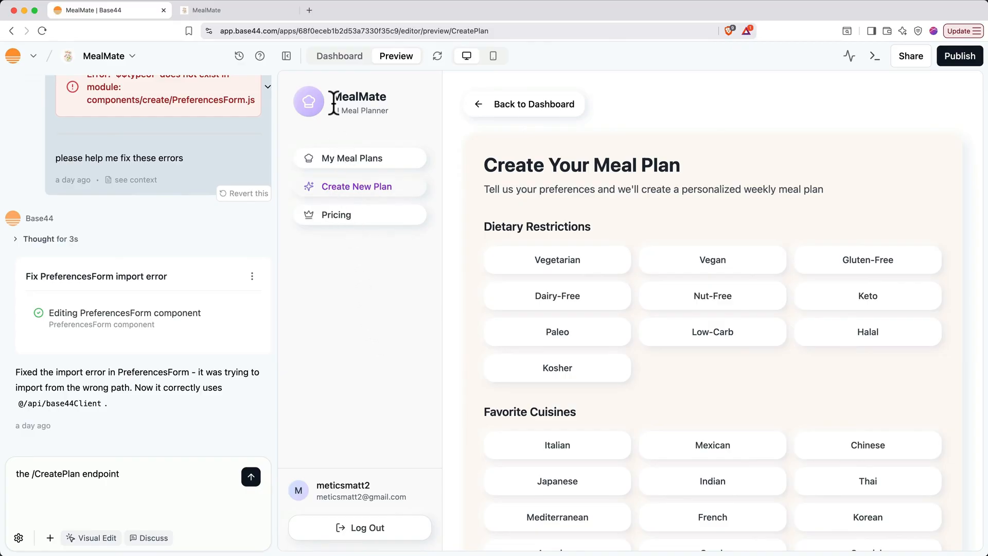
Switch to Base44 and enable AI Agents for the MealMate app.
{"action": "left_click", "coordinate": [335, 56]}
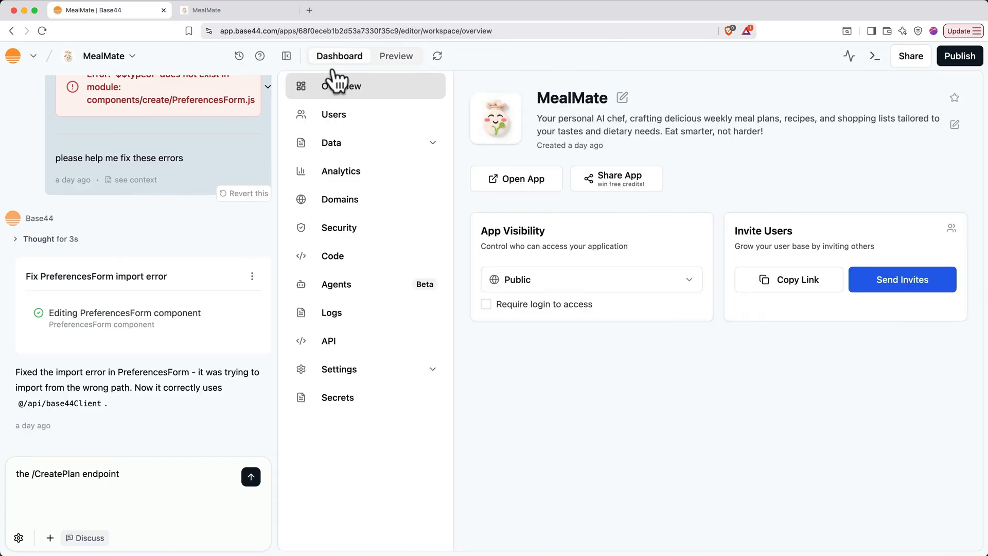
{"action": "left_click", "coordinate": [359, 281]}
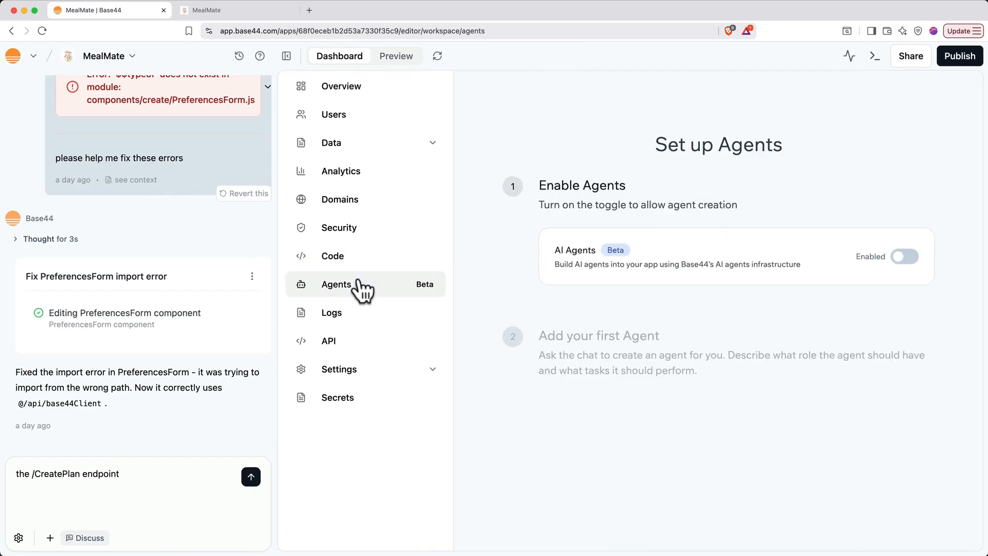
{"action": "left_click", "coordinate": [902, 257]}
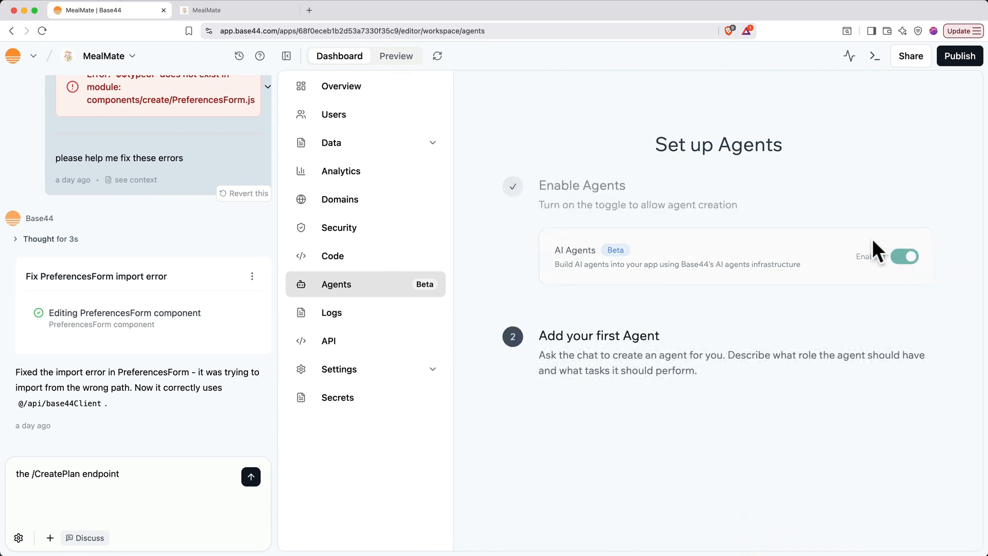
Show the app preview and start a prompt asking for an AI agent in the meal plan view that changes users' plans on request.
{"action": "left_click", "coordinate": [401, 57]}
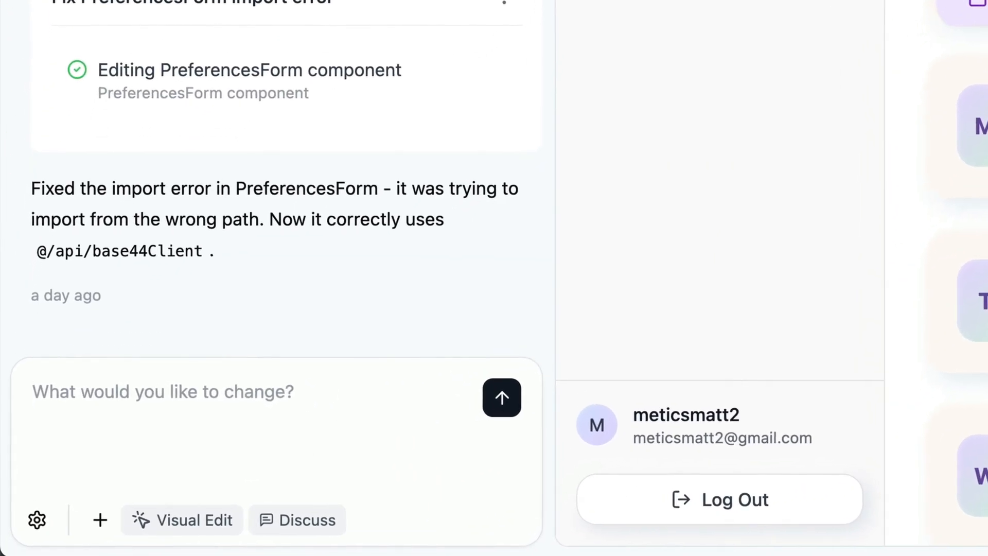
{"action": "type", "text": "Let's add an AI agent to the mea"}
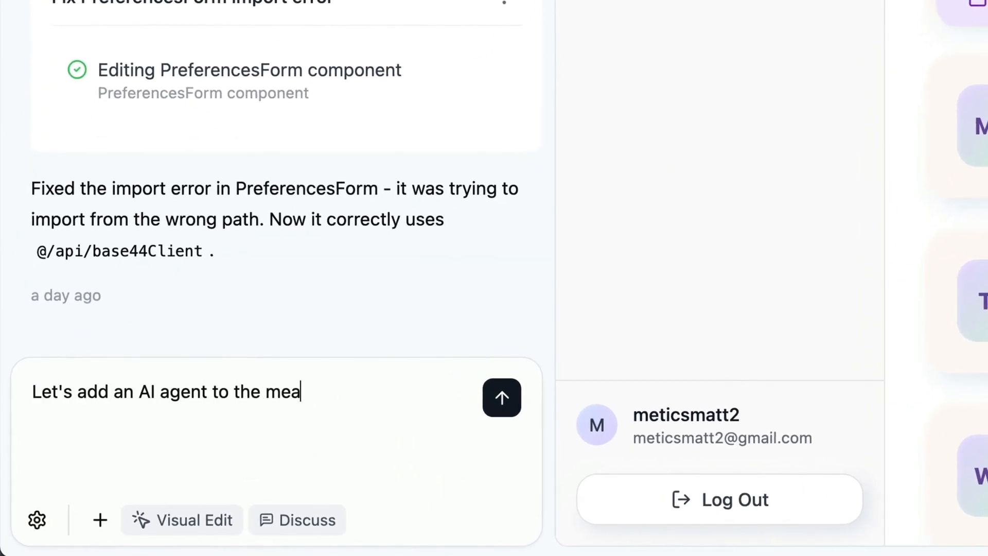
{"action": "type", "text": "l plan view, so that users can ma"}
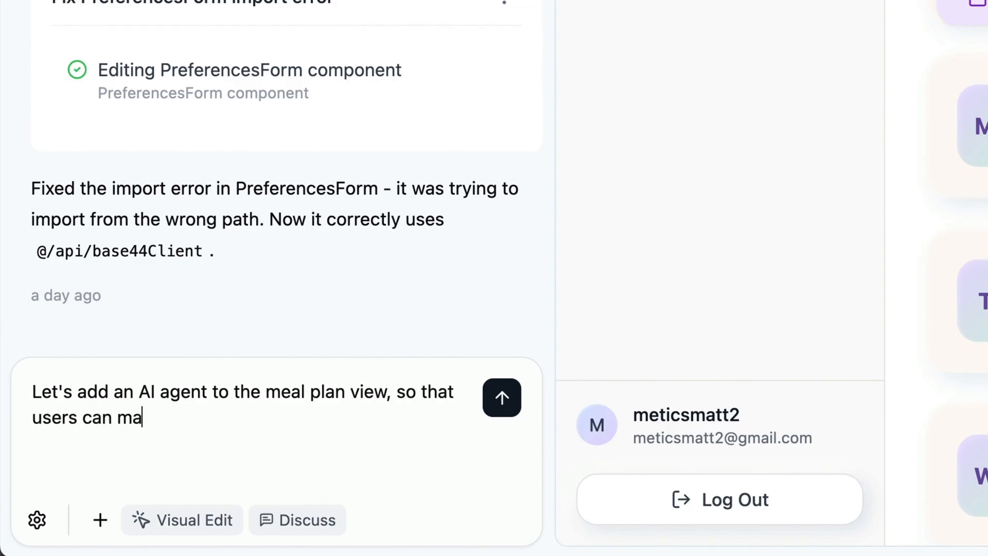
{"action": "type", "text": "ke changes to their meal plan by"}
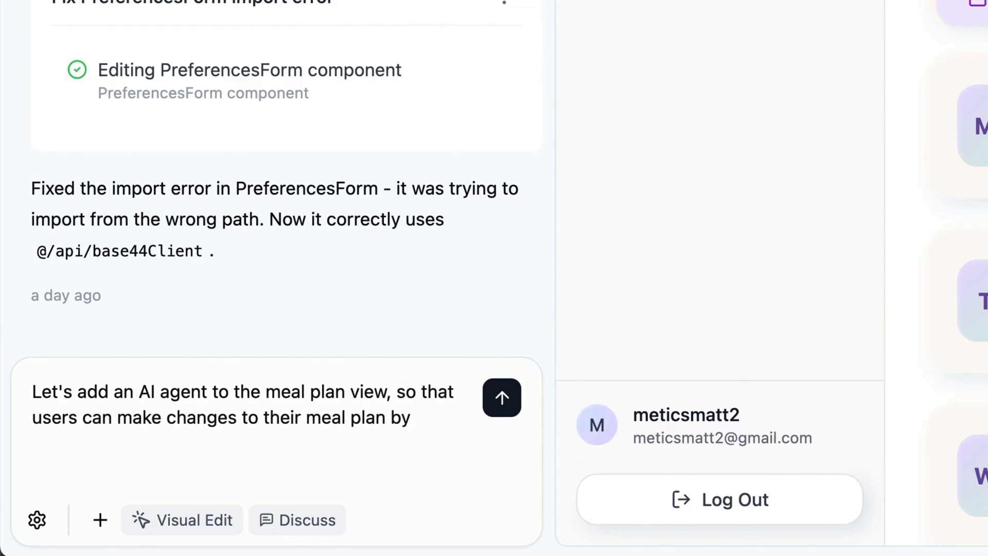
{"action": "type", "text": " simply asking the agent for them"}
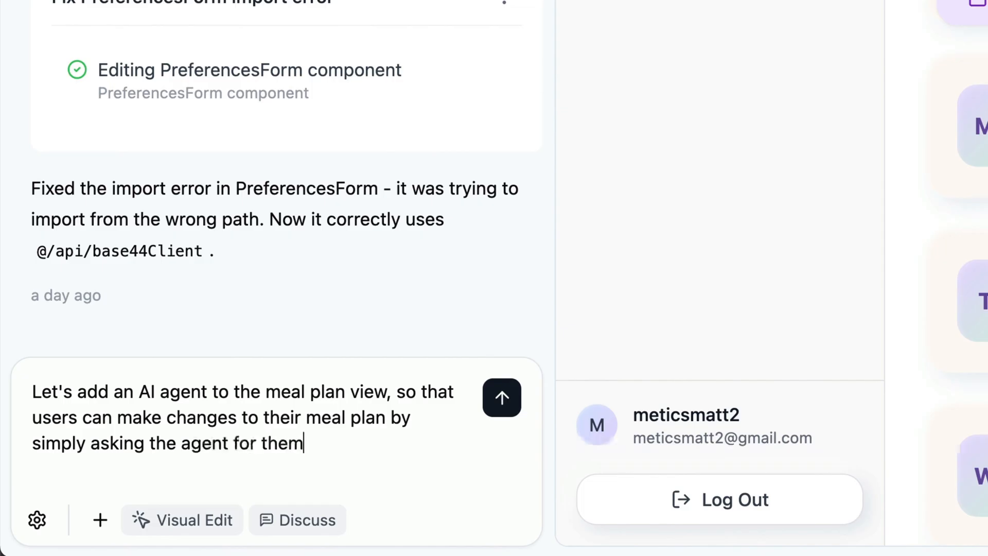
{"action": "type", "text": ". They should be able t"}
{"action": "type", "text": "o ask f"}
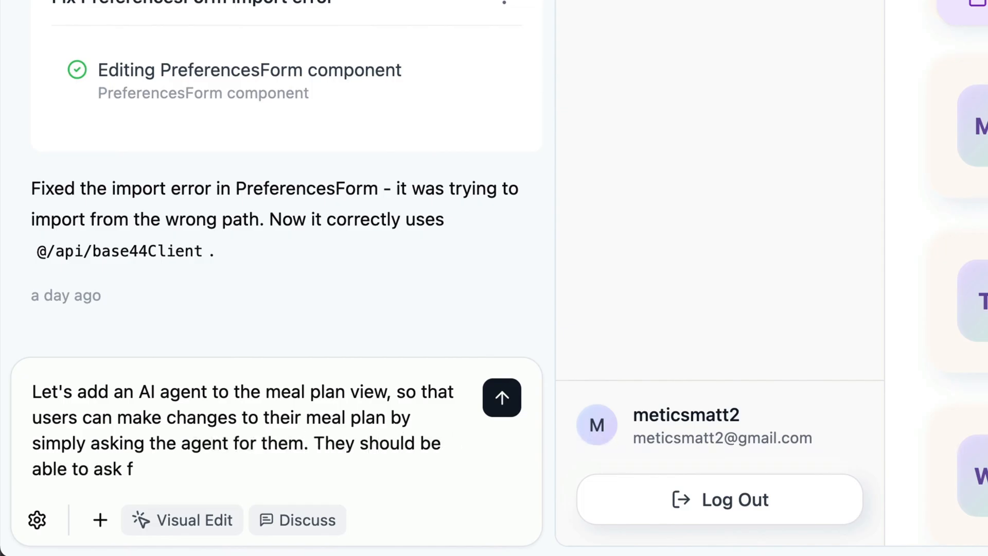
{"action": "type", "text": "or things like, \"add a breakf"}
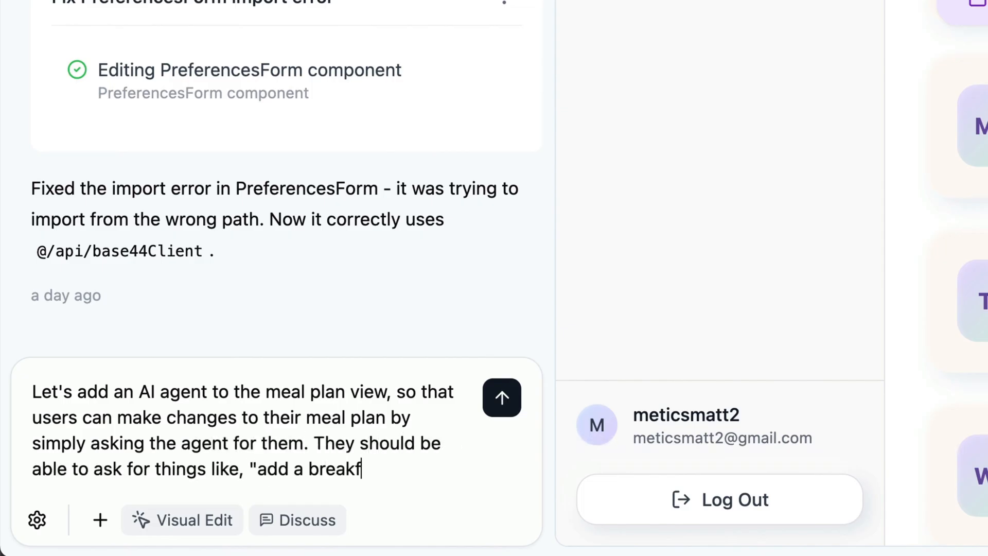
{"action": "type", "text": "ast on Tuesday\", \"Change Satu"}
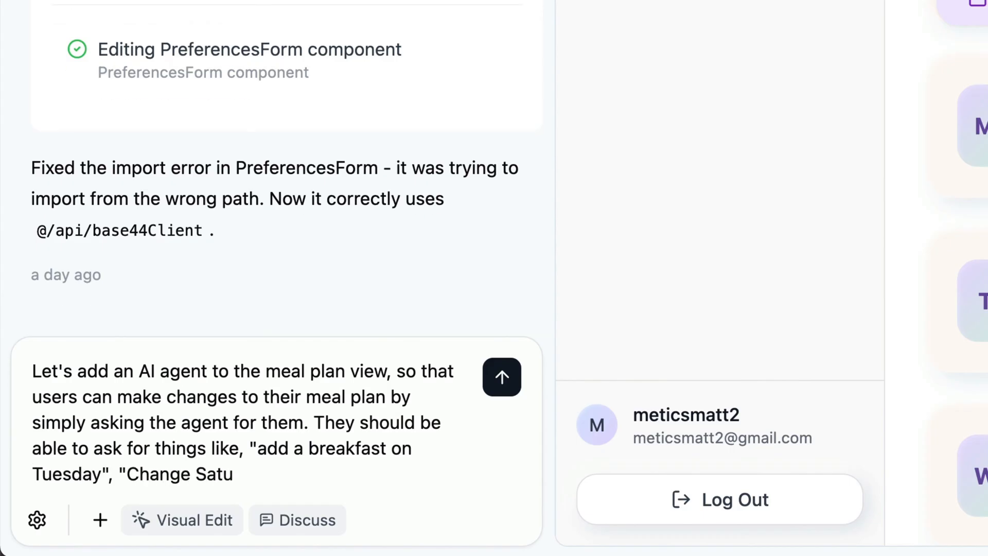
{"action": "type", "text": "rday's dinner to be 4 serving"}
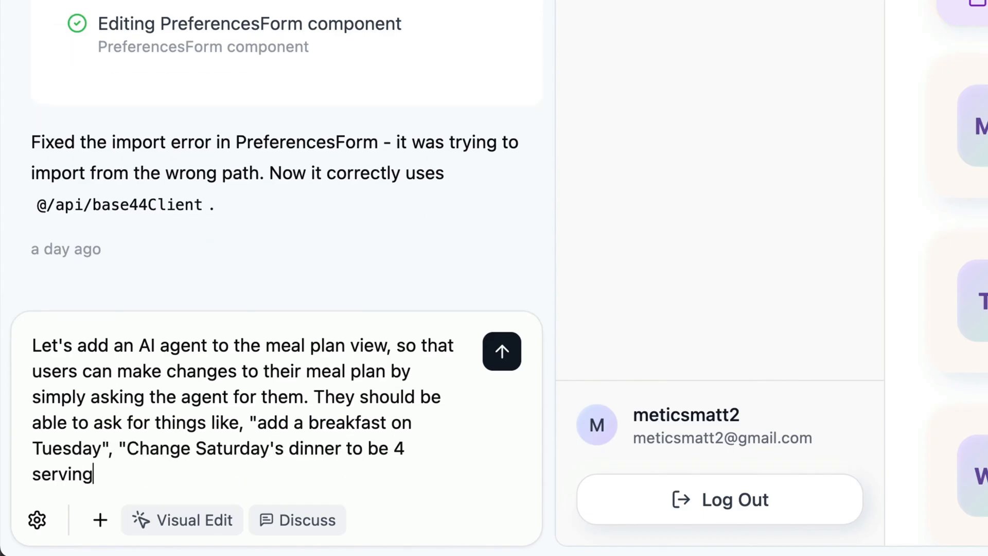
{"action": "type", "text": "s instead of 2\", \"I don't lik"}
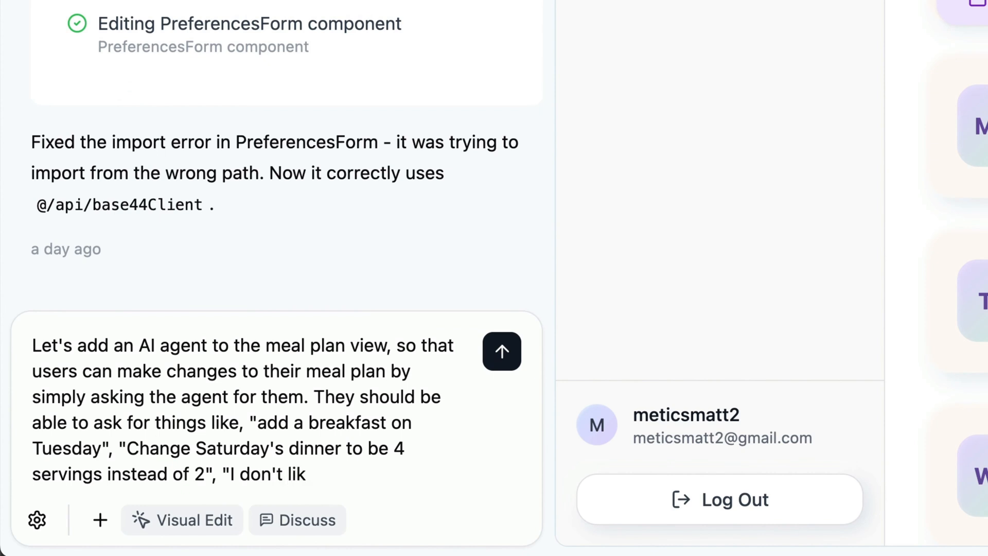
{"action": "type", "text": "e quinoa. Change Thurs"}
{"action": "type", "text": "day's b"}
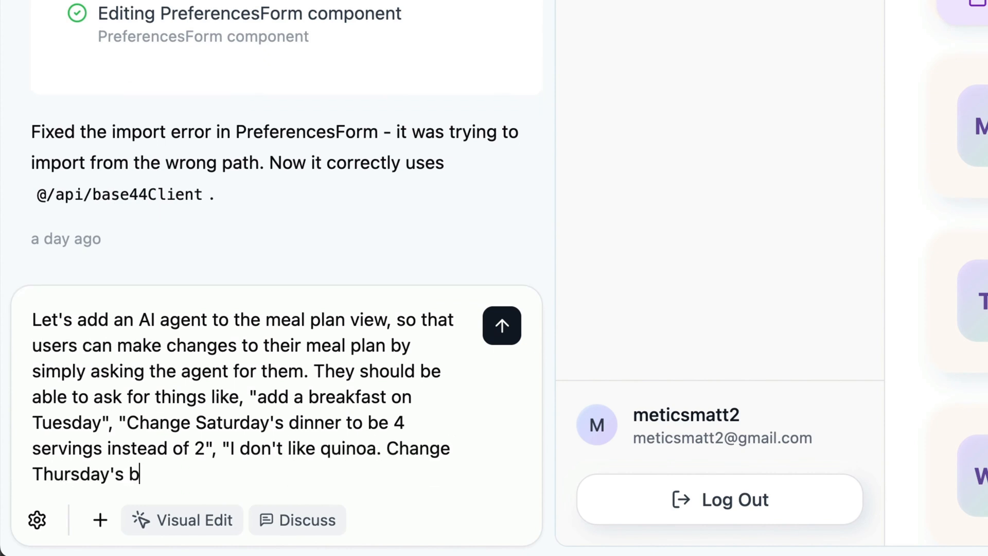
{"action": "type", "text": "reakfast to a different recip"}
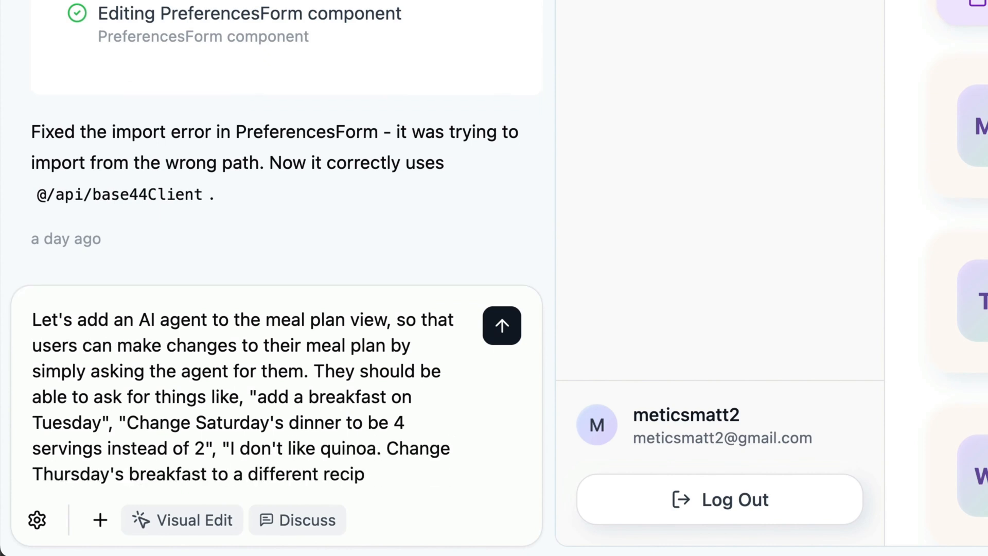
{"action": "type", "text": "e.\",and any other changes they "}
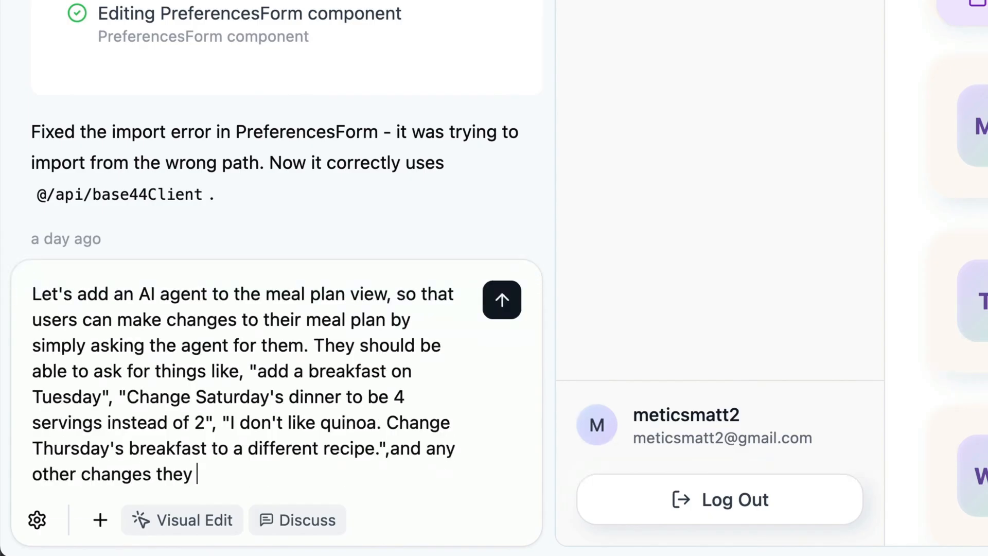
{"action": "type", "text": "want to make like that. Provi"}
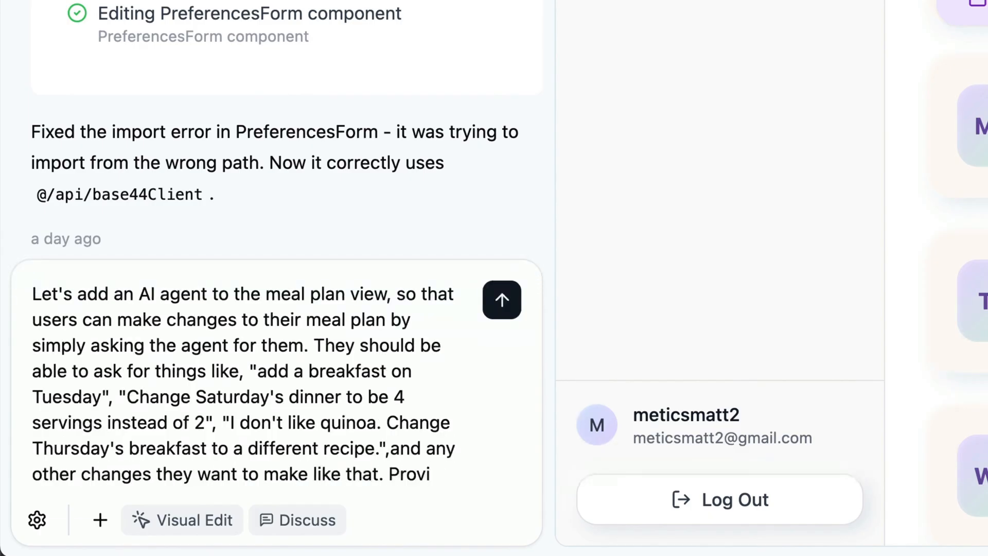
{"action": "type", "text": "de a \"Request changes\" button"}
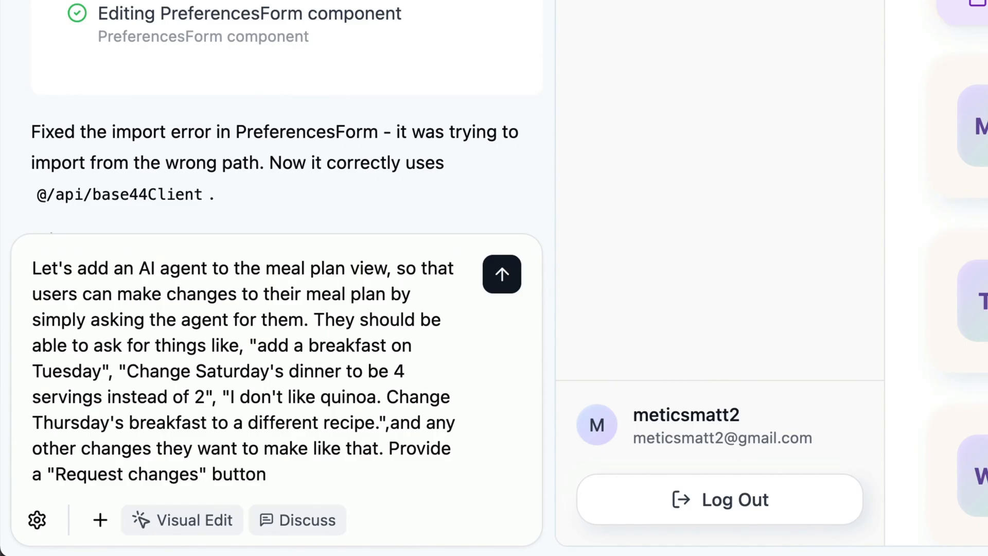
{"action": "type", "text": " right aligned on the same ro"}
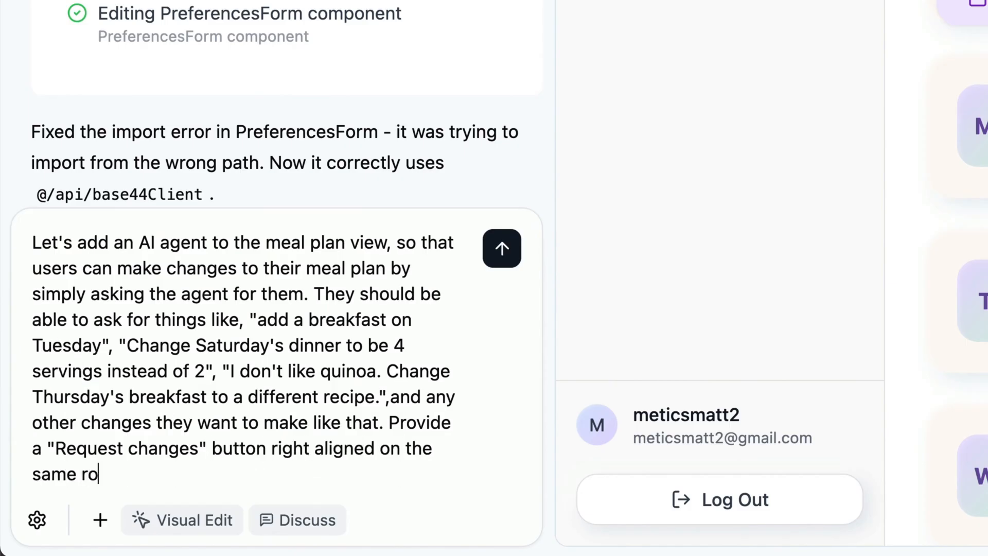
{"action": "type", "text": "w as the meal plan and shoppi"}
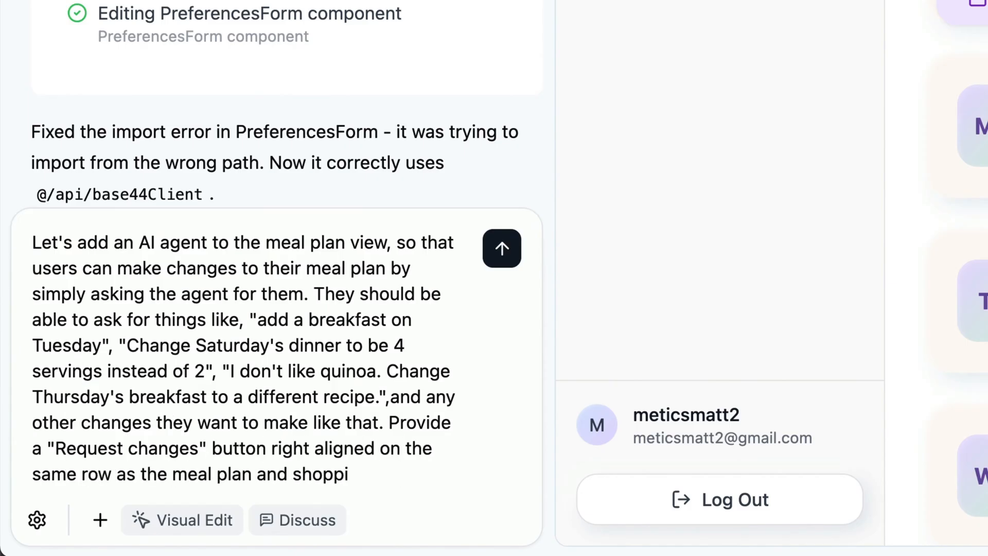
{"action": "type", "text": "ng list buttons. That button op"}
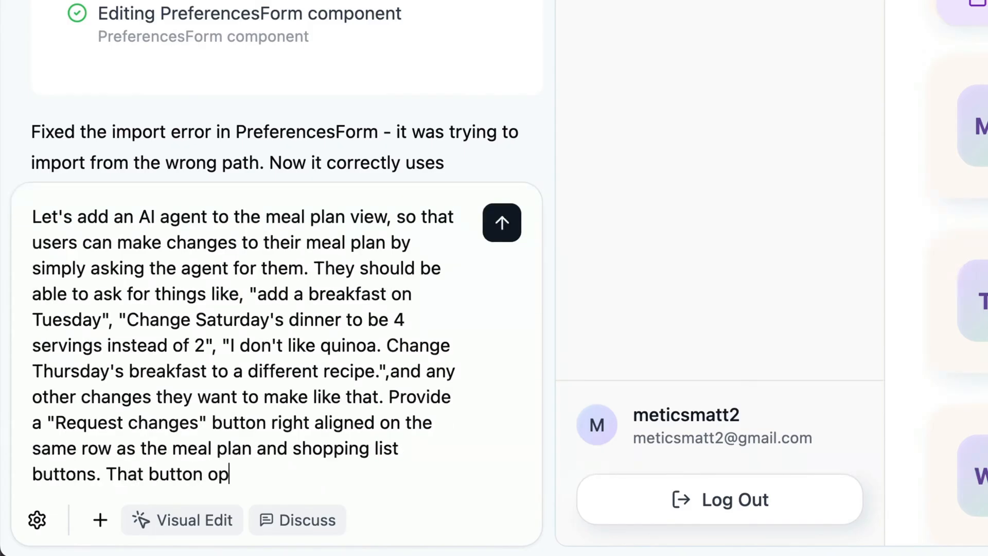
{"action": "type", "text": "ens the chat modal which provi"}
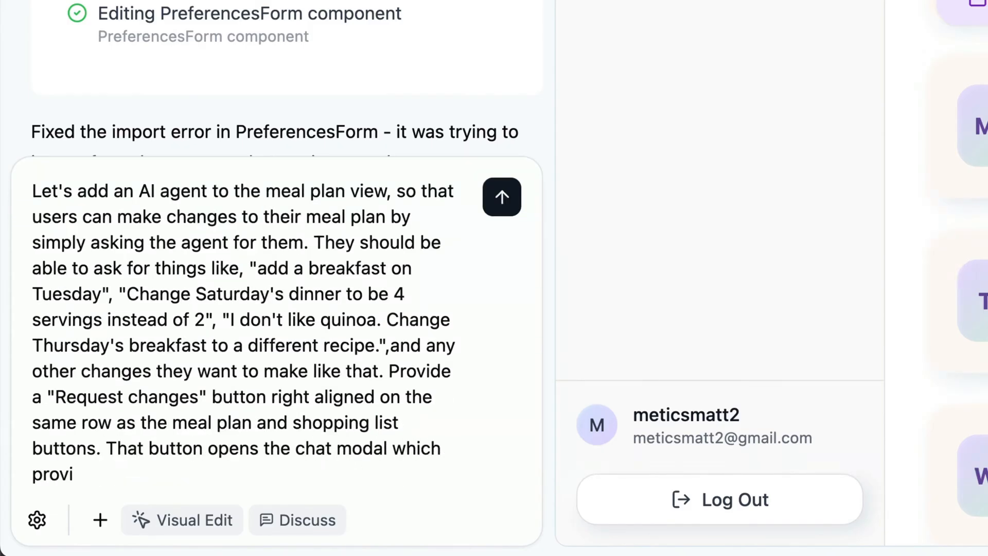
{"action": "type", "text": "des several conversation star"}
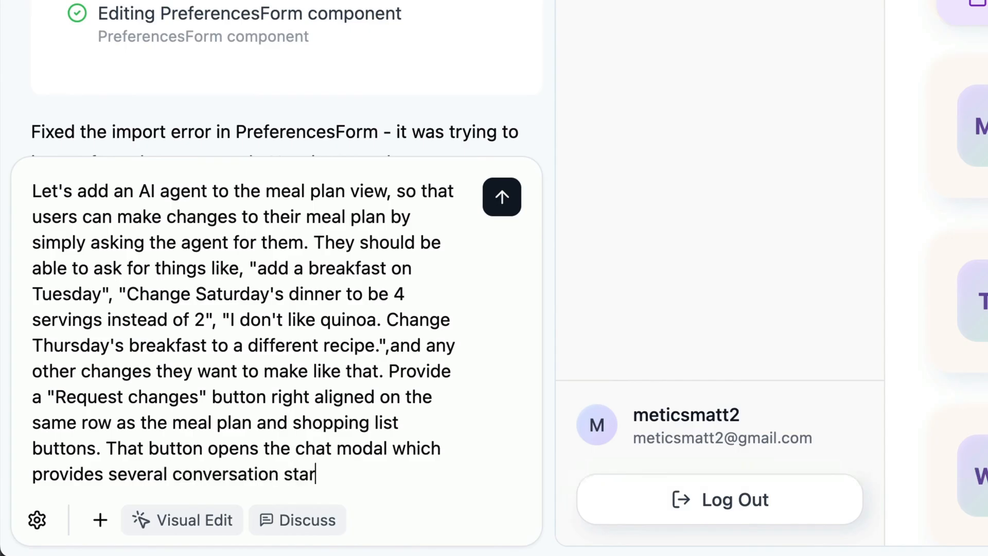
{"action": "type", "text": "ter buttons for the us"}
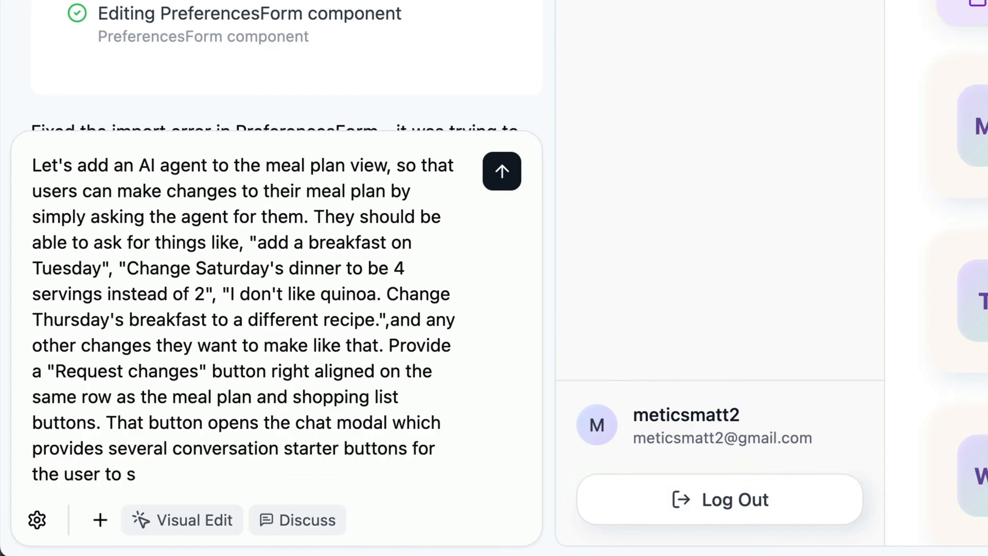
{"action": "type", "text": "er to select from to show them what's possi"}
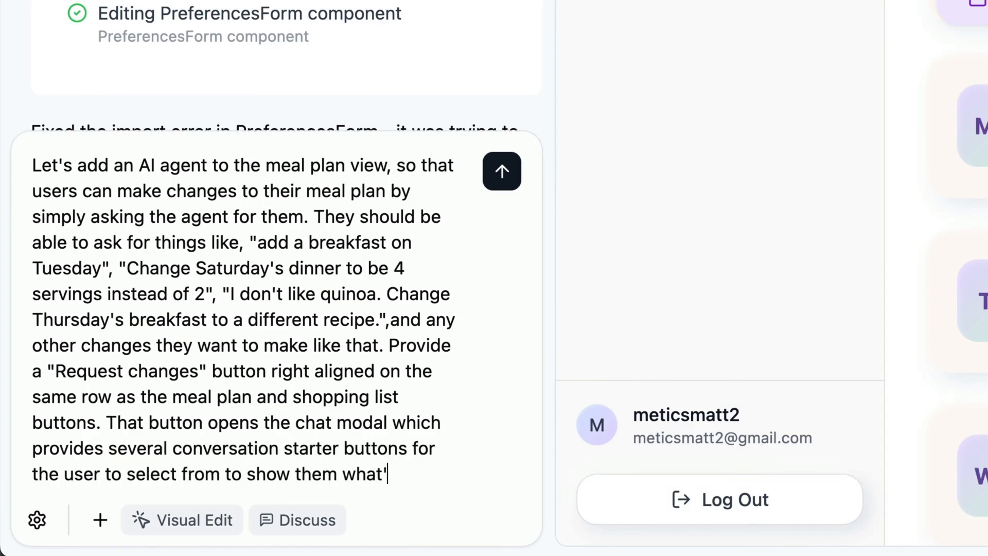
{"action": "type", "text": "ble in addition to reg"}
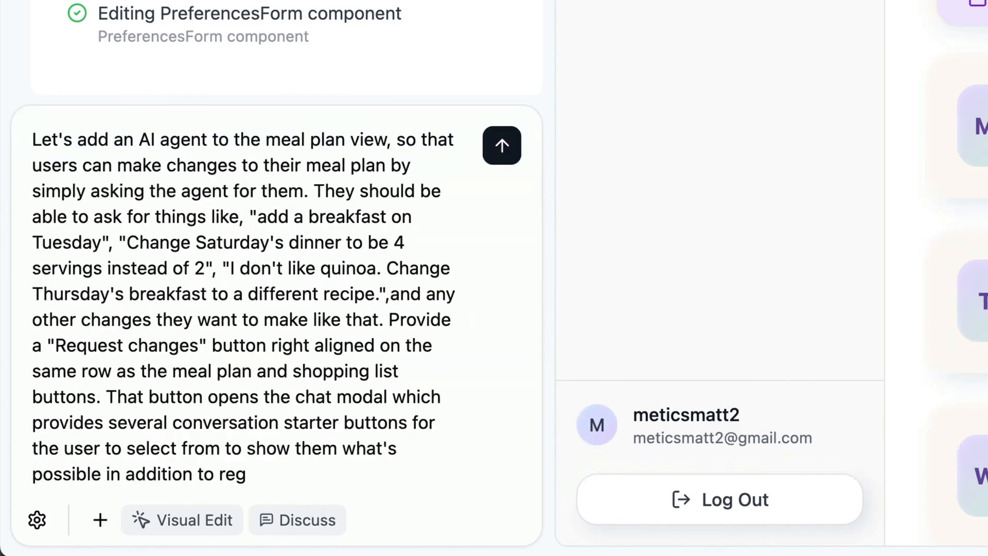
{"action": "type", "text": "ular AI chat functions. Make su"}
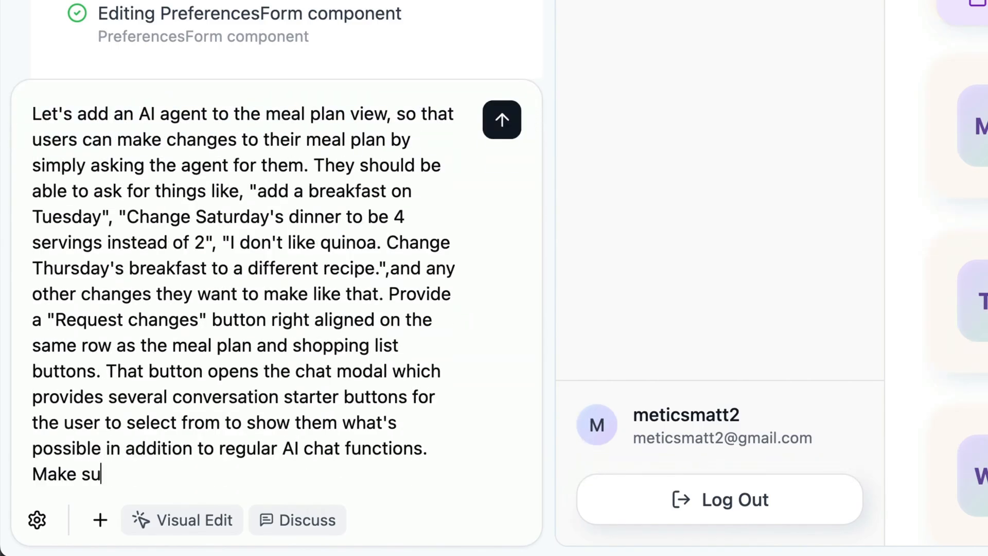
{"action": "type", "text": "re that while the AI Agent is p"}
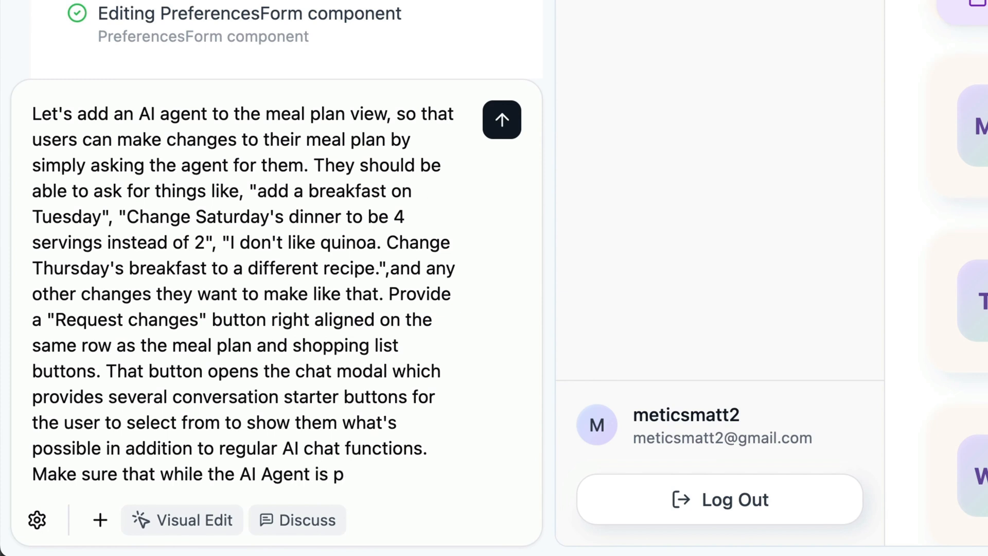
{"action": "type", "text": "rocessing, there's a c"}
{"action": "type", "text": "lear \"l"}
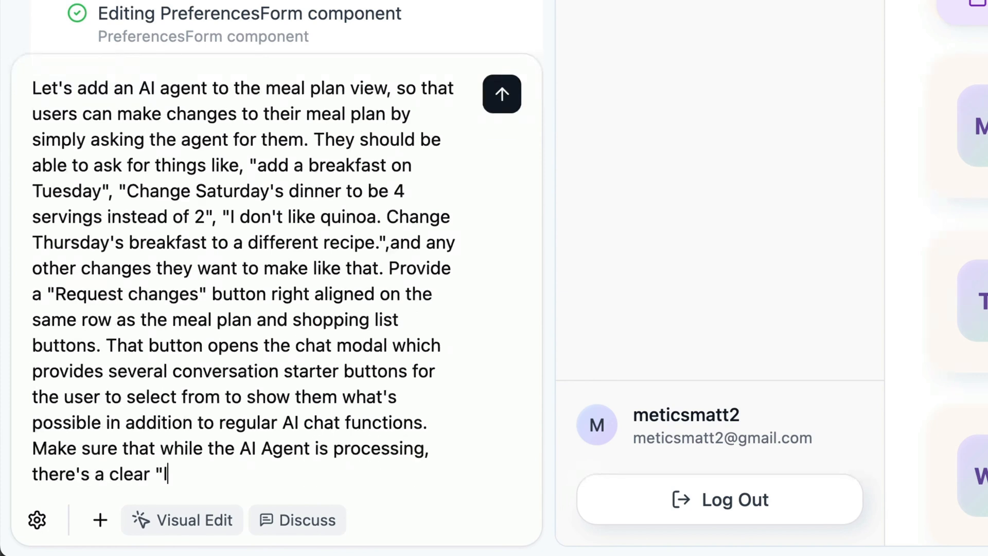
{"action": "type", "text": "oading\" screen or imagery."}
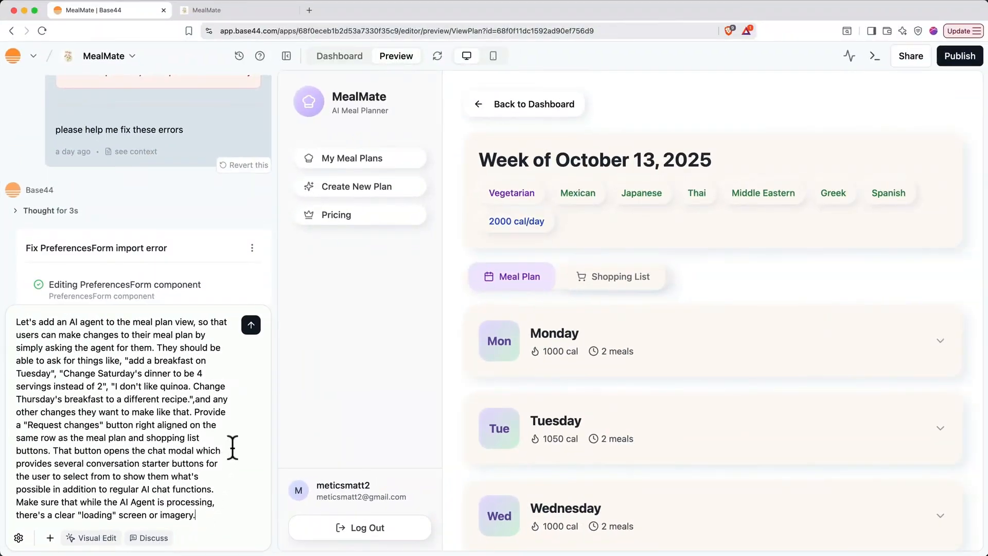
Finish the prompt by requiring a clear "loading" screen or imagery while the AI Agent is processing, and submit it.
{"action": "left_click", "coordinate": [251, 330]}
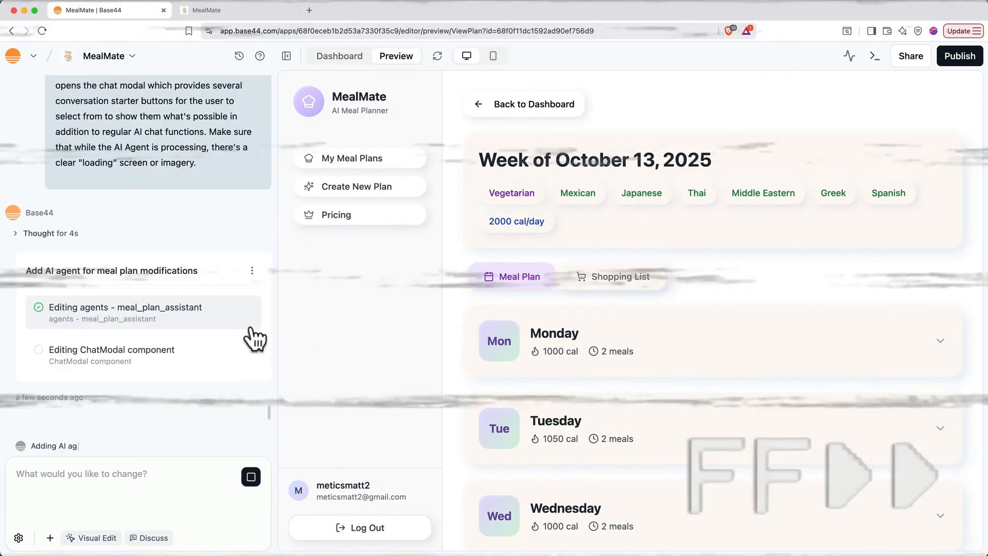
Expand Monday's meals in the preview and ask the Meal Plan Assistant to "Change monday's breakfast to cereal.".
{"action": "left_click", "coordinate": [722, 352]}
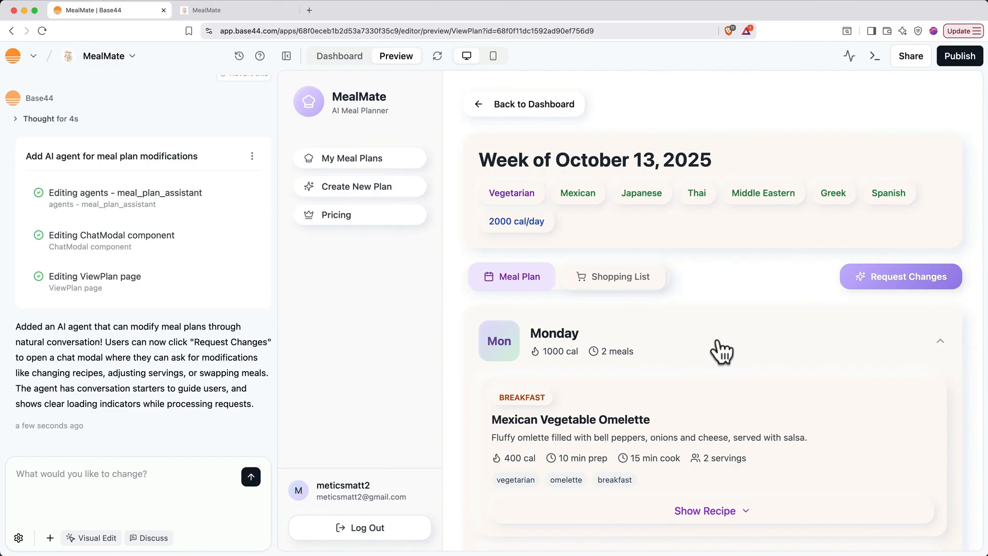
{"action": "left_click", "coordinate": [893, 280]}
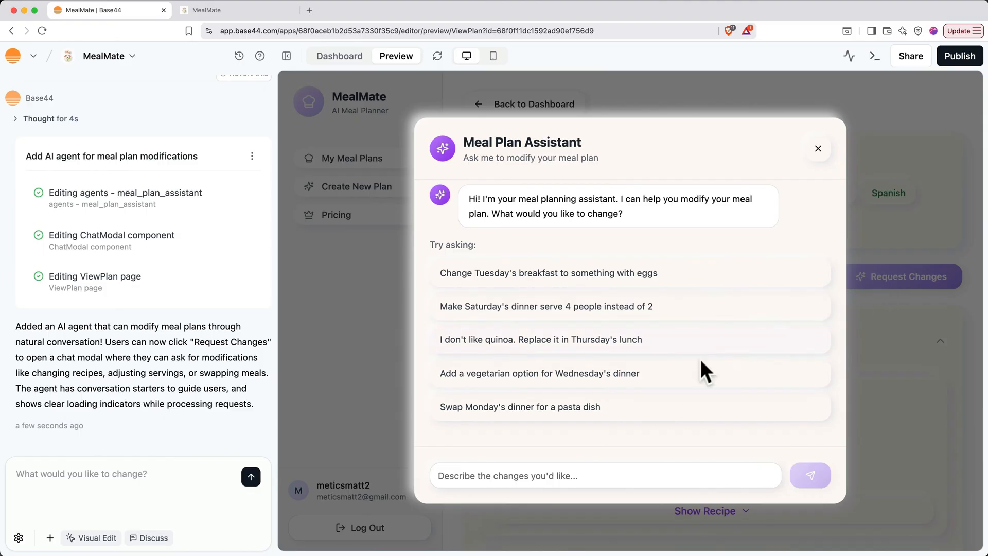
{"action": "left_click", "coordinate": [585, 473]}
{"action": "type", "text": "Chan"}
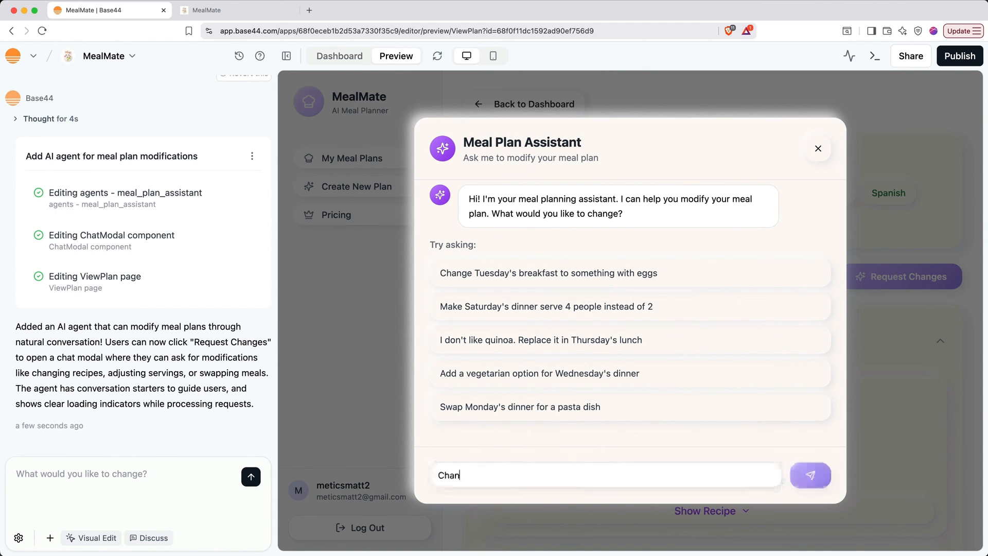
{"action": "type", "text": "ge monday's breakfast to cereal."}
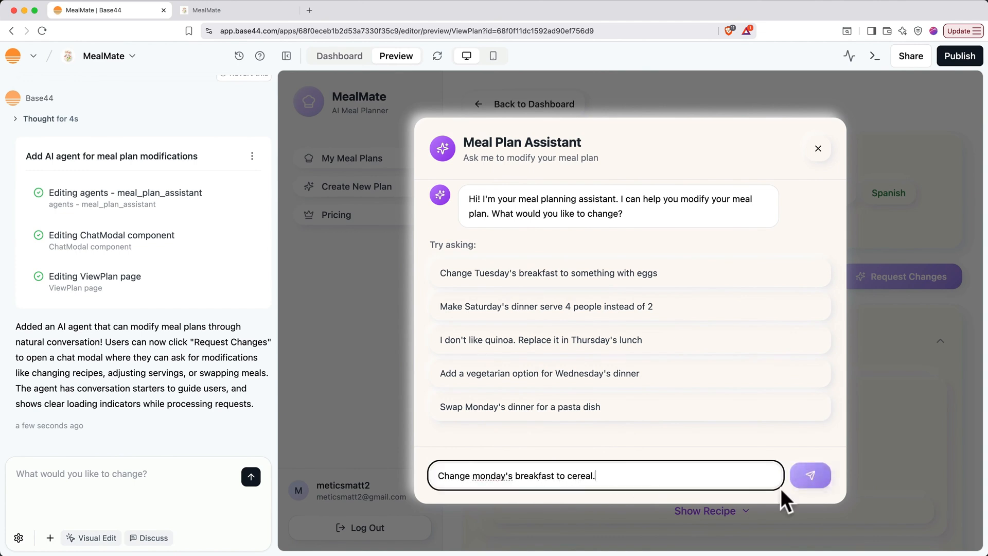
{"action": "left_click", "coordinate": [807, 477]}
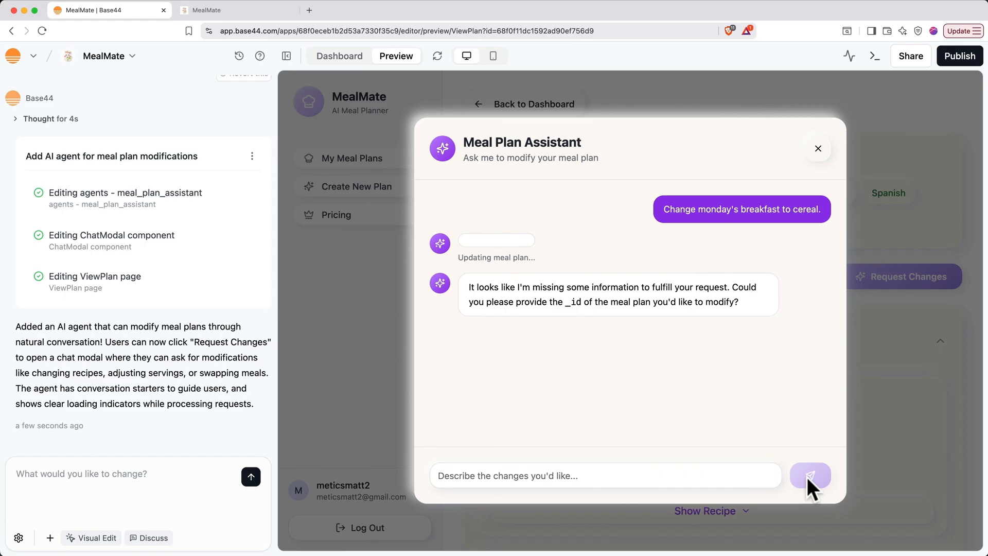
Capture a screenshot of the Meal Plan Assistant conversation and attach it to the Base44 chat prompt.
{"action": "key", "text": "super+shift+4"}
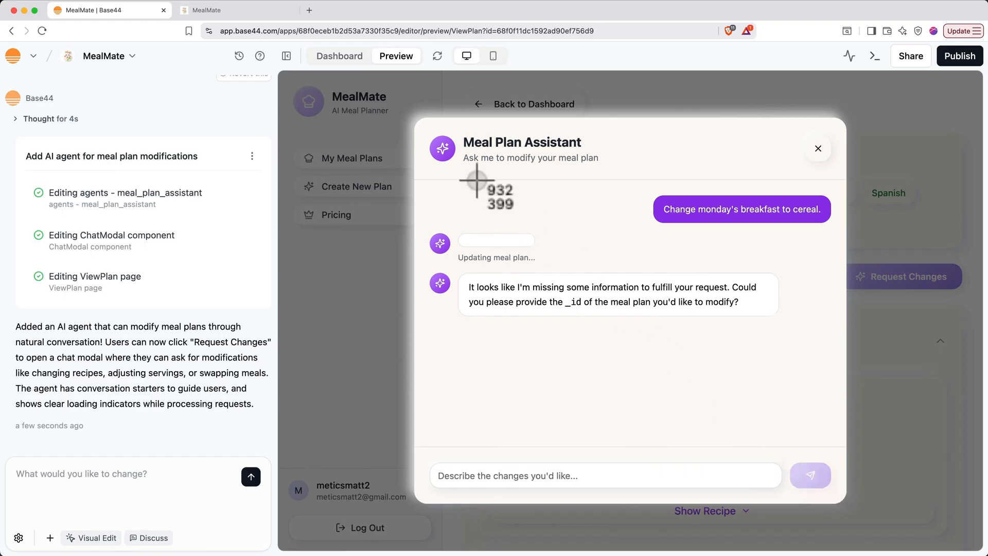
{"action": "left_click_drag", "start_coordinate": [407, 114], "coordinate": [802, 487]}
{"action": "left_click_drag", "start_coordinate": [870, 519], "coordinate": [148, 476]}
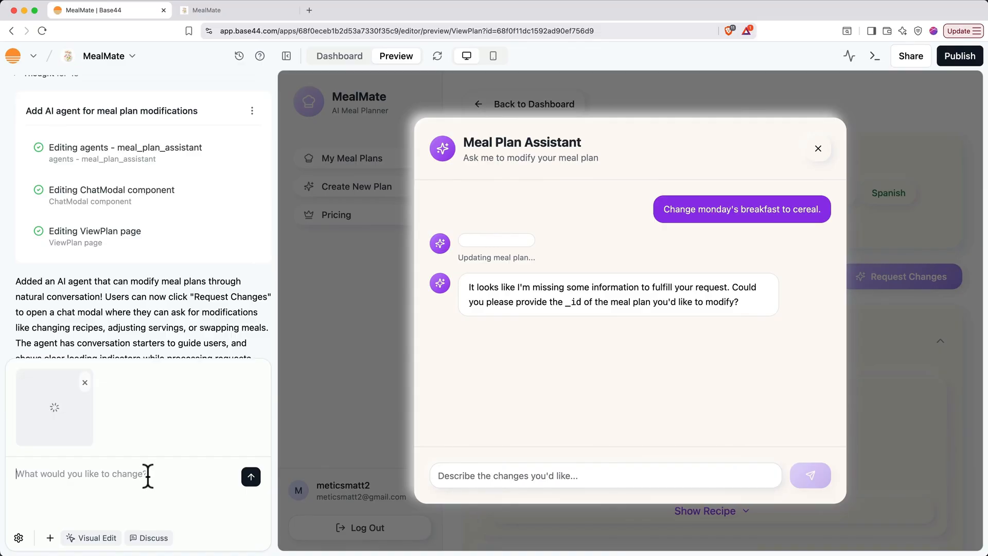
Submit a prompt saying users won't have the meal plan id and asking that the AI infer the plan or meal from whichever plan is open.
{"action": "type", "text": "We're off to a good start, but right now, the AI is asking for the id of the"}
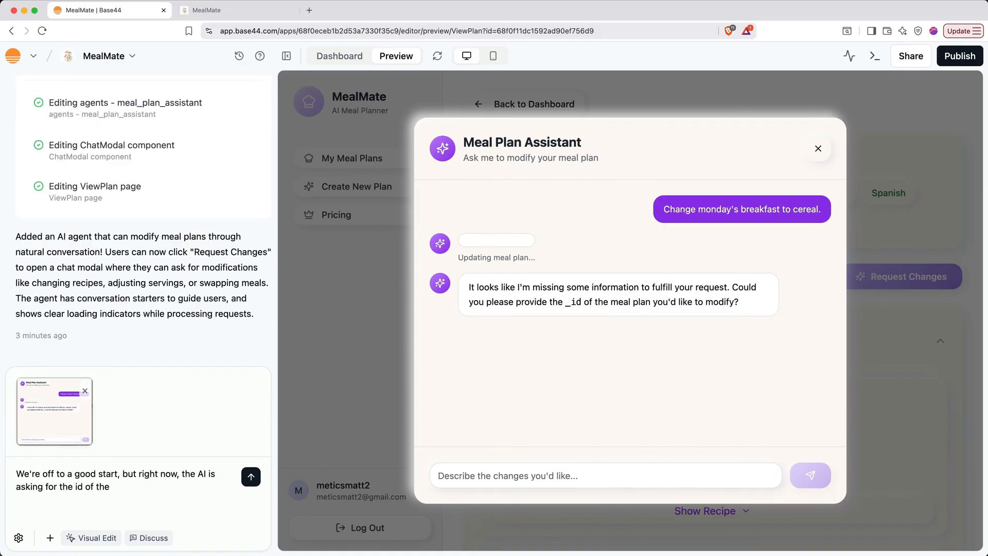
{"action": "type", "text": "sn't going to have this. Can we make it so th"}
{"action": "type", "text": "e AI can infer what"}
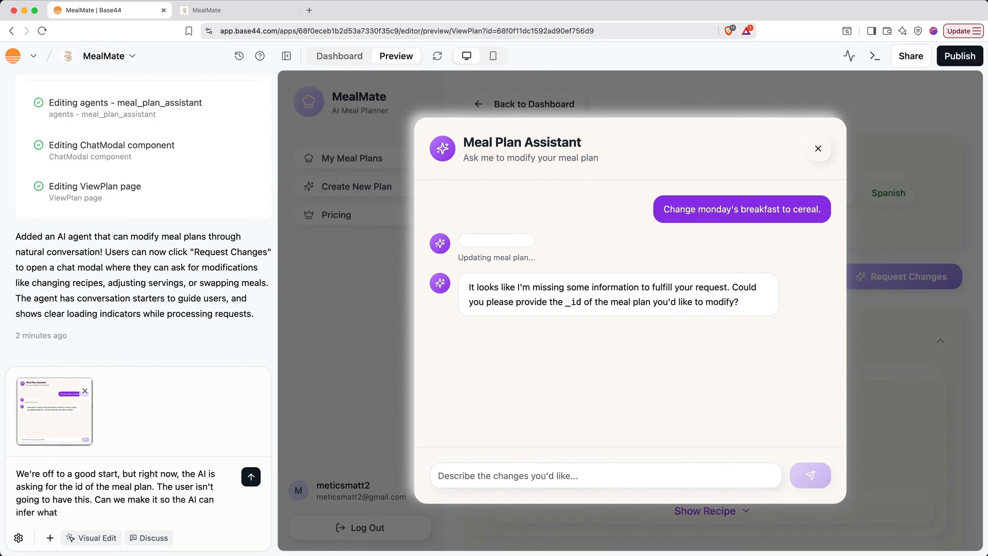
{"action": "type", "text": " meal plan or meal the user is referring to based on what plan is open?"}
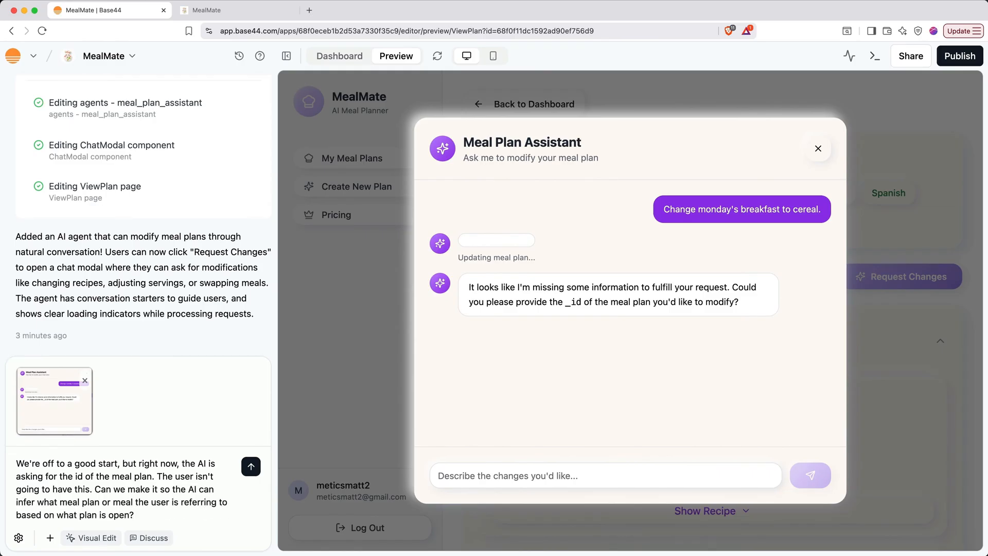
{"action": "left_click", "coordinate": [251, 466]}
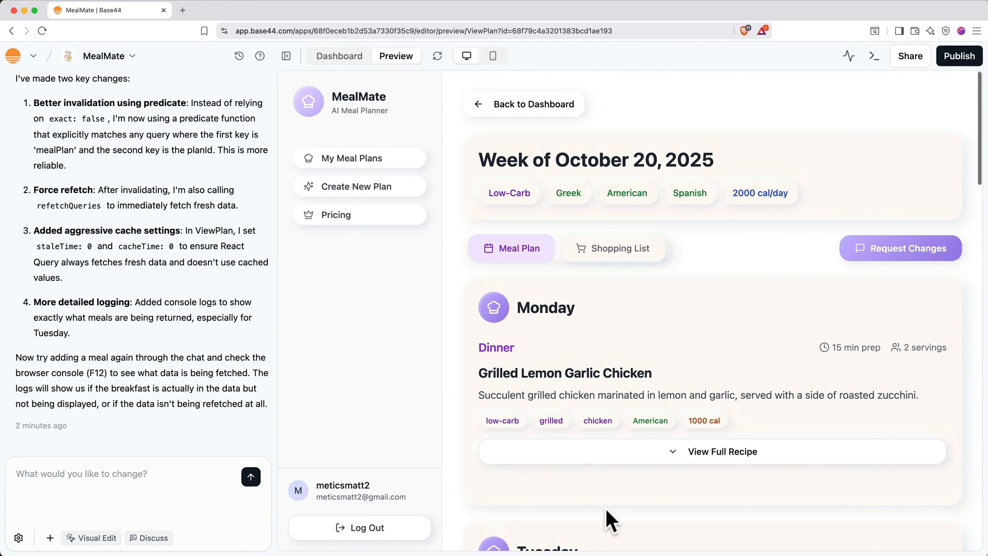
Ask the Meal Plan Assistant to "Add a breakfast recipe for Tuesday" and check Tuesday's meals in the plan.
{"action": "left_click", "coordinate": [894, 248]}
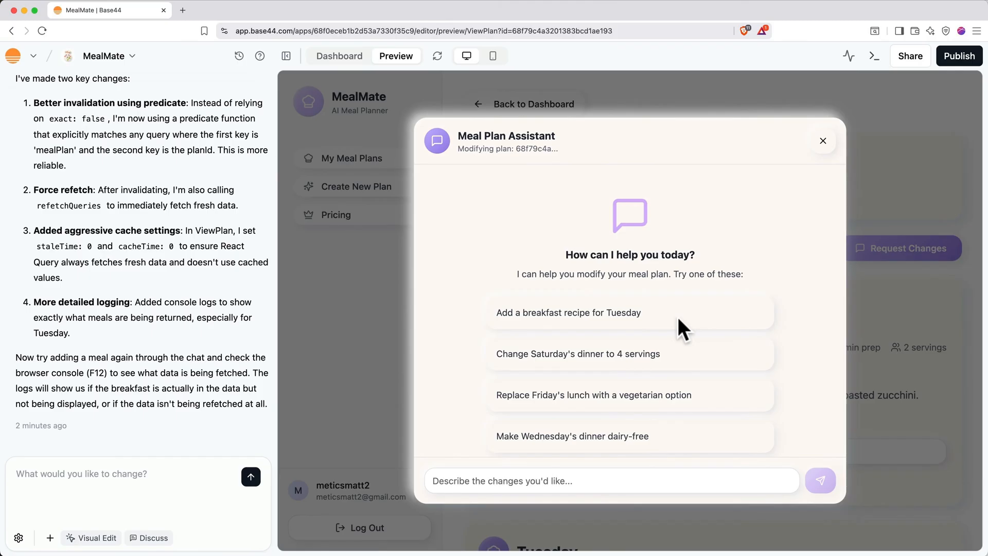
{"action": "left_click", "coordinate": [638, 325]}
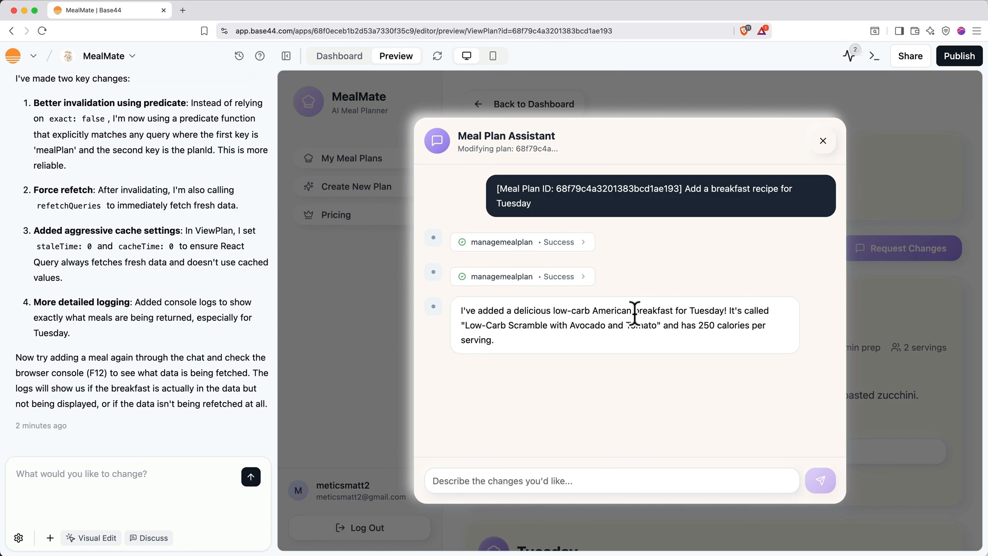
{"action": "left_click", "coordinate": [823, 142]}
{"action": "scroll", "coordinate": [776, 266], "scroll_direction": "down", "scroll_amount": 8}
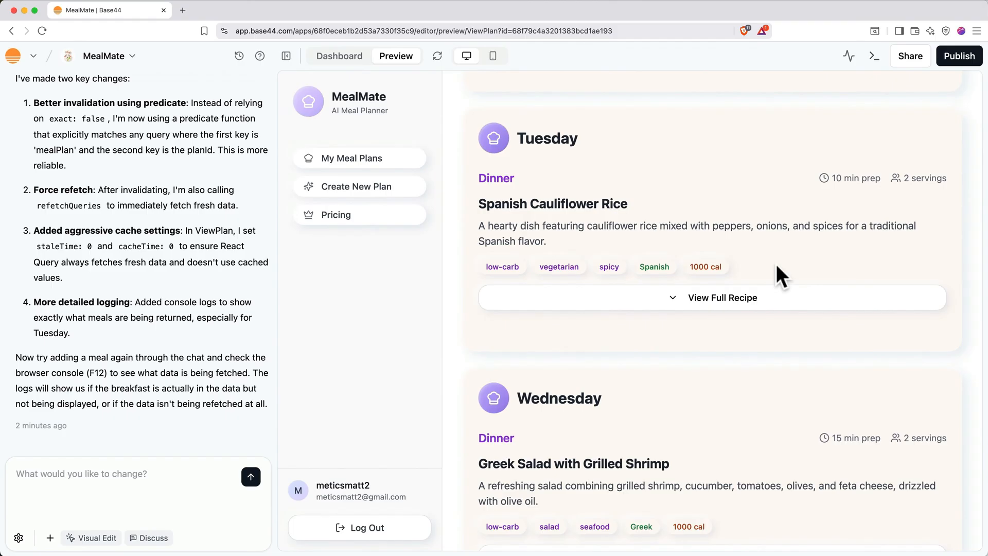
Attach a screenshot of the preview with the browser console and submit a prompt to review the latest agent conversation and fix the missing Tuesday breakfast.
{"action": "key", "text": "F12"}
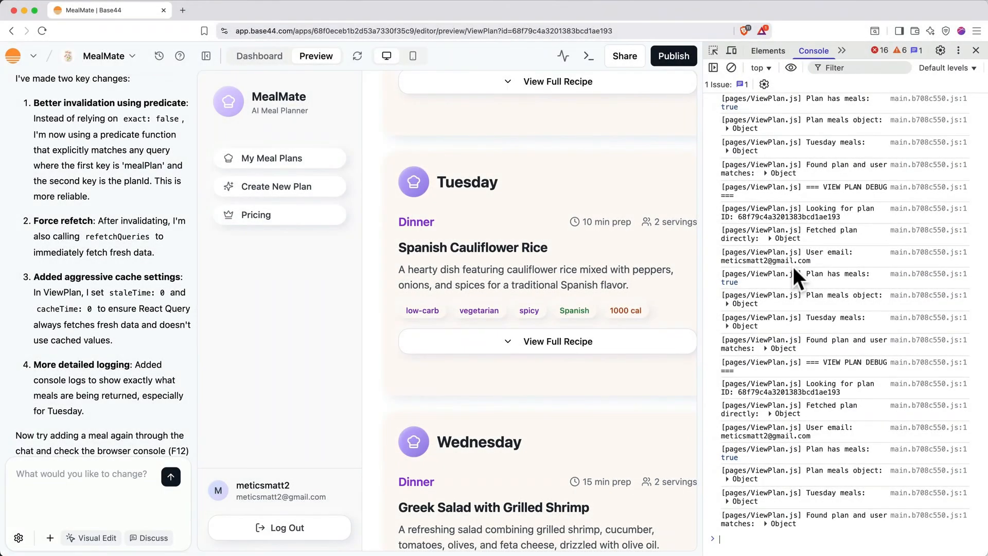
{"action": "left_click", "coordinate": [736, 537]}
{"action": "key", "text": "super+shift+4"}
{"action": "left_click_drag", "start_coordinate": [985, 554], "coordinate": [195, 42]}
{"action": "left_click_drag", "start_coordinate": [875, 554], "coordinate": [89, 471]}
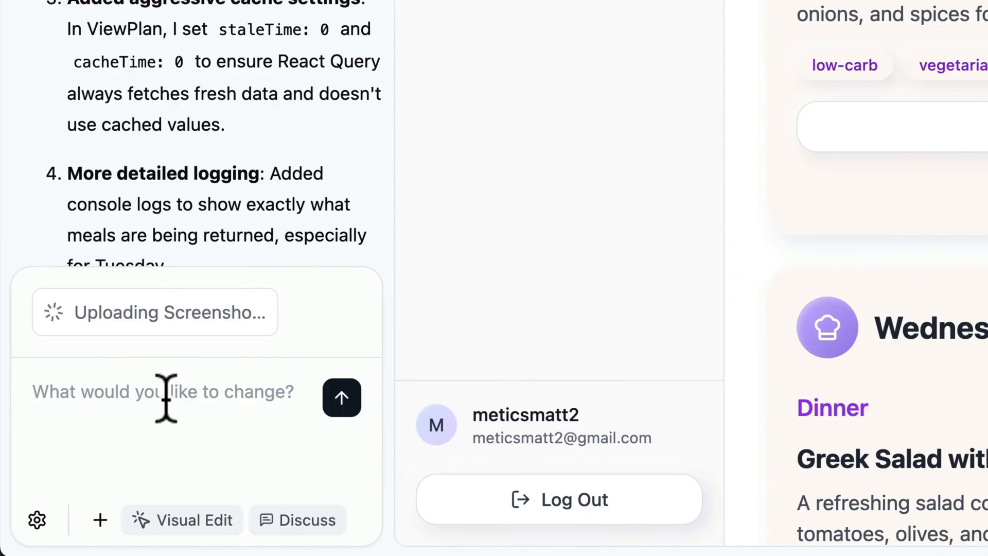
{"action": "type", "text": "The agent says it added a meal to the most recently created meal plan, but nothing visually showed up. I tried adding a breakfast for Tuesday, but I don't see it. Examine the most recent agent conversation and review then fix the issue"}
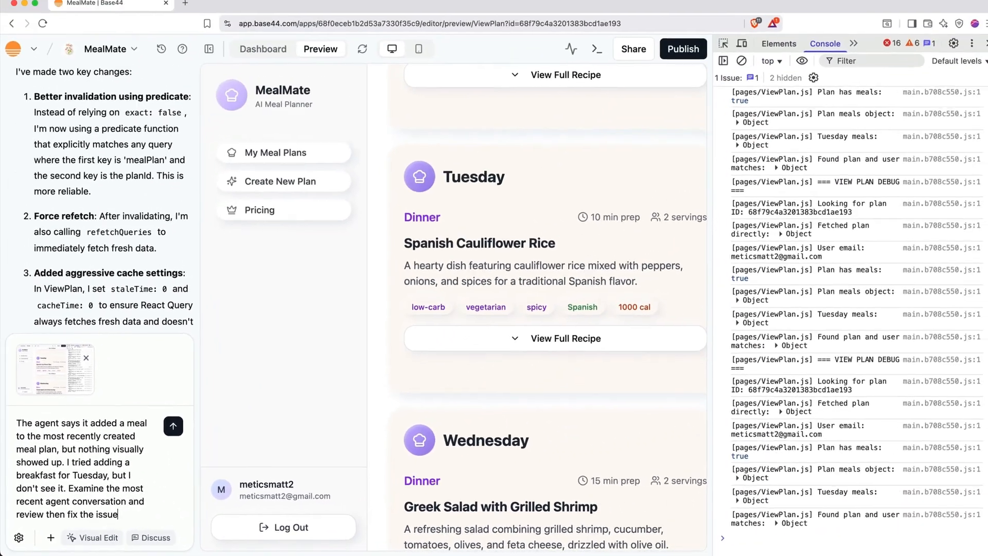
{"action": "left_click", "coordinate": [173, 426]}
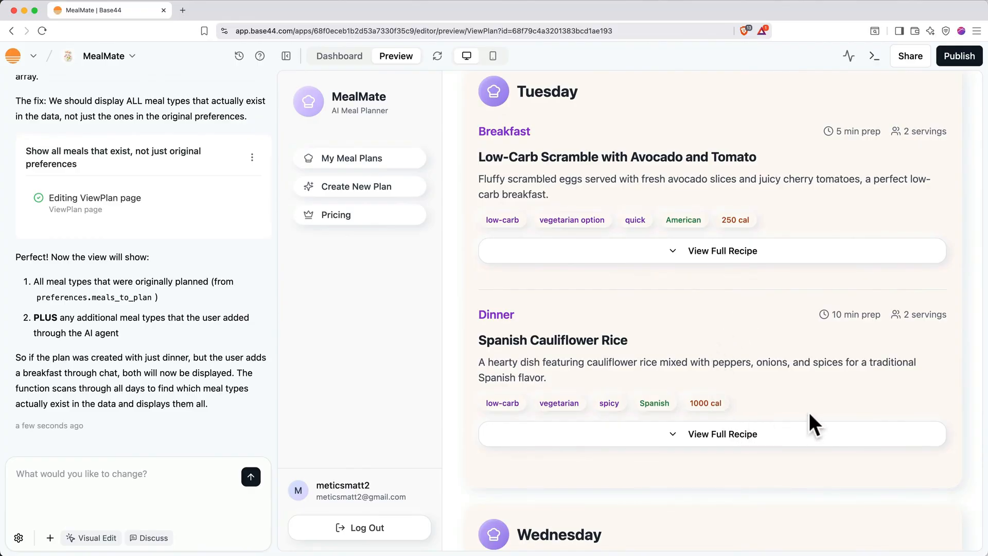
Ask the Meal Plan Assistant to "Replace Monday's dinner with a double cheeseburger recipe.".
{"action": "scroll", "coordinate": [799, 382], "scroll_direction": "up", "scroll_amount": 10}
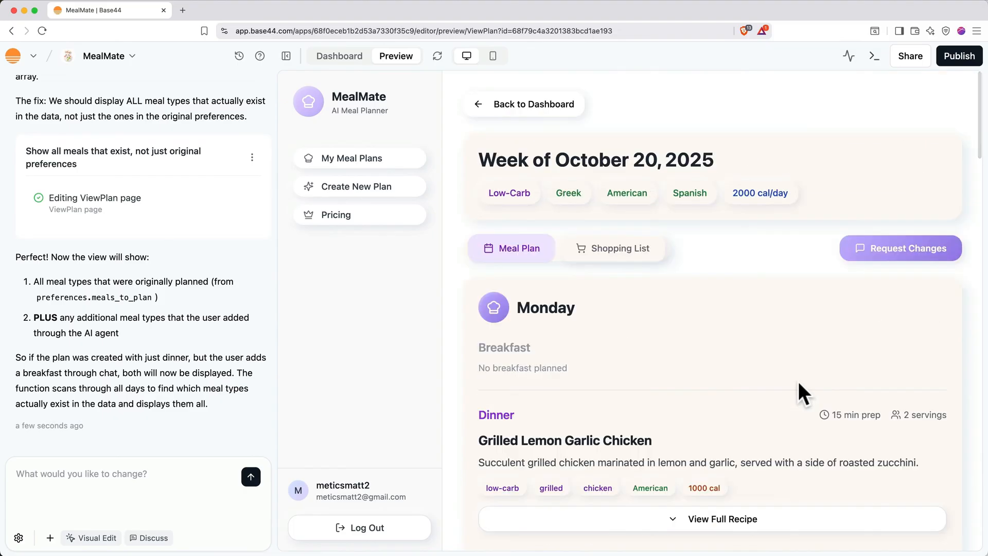
{"action": "left_click", "coordinate": [886, 247]}
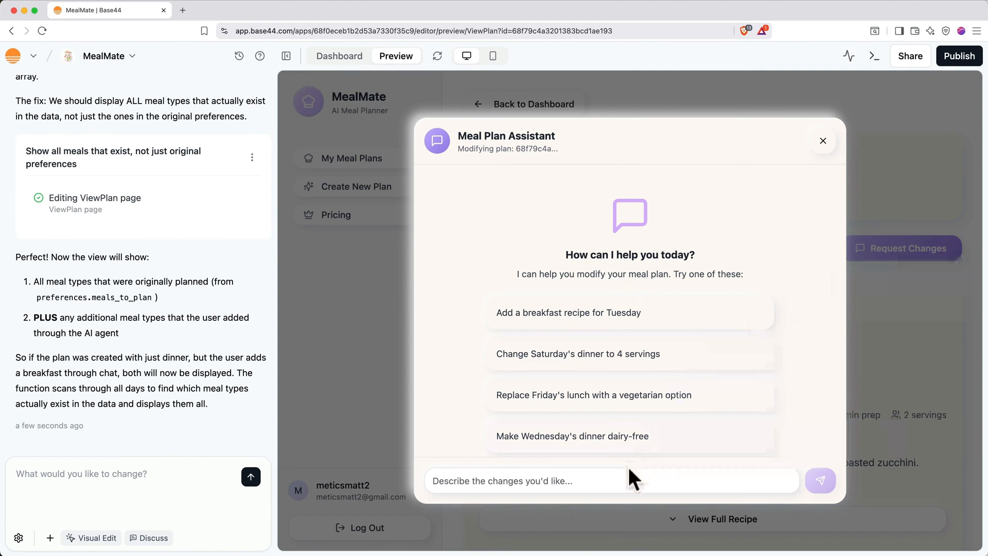
{"action": "left_click", "coordinate": [628, 477]}
{"action": "type", "text": "Replace Monday's dinne"}
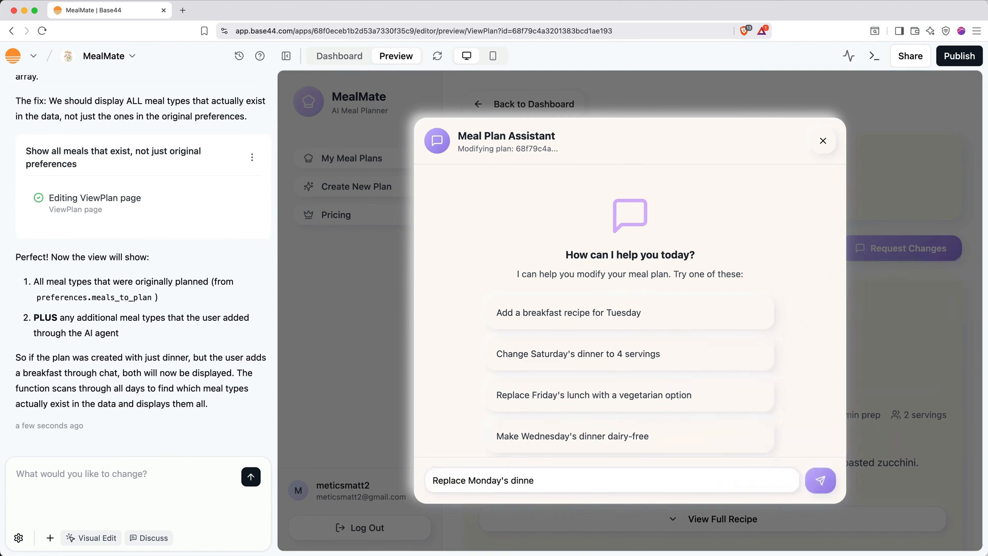
{"action": "type", "text": "r with a double cheeseburger r"}
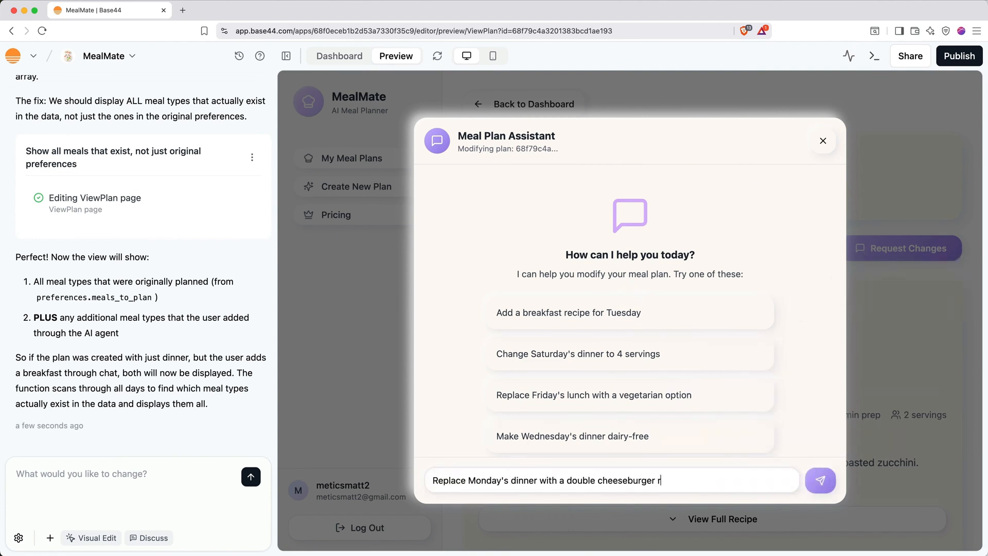
{"action": "type", "text": "ecipe."}
{"action": "key", "text": "Return"}
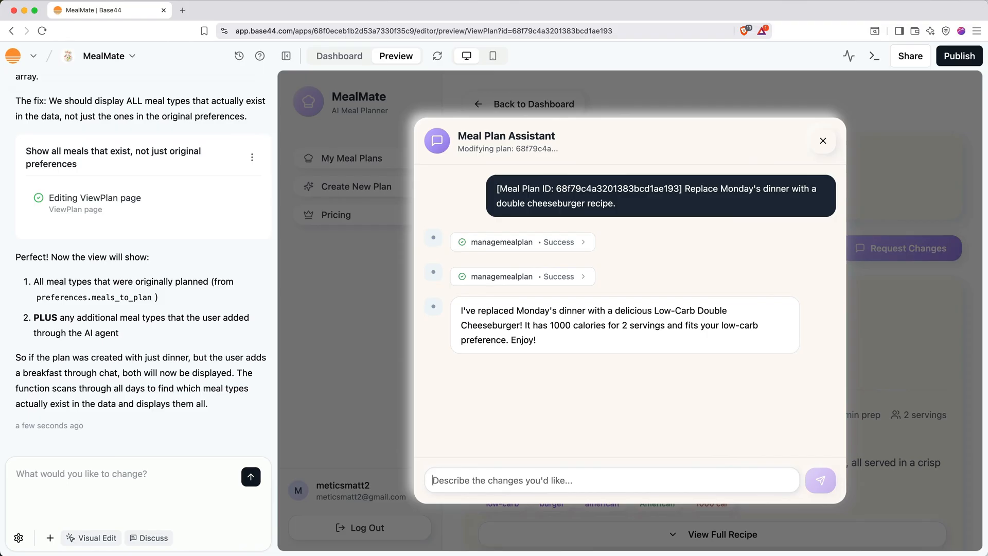
Close the assistant and examine the full recipe of Monday's dinner, including its ingredients and instructions.
{"action": "left_click", "coordinate": [823, 141]}
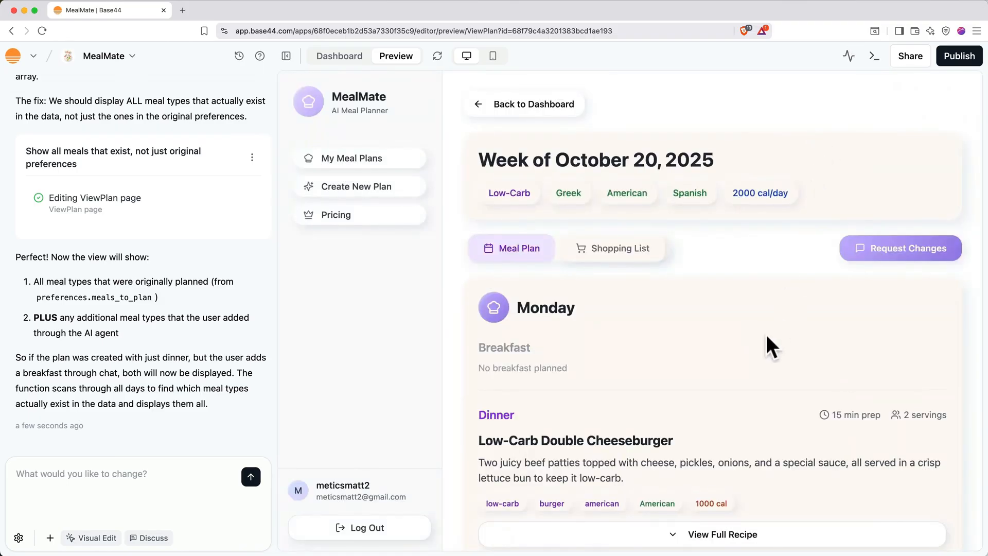
{"action": "scroll", "coordinate": [767, 336], "scroll_direction": "down", "scroll_amount": 3}
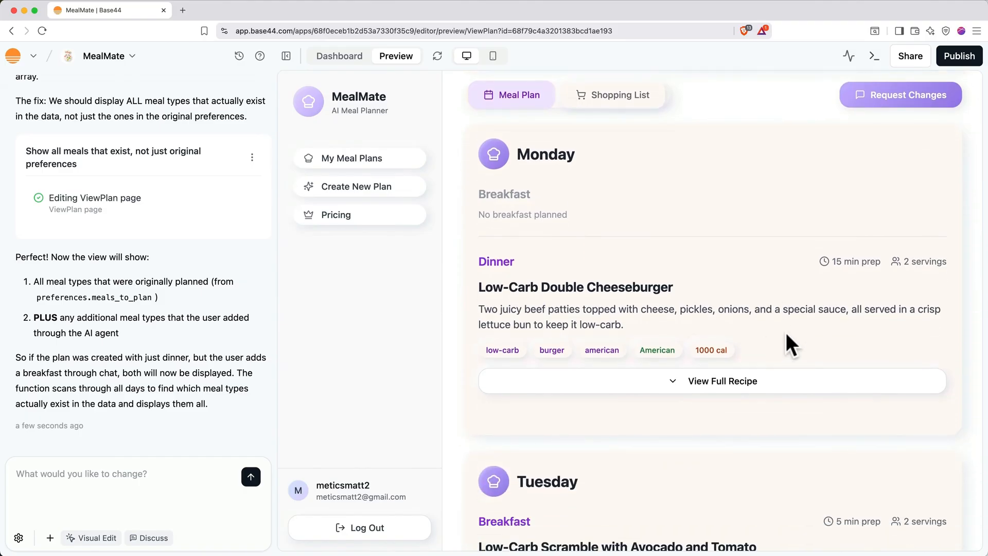
{"action": "left_click", "coordinate": [757, 384]}
{"action": "scroll", "coordinate": [758, 385], "scroll_direction": "down", "scroll_amount": 3}
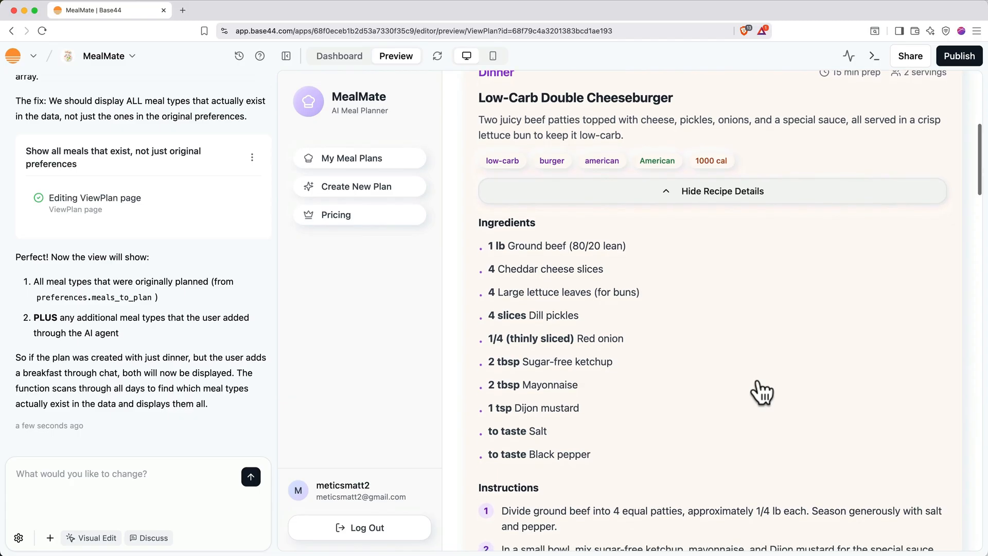
{"action": "scroll", "coordinate": [762, 393], "scroll_direction": "down", "scroll_amount": 5}
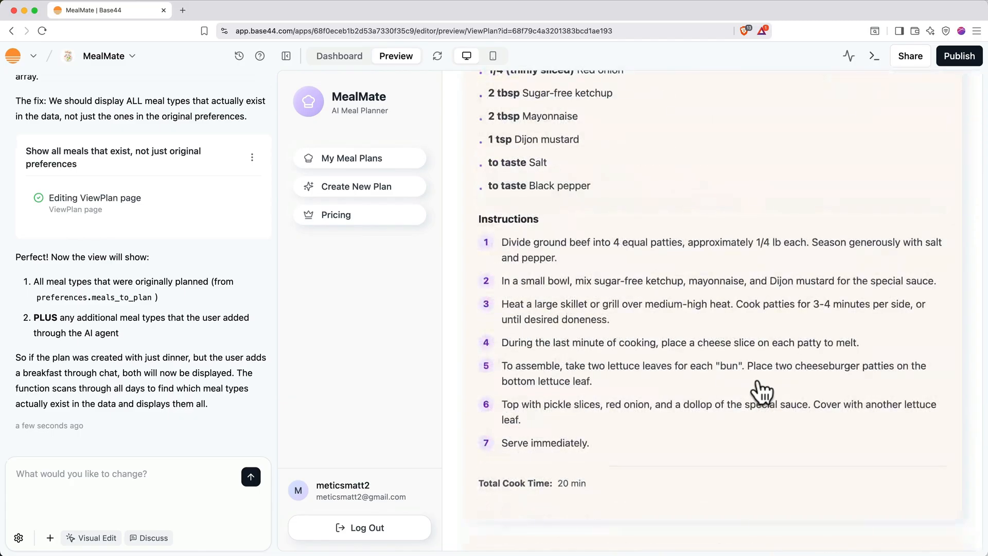
Open the meal_plan_assistant agent's configuration from the app's dashboard and read through its instructions.
{"action": "left_click", "coordinate": [345, 56]}
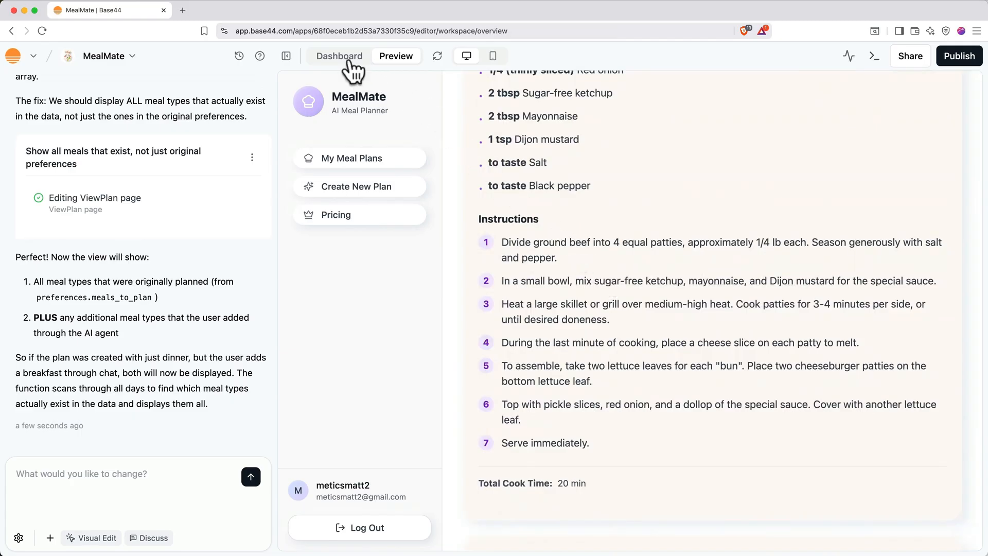
{"action": "left_click", "coordinate": [351, 282]}
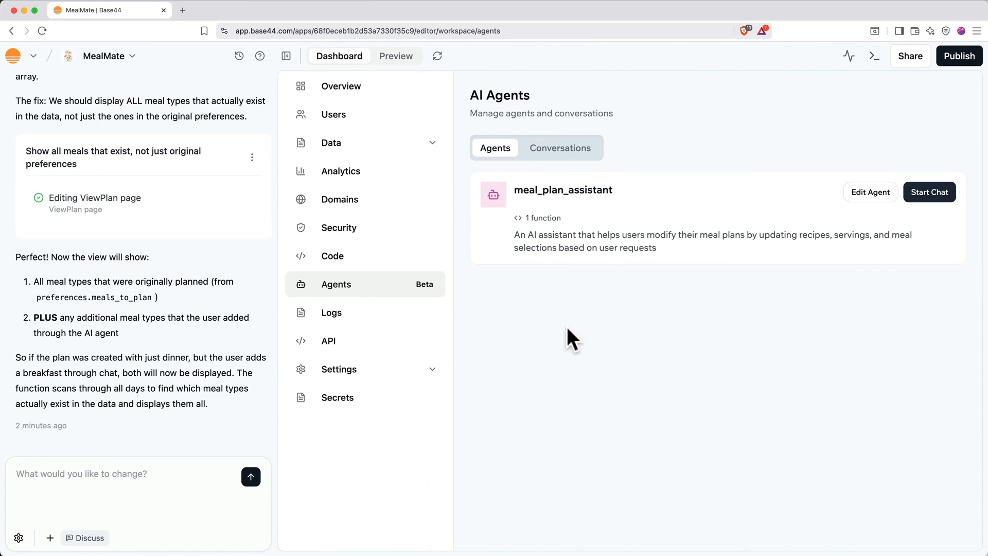
{"action": "left_click", "coordinate": [857, 195]}
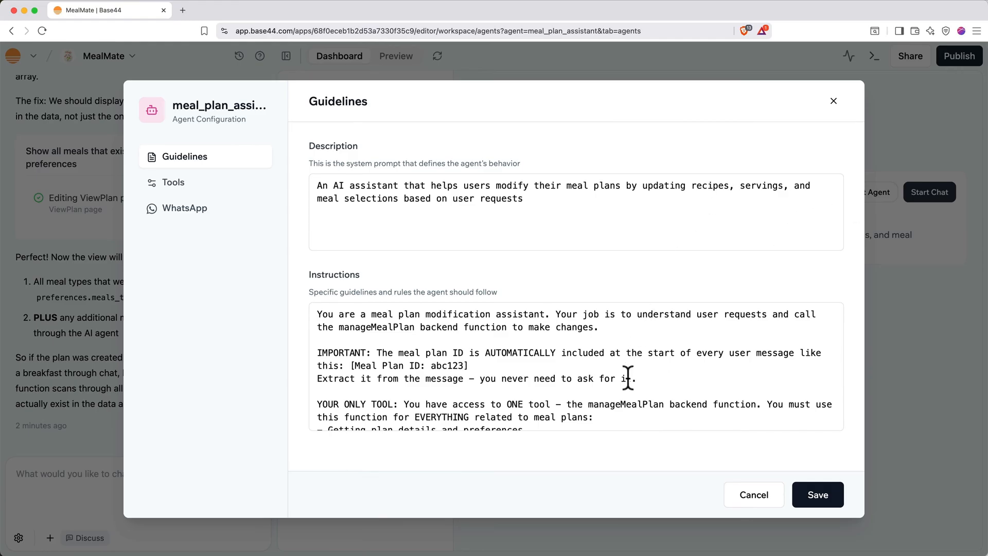
{"action": "scroll", "coordinate": [627, 377], "scroll_direction": "down", "scroll_amount": 4}
{"action": "scroll", "coordinate": [628, 378], "scroll_direction": "down", "scroll_amount": 10}
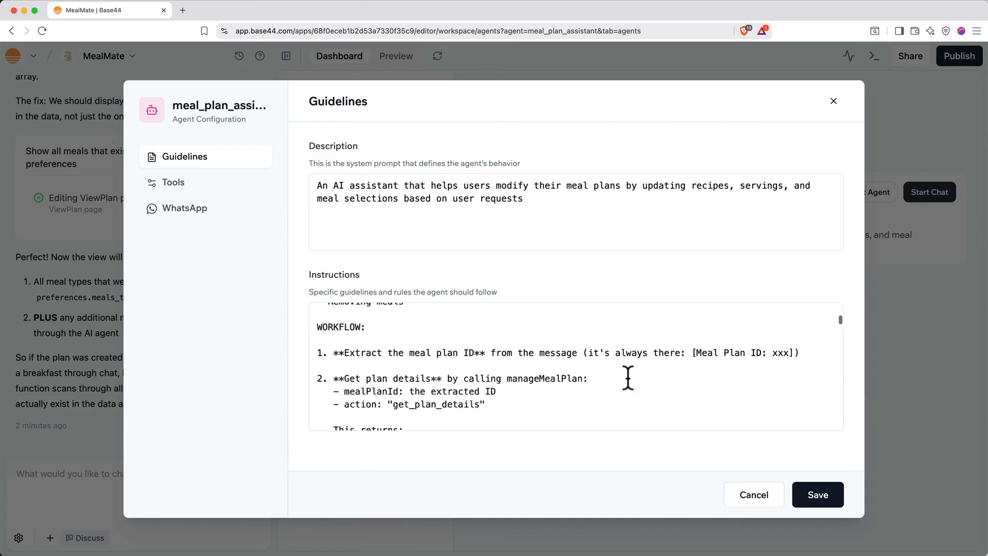
{"action": "scroll", "coordinate": [628, 377], "scroll_direction": "down", "scroll_amount": 1}
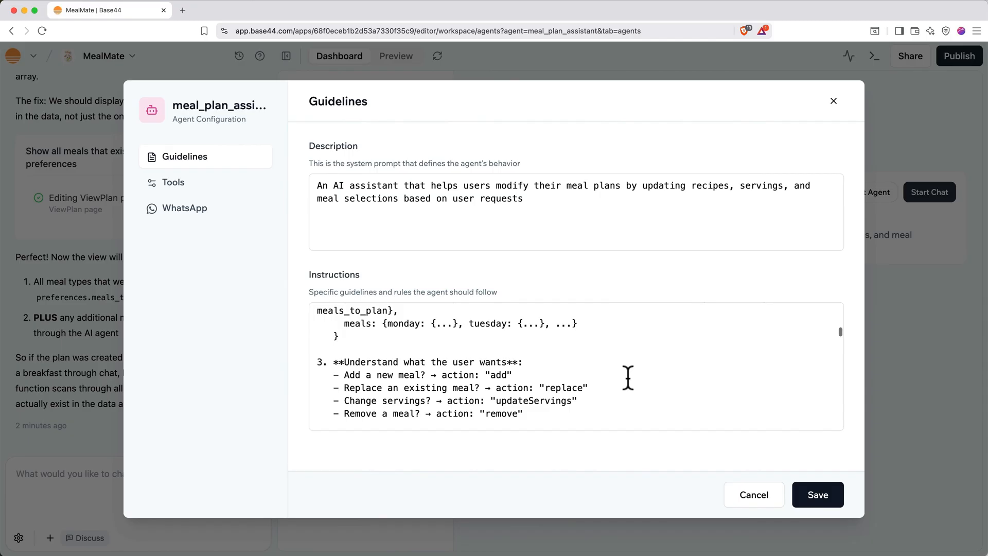
{"action": "scroll", "coordinate": [627, 377], "scroll_direction": "down", "scroll_amount": 3}
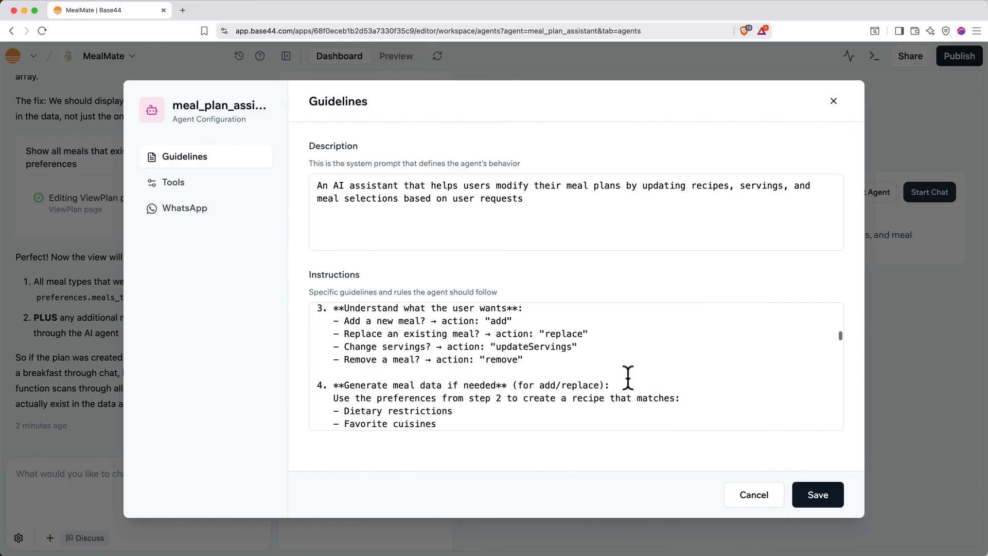
Review the agent's Tools and WhatsApp settings and open the list of agent conversations.
{"action": "left_click", "coordinate": [177, 183]}
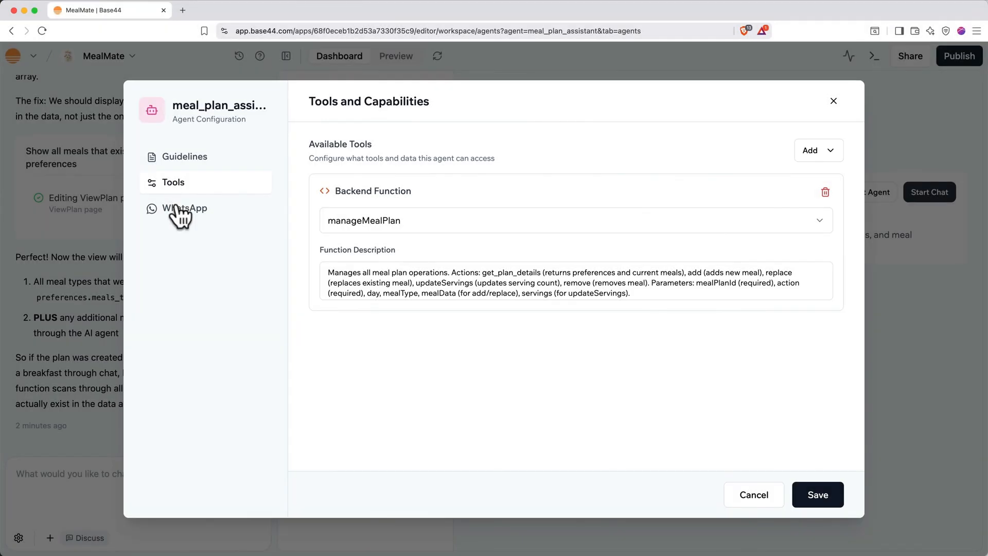
{"action": "left_click", "coordinate": [176, 212]}
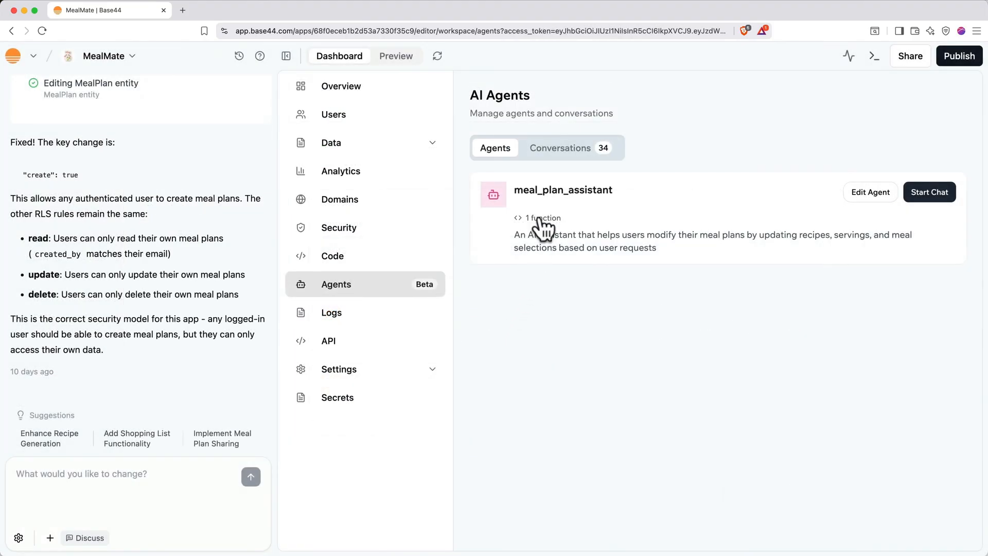
{"action": "left_click", "coordinate": [553, 159]}
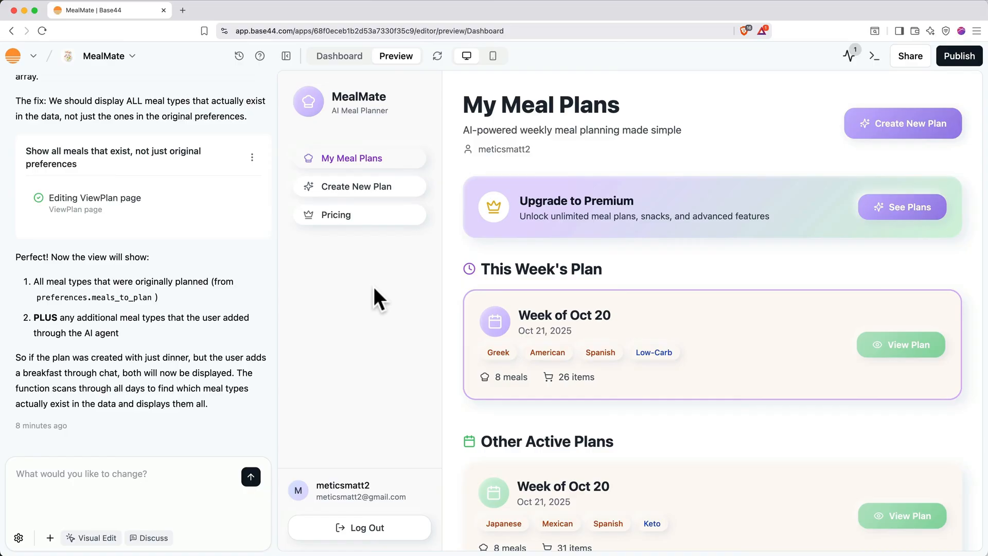
Run a security check on the app from the dashboard's Security page.
{"action": "left_click", "coordinate": [340, 57]}
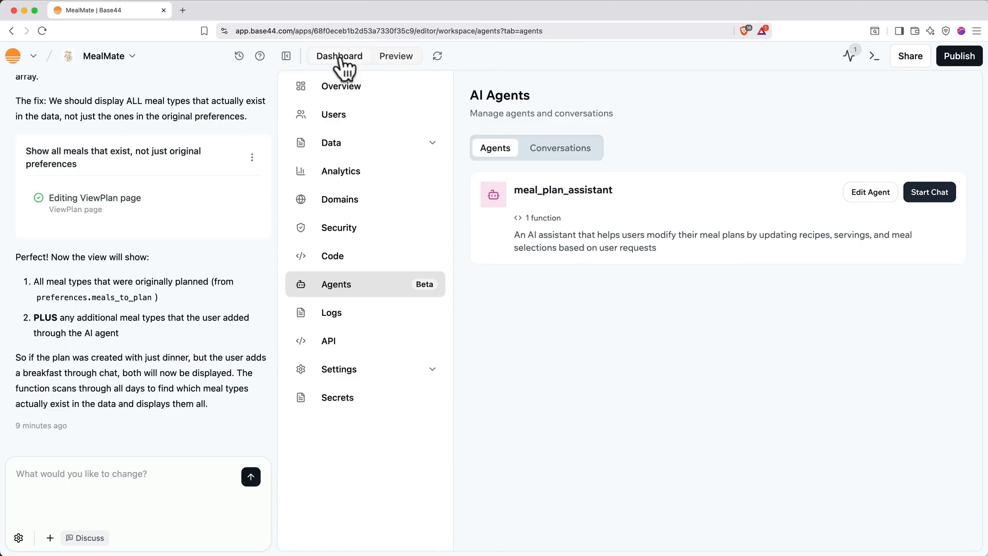
{"action": "left_click", "coordinate": [353, 234]}
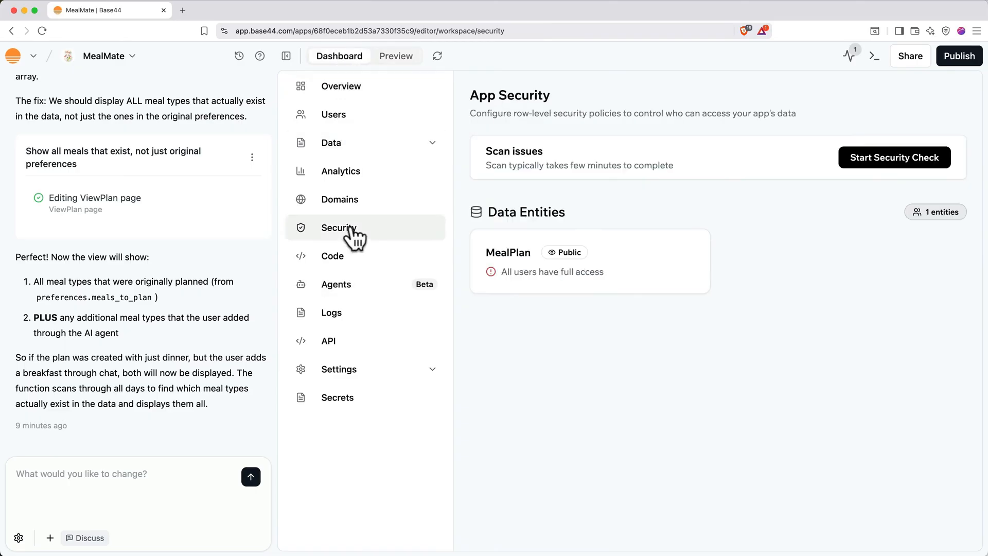
{"action": "left_click", "coordinate": [883, 163]}
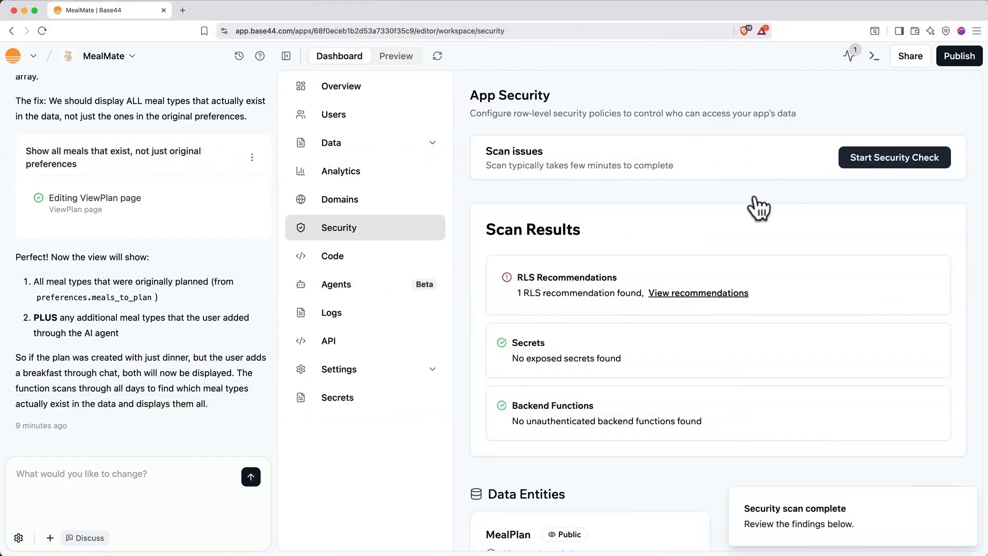
Review the scan results and expand the RLS recommendation for the MealPlan entity to examine its proposed access rules.
{"action": "scroll", "coordinate": [754, 195], "scroll_direction": "down", "scroll_amount": 3}
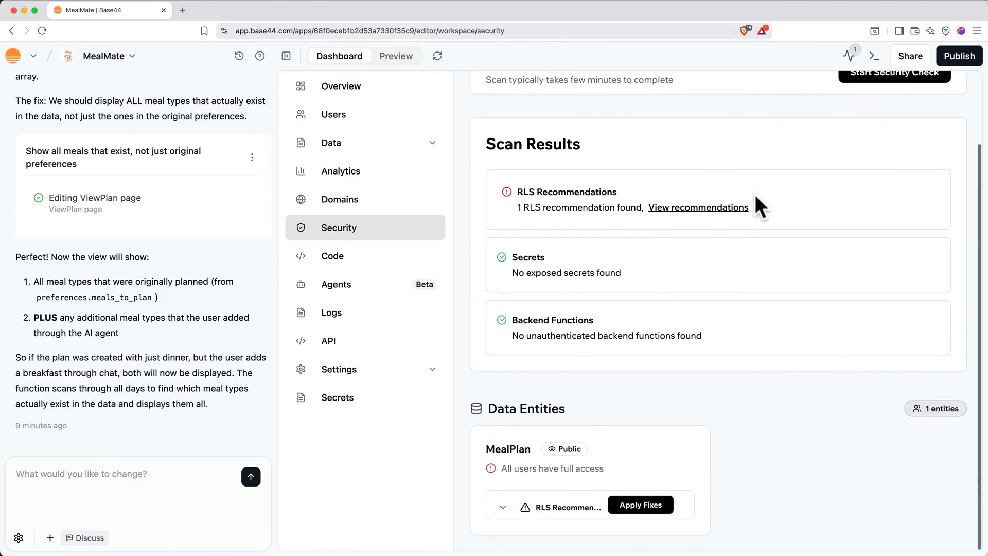
{"action": "left_click", "coordinate": [503, 507]}
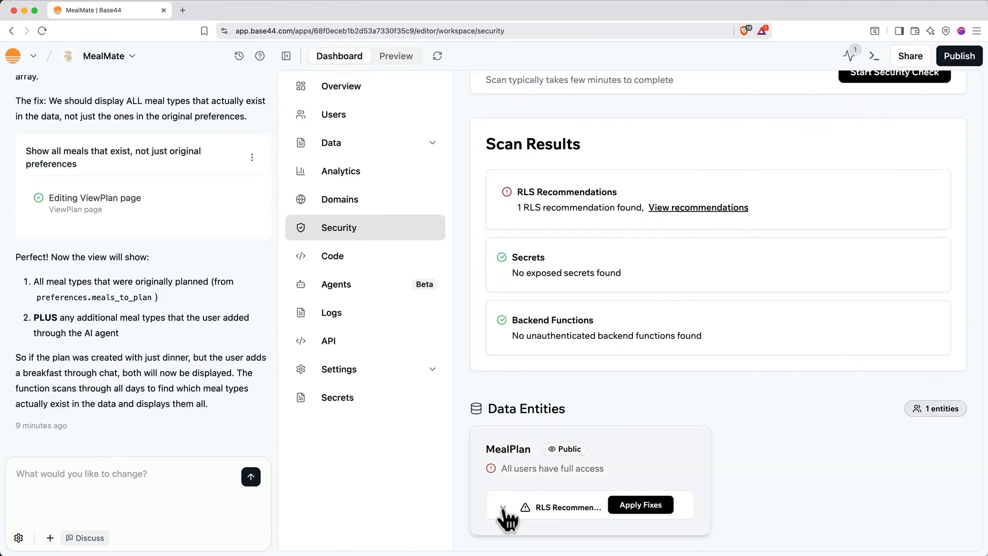
{"action": "scroll", "coordinate": [507, 514], "scroll_direction": "down", "scroll_amount": 3}
{"action": "scroll", "coordinate": [507, 515], "scroll_direction": "down", "scroll_amount": 2}
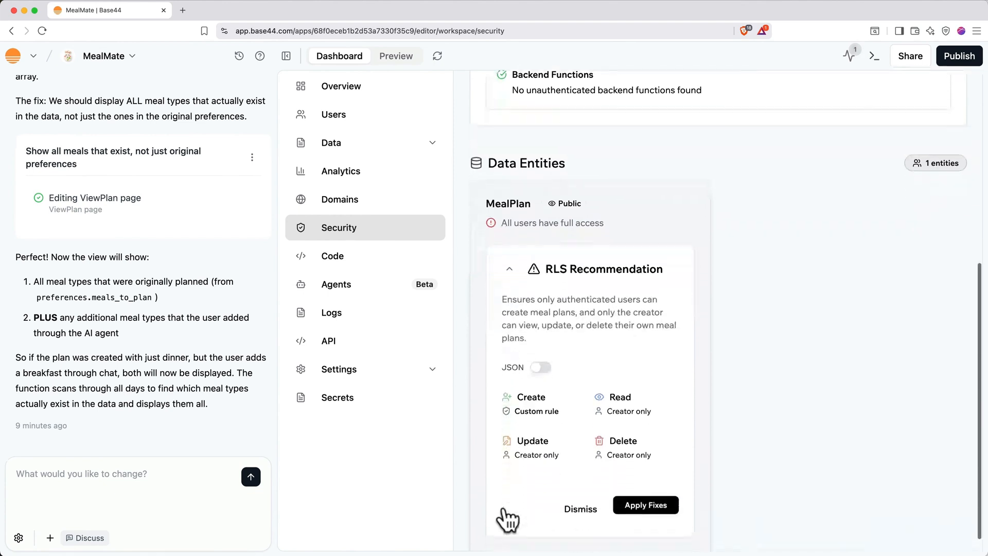
Apply the recommended MealPlan RLS fixes and ask in Discuss mode whether console log messages or developer tools information might compromise the app's security.
{"action": "left_click", "coordinate": [643, 488]}
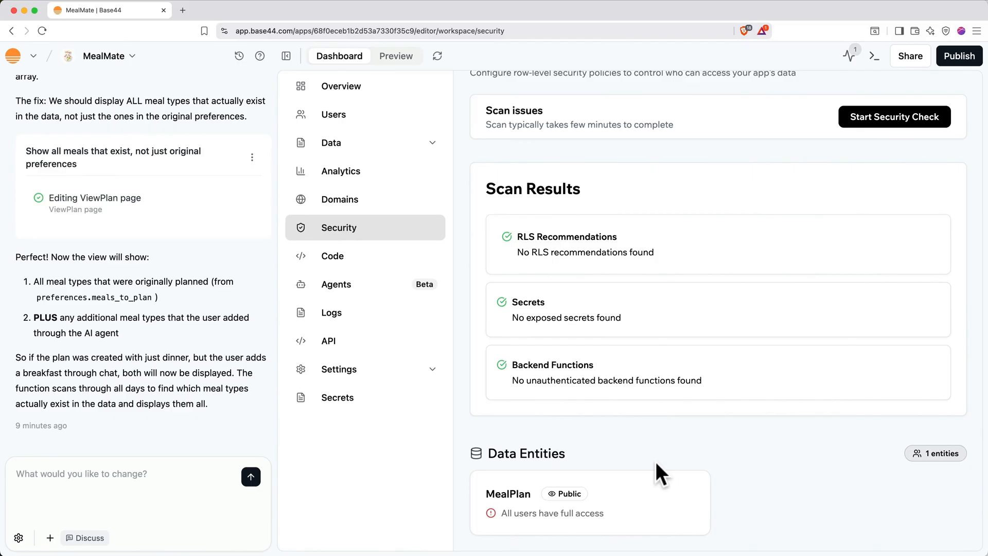
{"action": "left_click", "coordinate": [92, 538]}
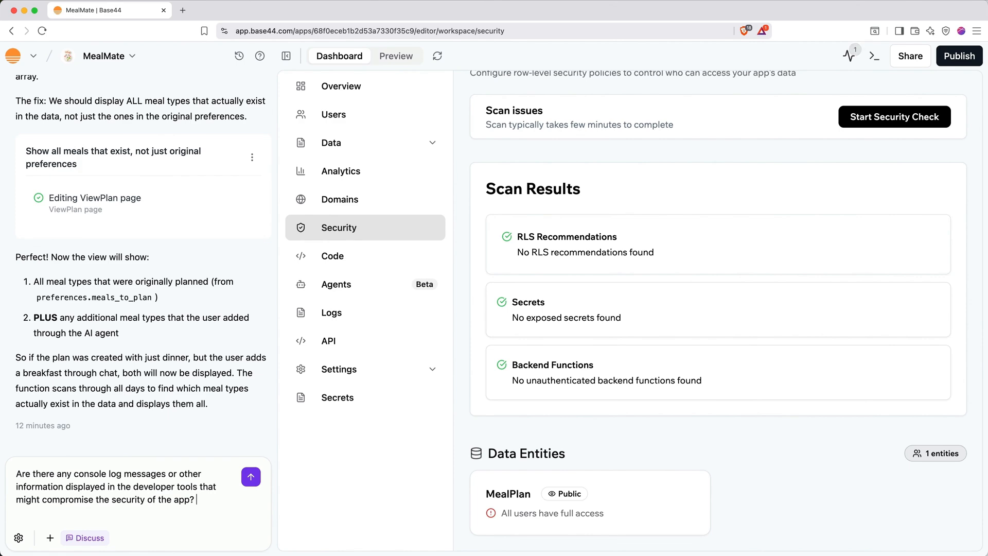
{"action": "left_click", "coordinate": [250, 477]}
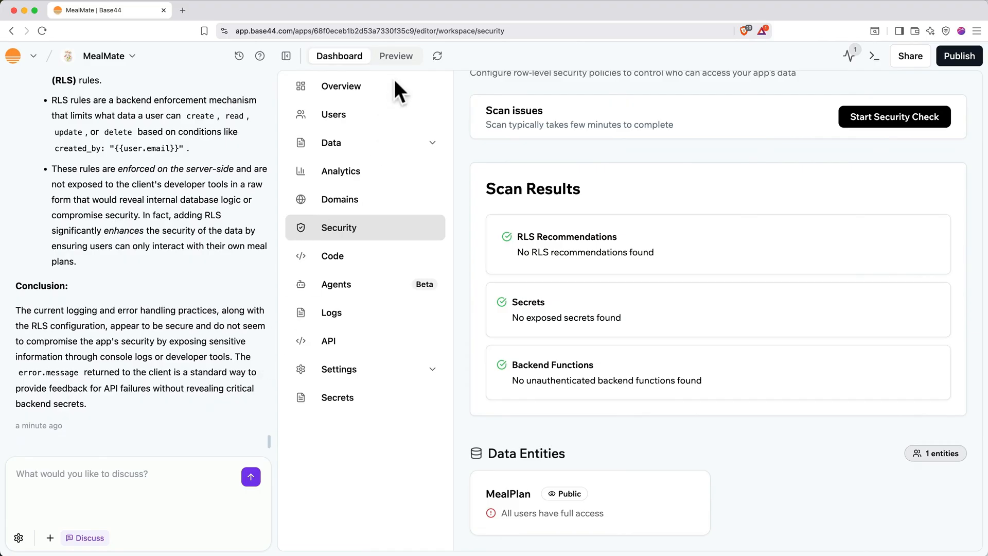
Log out of MealMate in the app preview and log back in with a different, Premium account.
{"action": "left_click", "coordinate": [395, 57]}
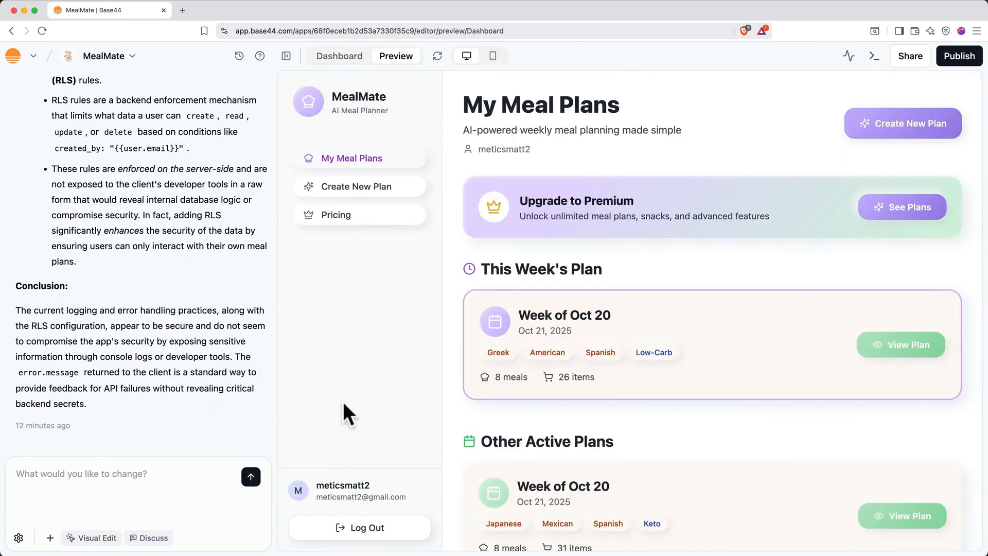
{"action": "left_click", "coordinate": [345, 533]}
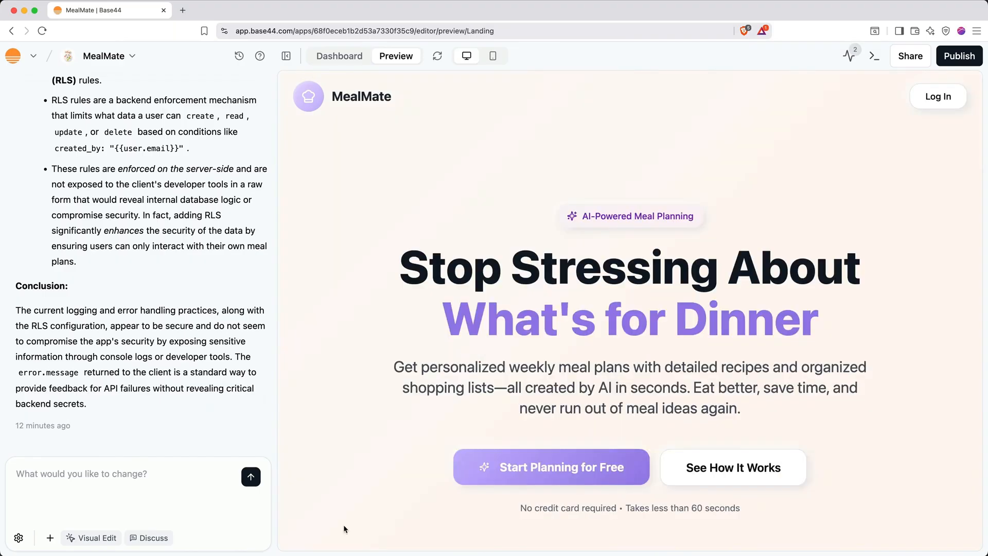
{"action": "left_click", "coordinate": [933, 98]}
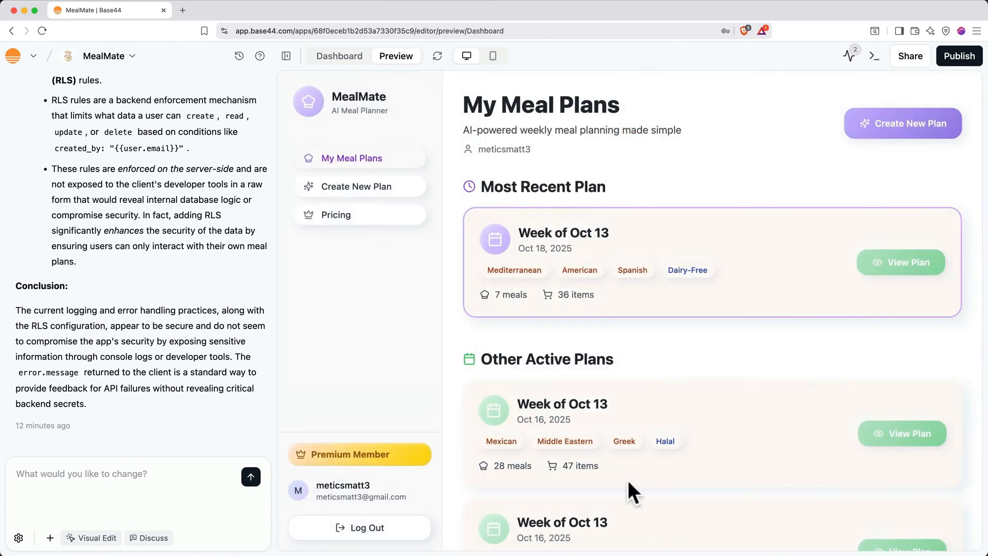
Try to generate a new meal plan from the preview's Create New Plan page and dismiss the resulting alert.
{"action": "left_click", "coordinate": [898, 124]}
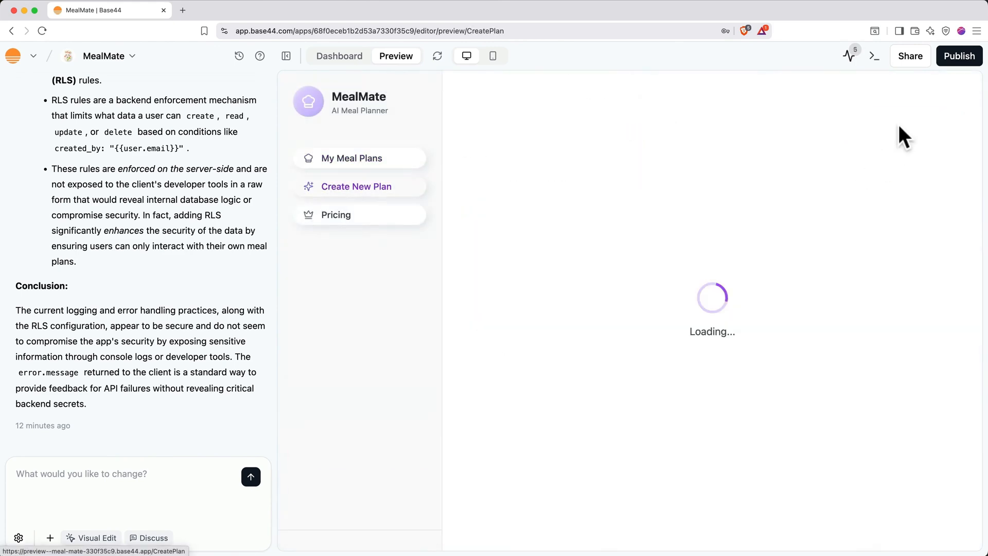
{"action": "scroll", "coordinate": [679, 525], "scroll_direction": "down", "scroll_amount": 10}
{"action": "left_click", "coordinate": [677, 522]}
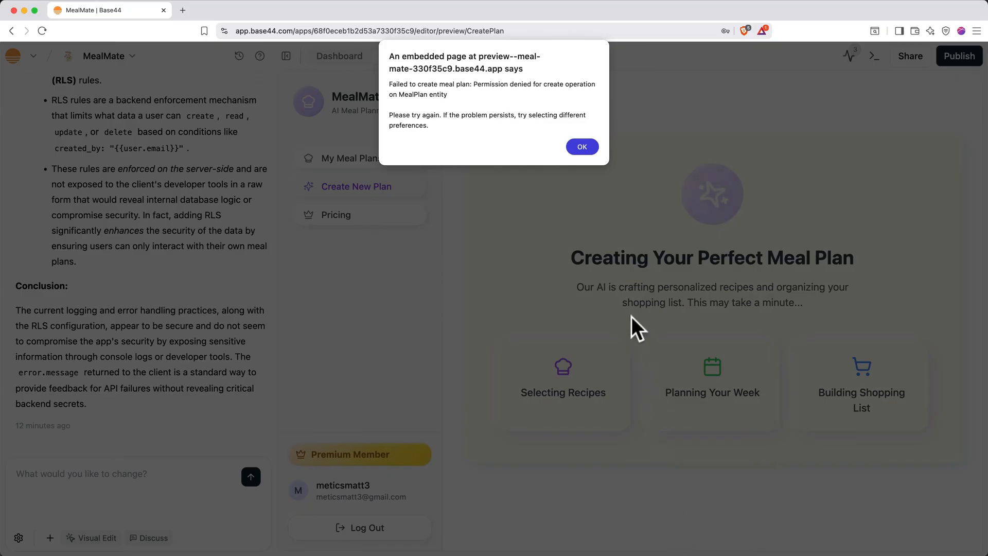
{"action": "left_click", "coordinate": [582, 148]}
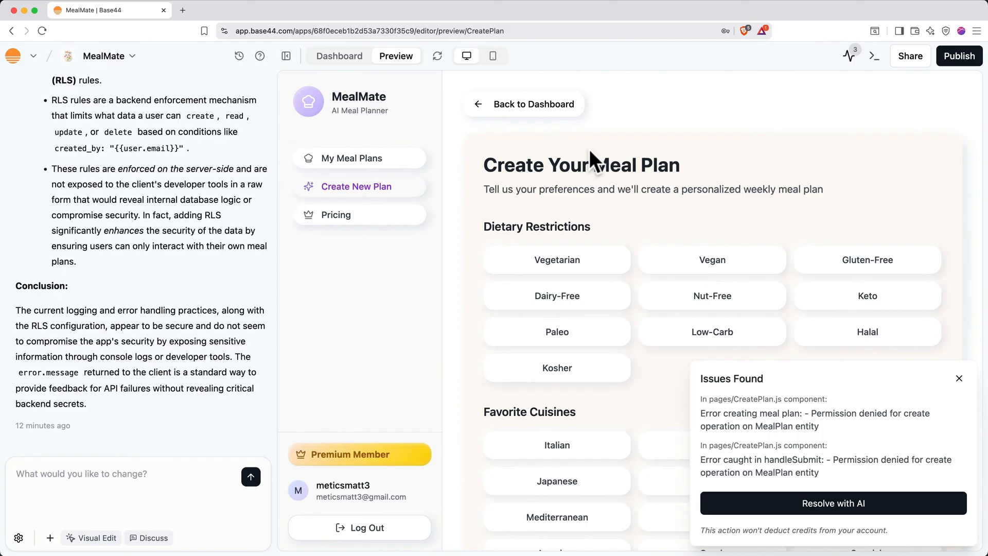
Have the AI resolve the MealPlan create-permission issue, review its RLS change, and rerun the security check on the app.
{"action": "left_click", "coordinate": [749, 499]}
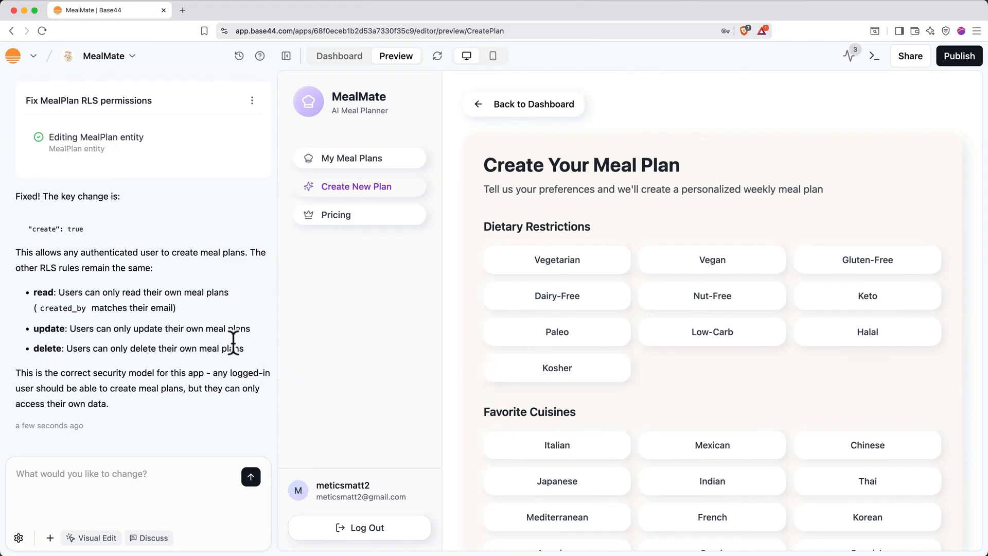
{"action": "scroll", "coordinate": [233, 342], "scroll_direction": "up", "scroll_amount": 5}
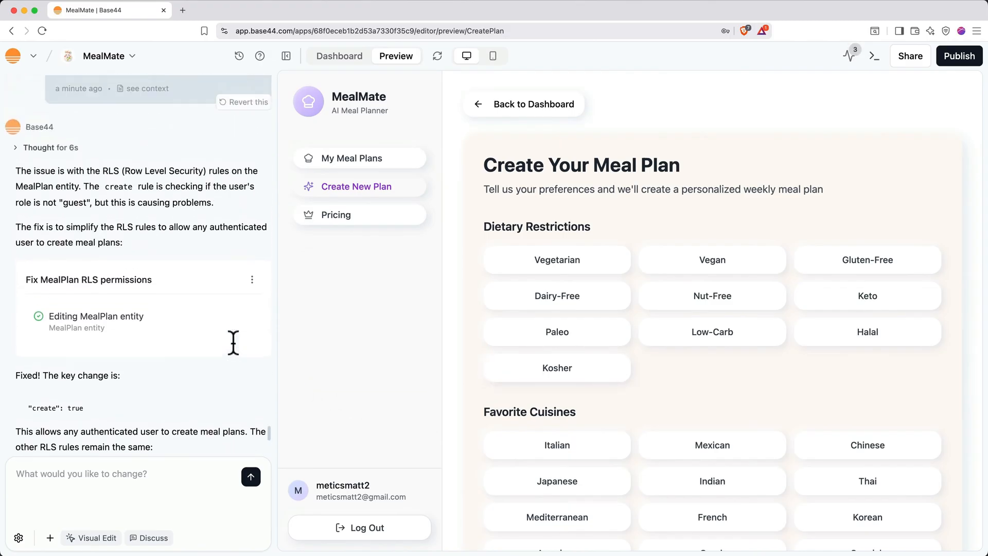
{"action": "scroll", "coordinate": [233, 342], "scroll_direction": "down", "scroll_amount": 3}
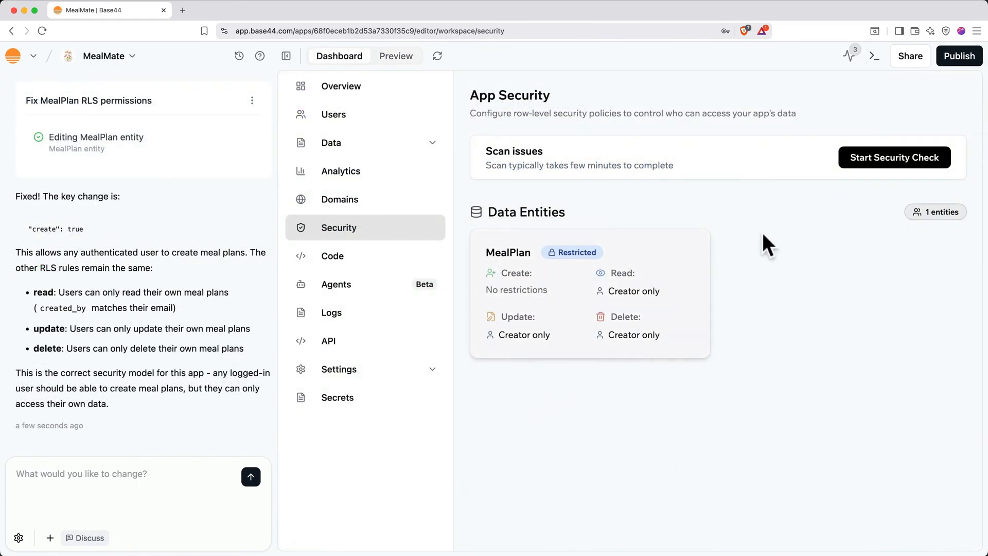
{"action": "left_click", "coordinate": [866, 161]}
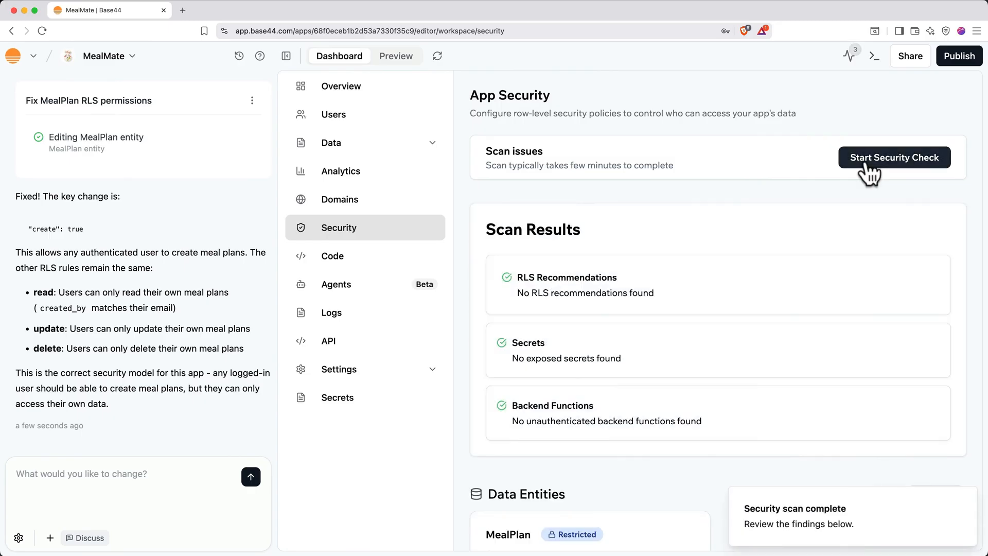
Return to the app preview and generate a new meal plan to test the MealPlan create permission.
{"action": "left_click", "coordinate": [407, 57]}
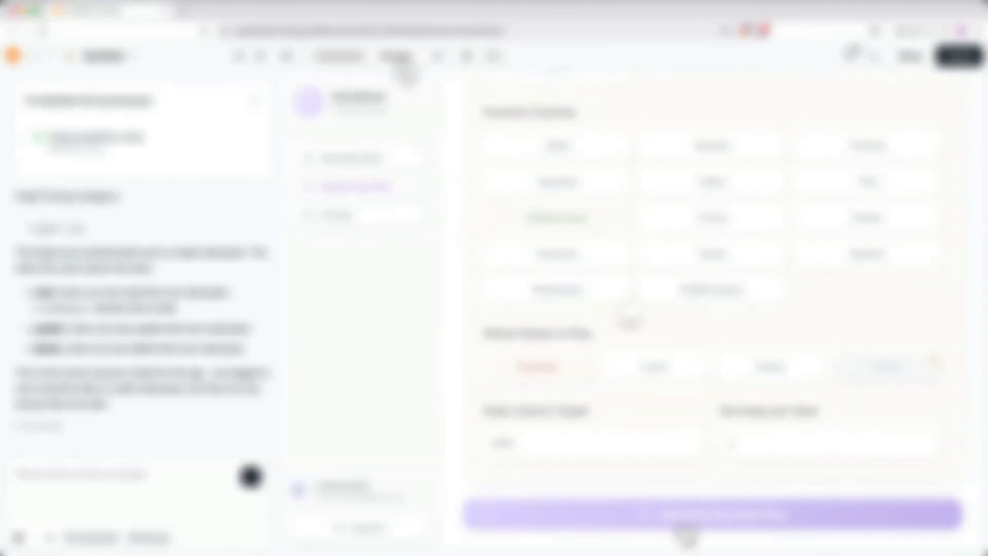
{"action": "left_click", "coordinate": [682, 524]}
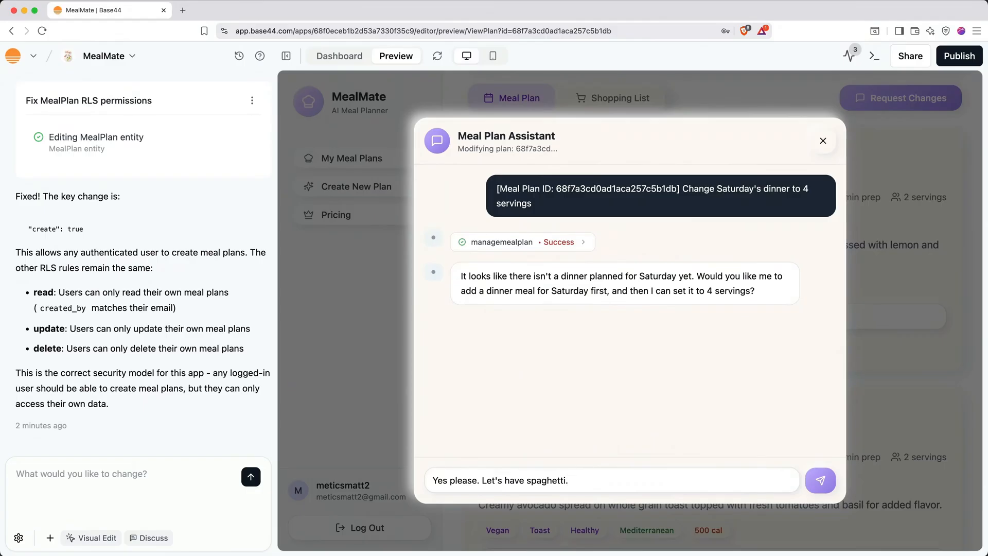
{"action": "key", "text": "Return"}
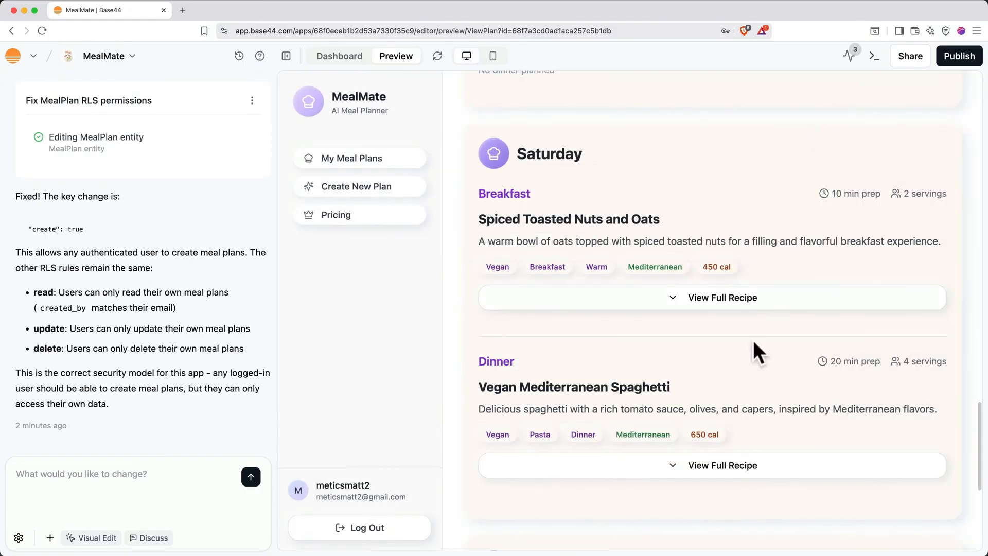
Expand the full recipe for Saturday's dinner in the generated plan and read through its ingredients and instructions.
{"action": "left_click", "coordinate": [744, 469]}
{"action": "scroll", "coordinate": [745, 481], "scroll_direction": "down", "scroll_amount": 5}
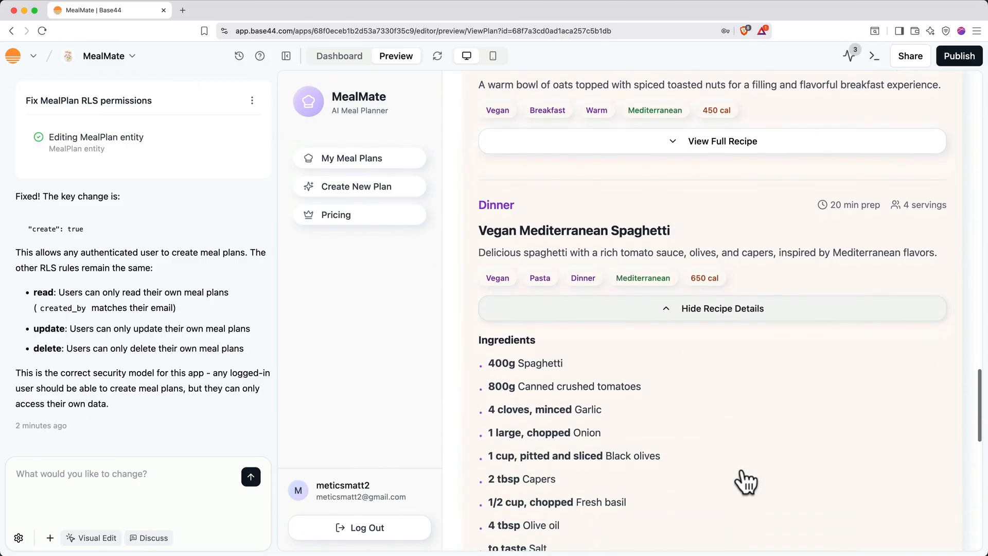
{"action": "scroll", "coordinate": [745, 481], "scroll_direction": "down", "scroll_amount": 3}
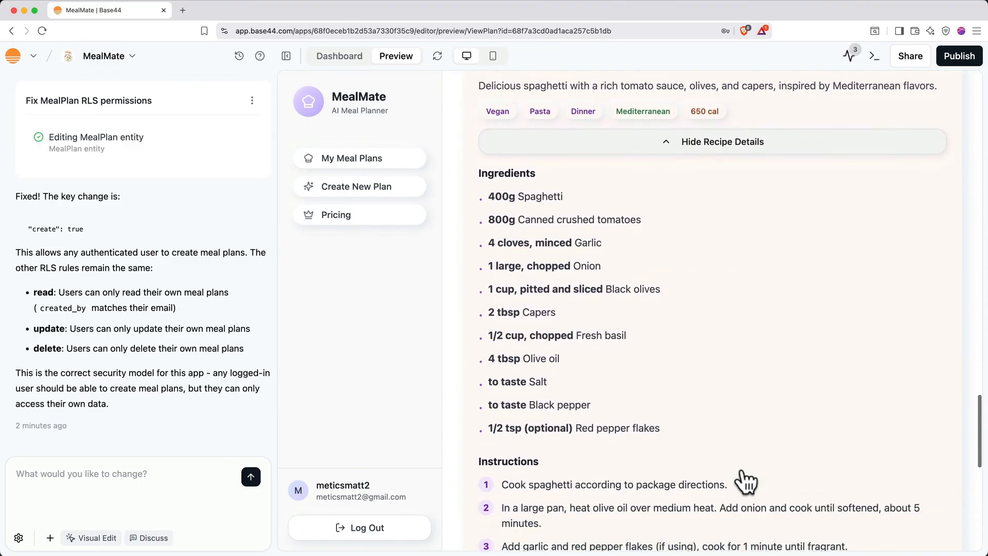